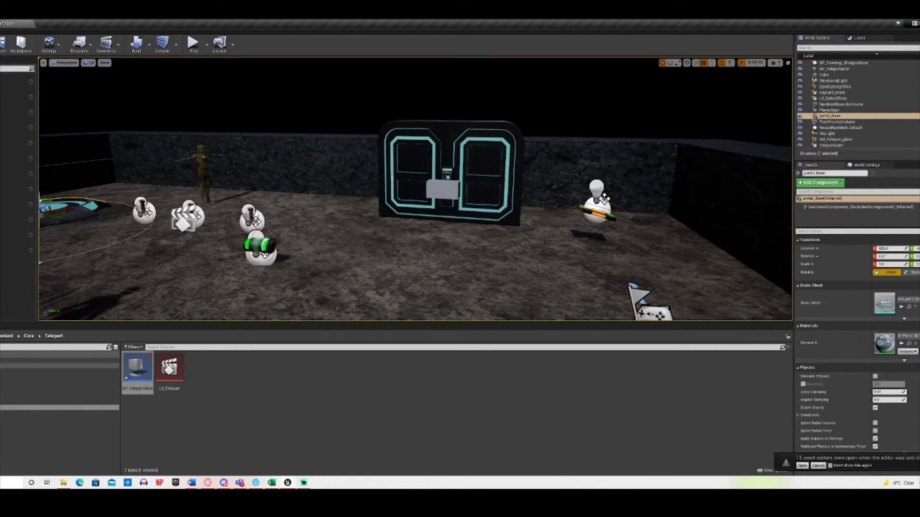
Examine the double door and the teleporter platform in the level, selecting each of them.
right_drag(440, 189, 420, 189)
click(502, 184)
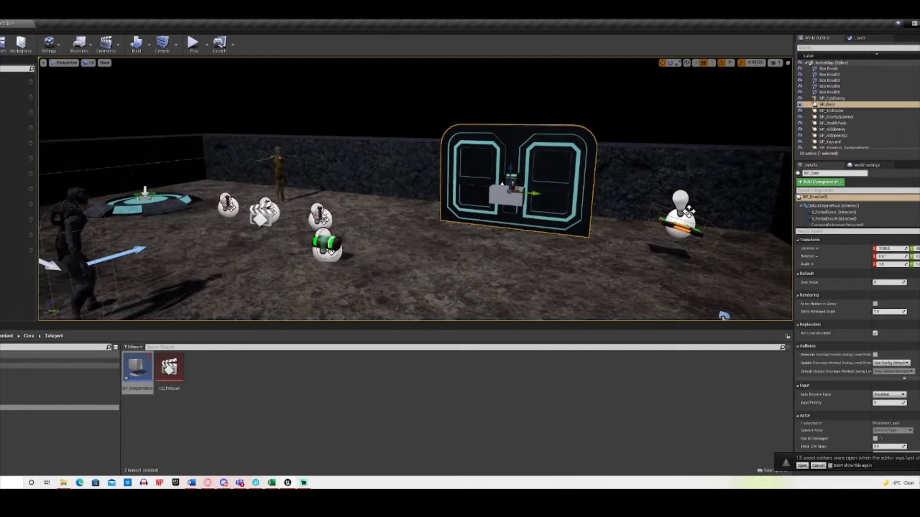
click(169, 207)
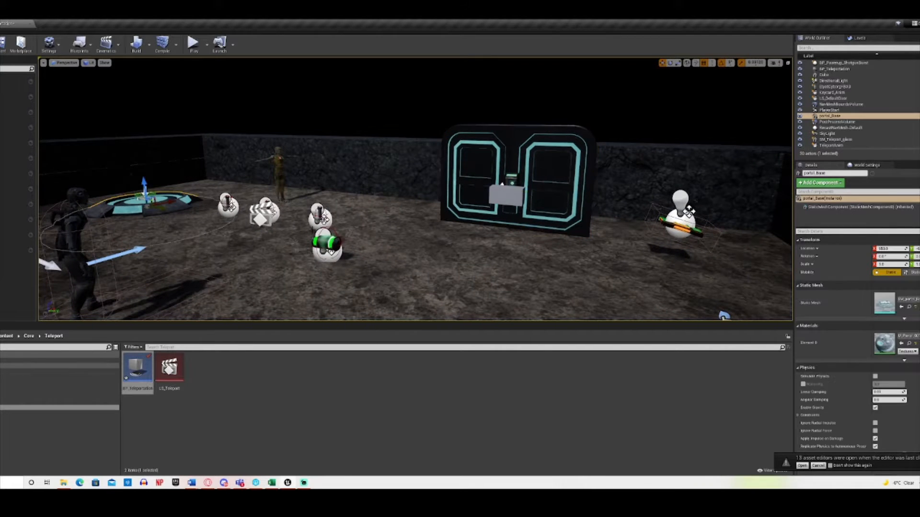
key(s)
right_drag(447, 245, 478, 245)
key(w)
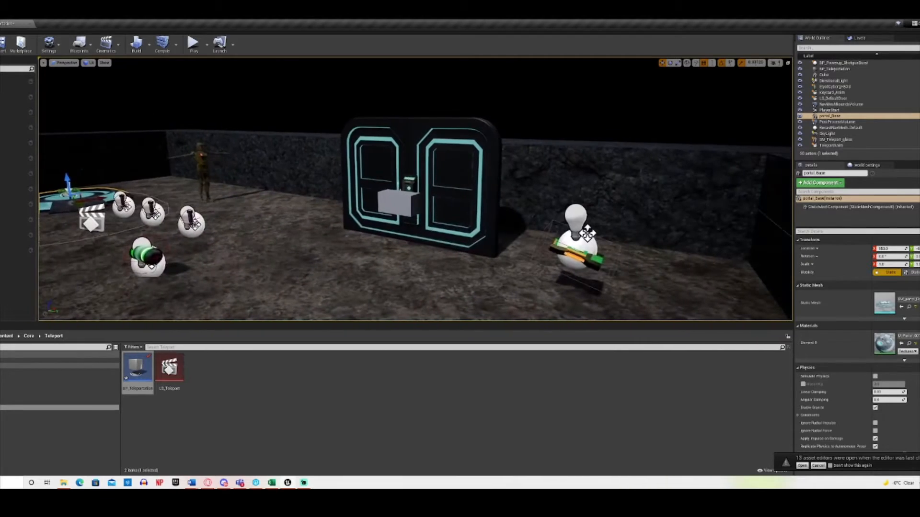
Examine the keycard near the door and the nearest power-up pickups, selecting them in the level.
click(586, 254)
key(s)
right_drag(585, 254, 556, 261)
key(w)
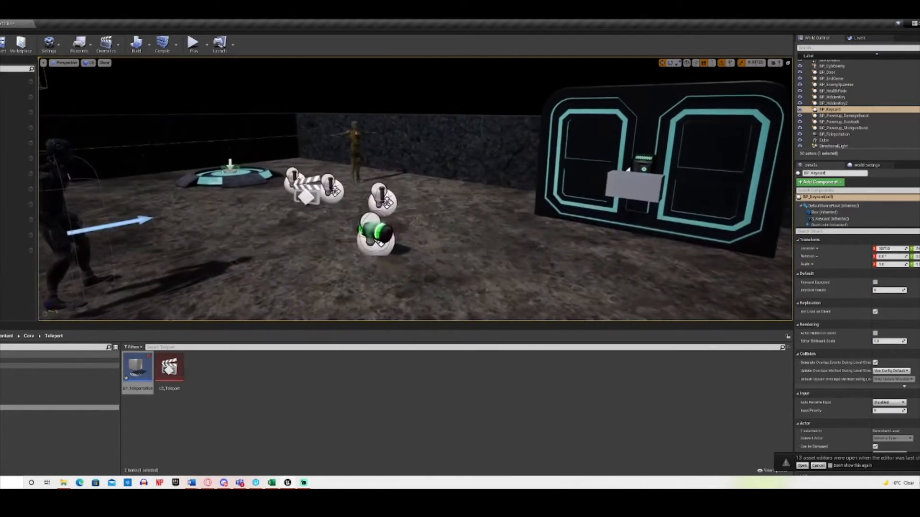
click(380, 239)
mouse_move(380, 239)
right_down()
mouse_move(373, 225)
mouse_move(364, 239)
right_up()
key(w)
key(s)
click(438, 219)
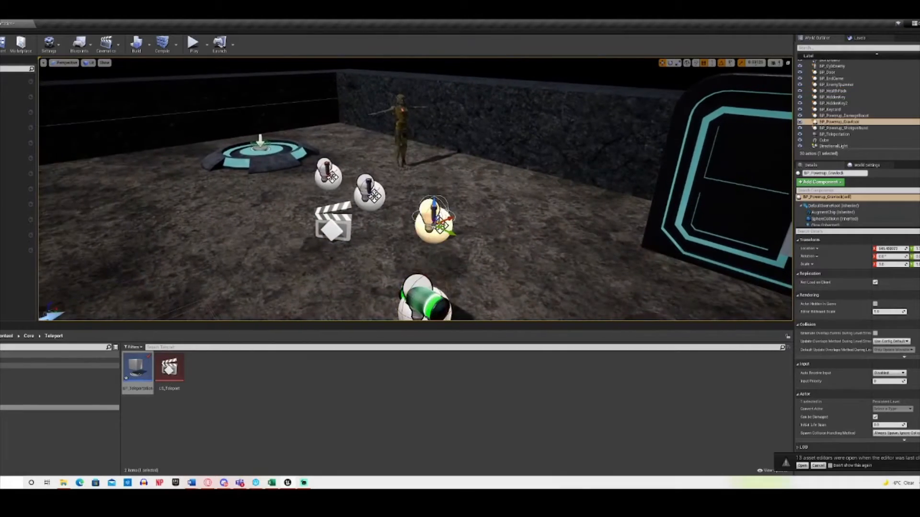
Select the damage boost power-up and examine it together with the room's overall layout.
click(370, 191)
key(s)
right_drag(369, 192, 402, 188)
key(s)
key(w)
key(s)
key(s)
key(w)
key(s)
key(w)
right_drag(450, 295, 406, 288)
key(w)
key(s)
key(s)
key(w)
key(s)
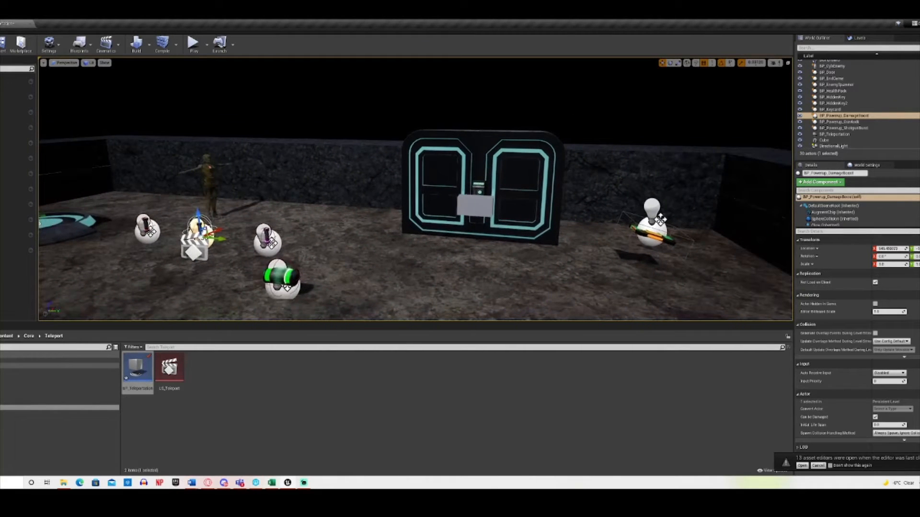
Open the BP_Teleportation event graph and examine the overall layout of its node network.
click(8, 23)
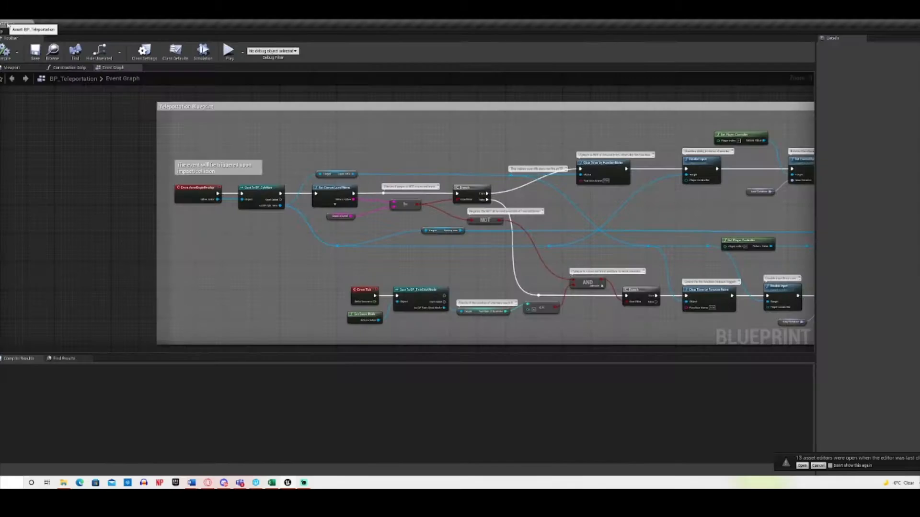
right_drag(308, 257, 340, 252)
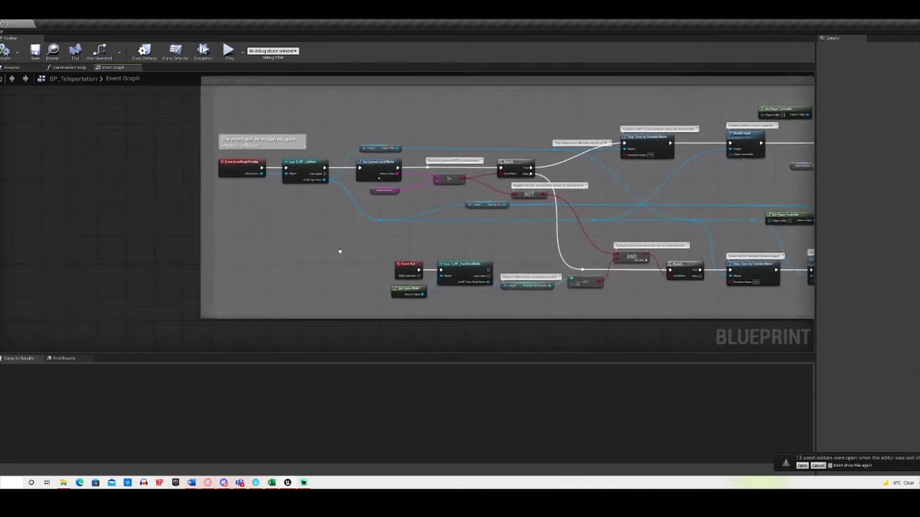
scroll(340, 252, down, 5)
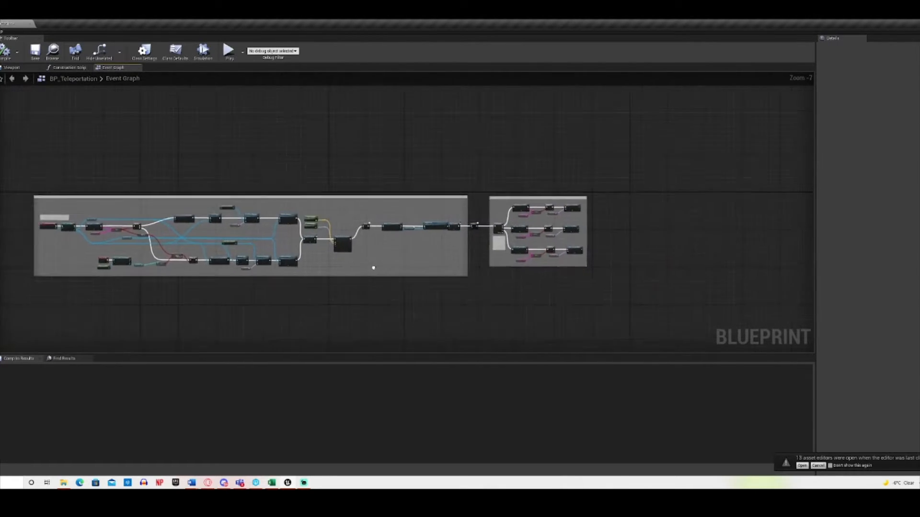
scroll(373, 268, up, 2)
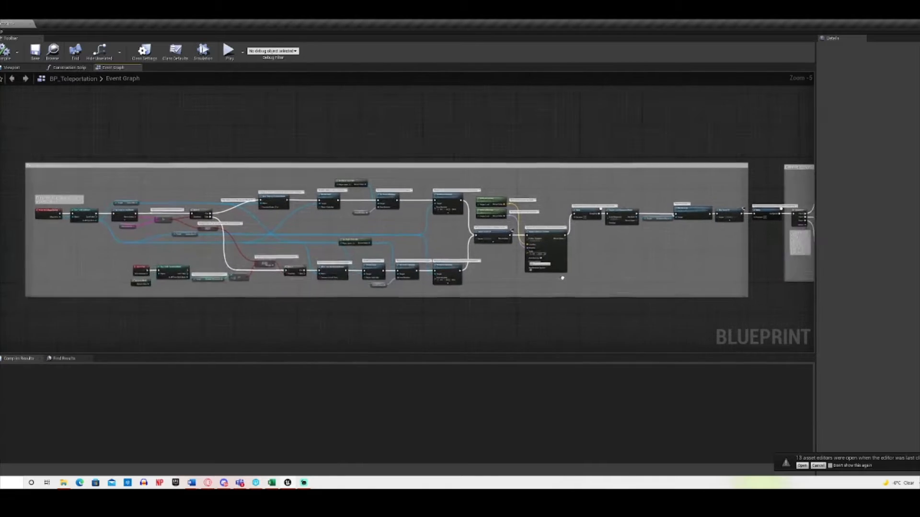
right_drag(485, 290, 522, 294)
right_drag(365, 315, 440, 298)
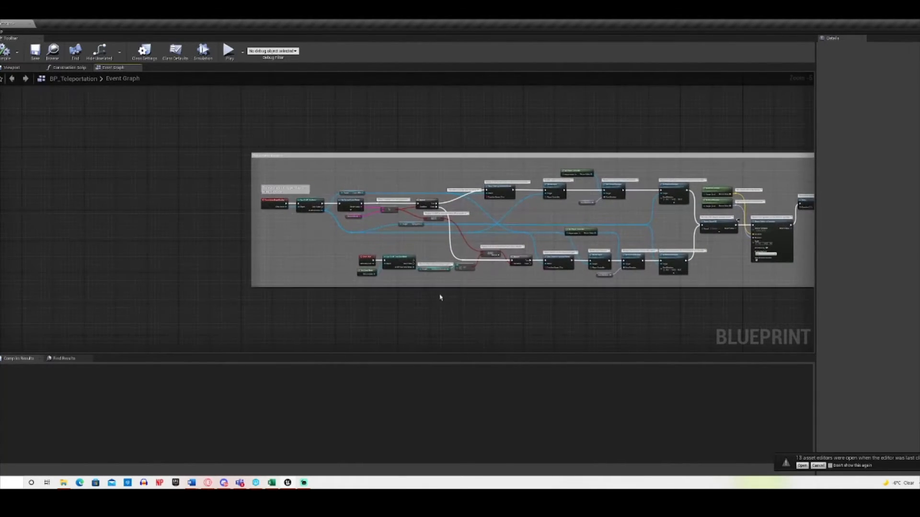
scroll(439, 298, up, 4)
scroll(150, 219, down, 2)
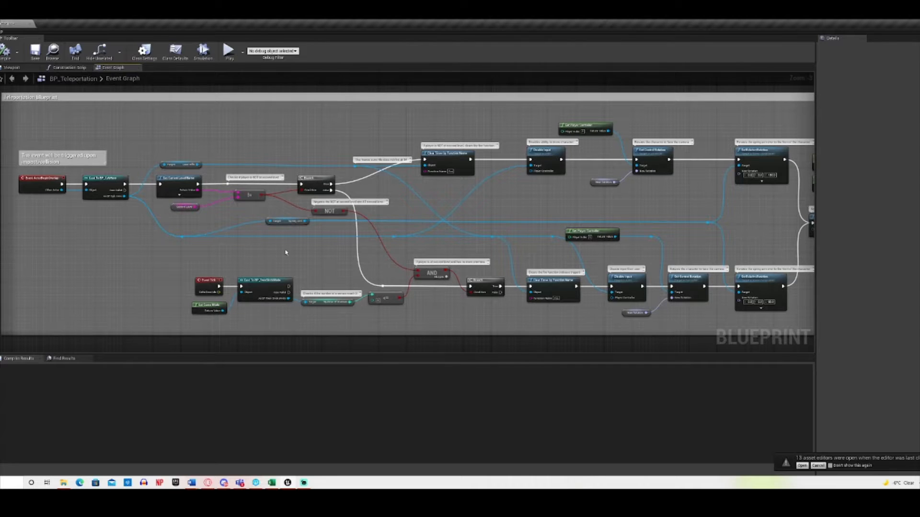
Examine the Event ActorBeginOverlap and Cast To BP_CybHero nodes that start the teleportation logic.
right_drag(287, 252, 555, 263)
scroll(376, 170, up, 3)
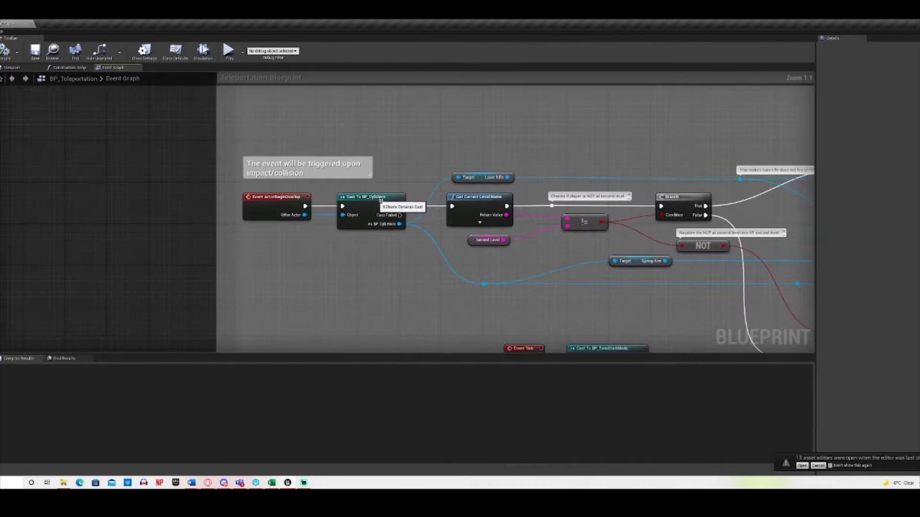
right_drag(380, 200, 169, 194)
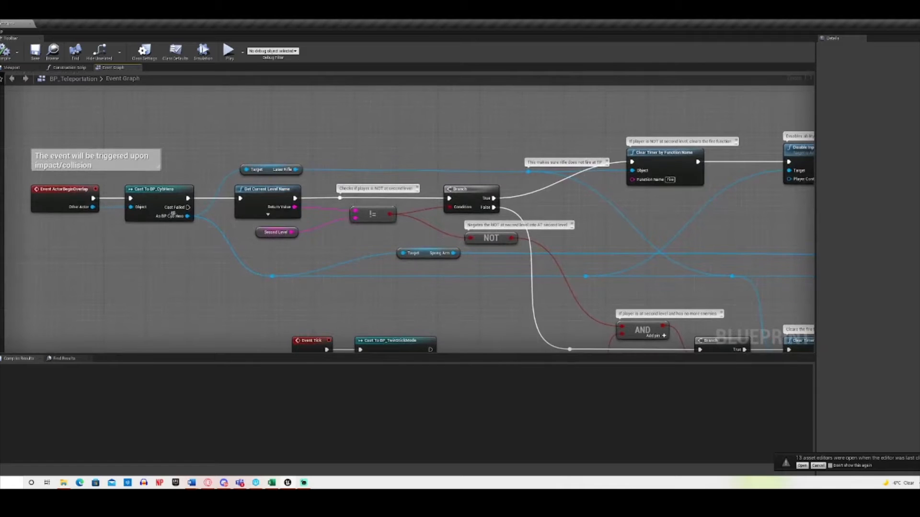
mouse_move(167, 272)
right_down()
mouse_move(167, 297)
mouse_move(181, 286)
mouse_move(172, 278)
right_up()
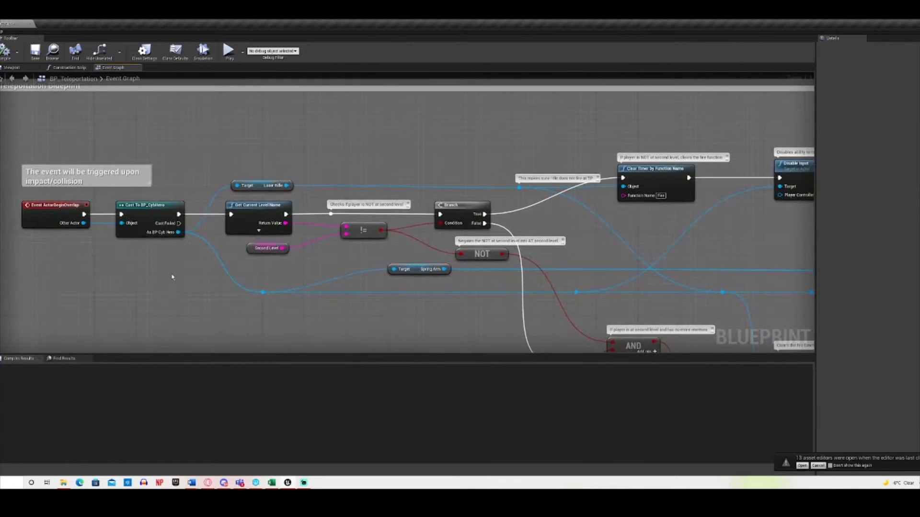
click(60, 208)
right_drag(141, 304, 162, 268)
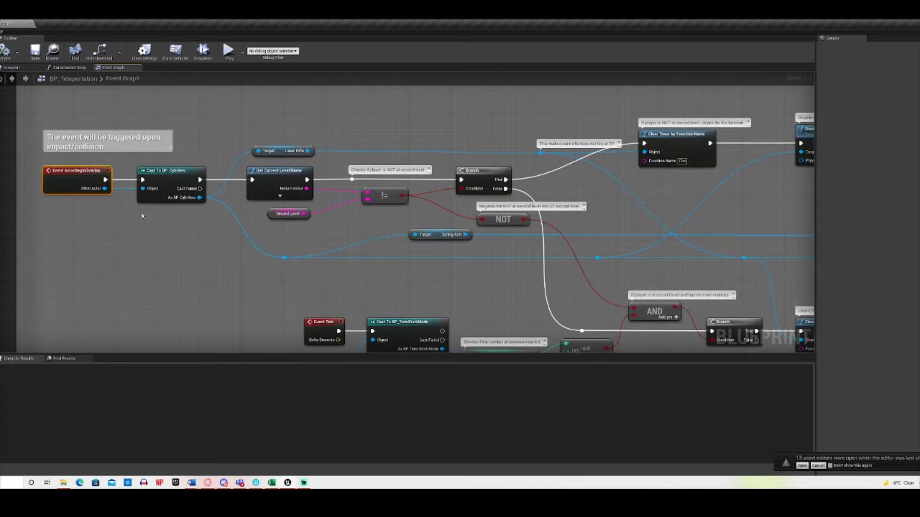
click(182, 181)
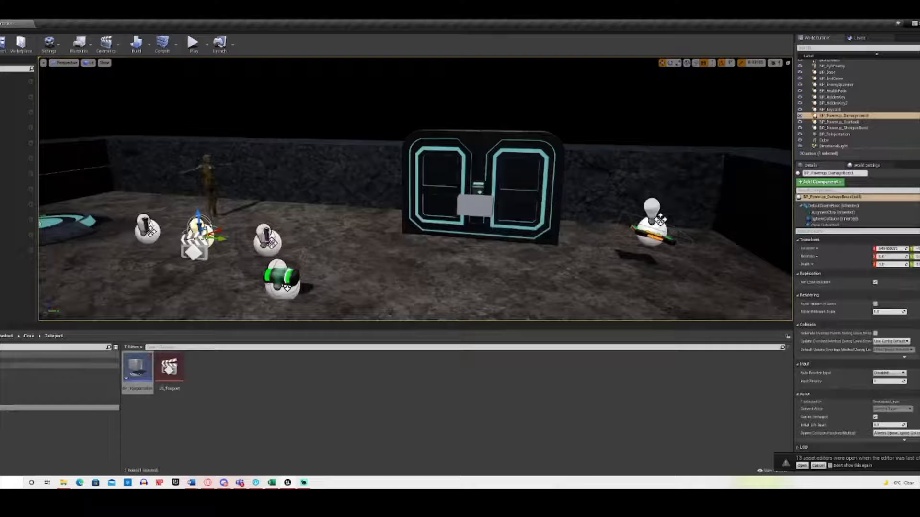
key(w)
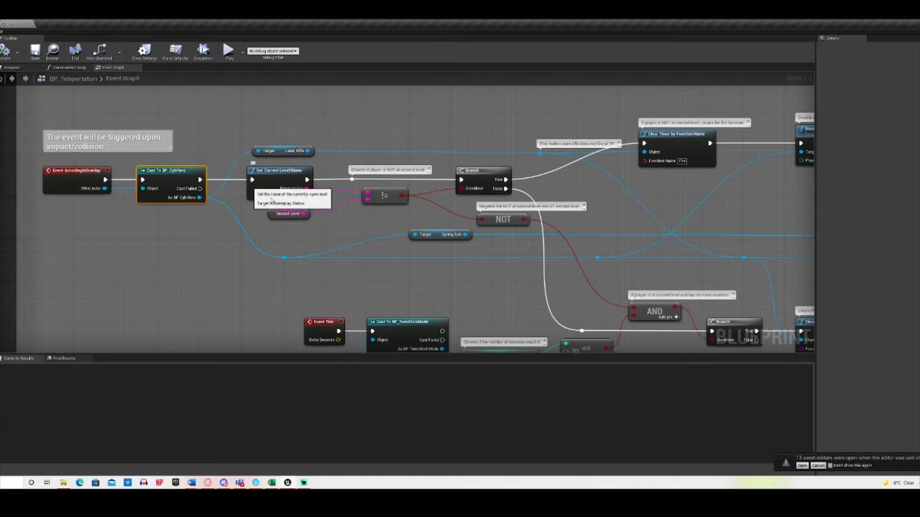
Examine the != node that compares the current level name with the Second Level variable.
right_drag(387, 257, 262, 266)
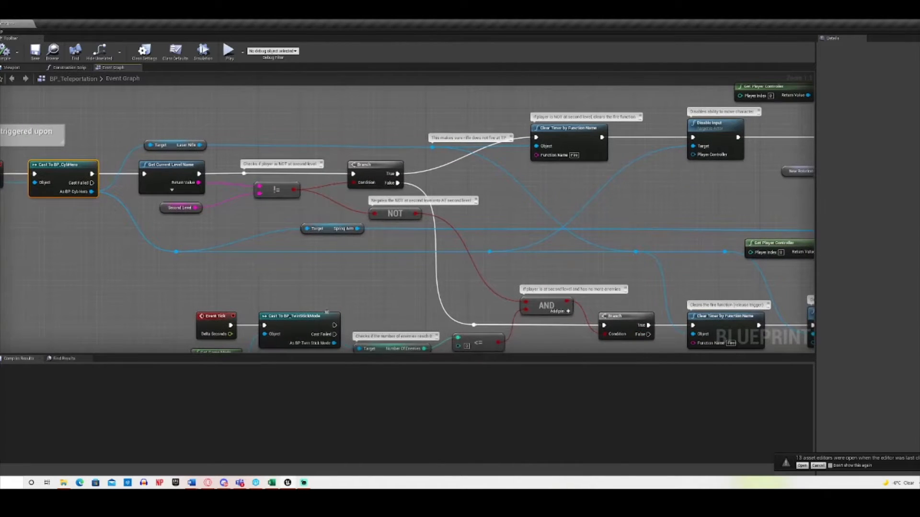
right_drag(322, 292, 287, 297)
click(149, 239)
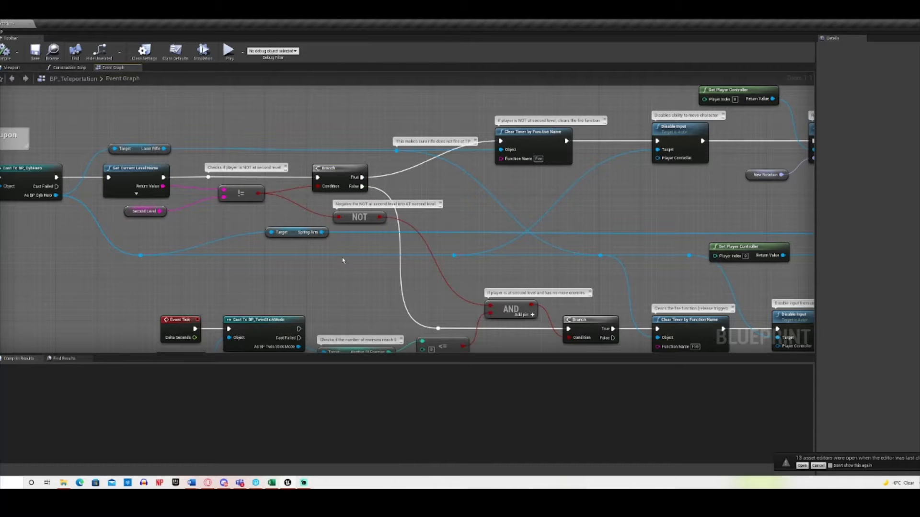
click(249, 199)
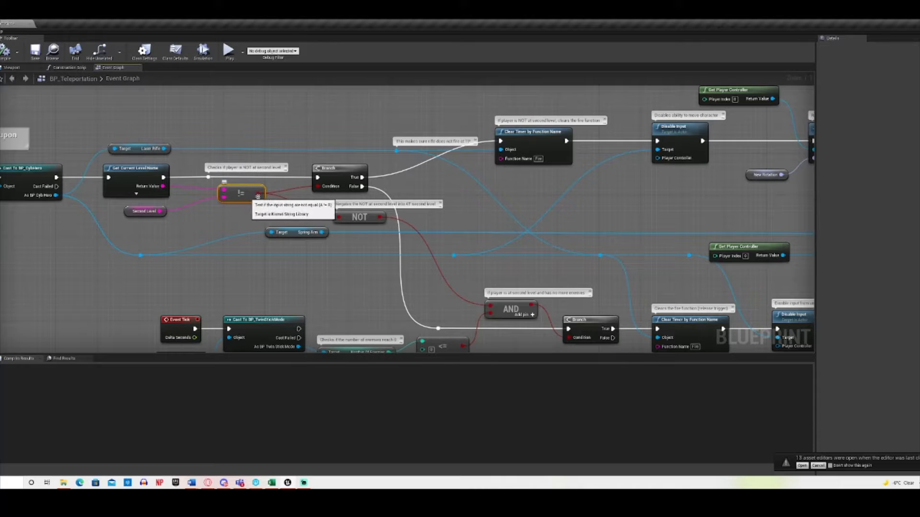
click(144, 211)
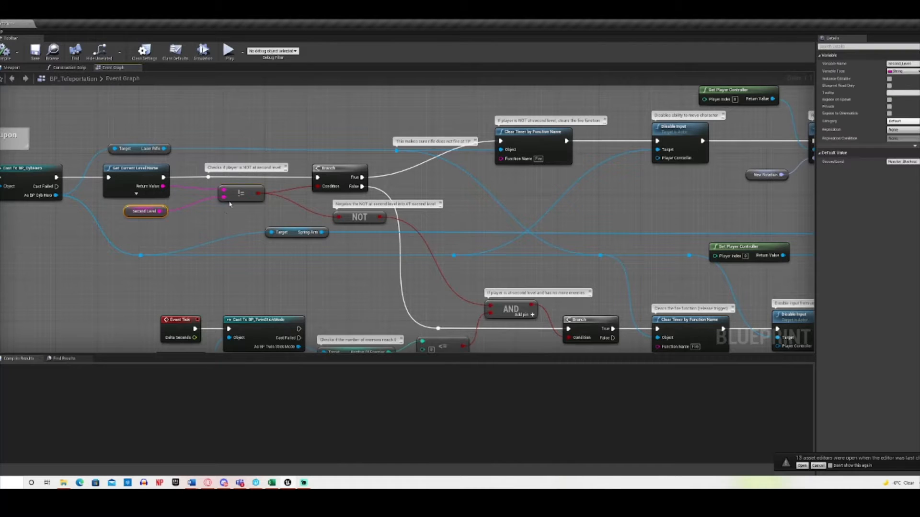
click(242, 199)
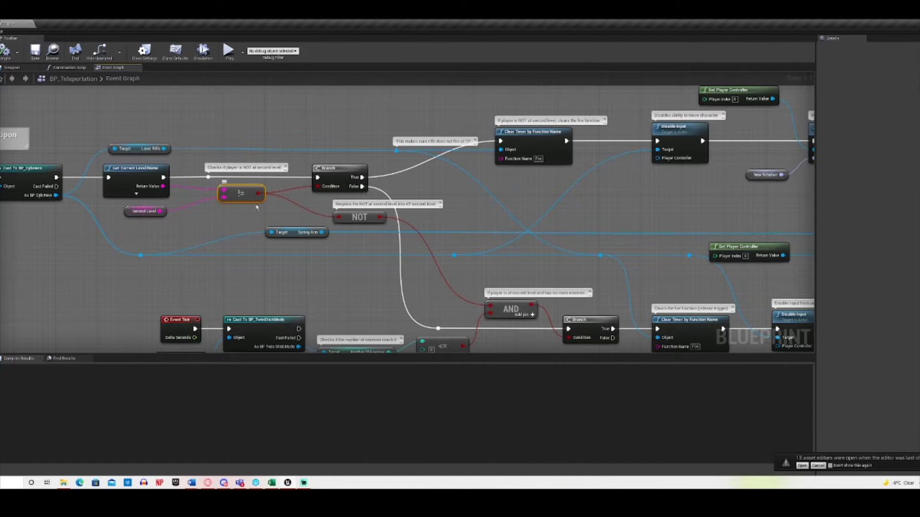
ctrl+click(152, 213)
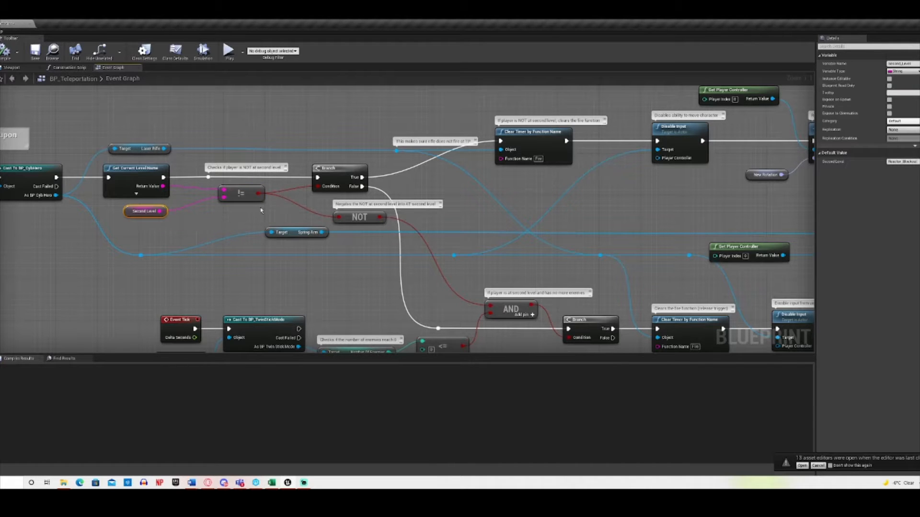
Examine the first Branch and its True path, from Clear Timer by Function Name to SetRelativeRotation.
click(324, 173)
right_drag(370, 262, 215, 267)
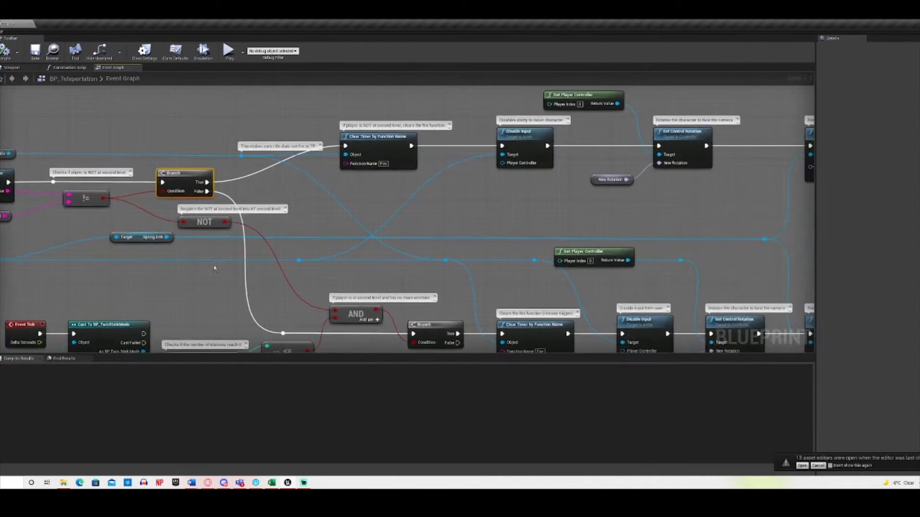
right_drag(520, 198, 336, 234)
drag(217, 122, 618, 215)
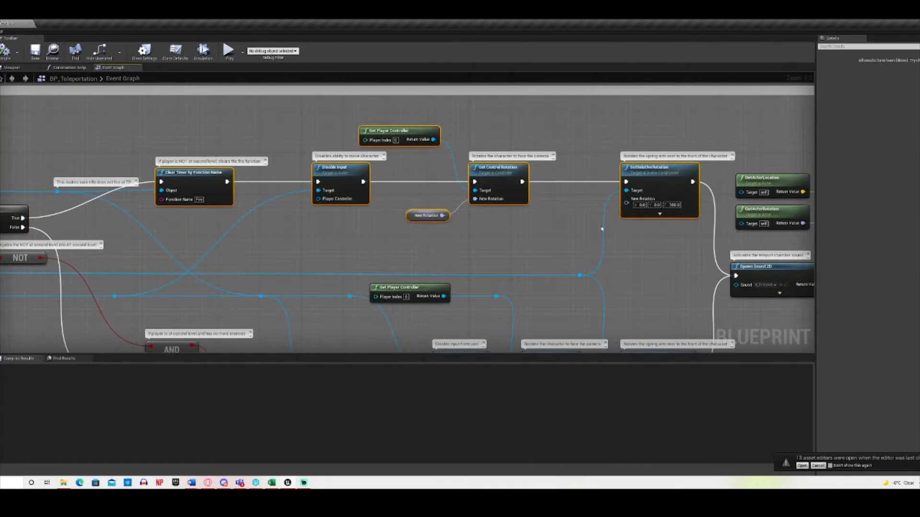
right_drag(161, 237, 468, 196)
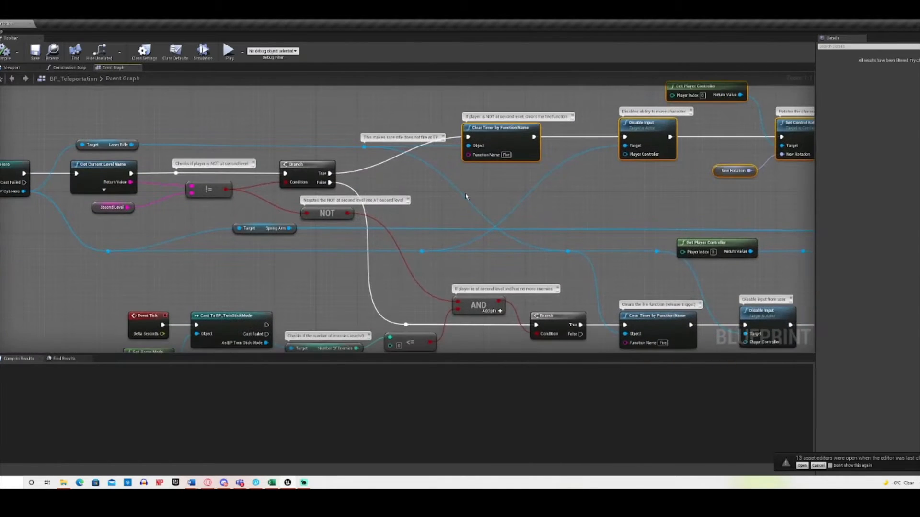
click(523, 179)
right_drag(522, 178, 222, 203)
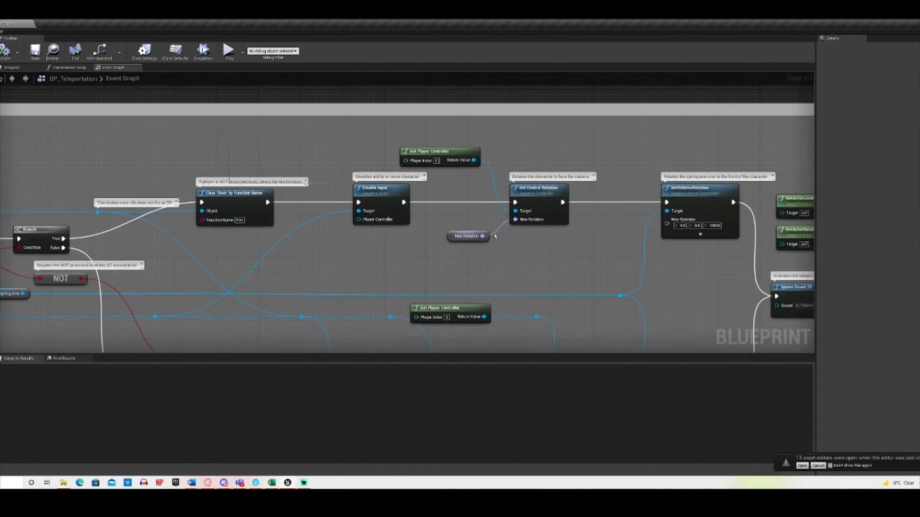
drag(228, 139, 681, 254)
click(382, 277)
Select the level check nodes: Get Current Level Name, Second Level, != and the first Branch.
right_drag(382, 277, 597, 191)
right_drag(319, 289, 282, 243)
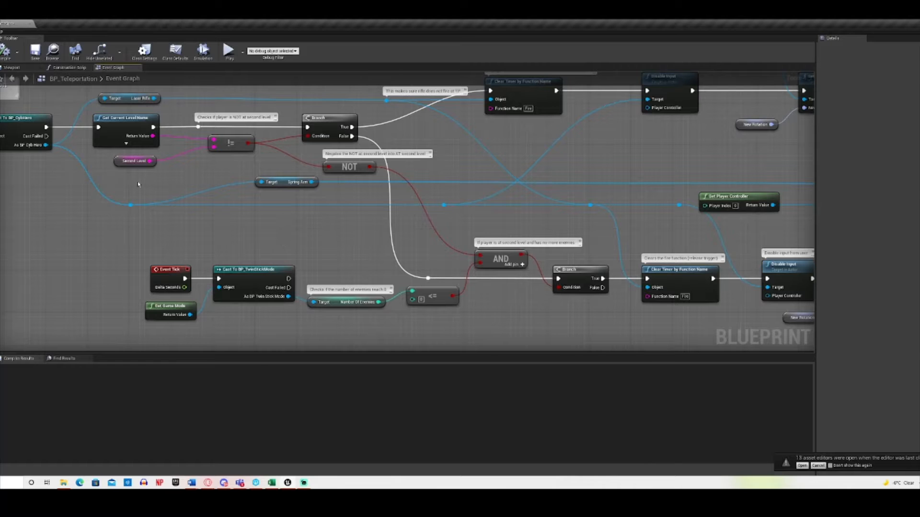
drag(138, 183, 247, 166)
drag(133, 174, 309, 135)
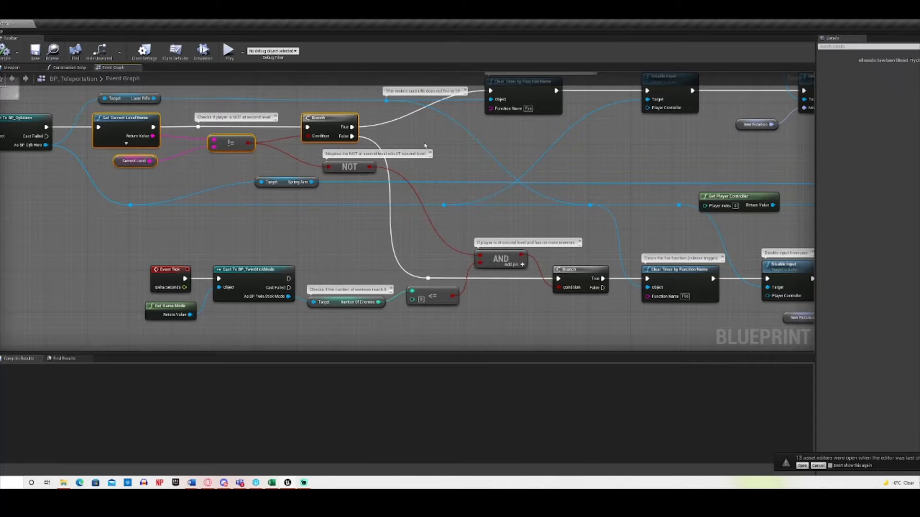
Inspect the Clear Timer by Function Name, Disable Input and Set Control Rotation nodes on the True path individually.
click(413, 139)
right_drag(412, 139, 363, 208)
click(467, 157)
click(617, 159)
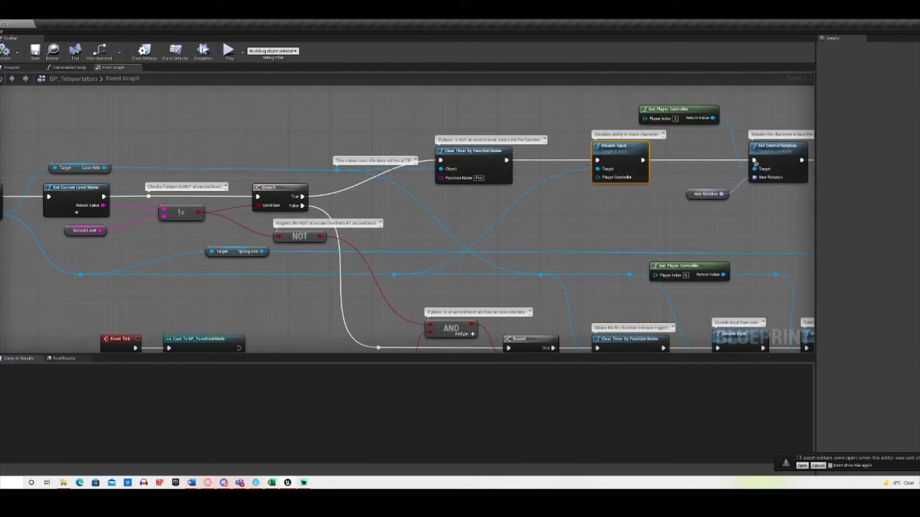
click(778, 160)
right_drag(578, 223, 613, 164)
Examine the second-level condition, from the != node through NOT and AND to the second Branch.
click(197, 186)
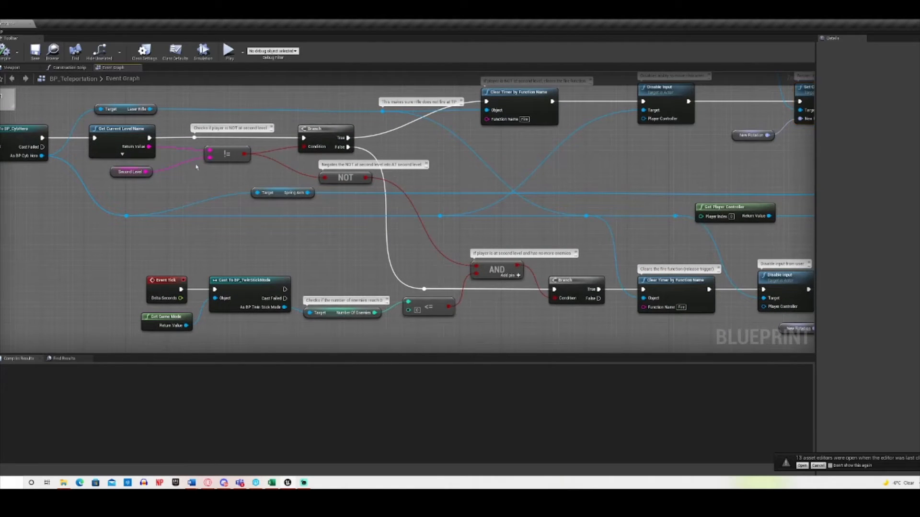
click(227, 153)
mouse_move(499, 311)
right_down()
mouse_move(433, 317)
mouse_move(479, 306)
mouse_move(496, 315)
right_up()
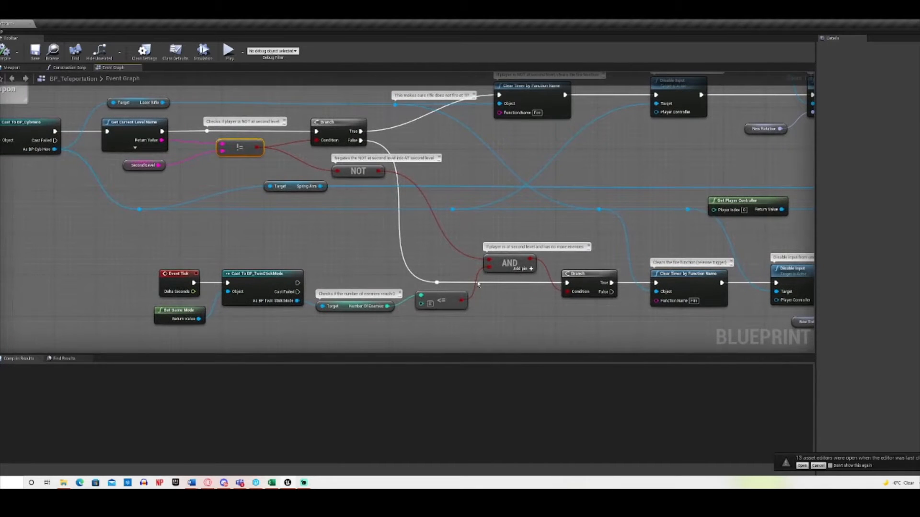
click(604, 271)
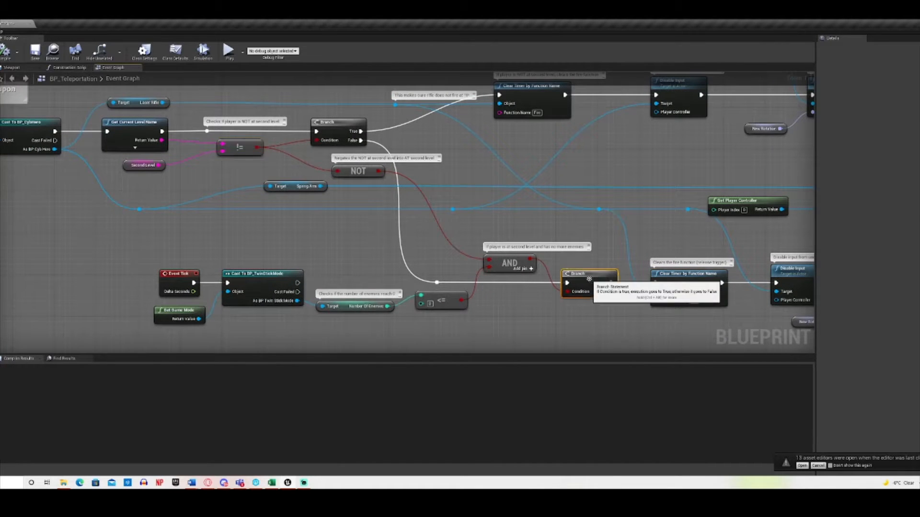
right_drag(604, 272, 523, 318)
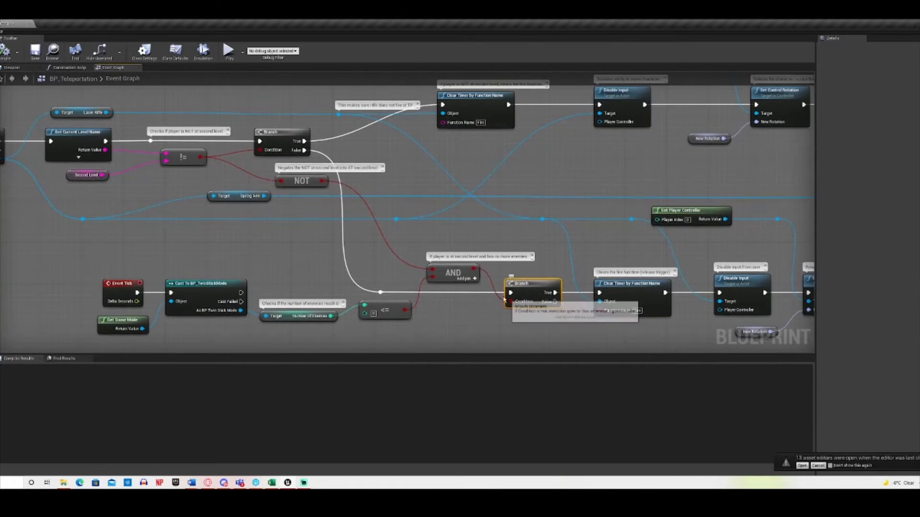
Inspect the NOT node, the <= node and the comment above Number Of Enemies.
click(317, 184)
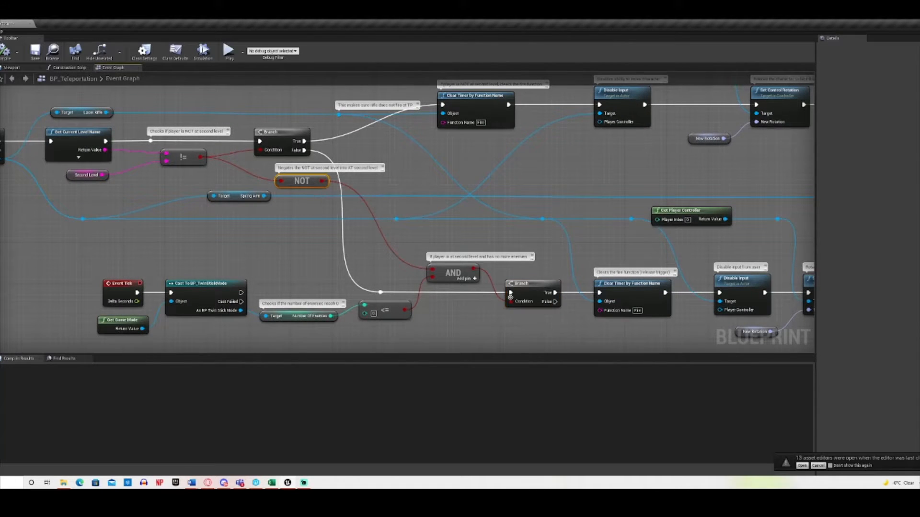
right_drag(449, 340, 551, 334)
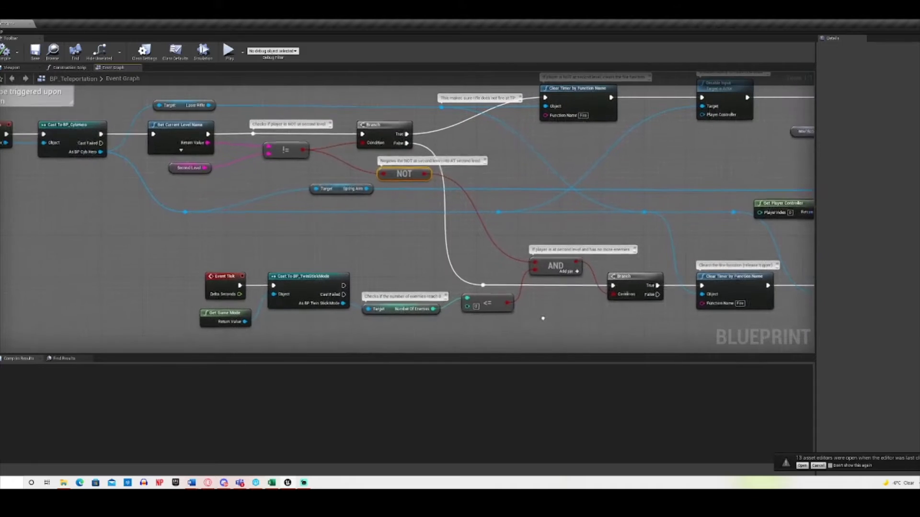
click(487, 303)
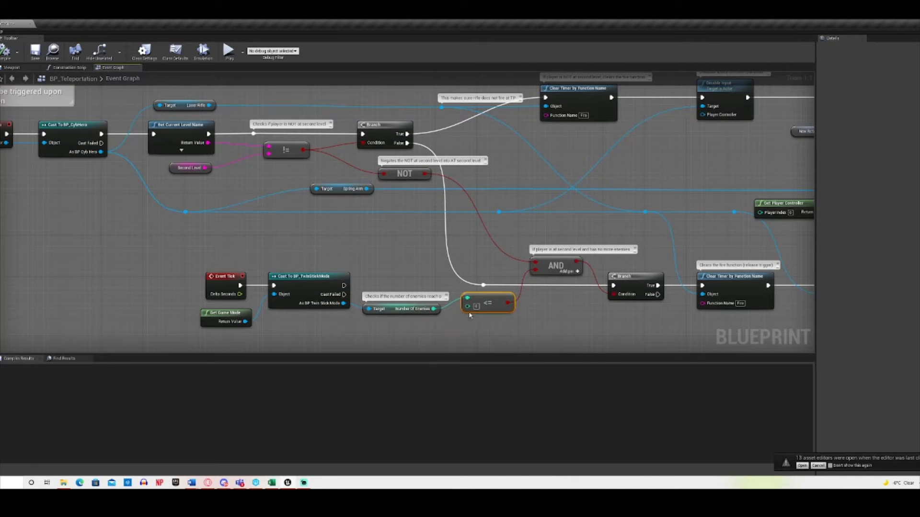
double_click(438, 297)
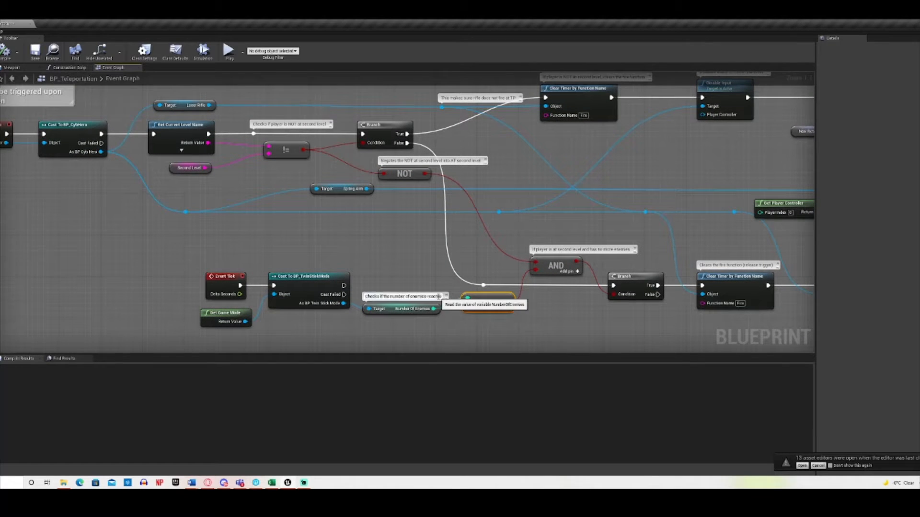
click(464, 328)
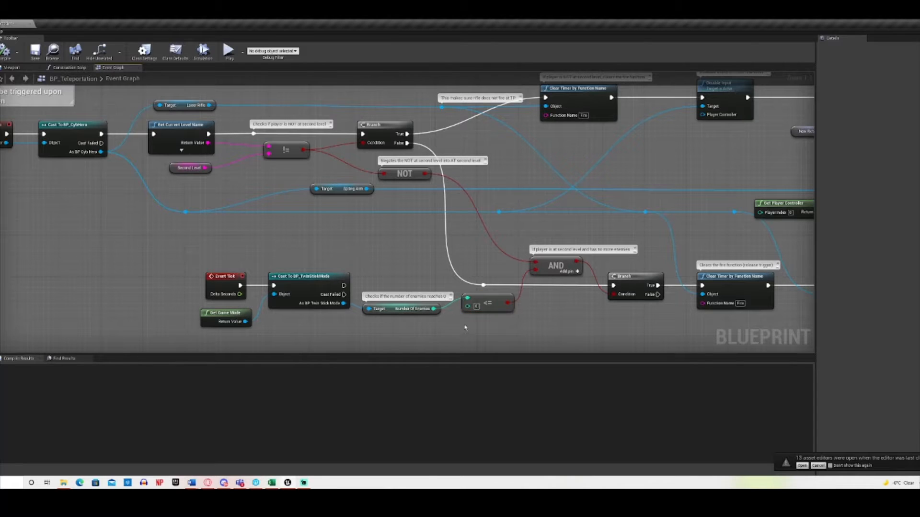
Examine the enemy-count check, from Event Tick and Cast To BP_TwinStickMode through Number Of Enemies to the <= node.
drag(207, 264, 436, 344)
click(492, 324)
right_drag(256, 247, 211, 241)
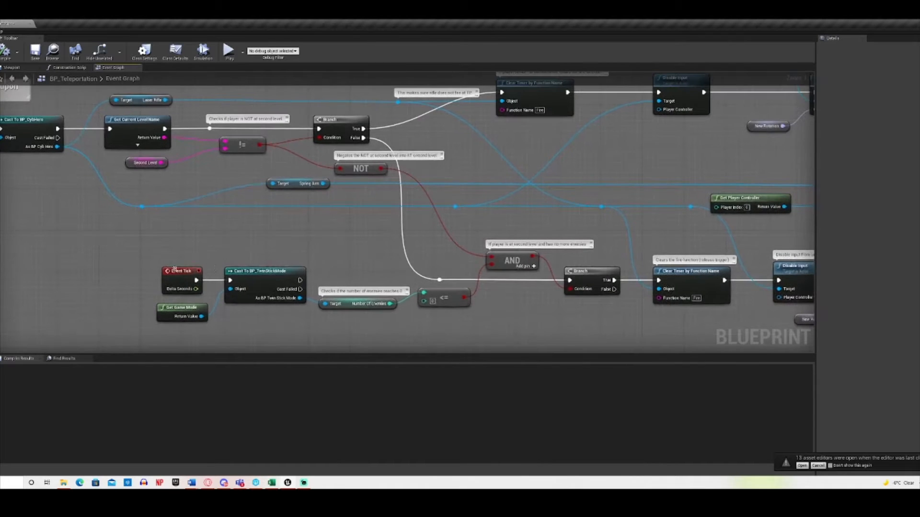
drag(152, 261, 388, 338)
click(198, 261)
drag(147, 255, 208, 293)
click(366, 305)
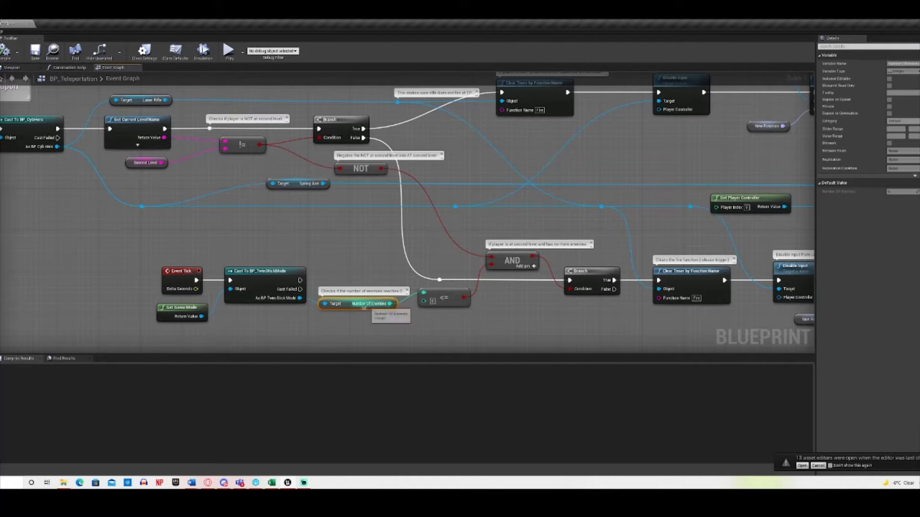
click(387, 335)
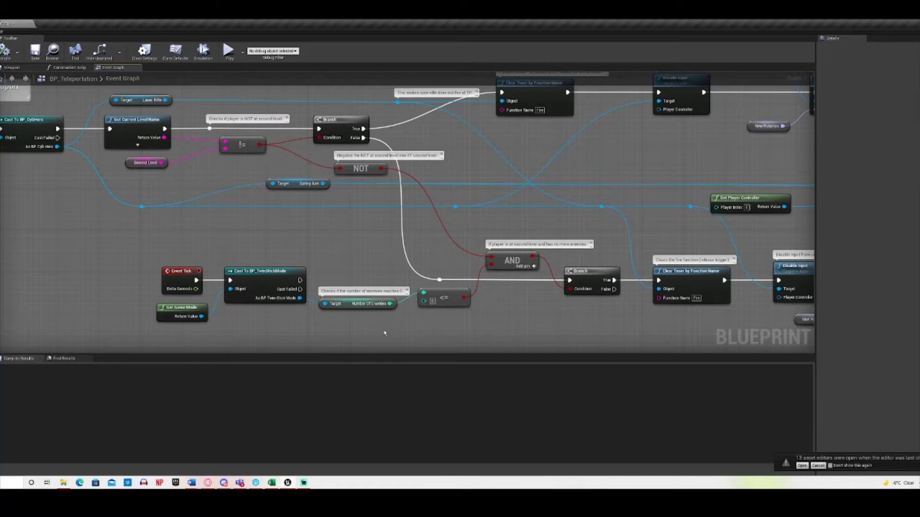
click(266, 275)
right_drag(414, 339, 292, 336)
click(122, 307)
click(322, 302)
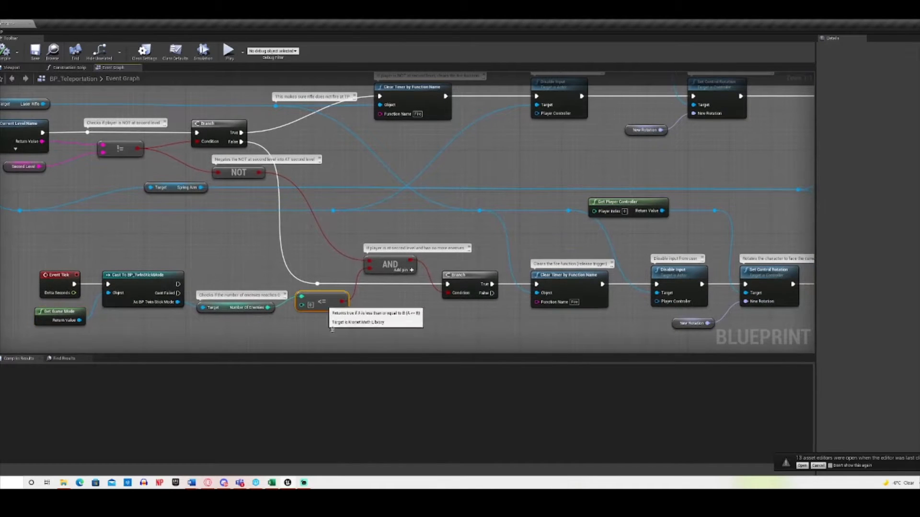
right_drag(390, 328, 330, 323)
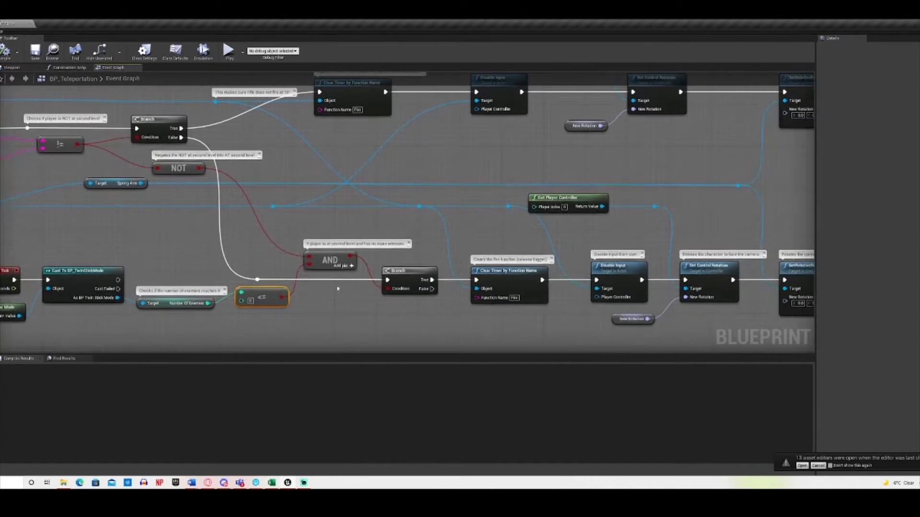
Trace the AND node's level condition back through NOT to the Second Level variable.
click(330, 261)
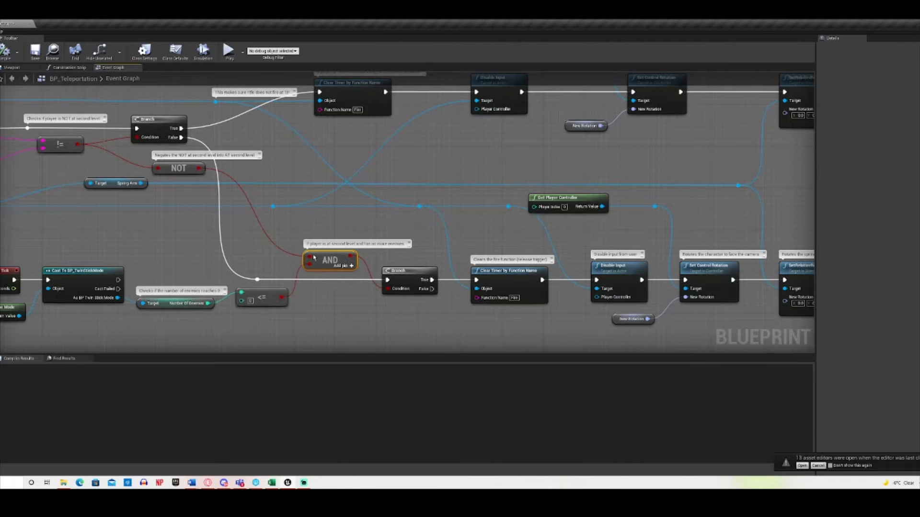
click(190, 172)
right_drag(102, 199, 241, 225)
click(93, 190)
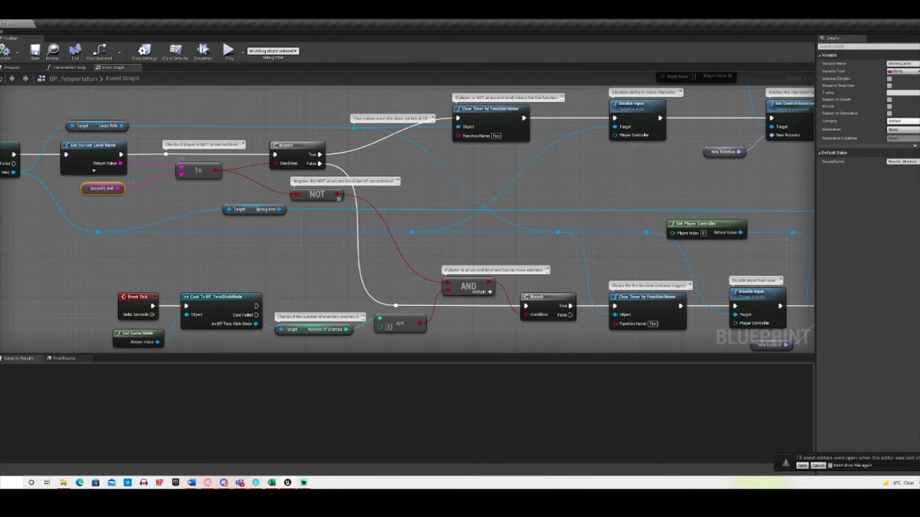
click(316, 194)
right_drag(459, 288, 242, 268)
click(311, 272)
click(85, 167)
right_drag(68, 172, 178, 210)
right_drag(56, 177, 19, 161)
click(274, 278)
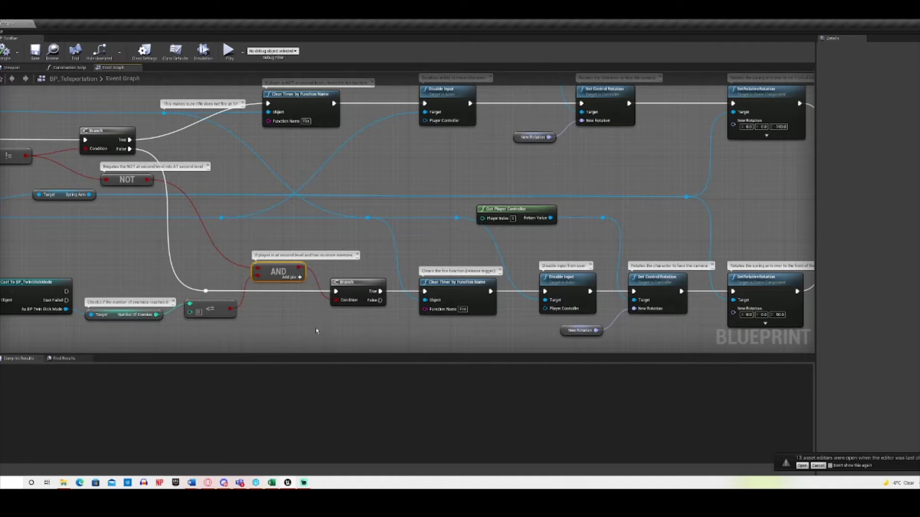
Examine the second Branch and the Clear Timer by Function Name node on its True path.
right_drag(316, 329, 215, 315)
click(259, 271)
right_drag(259, 271, 180, 268)
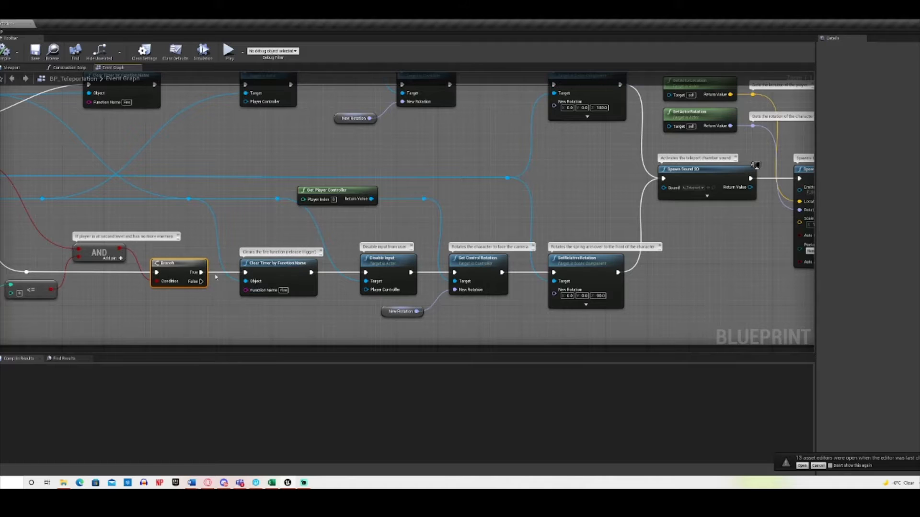
click(263, 271)
mouse_move(340, 318)
right_down()
mouse_move(292, 327)
mouse_move(343, 339)
mouse_move(345, 313)
right_up()
drag(294, 320, 295, 321)
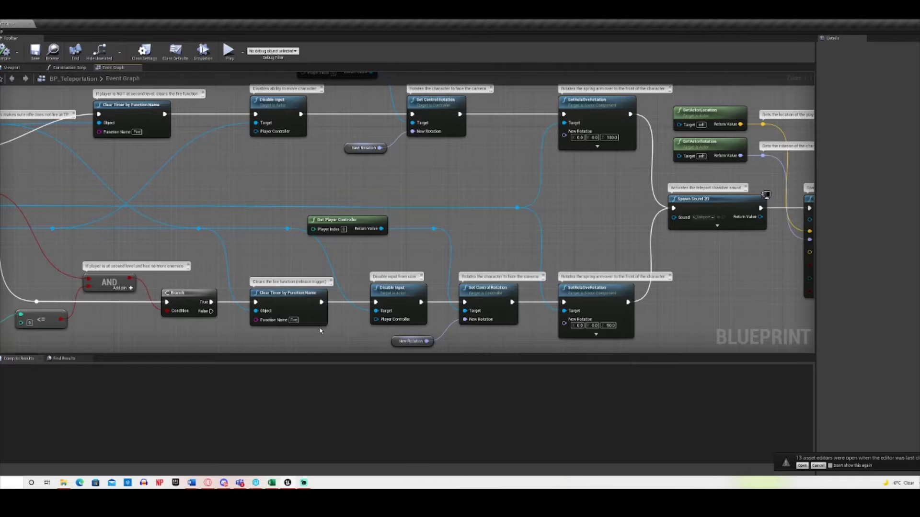
right_drag(320, 331, 355, 339)
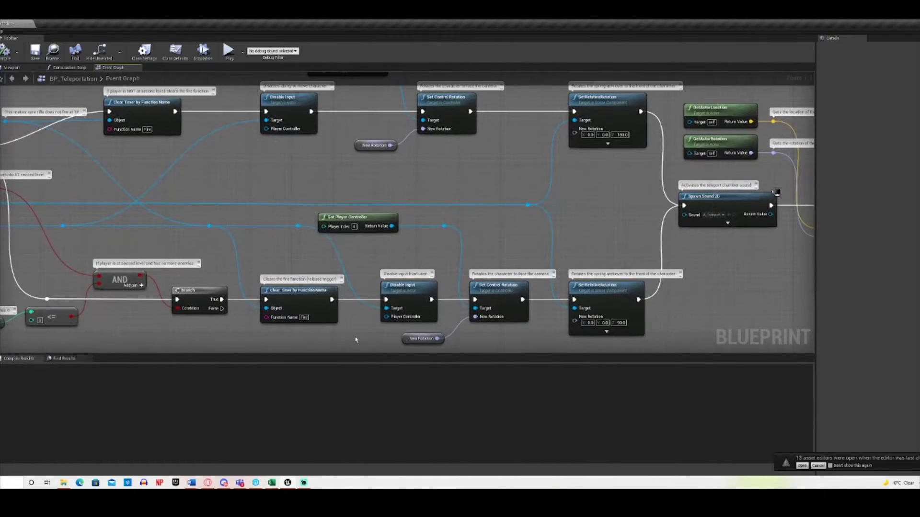
right_drag(327, 234, 360, 241)
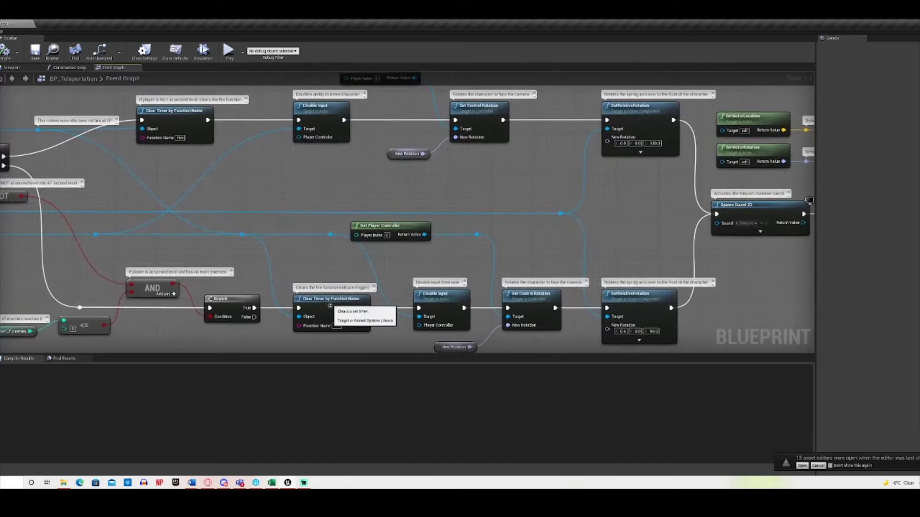
right_drag(325, 311, 375, 277)
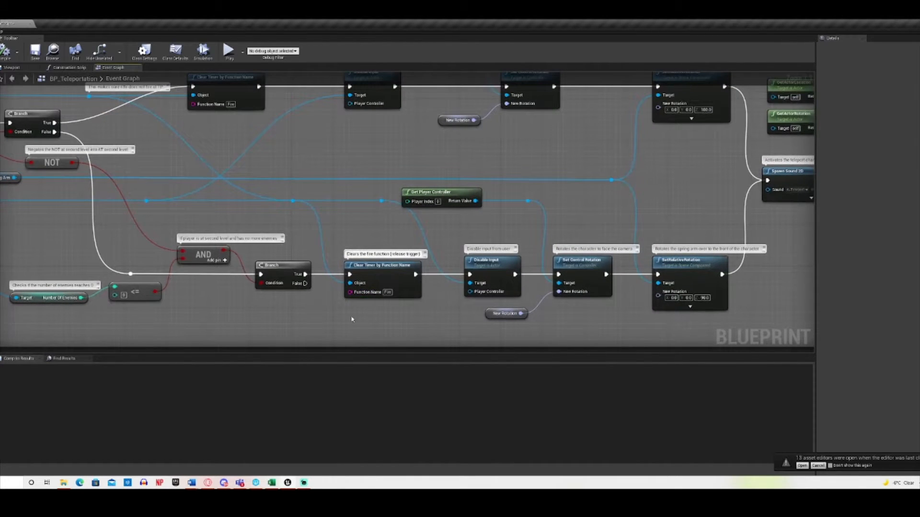
Search the actions of a temporary Laser Rifle reference node for "release" and delete that node.
right_click(351, 321)
drag(1, 320, 351, 322)
click(369, 330)
right_drag(367, 329, 313, 303)
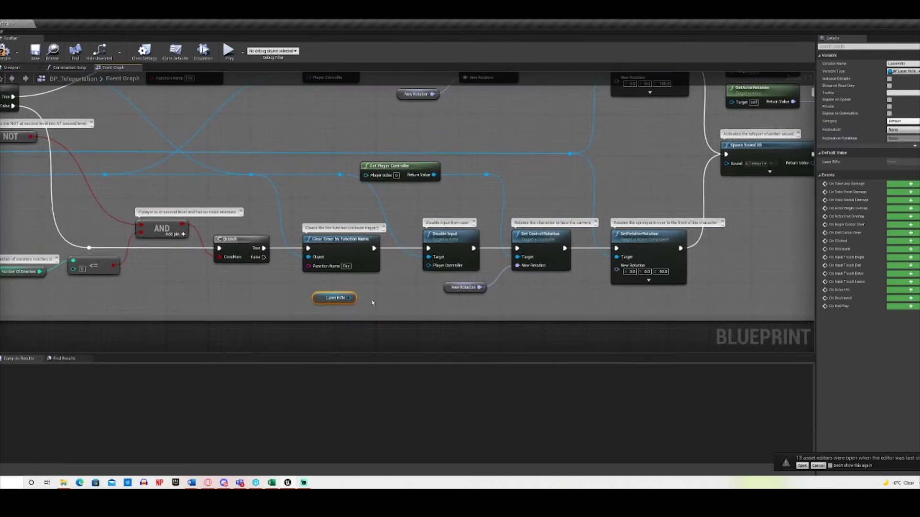
drag(315, 301, 351, 292)
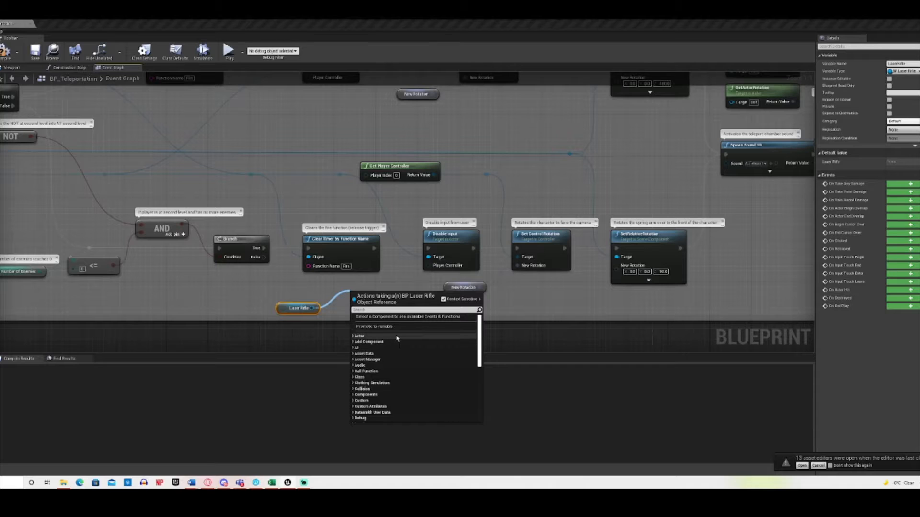
text(release)
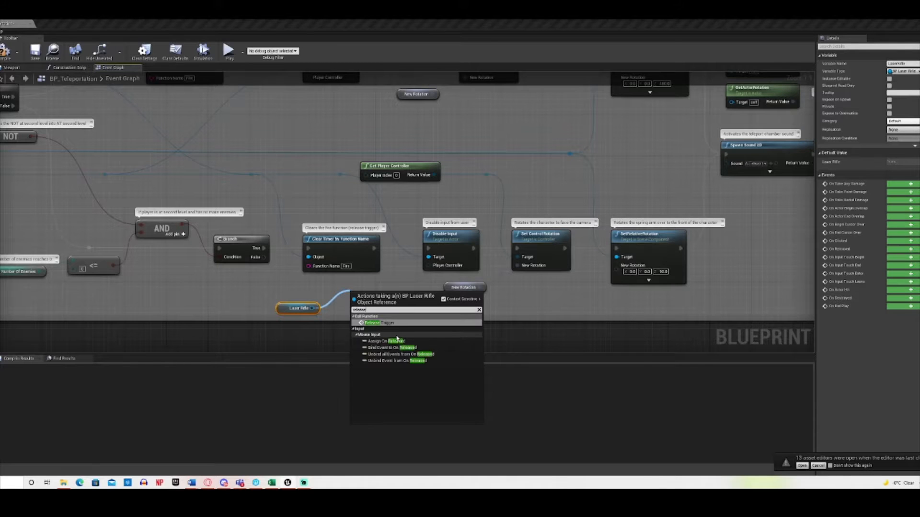
click(332, 334)
click(283, 306)
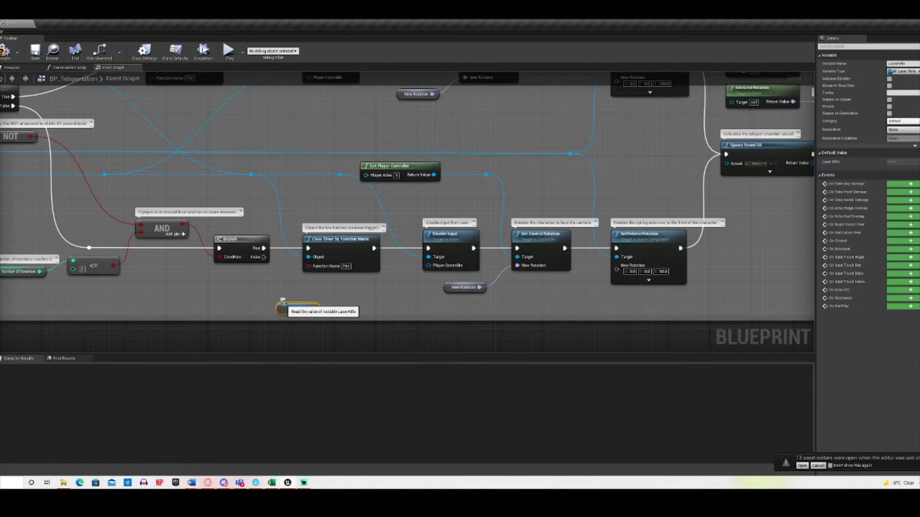
key(Delete)
Compare the Clear Timer by Function Name nodes on the True paths of both Branches.
right_drag(302, 284, 324, 319)
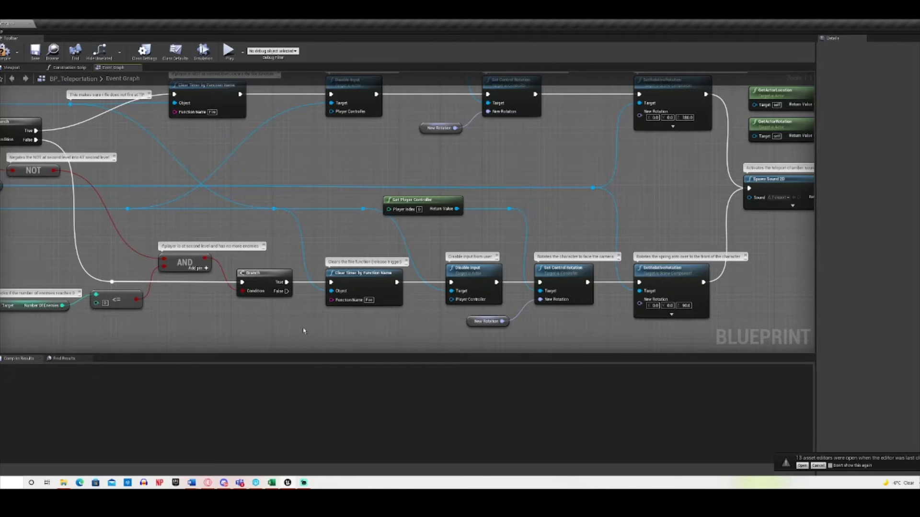
right_drag(293, 326, 260, 353)
right_drag(290, 212, 267, 198)
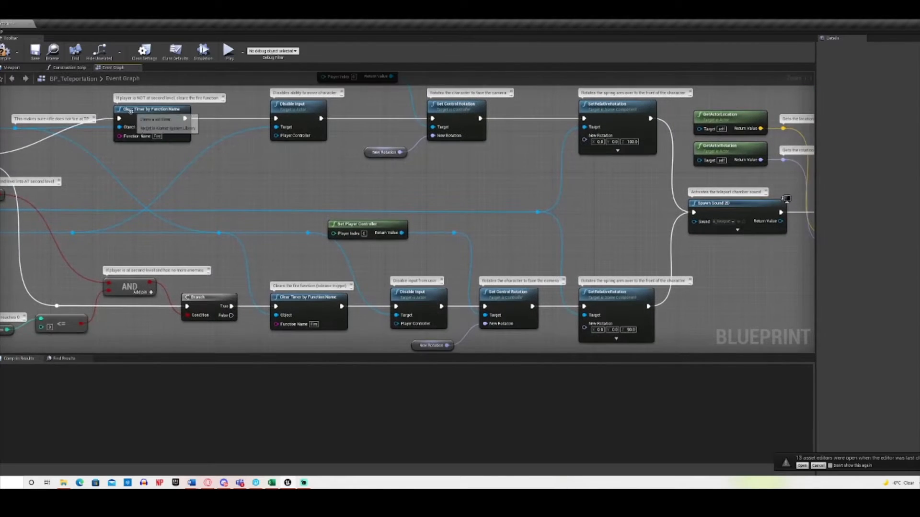
click(131, 111)
click(314, 321)
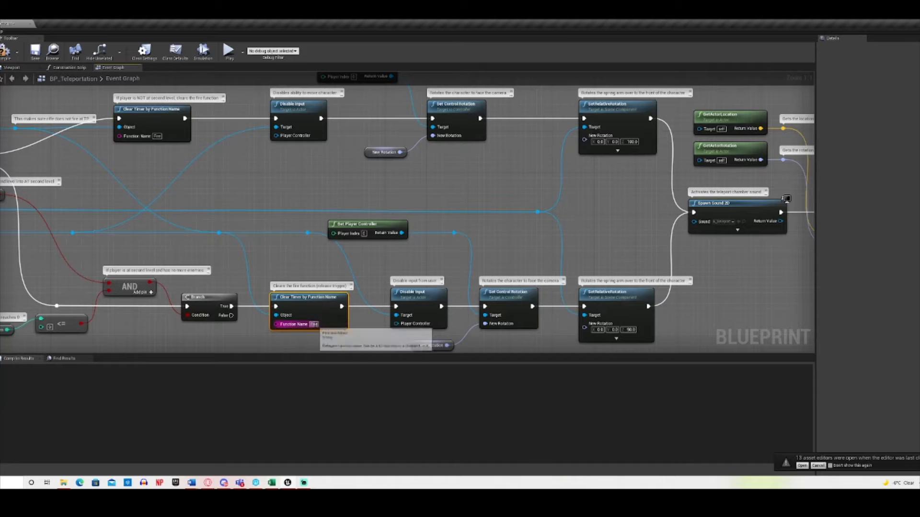
mouse_move(360, 333)
right_down()
mouse_move(312, 330)
mouse_move(240, 308)
mouse_move(347, 326)
right_up()
click(143, 128)
right_drag(230, 199, 262, 227)
right_drag(175, 156, 166, 135)
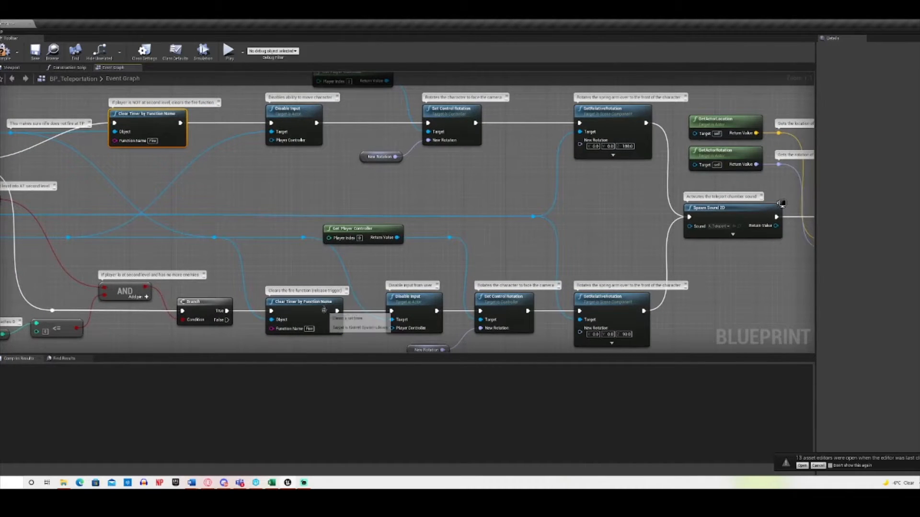
click(335, 325)
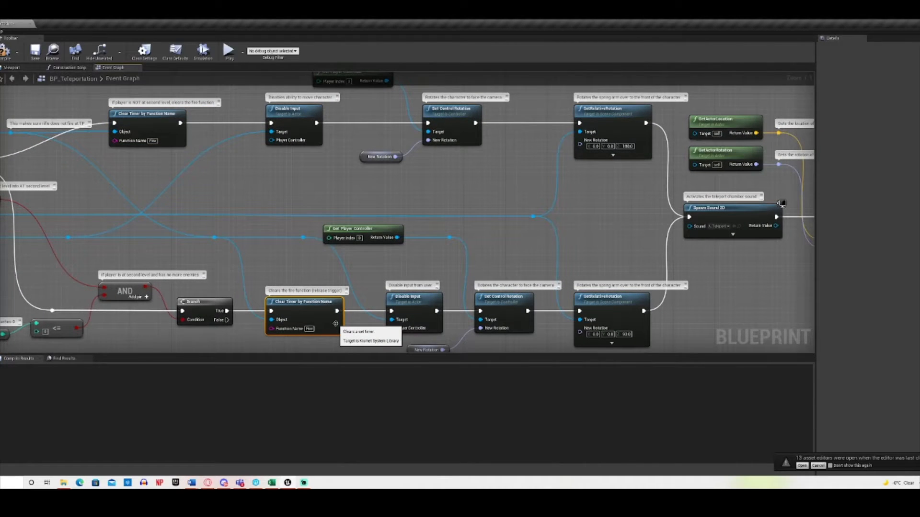
Inspect the Disable Input nodes on both True paths.
right_drag(386, 276, 337, 272)
click(251, 117)
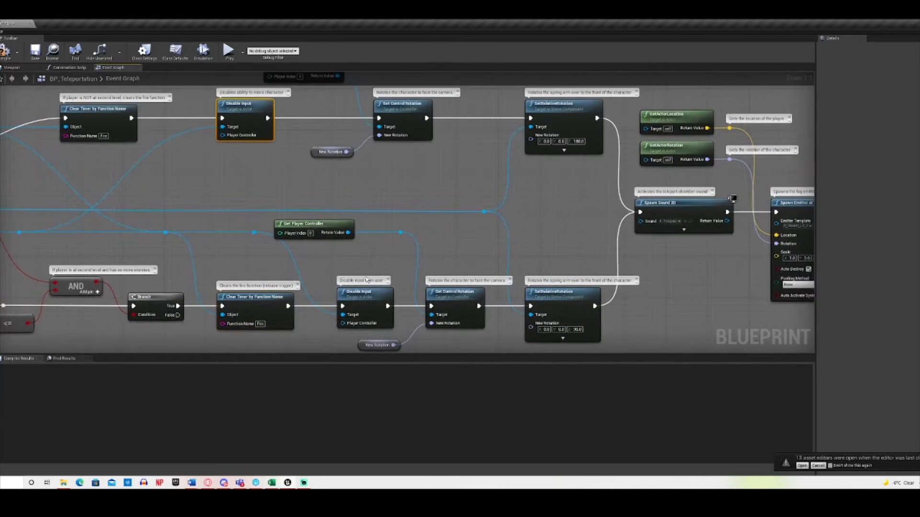
click(365, 299)
Compare the two Set Control Rotation nodes and the New Rotation variables feeding them.
right_drag(395, 268, 314, 262)
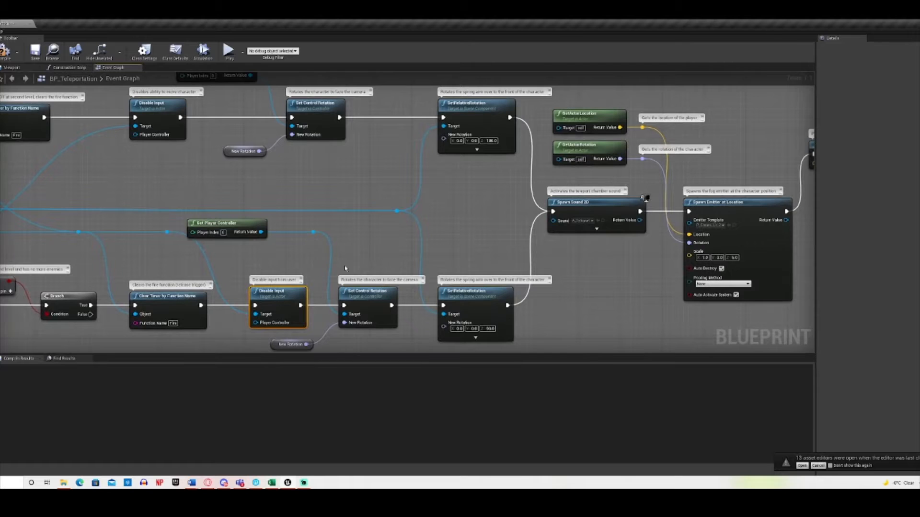
click(377, 299)
right_drag(387, 205, 325, 166)
click(282, 136)
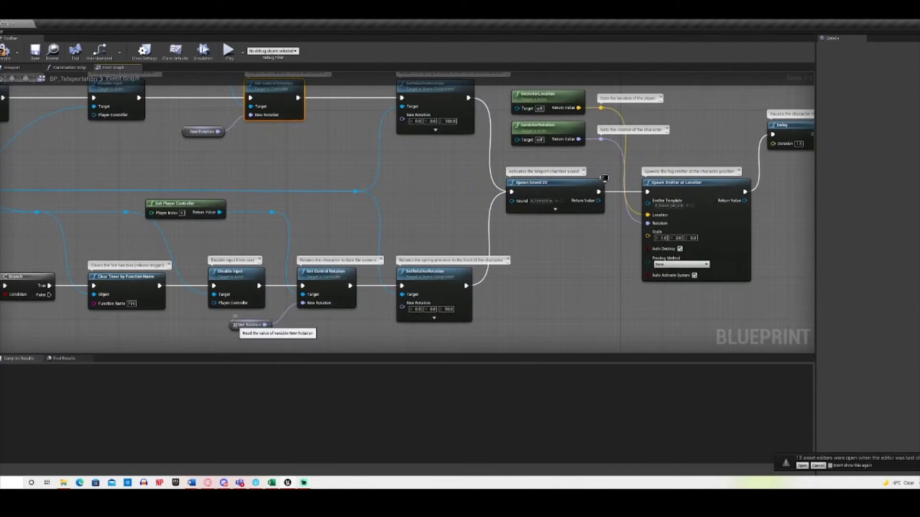
click(250, 325)
right_drag(354, 327, 339, 350)
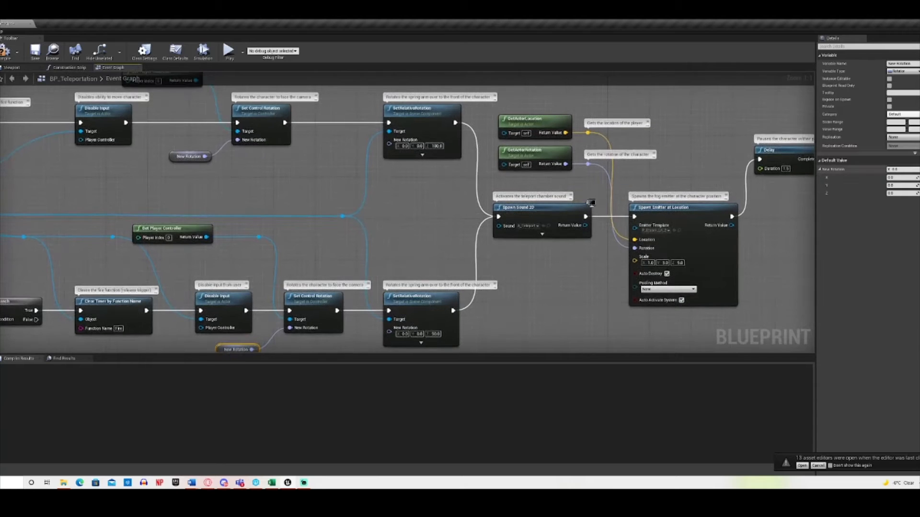
right_drag(467, 269, 689, 220)
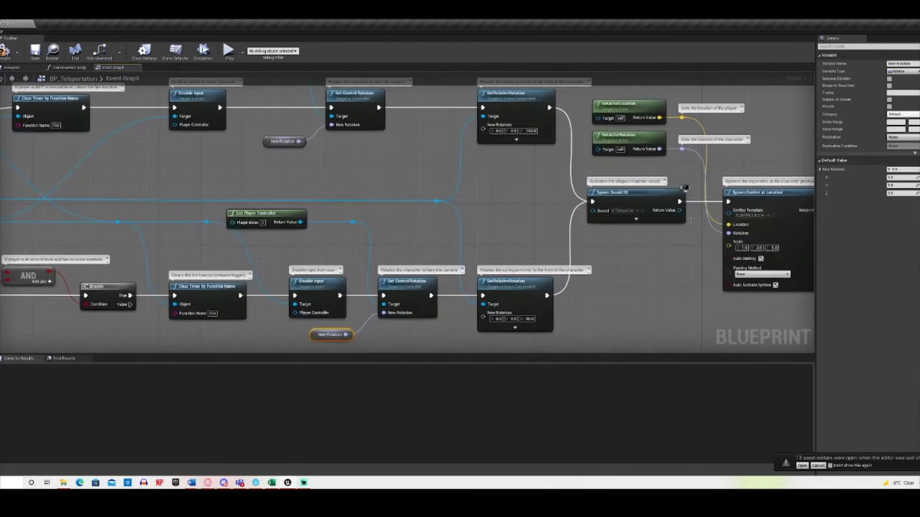
click(268, 143)
right_drag(404, 99, 385, 172)
right_drag(414, 224, 275, 153)
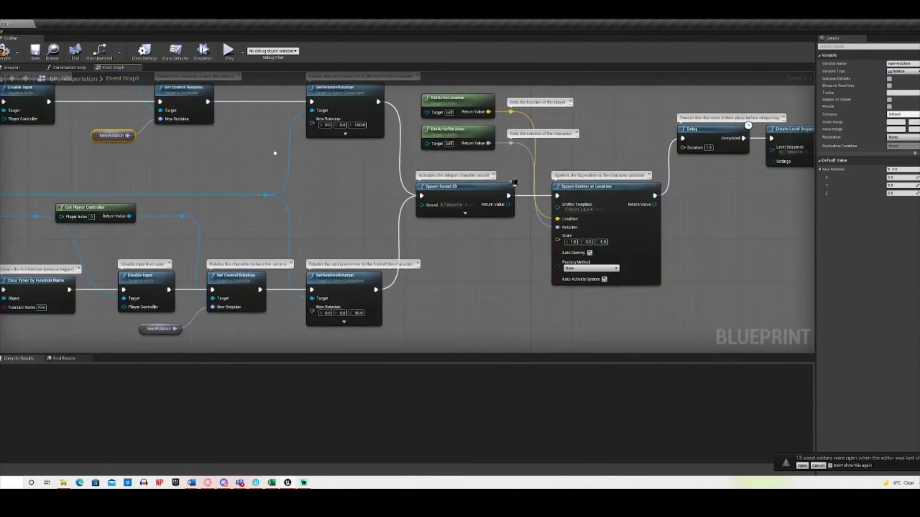
Inspect both SetRelativeRotation nodes and trace their target back to the Spring Arm reference.
click(360, 113)
click(361, 289)
right_drag(323, 219, 531, 232)
right_drag(103, 261, 256, 253)
click(187, 203)
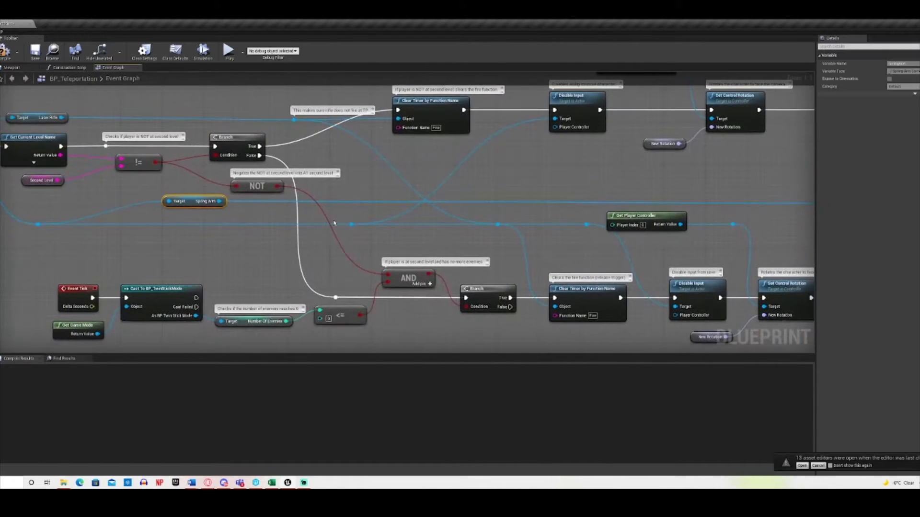
right_drag(331, 225, 227, 248)
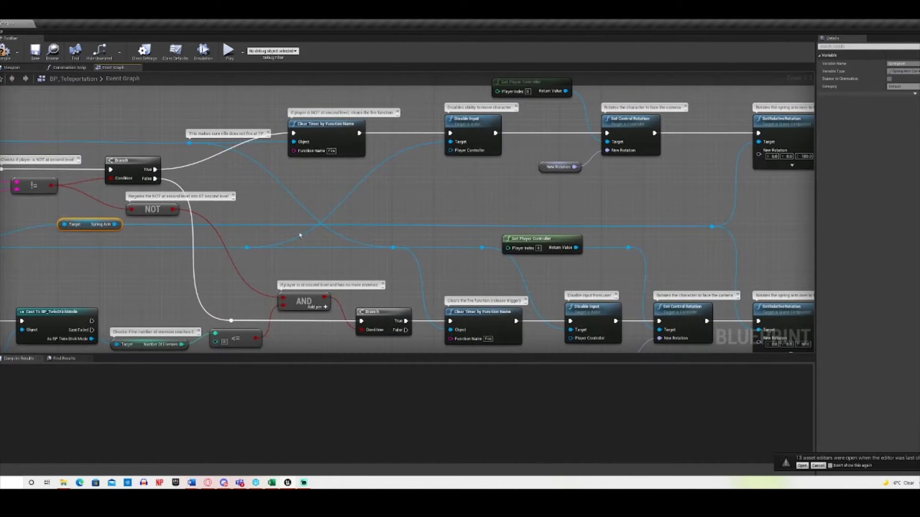
Trace the Target connections of the Disable Input nodes on the True paths of both Branches.
right_drag(492, 192, 388, 186)
right_drag(165, 234, 281, 244)
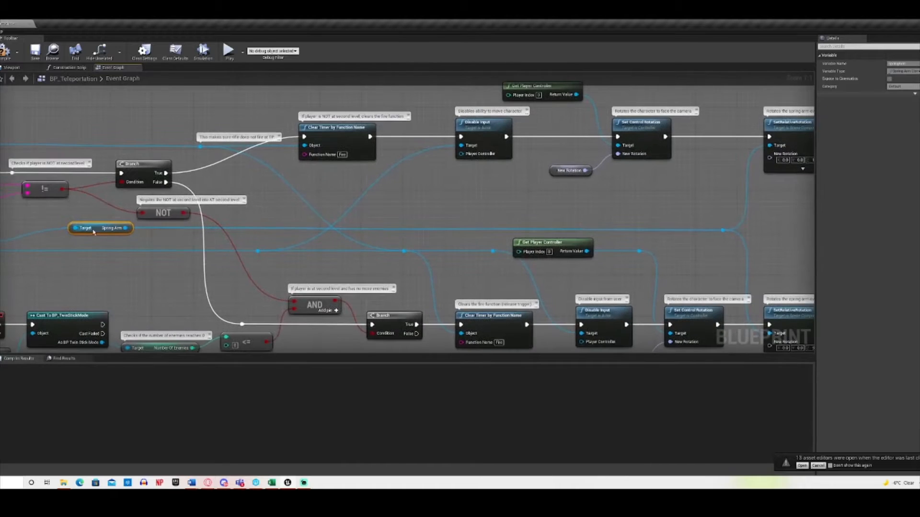
right_drag(351, 251, 106, 225)
right_drag(513, 211, 477, 225)
click(206, 116)
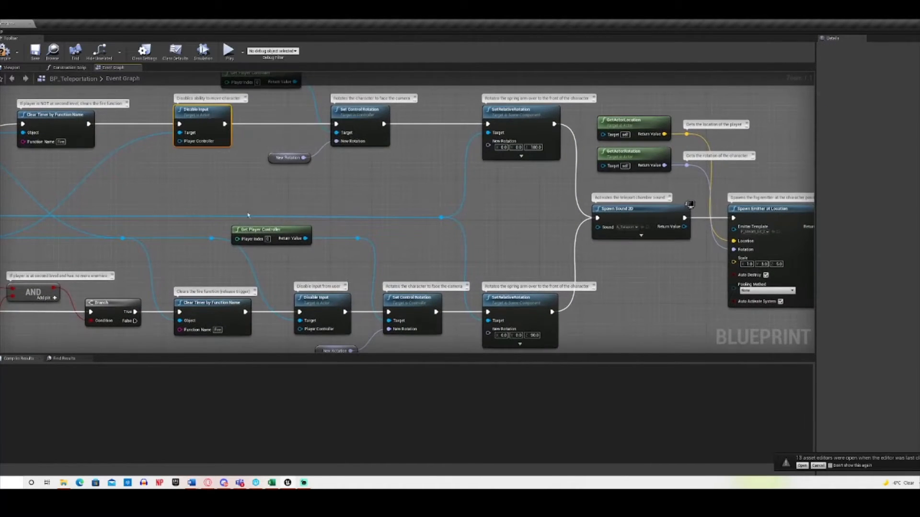
right_drag(248, 215, 447, 250)
right_drag(414, 214, 405, 182)
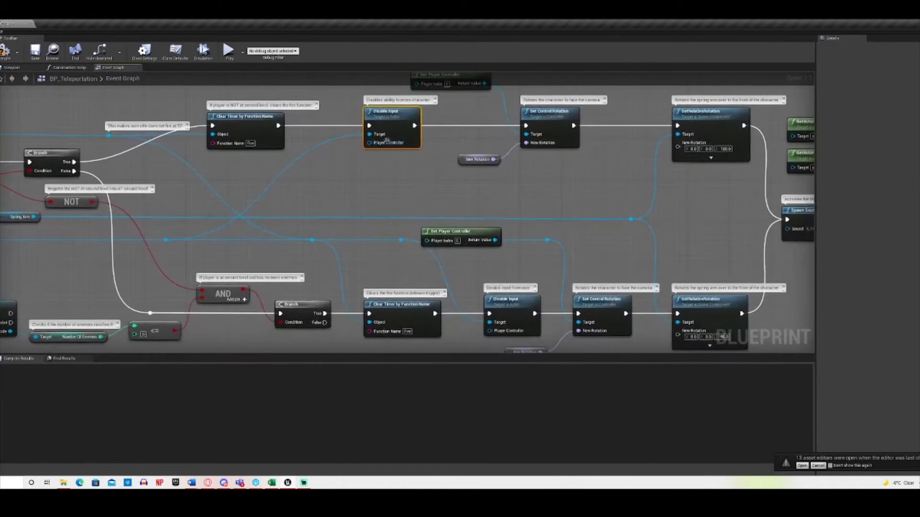
right_drag(620, 218, 491, 210)
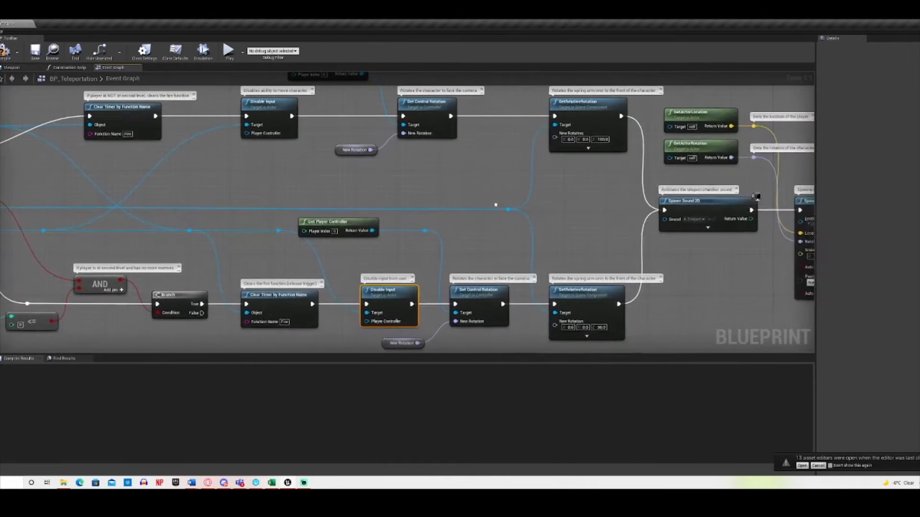
Review the SetRelativeRotation nodes and the Set Control Rotation nodes on both True paths side by side.
click(599, 125)
mouse_move(554, 203)
right_down()
mouse_move(466, 208)
mouse_move(563, 196)
right_up()
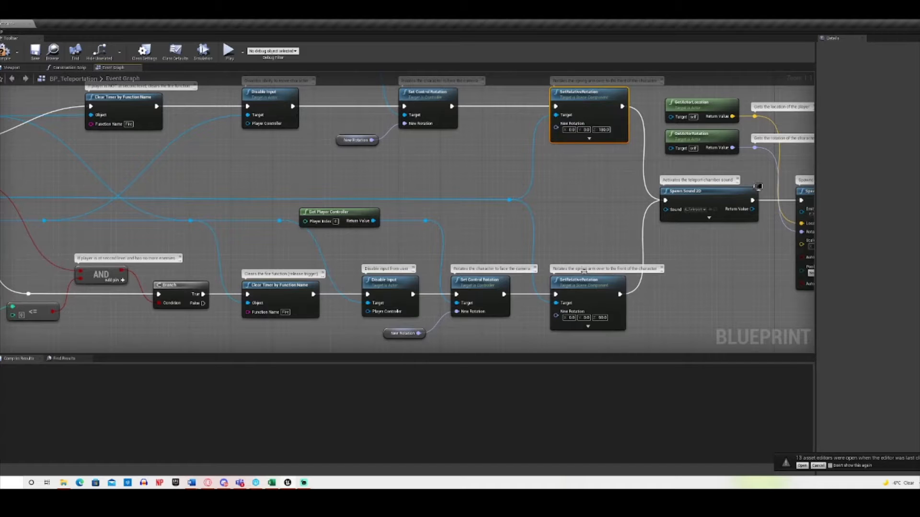
right_drag(713, 300, 600, 301)
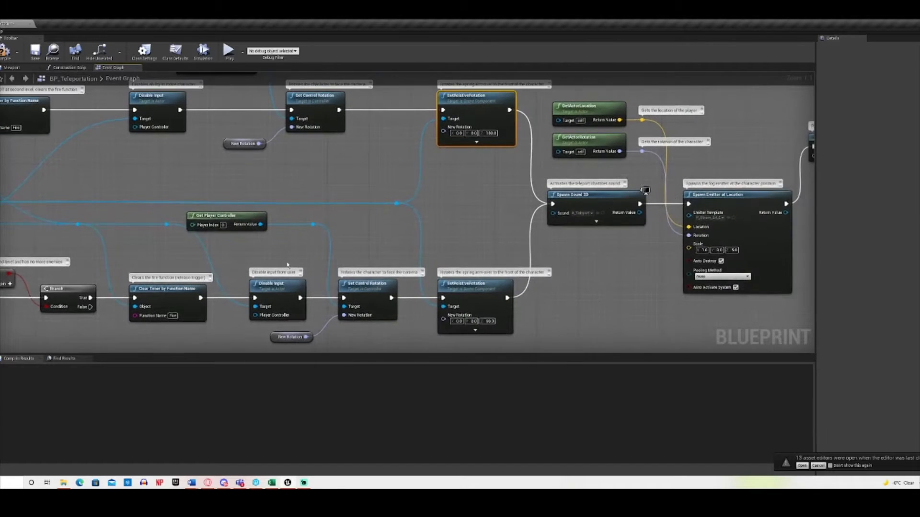
right_drag(287, 265, 594, 267)
right_drag(209, 254, 51, 269)
right_drag(415, 250, 232, 236)
click(334, 297)
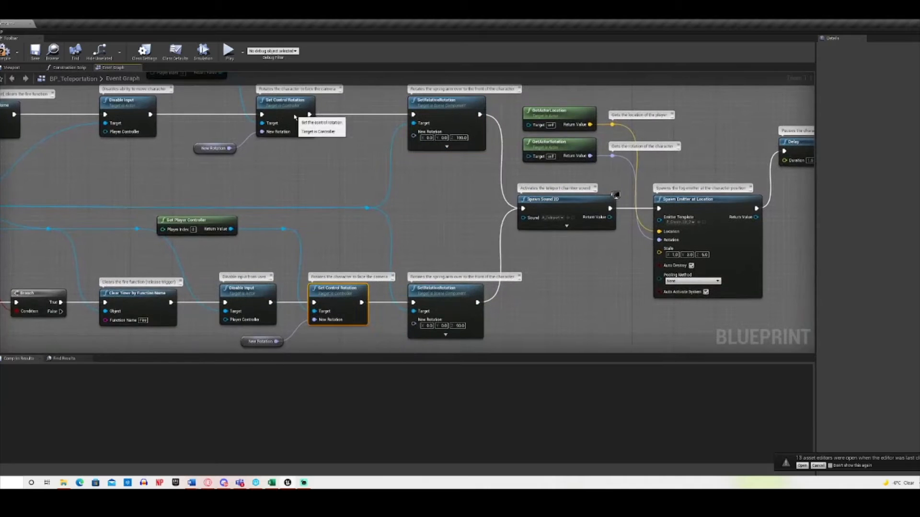
click(294, 117)
right_drag(355, 164, 269, 155)
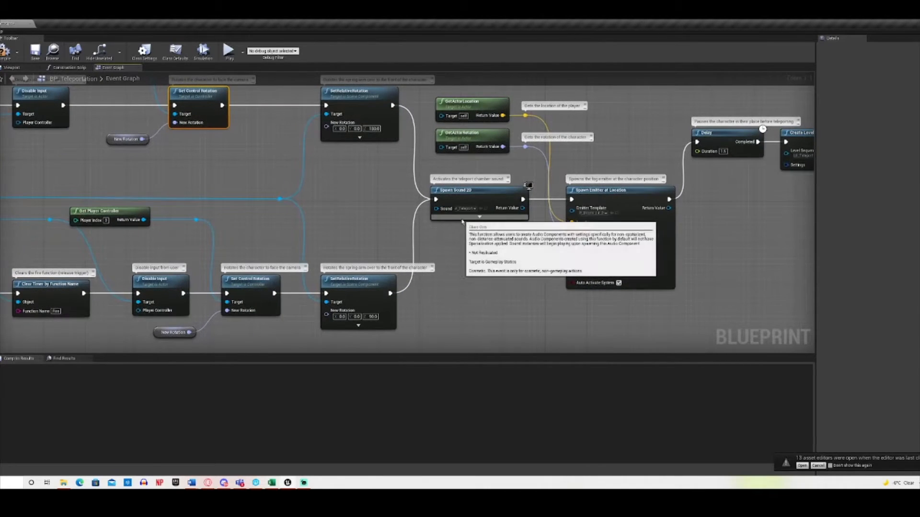
Inspect the Spawn Sound 2D node where the two execution paths merge.
right_drag(461, 218, 325, 233)
right_drag(363, 278, 585, 280)
click(405, 190)
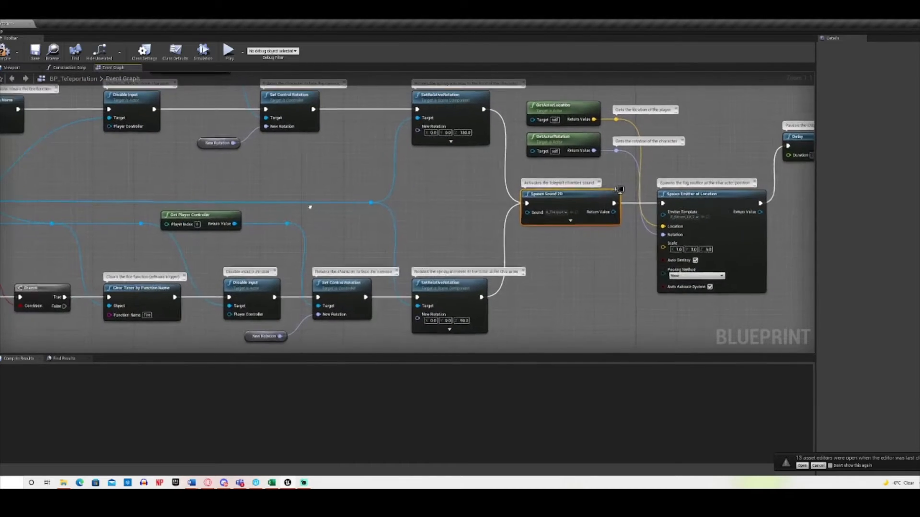
right_drag(310, 206, 218, 222)
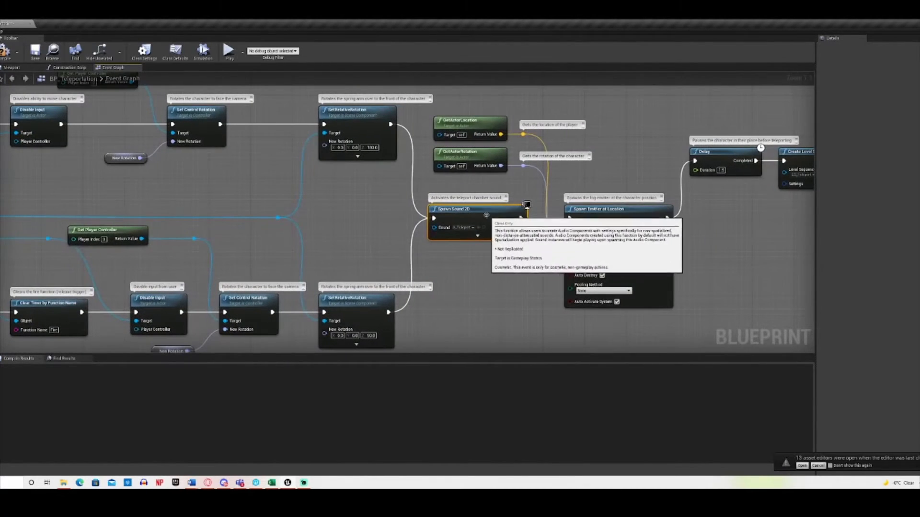
Inspect the Spawn Emitter at Location node, its Scale input, and the GetActorLocation and GetActorRotation nodes feeding it.
right_drag(522, 282, 271, 254)
click(363, 243)
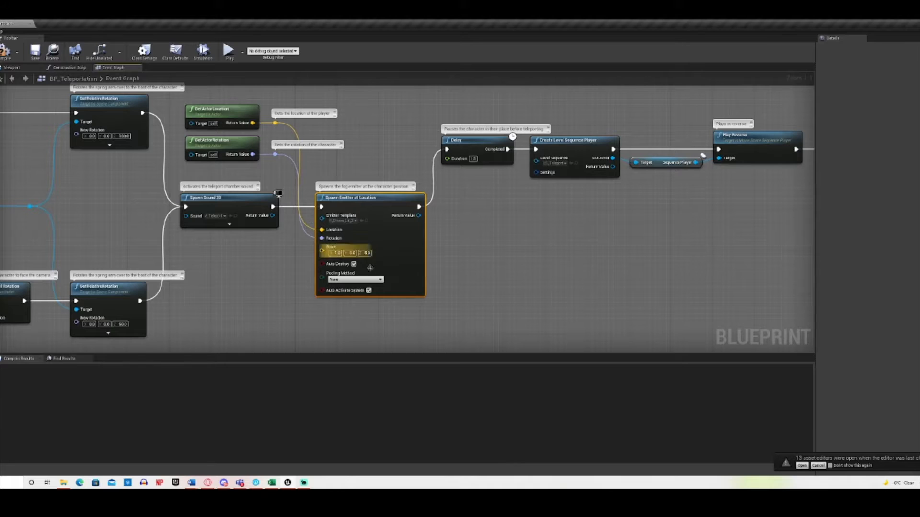
click(221, 114)
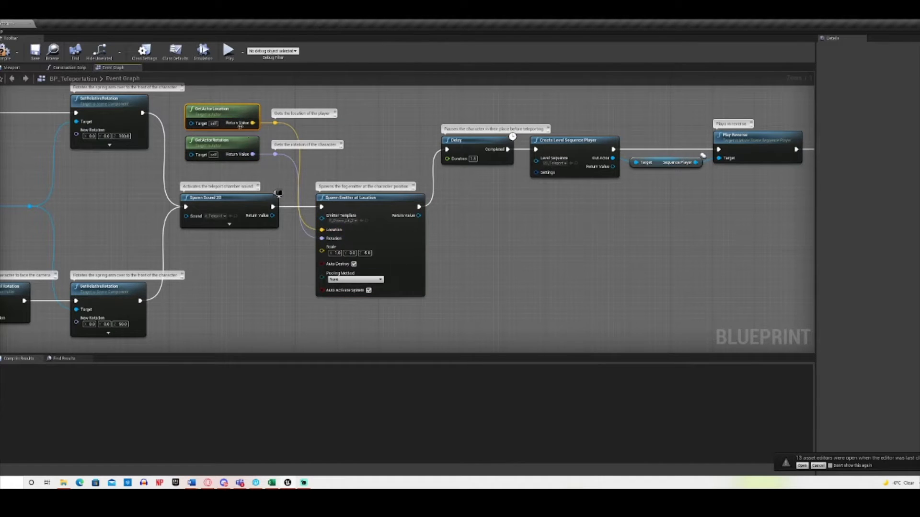
click(244, 143)
click(258, 118)
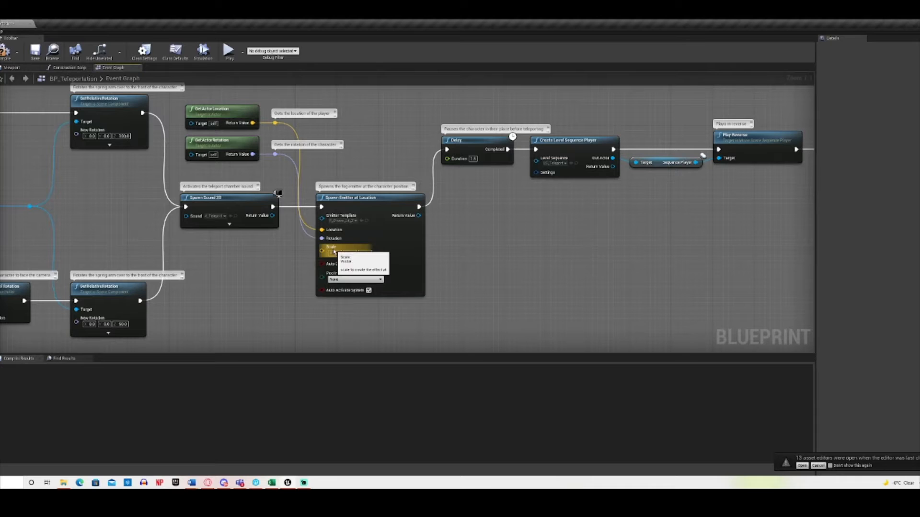
mouse_move(323, 253)
mouse_down()
mouse_move(315, 241)
mouse_move(322, 251)
mouse_up()
right_drag(590, 287, 538, 294)
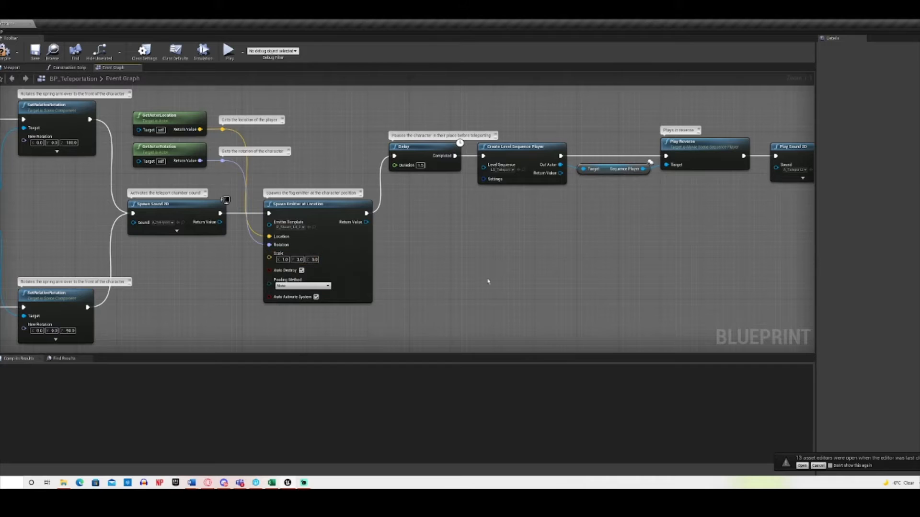
Follow the execution from Spawn Emitter at Location through the first Delay to the Create Level Sequence Player node.
right_drag(488, 281, 584, 231)
right_drag(518, 230, 340, 250)
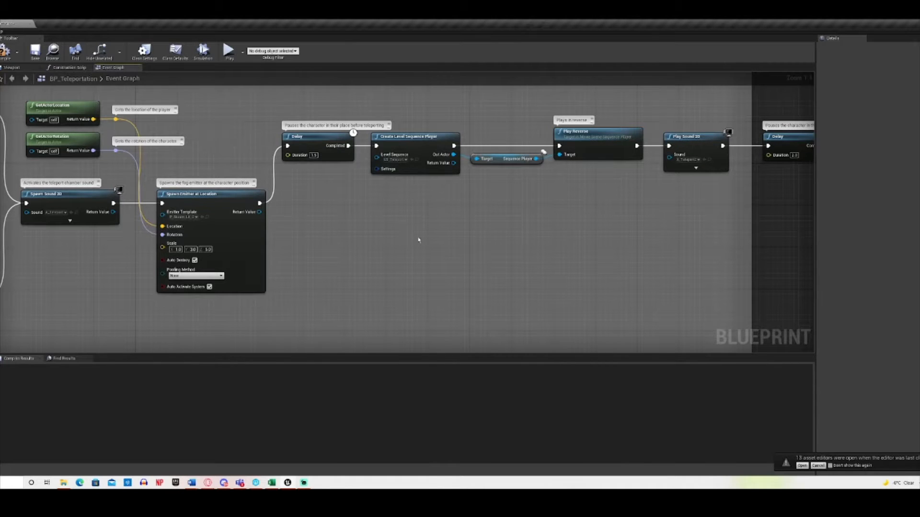
right_drag(418, 240, 554, 269)
click(694, 167)
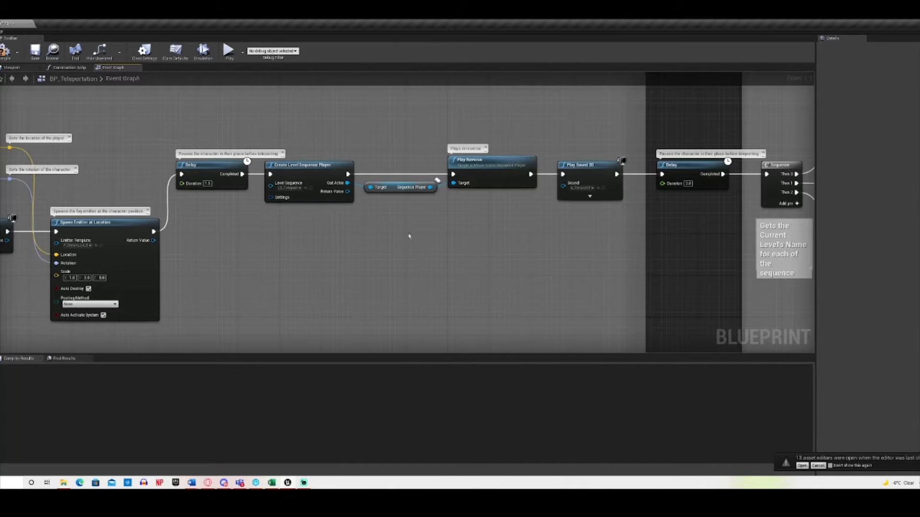
click(339, 181)
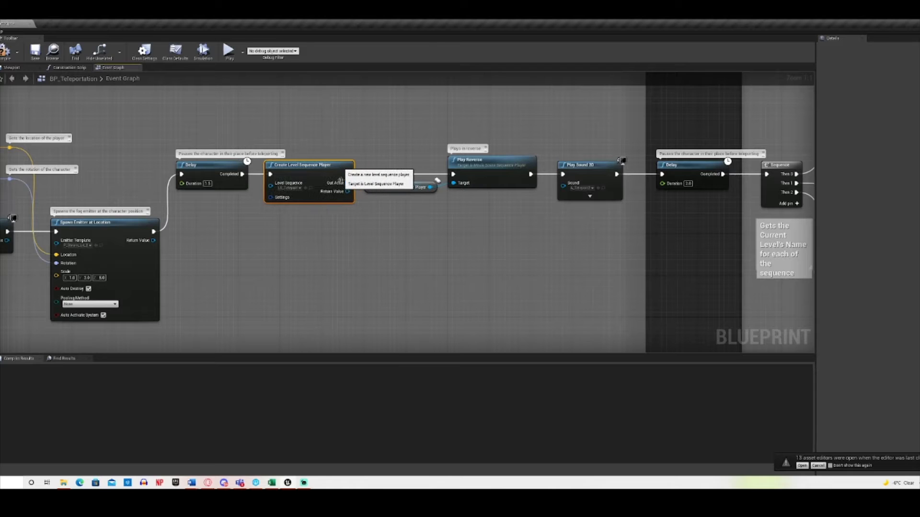
click(425, 305)
right_drag(425, 306, 385, 307)
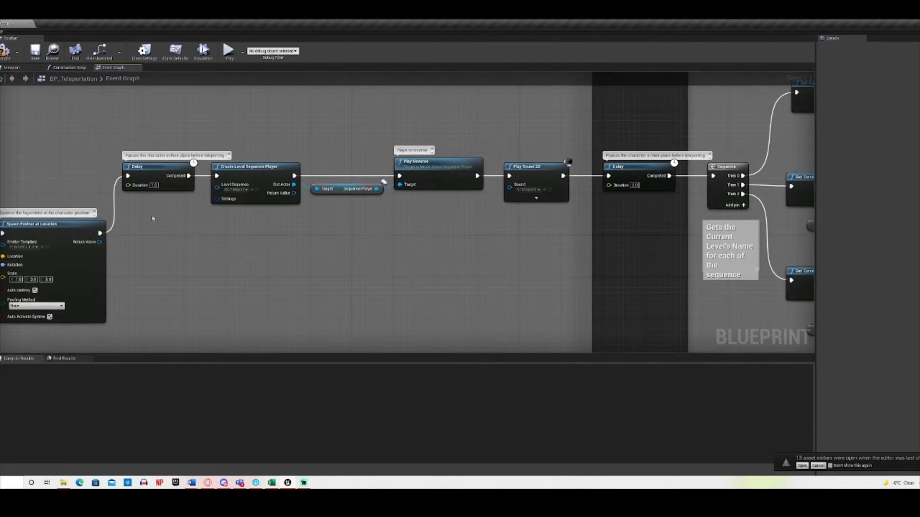
Examine the Create Level Sequence Player node together with its connected Sequence Player reference.
right_drag(184, 262, 333, 269)
click(188, 230)
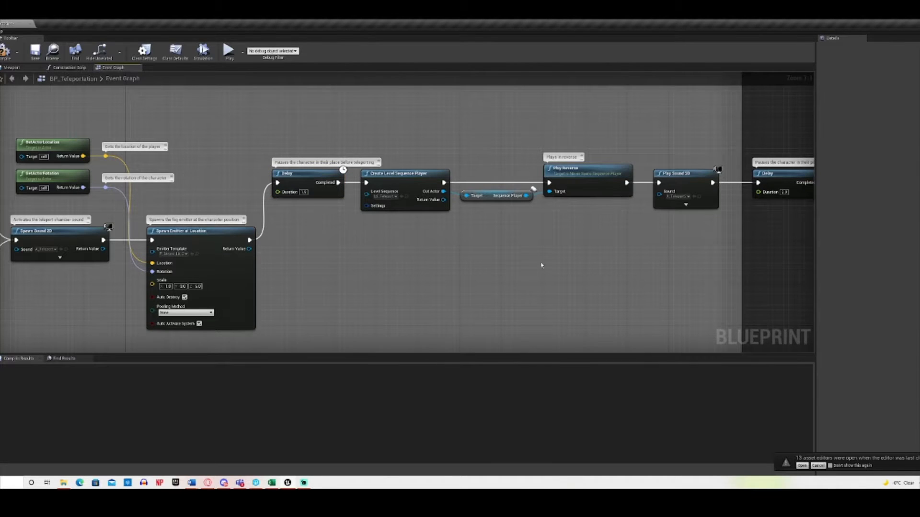
right_drag(541, 266, 364, 296)
click(288, 163)
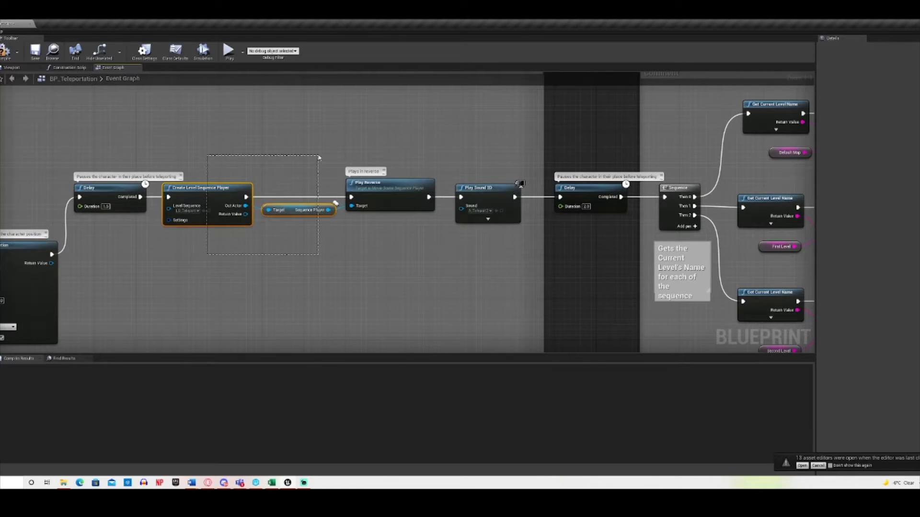
drag(319, 157, 319, 158)
click(444, 322)
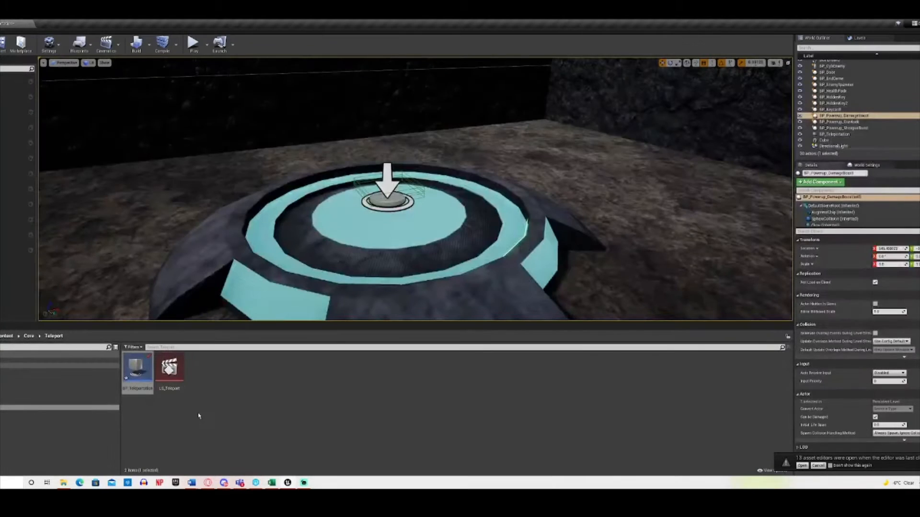
Switch to the level editor and open the LS_Teleport level sequence from the Teleport folder.
click(90, 408)
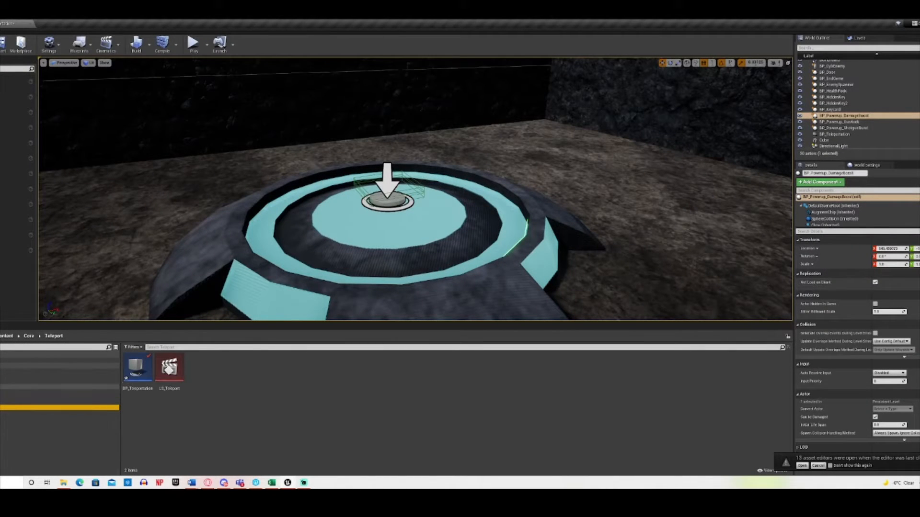
click(48, 386)
click(37, 408)
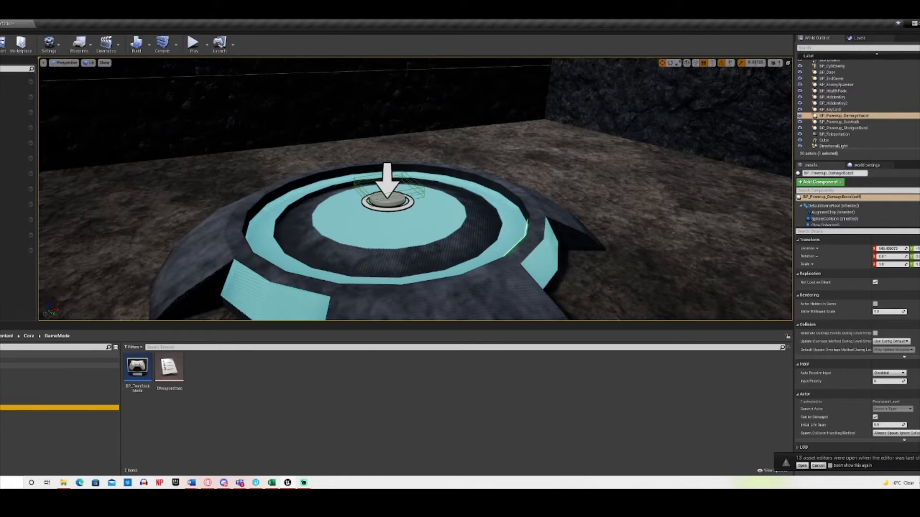
click(169, 369)
double_click(170, 368)
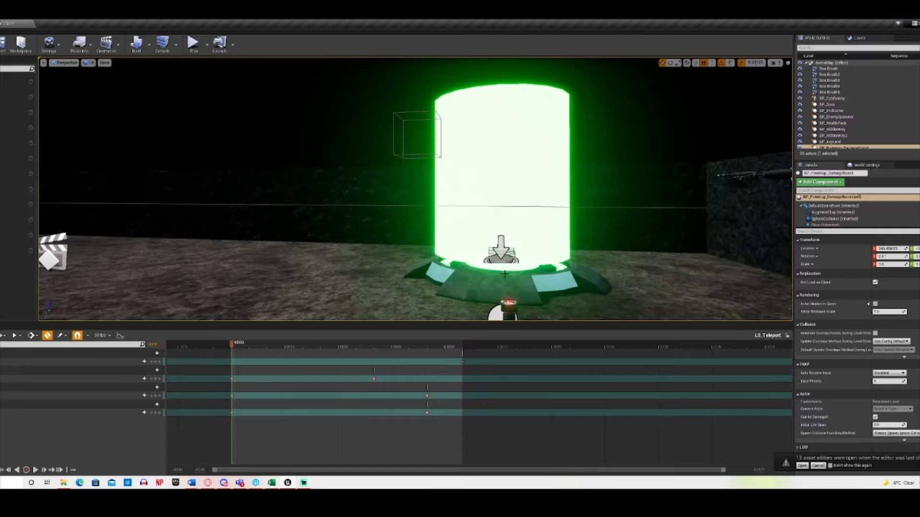
Preview the LS_Teleport animation around the teleporter by scrubbing the playhead from the start to the last keyframe.
right_drag(505, 274, 372, 244)
drag(232, 344, 239, 375)
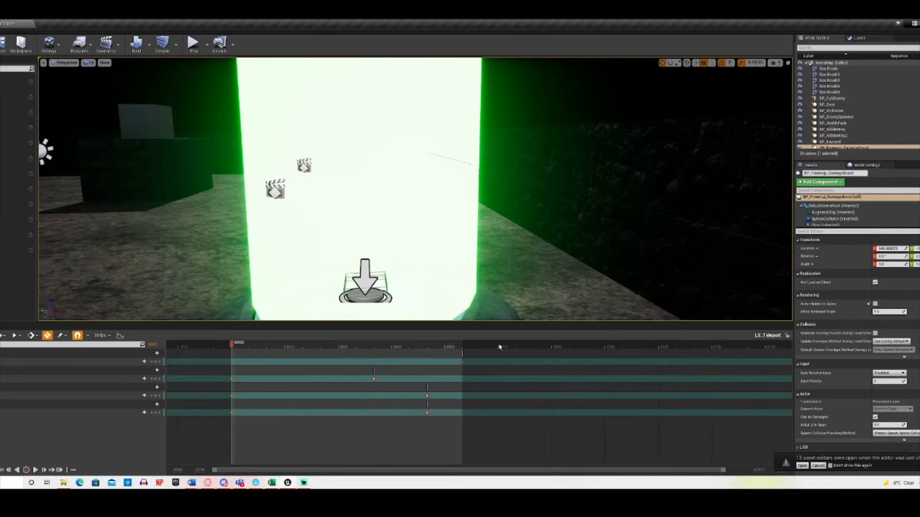
drag(238, 348, 464, 370)
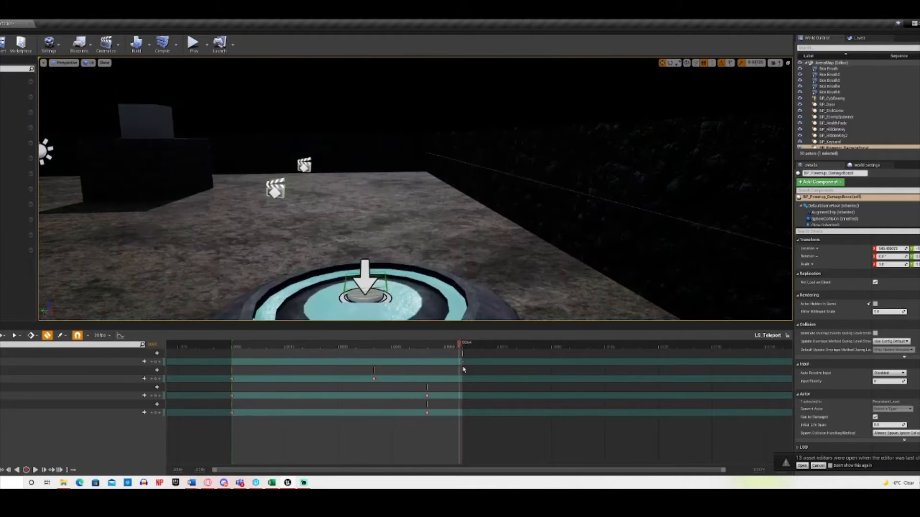
click(463, 363)
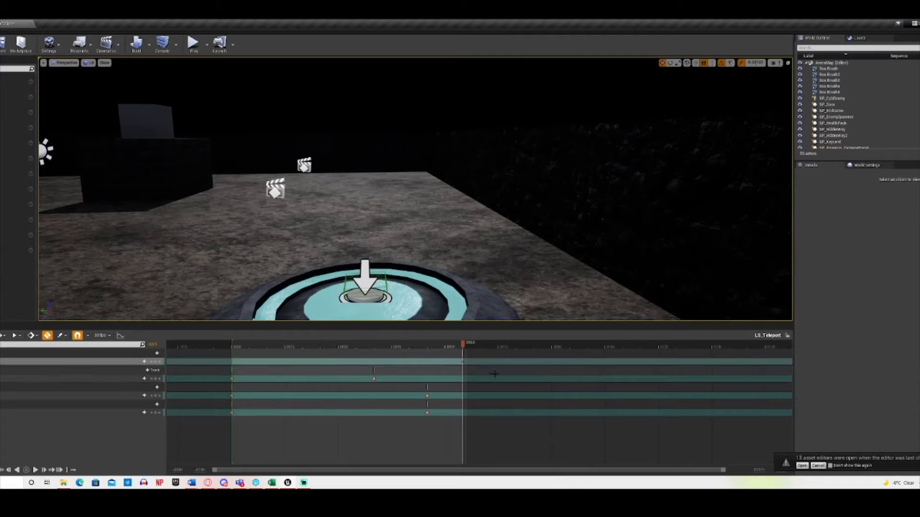
right_drag(479, 230, 450, 254)
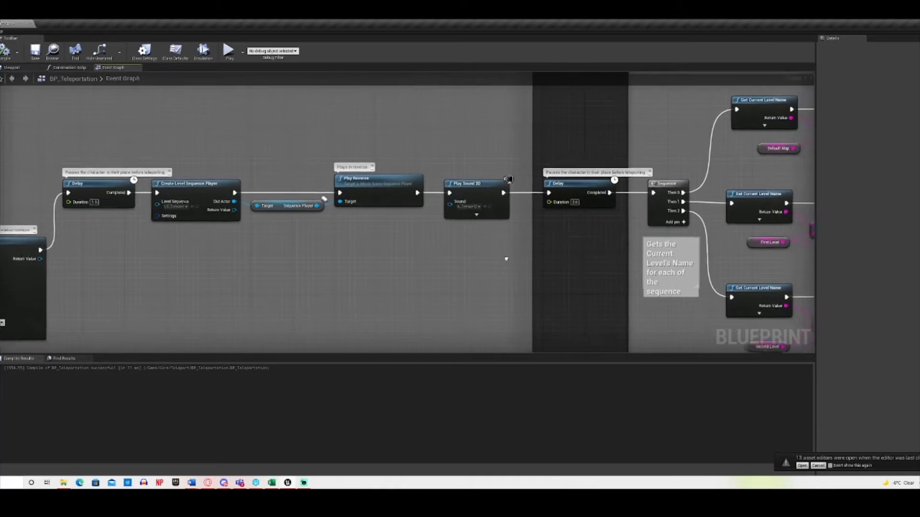
Return to the BP_Teleportation event graph and inspect the Play Reverse node.
right_drag(506, 259, 401, 254)
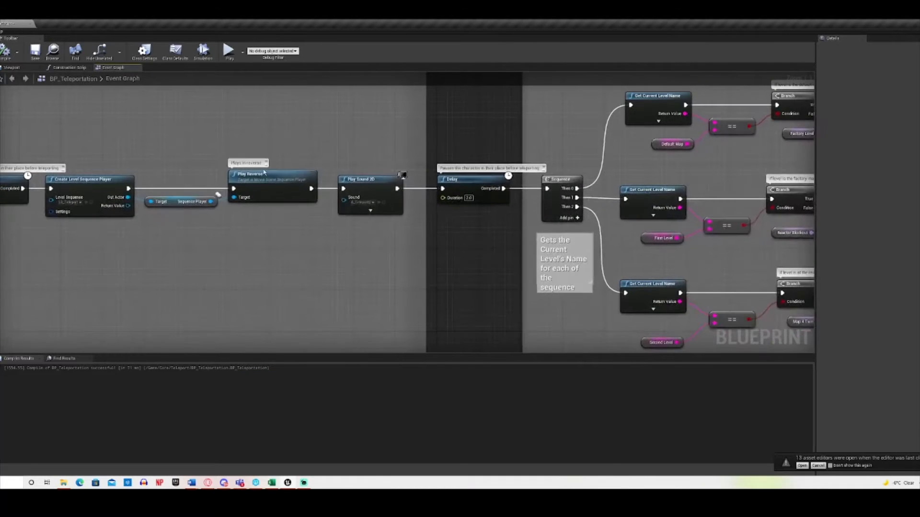
click(264, 177)
right_drag(277, 261, 412, 303)
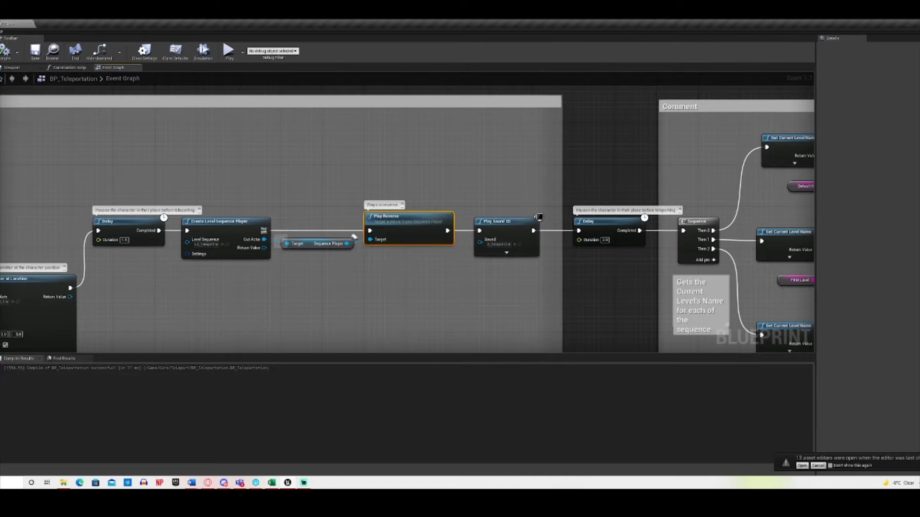
drag(360, 181, 360, 181)
text(play)
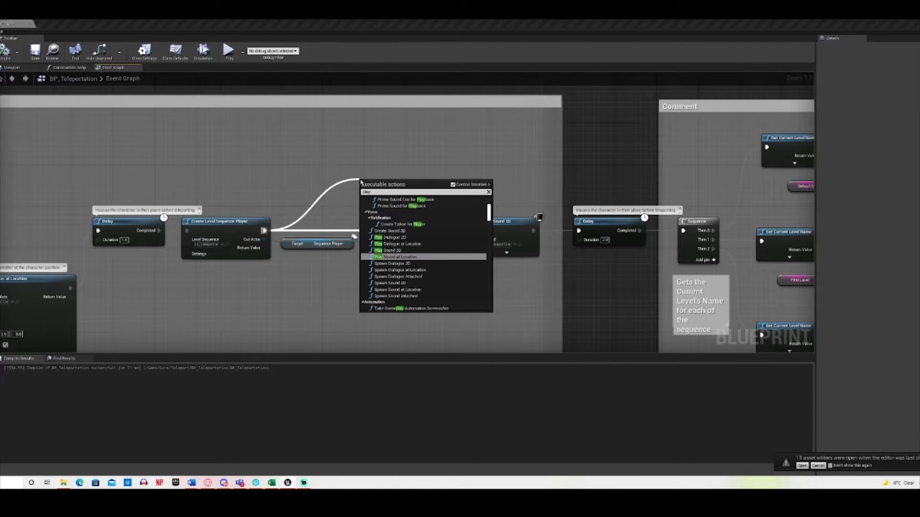
click(327, 274)
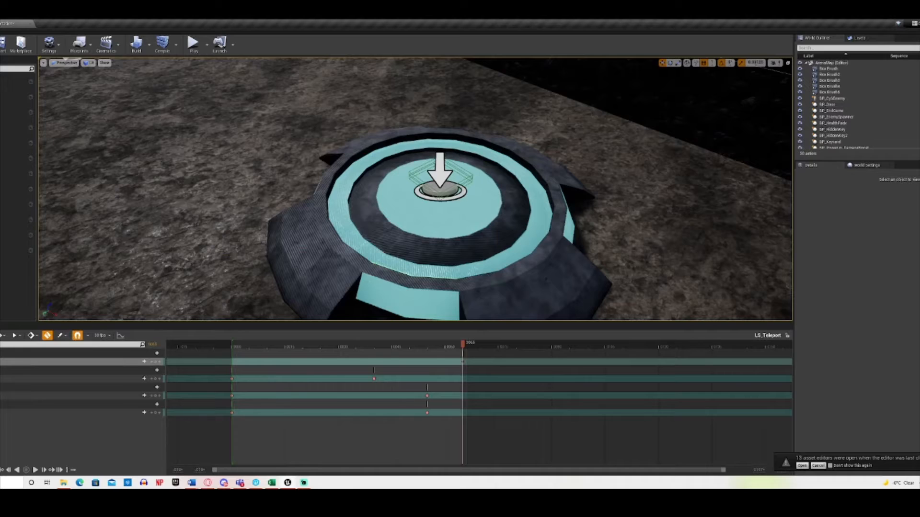
Check the teleporter pad in the level, then review the Play Reverse, Play Sound 2D and Delay nodes in the BP_Teleportation graph.
mouse_move(325, 216)
right_down()
mouse_move(302, 217)
mouse_move(345, 234)
mouse_move(330, 211)
mouse_move(341, 240)
mouse_move(311, 238)
mouse_move(331, 225)
right_up()
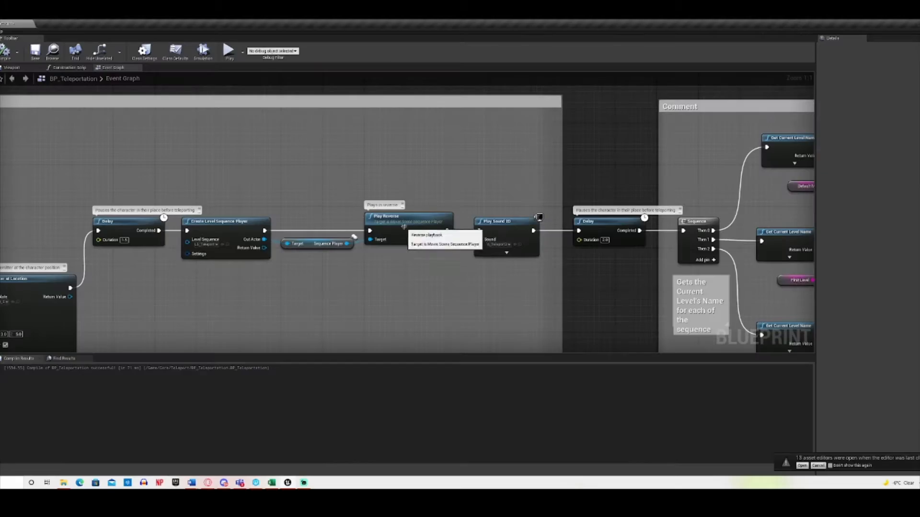
right_drag(527, 309, 385, 290)
right_drag(493, 282, 328, 268)
click(192, 192)
right_drag(182, 293, 358, 306)
right_drag(430, 282, 402, 277)
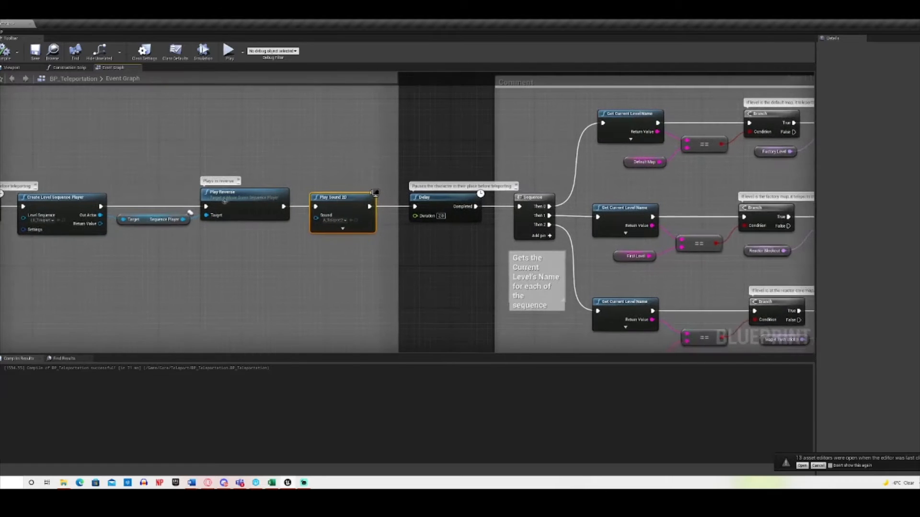
right_drag(236, 278, 380, 278)
right_drag(163, 281, 278, 277)
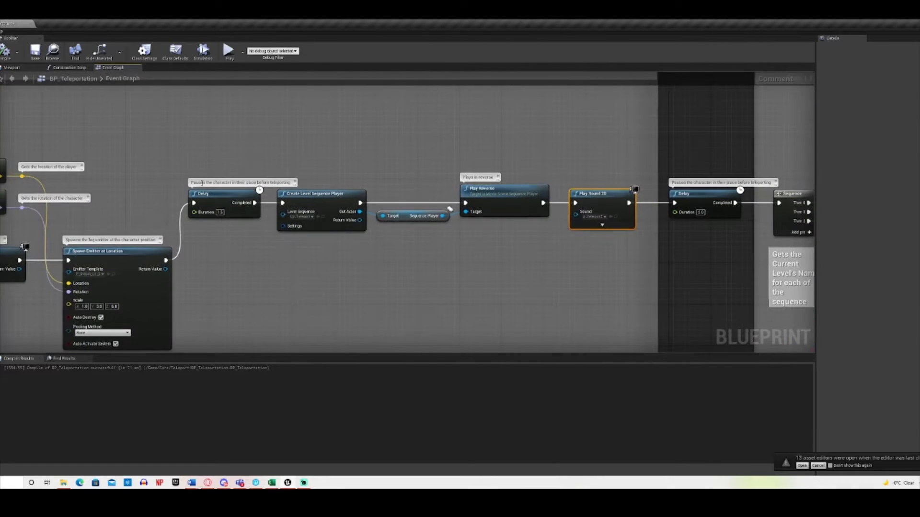
Inspect the Delay node and the Create Level Sequence Player, Sequence Player and Play Reverse nodes of the teleport chain.
click(241, 213)
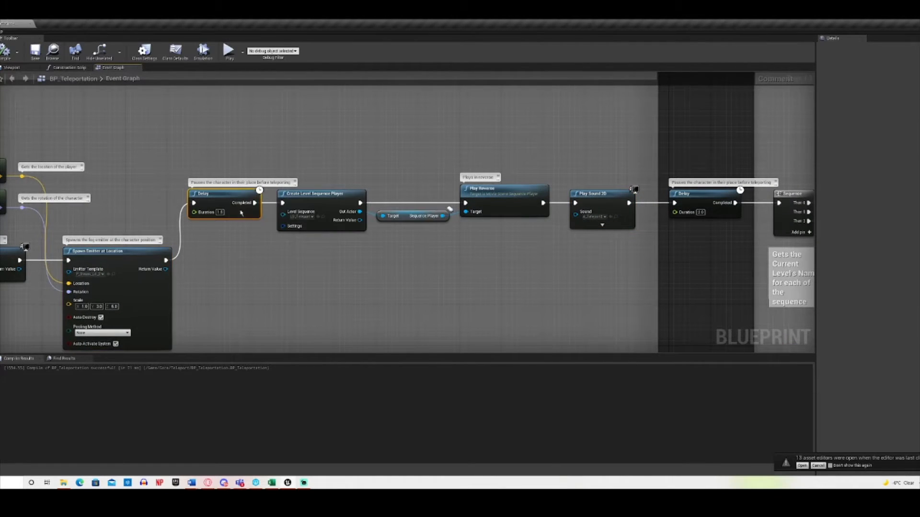
right_drag(351, 275, 230, 279)
right_drag(249, 243, 355, 248)
right_drag(407, 290, 206, 286)
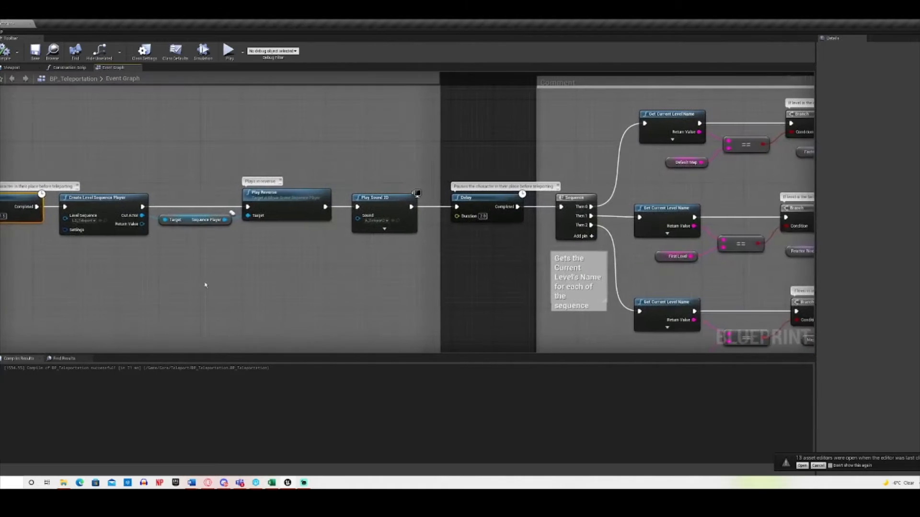
drag(144, 185, 321, 283)
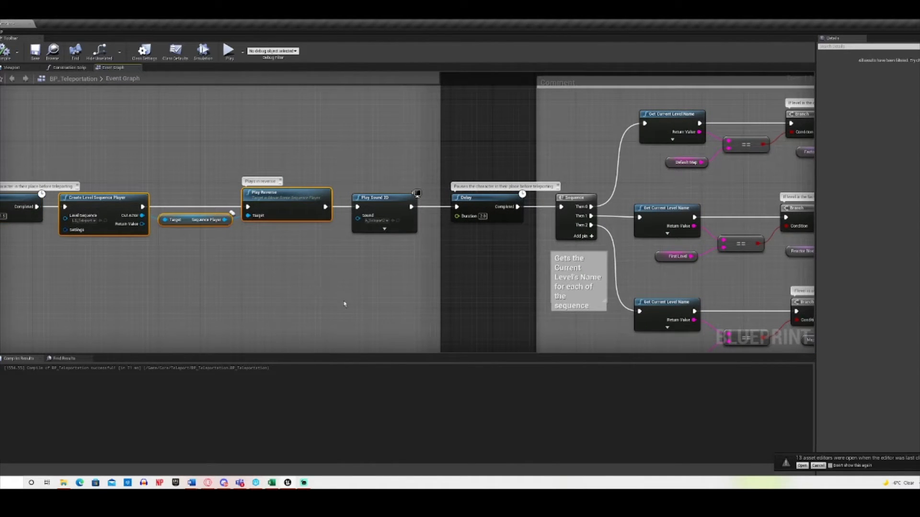
Add the comment "Plays teleport sound" to the Play Sound 2D node that follows Play Reverse.
click(405, 197)
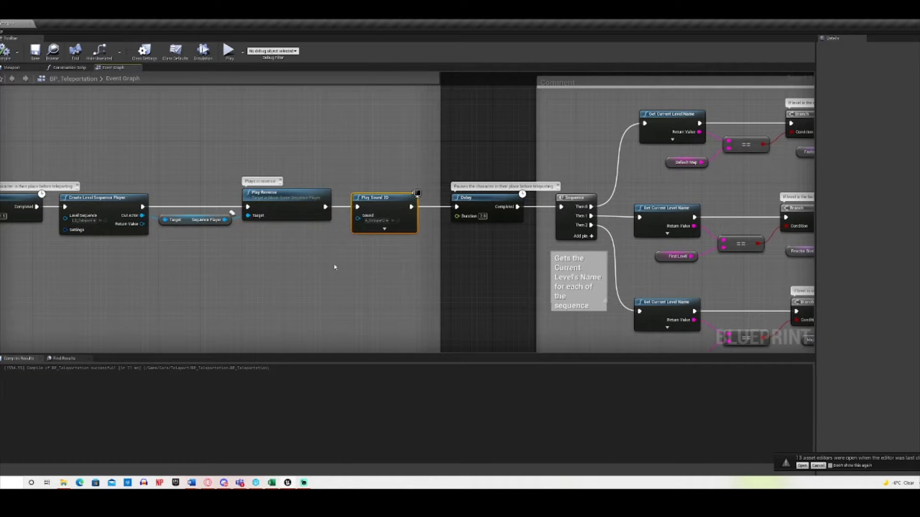
right_click(387, 201)
click(369, 300)
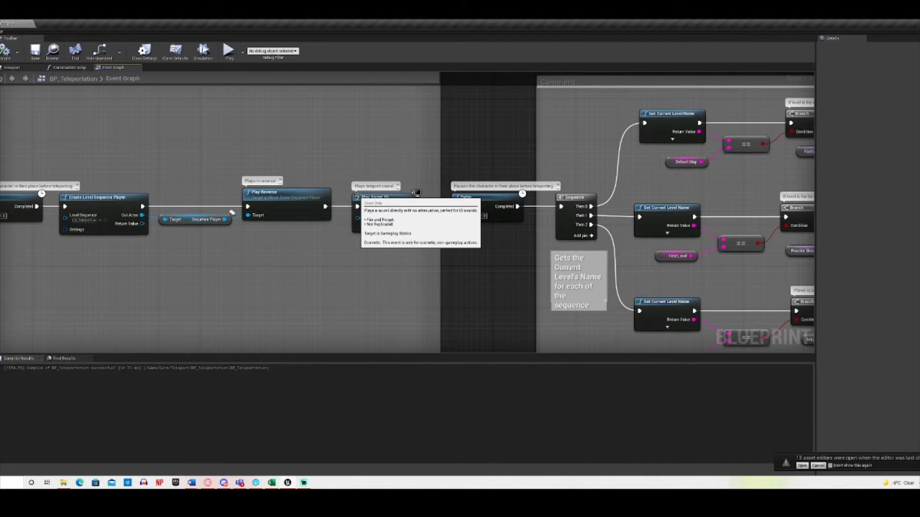
Review the Delay and Sequence nodes and the three Get Current Level Name nodes that the sequence drives.
right_drag(475, 287, 247, 284)
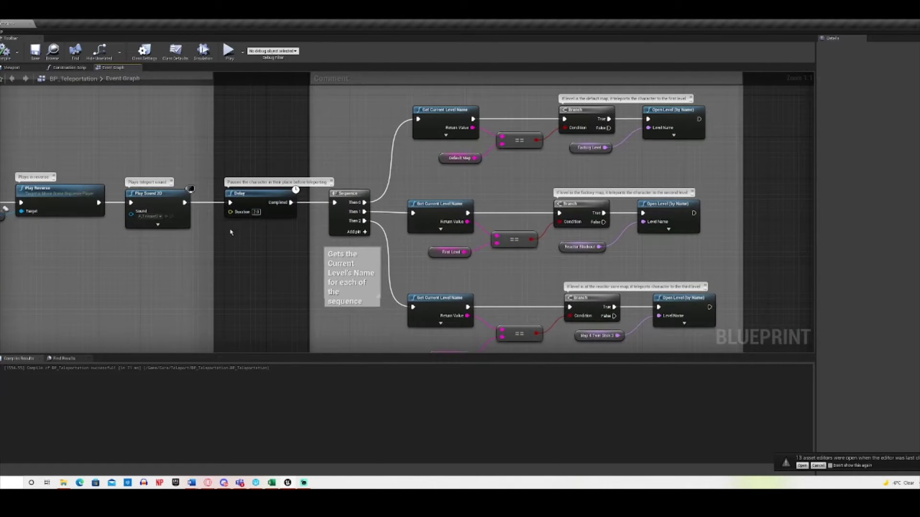
right_drag(269, 224, 149, 241)
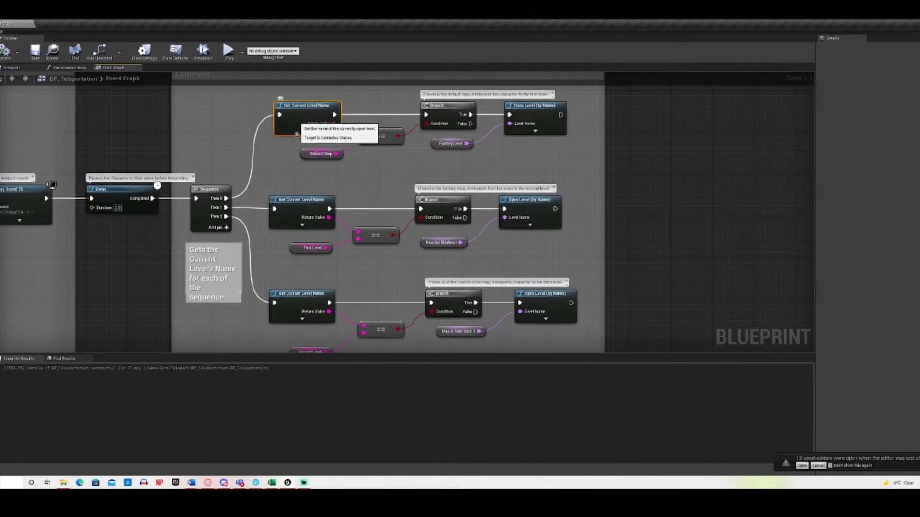
click(297, 122)
ctrl+click(280, 216)
ctrl+click(283, 309)
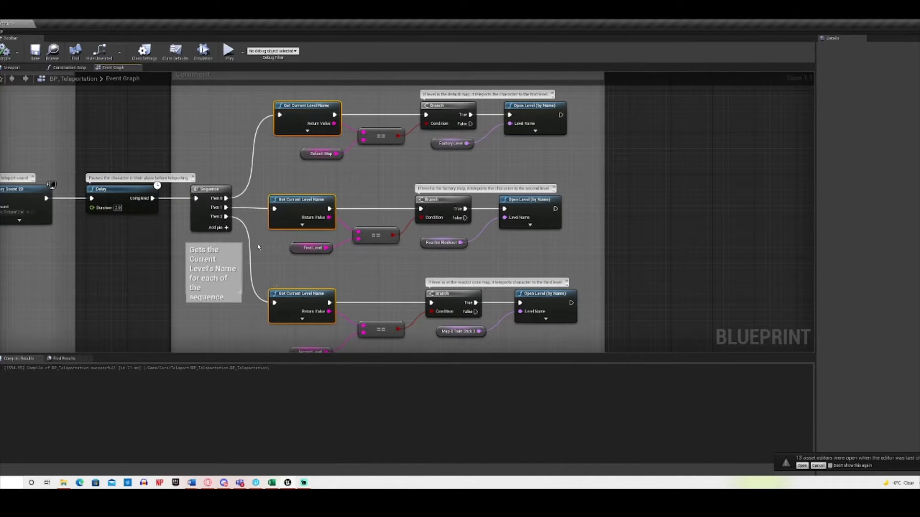
click(299, 131)
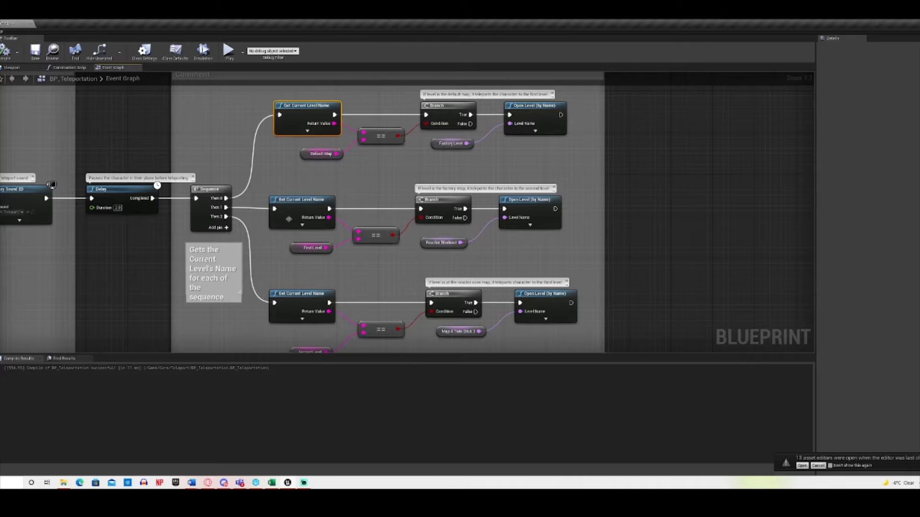
ctrl+click(288, 218)
ctrl+click(288, 309)
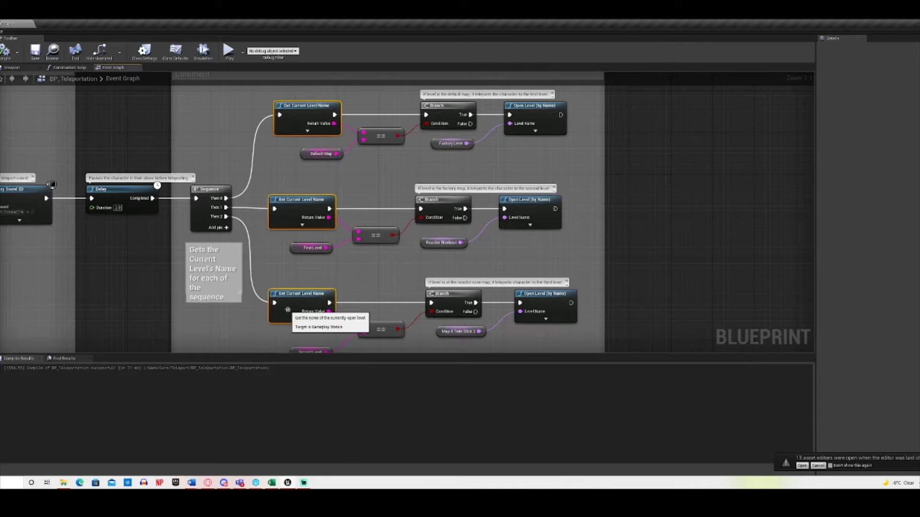
click(377, 171)
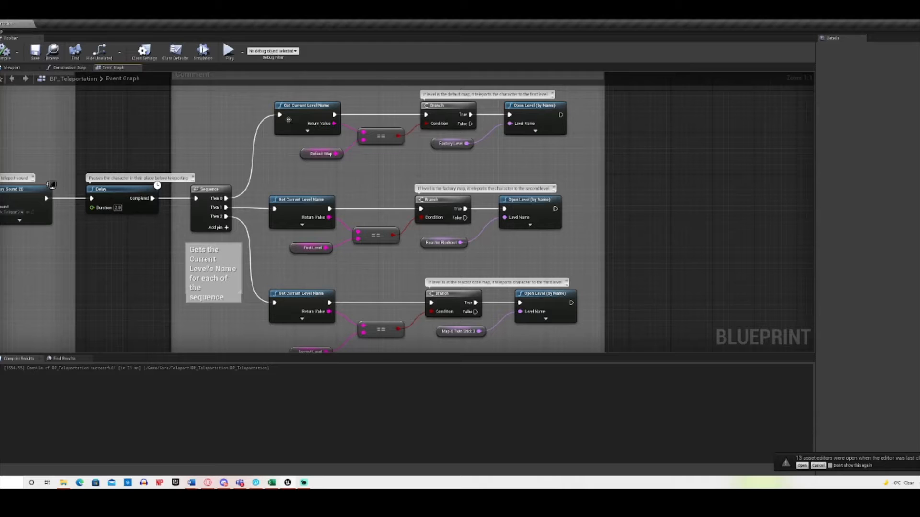
Inspect the Default Map and Second Level variables and the equality node in the default map row.
click(320, 154)
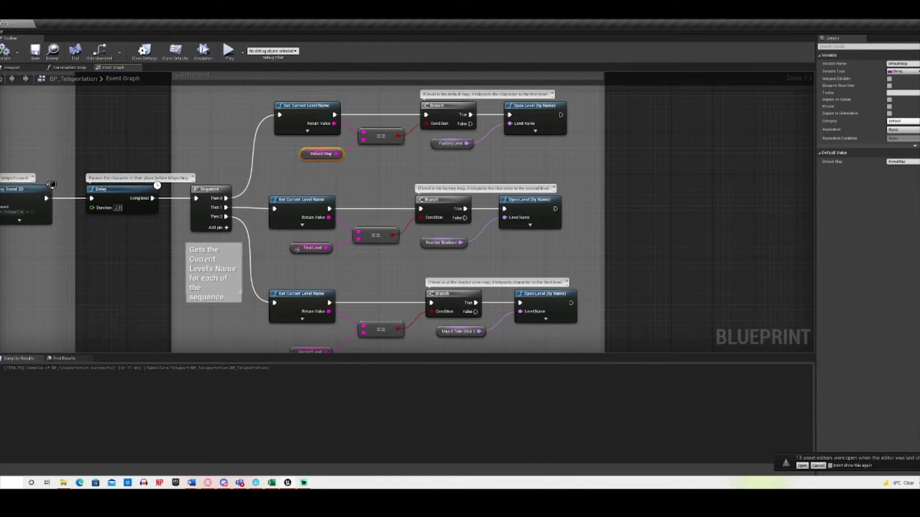
right_drag(307, 355, 322, 304)
click(326, 302)
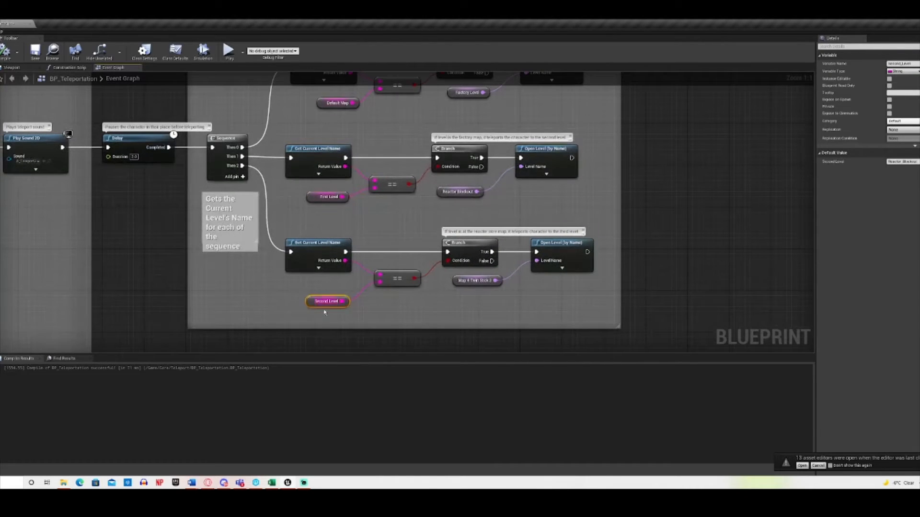
right_drag(481, 282, 445, 329)
click(354, 129)
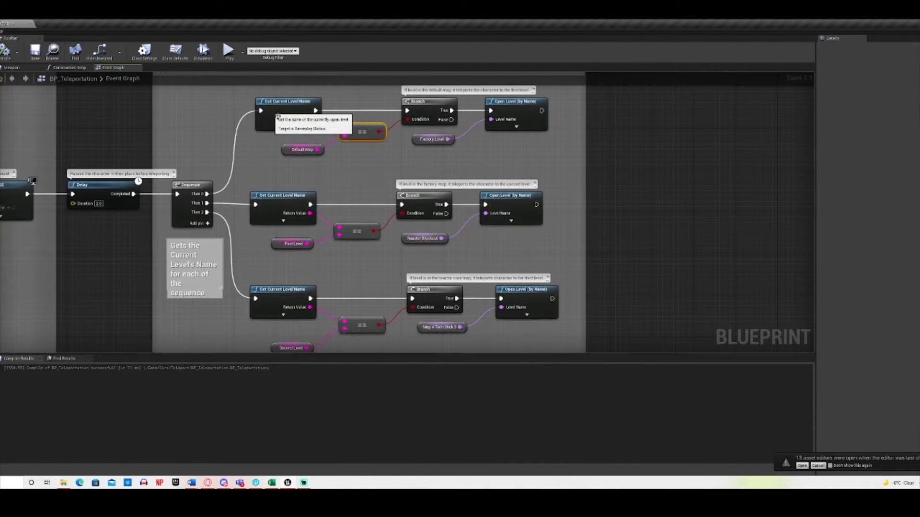
Check how the top Get Current Level Name node is compared with Default Map, including that variable's default value.
click(288, 102)
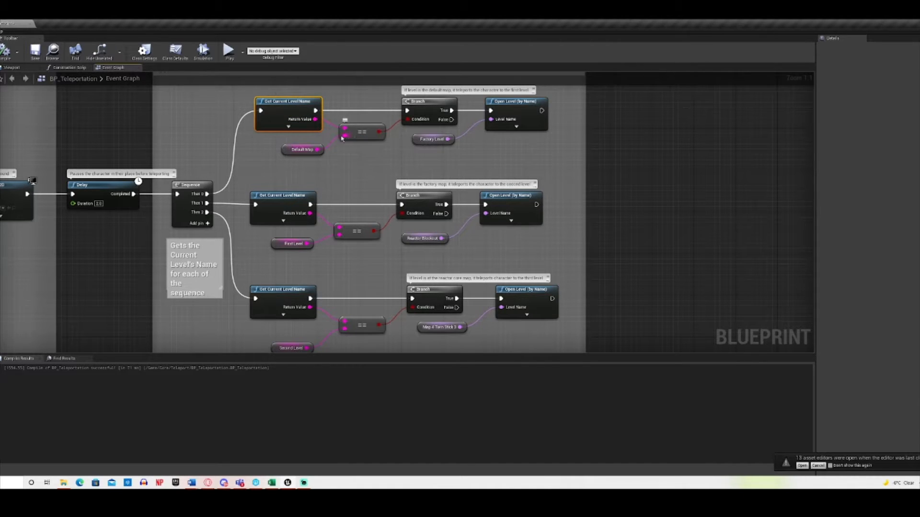
click(292, 150)
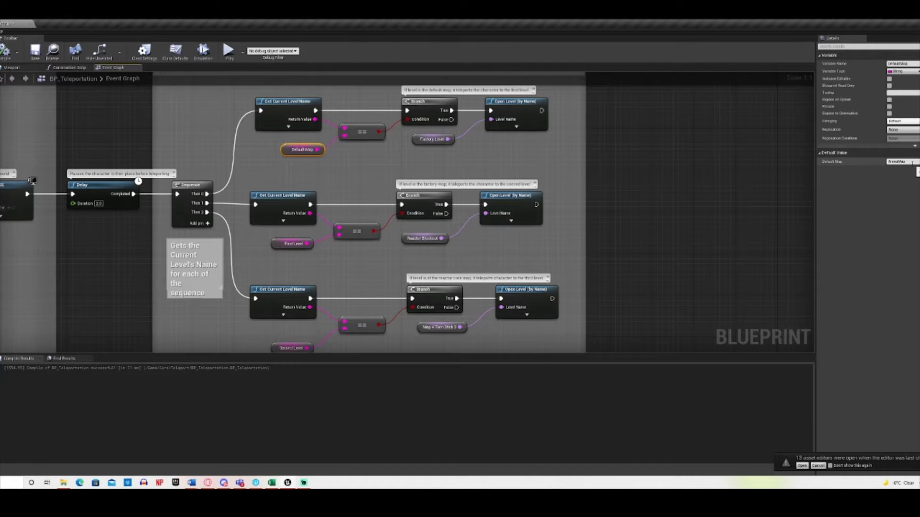
click(643, 245)
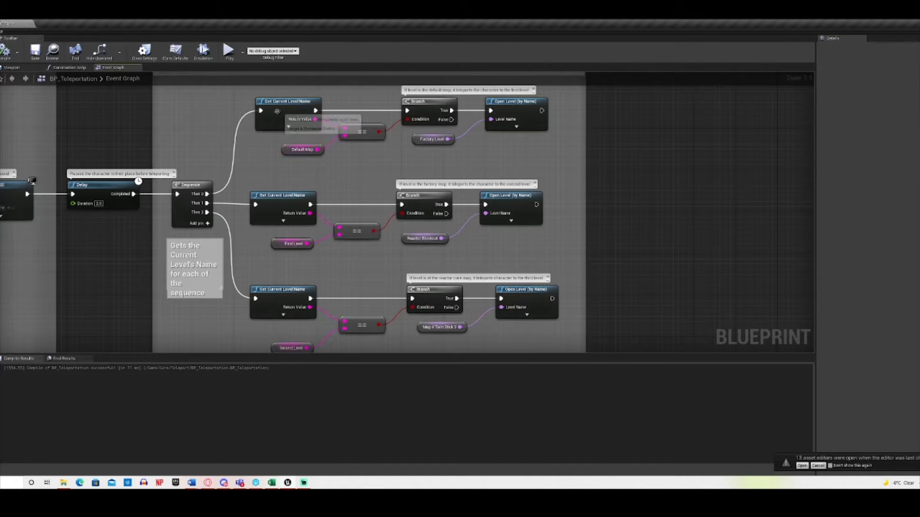
click(276, 112)
click(289, 151)
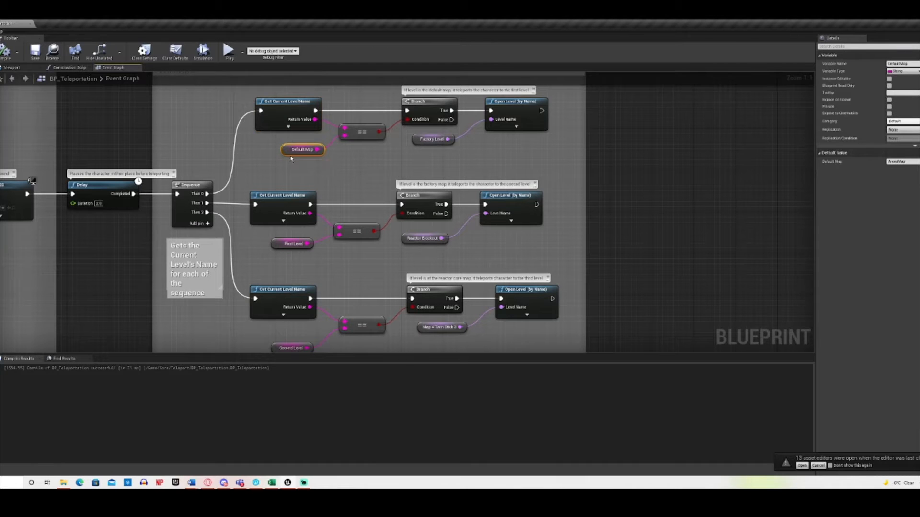
right_drag(387, 168, 330, 213)
right_drag(380, 198, 426, 195)
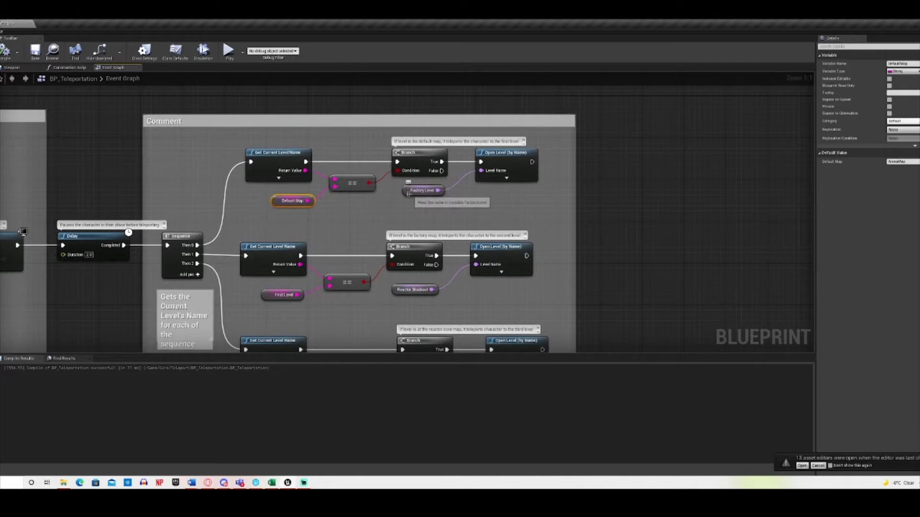
Inspect the Factory Level variable feeding the top Open Level node and the default value of First Level.
click(409, 194)
right_drag(485, 208, 514, 136)
click(335, 215)
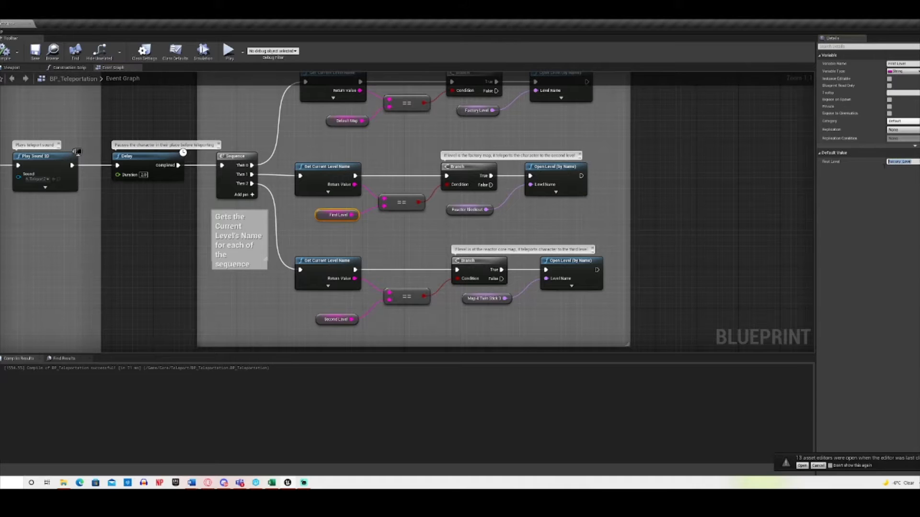
click(743, 217)
Trace the second and third level checks through the First Level, Reactor Blockout and Map 4 Twin Stick 2 variables.
right_drag(432, 174, 374, 186)
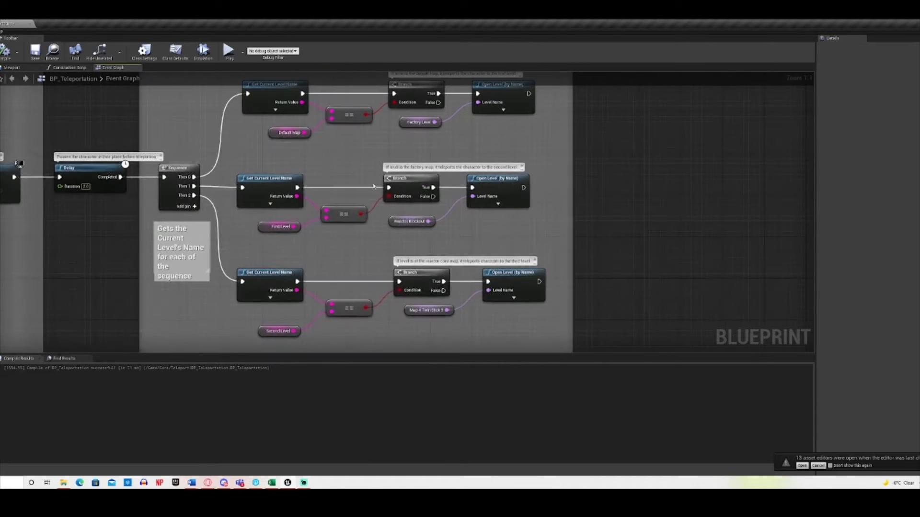
click(263, 229)
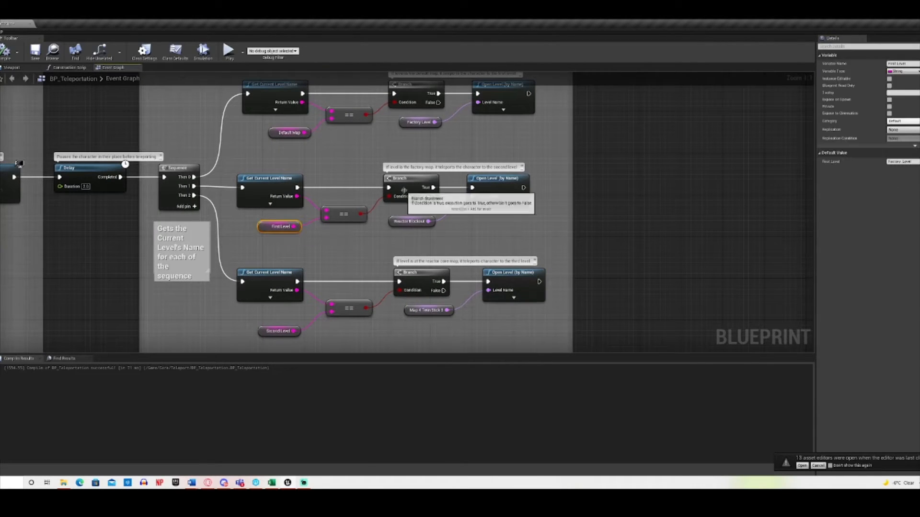
click(408, 221)
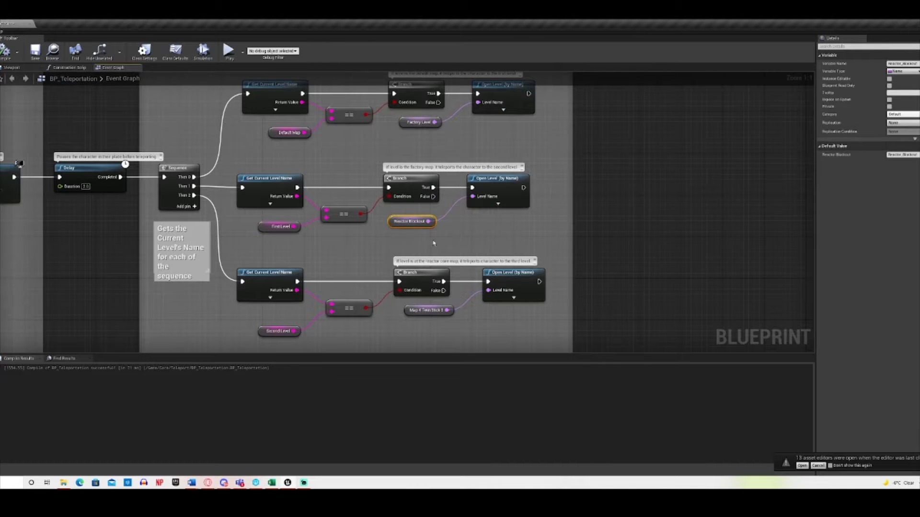
right_drag(436, 236, 434, 205)
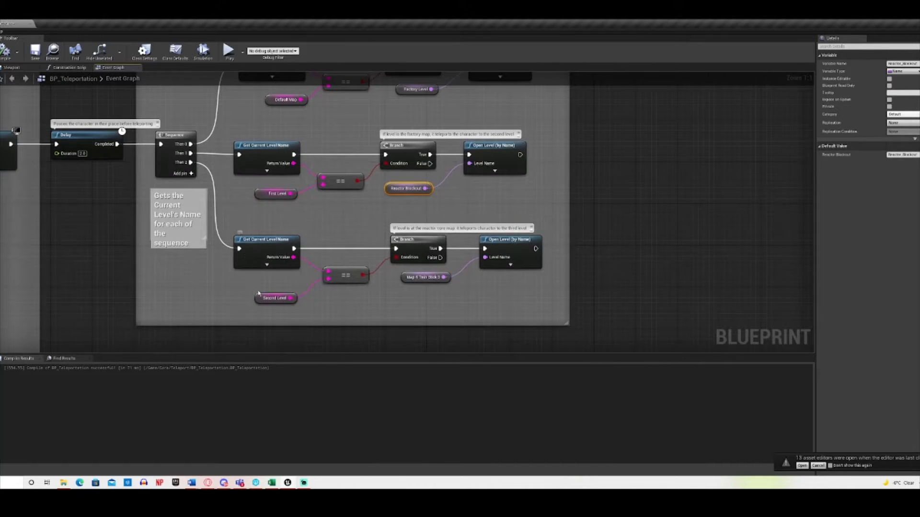
click(417, 278)
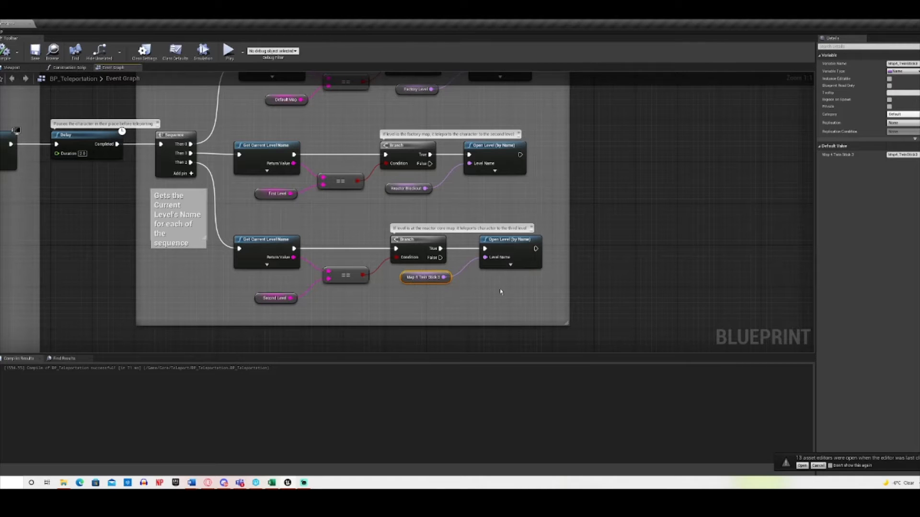
Survey the whole BP_Teleportation event graph, then return to the level editor with the LS_Teleport sequence.
right_drag(485, 278, 596, 301)
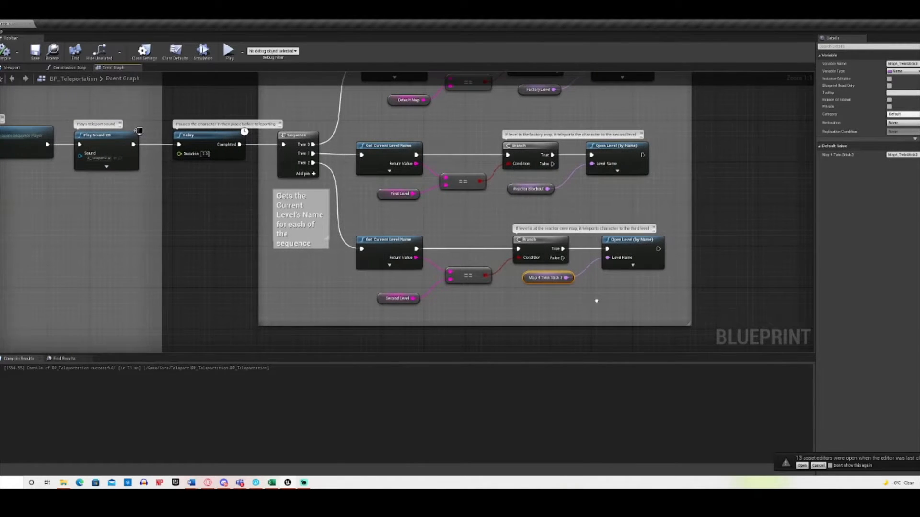
scroll(314, 293, down, 5)
right_drag(289, 276, 378, 281)
scroll(378, 275, down, 4)
scroll(370, 270, up, 2)
right_drag(437, 277, 378, 288)
scroll(376, 276, up, 2)
scroll(376, 277, down, 1)
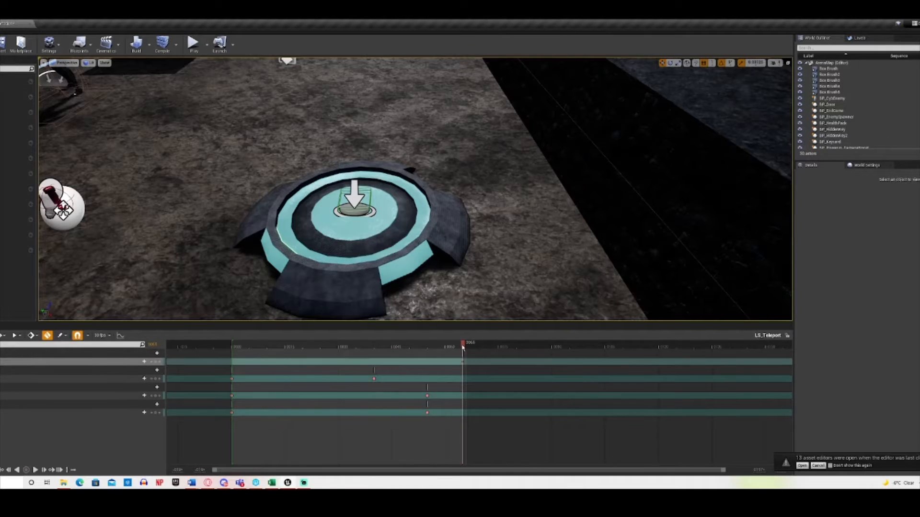
Preview LS_Teleport in reverse by scrubbing the playhead from its end back to the start at frame 0000.
drag(445, 345, 405, 362)
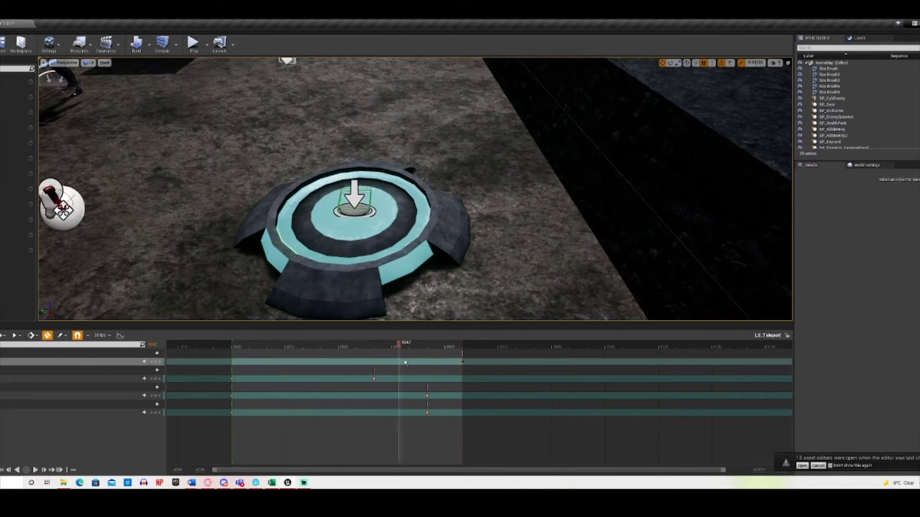
drag(467, 368, 235, 397)
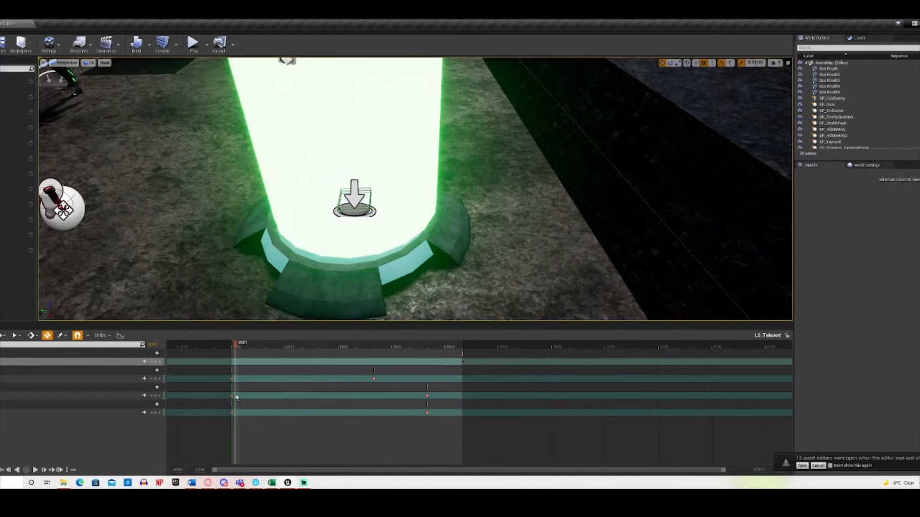
click(304, 483)
click(304, 483)
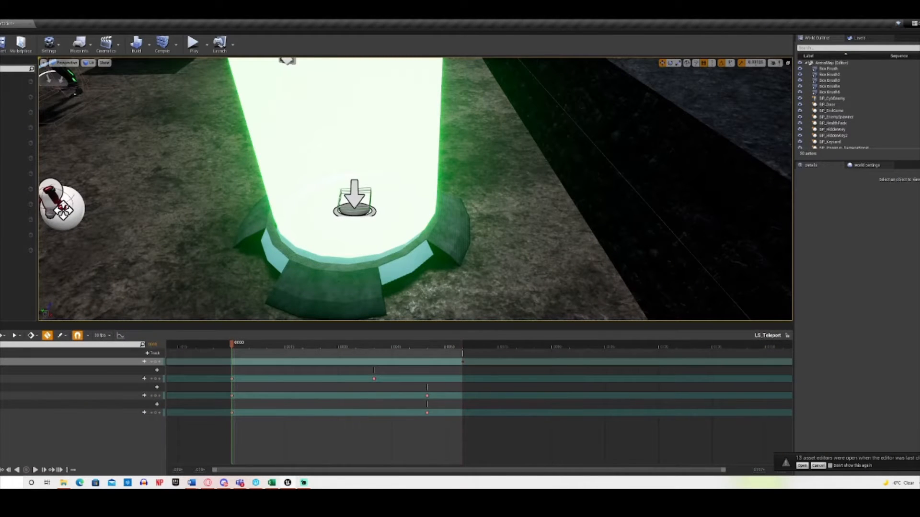
Go through the animated object tracks of LS_Teleport while viewing the teleporter and its green beam in the level.
click(29, 353)
click(28, 387)
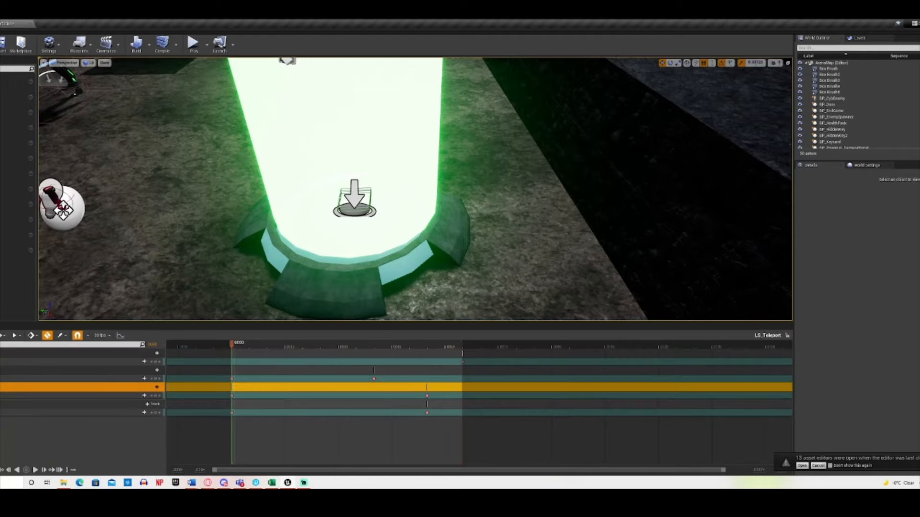
click(29, 404)
key(s)
right_drag(415, 190, 359, 165)
key(w)
key(d)
key(s)
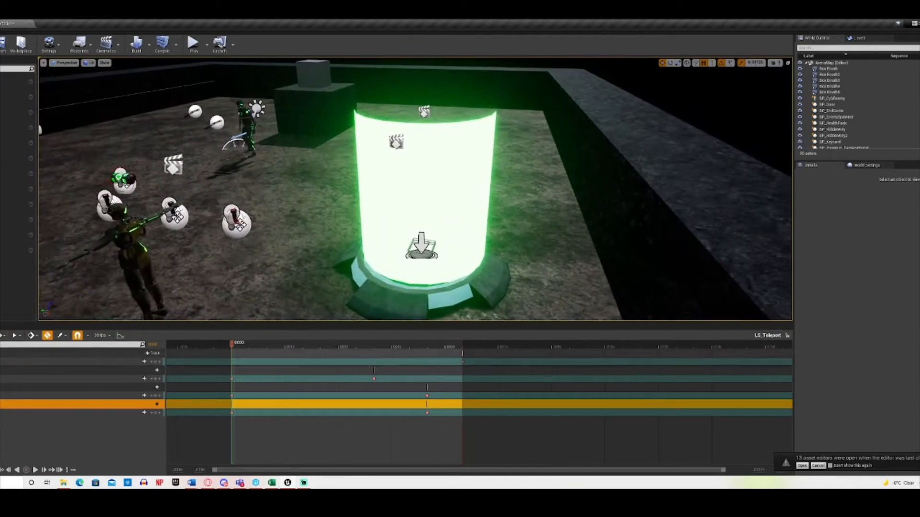
click(29, 353)
click(29, 388)
click(28, 405)
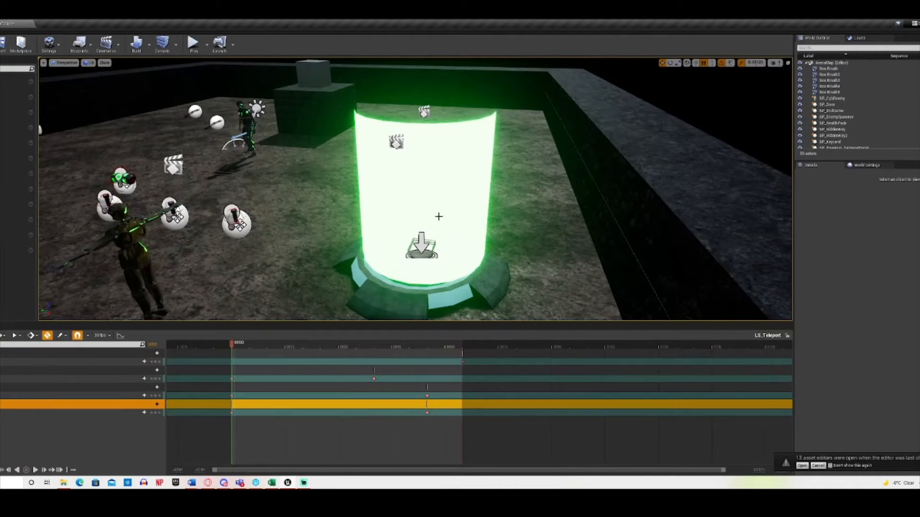
Examine the glowing green teleport beam and its pad from several angles in the level viewport.
key(a)
mouse_move(439, 216)
right_down()
mouse_move(498, 194)
mouse_move(496, 182)
mouse_move(448, 201)
mouse_move(432, 191)
mouse_move(434, 235)
mouse_move(446, 199)
mouse_move(438, 230)
right_up()
key(d)
key(s)
key(w)
key(s)
key(w)
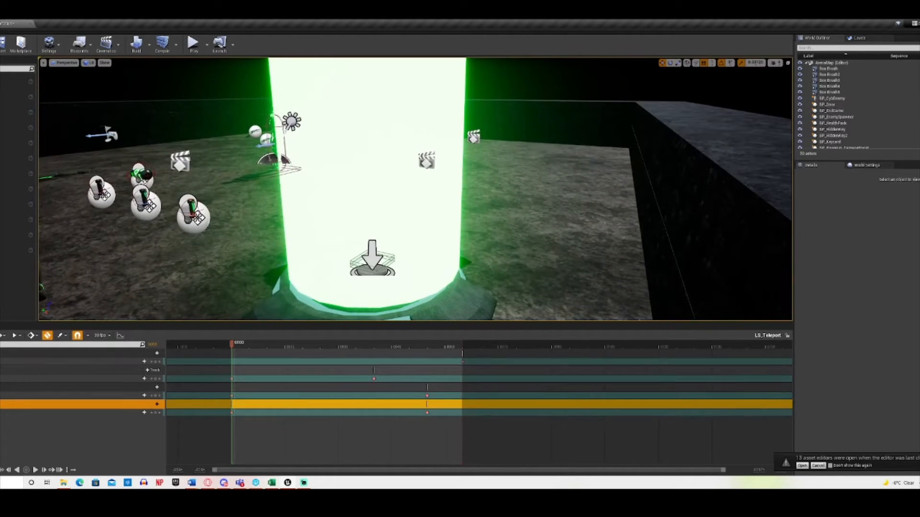
key(s)
mouse_move(303, 220)
right_down()
mouse_move(306, 182)
mouse_move(326, 240)
mouse_move(314, 242)
mouse_move(317, 226)
right_up()
key(a)
key(w)
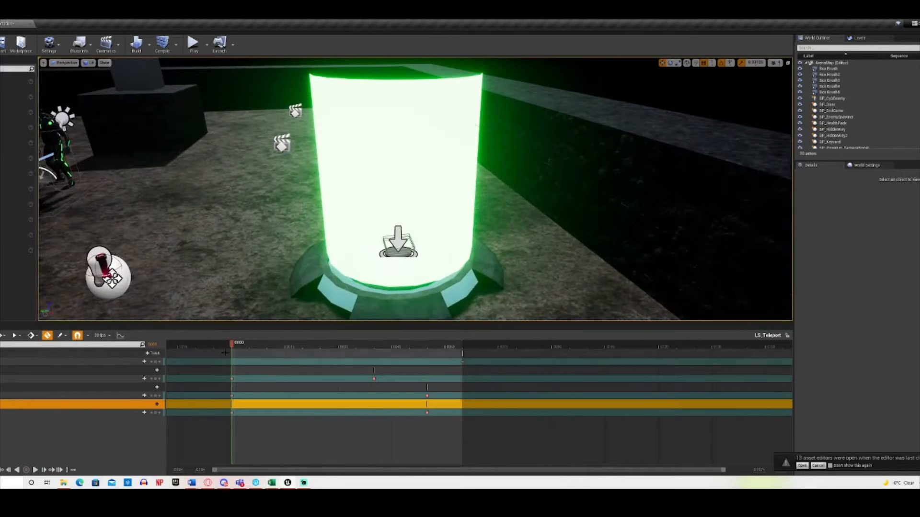
Preview LS_Teleport forward from frame 0000 to its end, then look across the arena floor beside the teleport pad.
drag(233, 348, 400, 355)
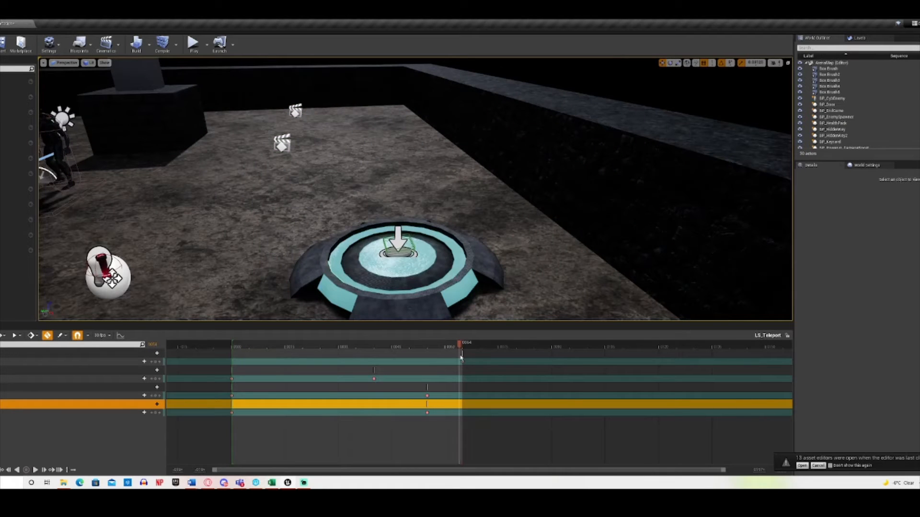
right_drag(493, 258, 323, 254)
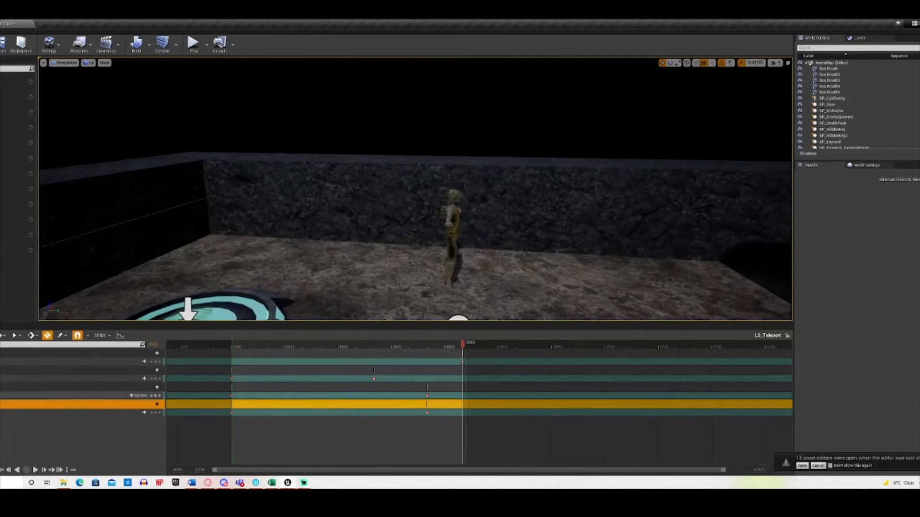
Open BP_Door, BP_Keycard and BP_NextLevelDoor from the Core/DoorSystem folder, and close the BP_Teleportation blueprint.
click(1, 327)
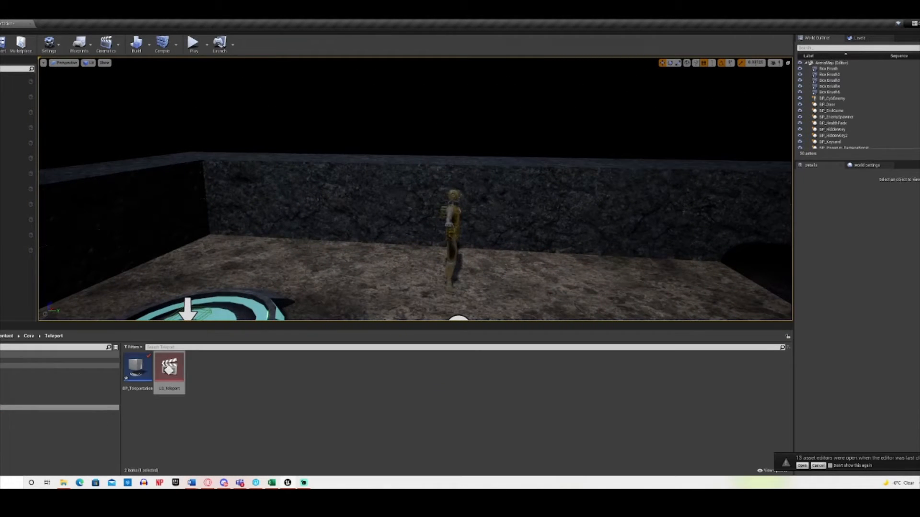
click(96, 387)
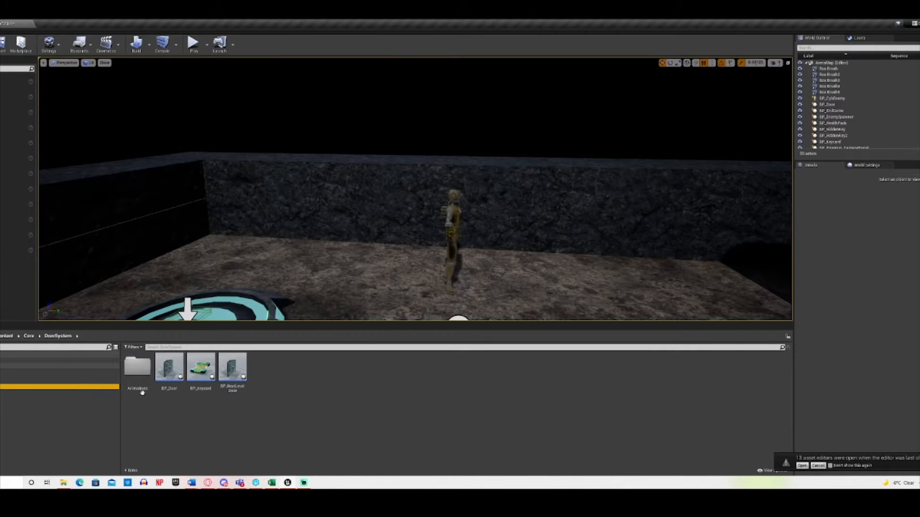
double_click(170, 370)
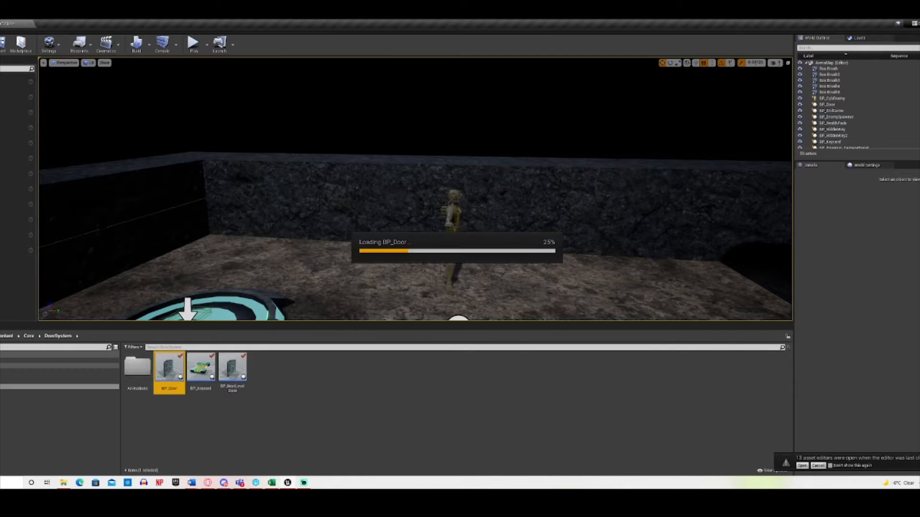
click(15, 23)
double_click(200, 370)
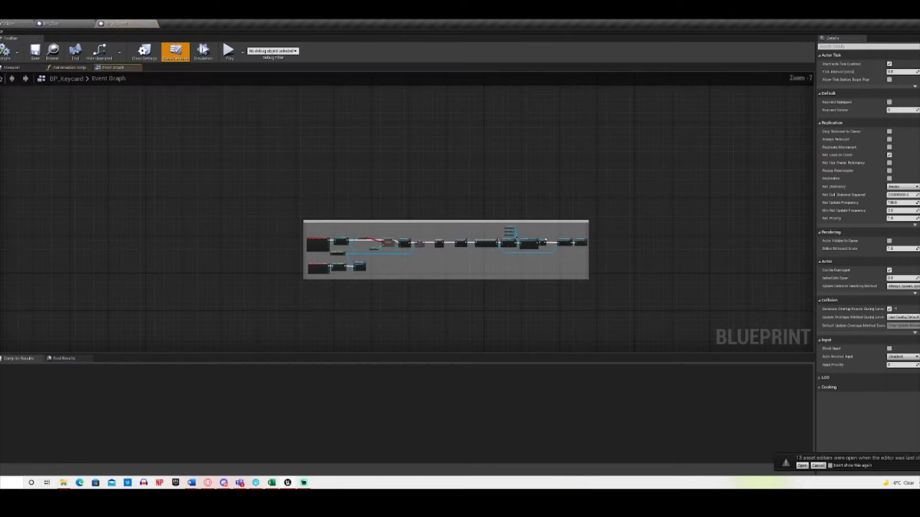
click(14, 24)
double_click(232, 369)
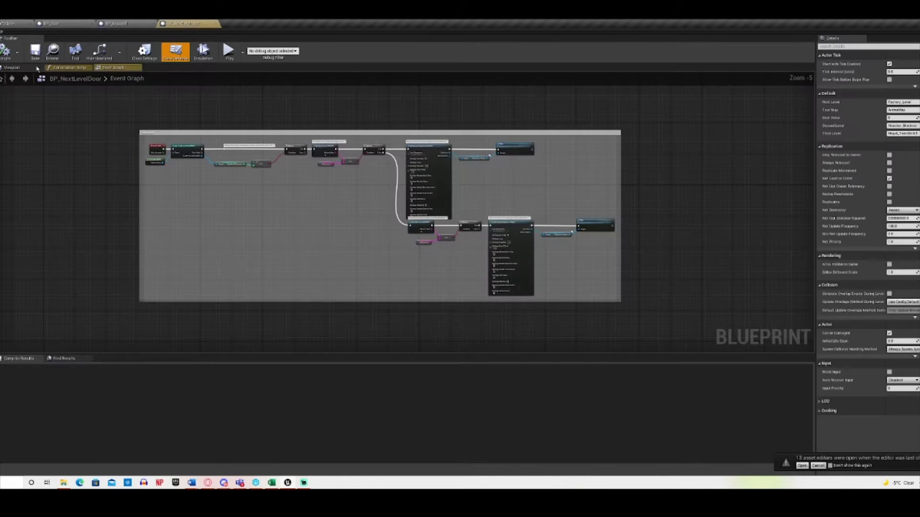
click(29, 24)
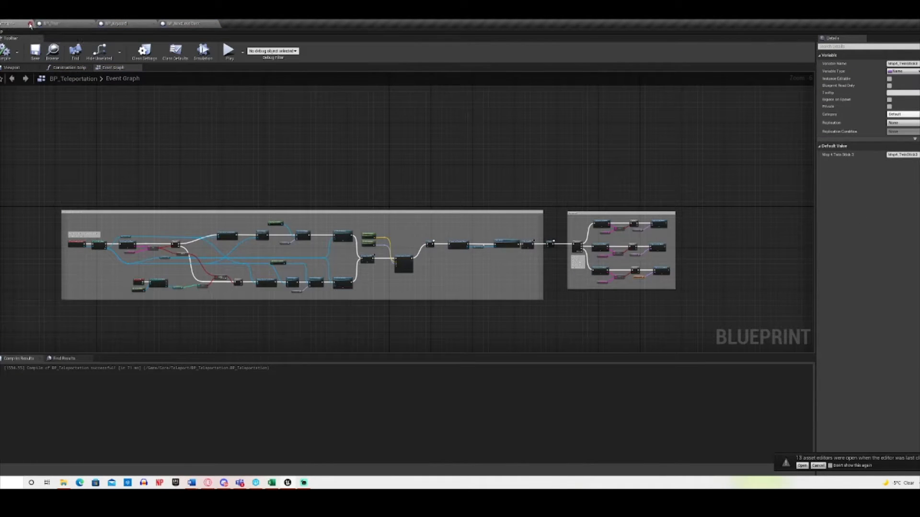
click(30, 24)
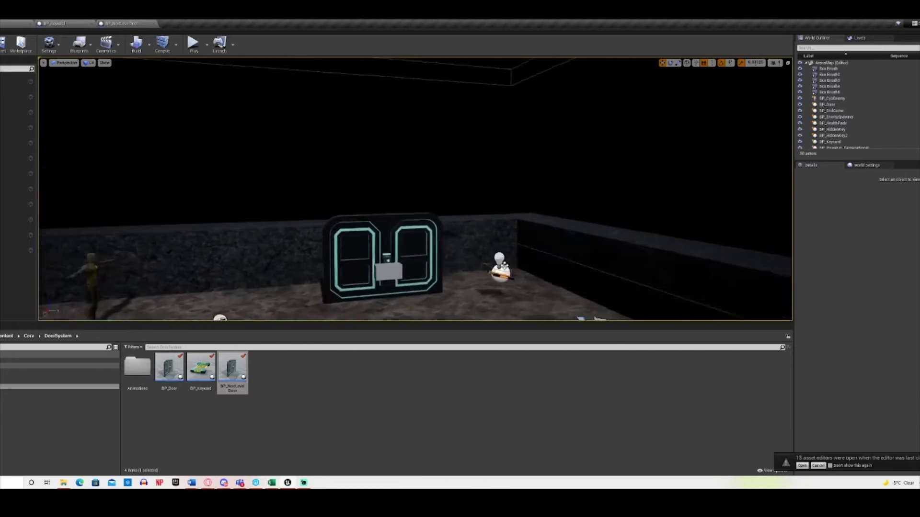
Play-test the arena level by walking the character onto the teleport pad to travel to the factory level, then end the session.
right_drag(504, 267, 485, 258)
key(w)
key(s)
right_drag(415, 189, 263, 184)
key(w)
key(w)
click(193, 45)
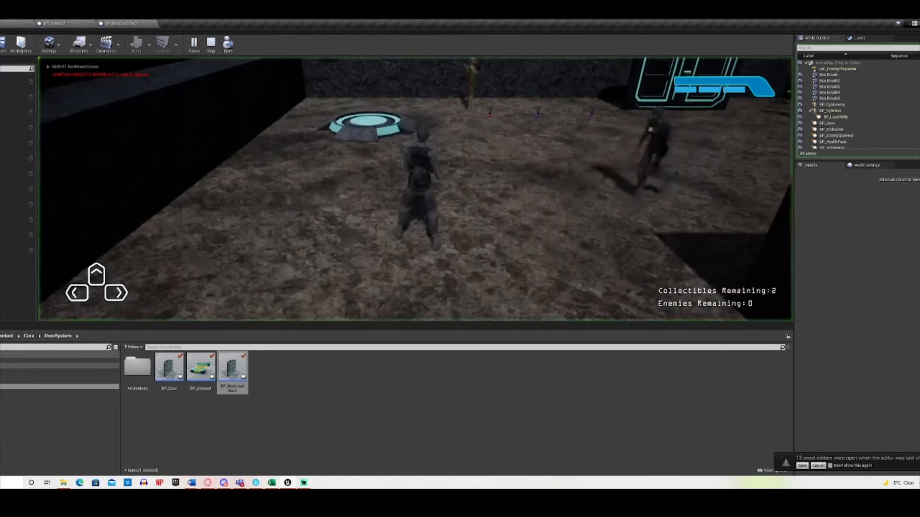
key(Escape)
right_drag(336, 192, 335, 163)
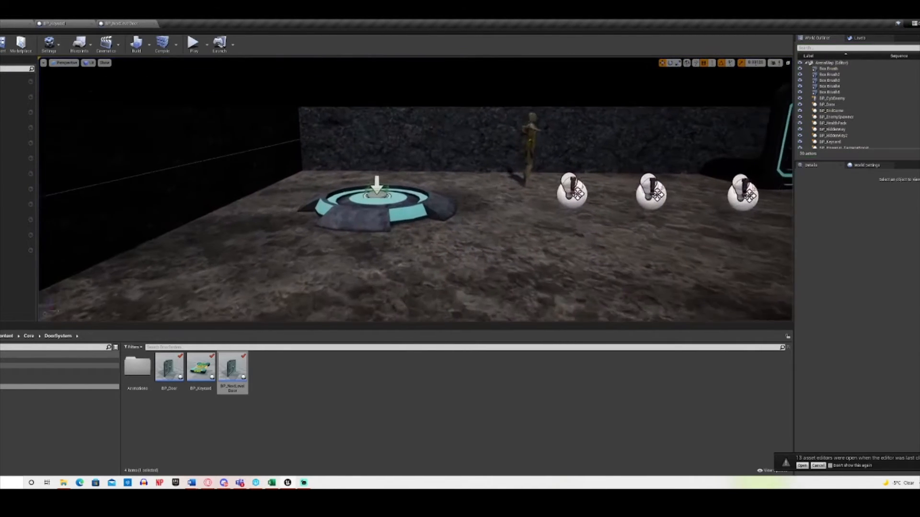
click(194, 44)
key(w)
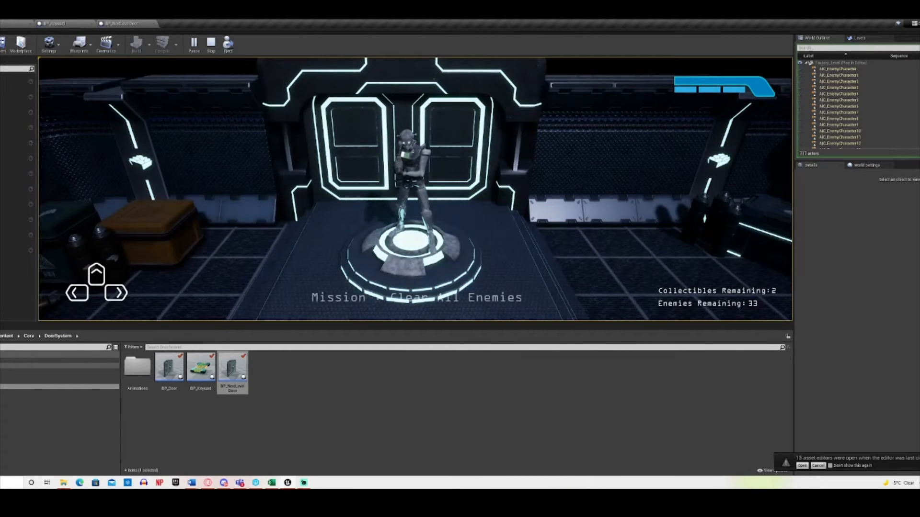
key(Escape)
Play-test the area in front of the double door, shooting the enemy and picking up the keycard.
right_drag(416, 189, 441, 187)
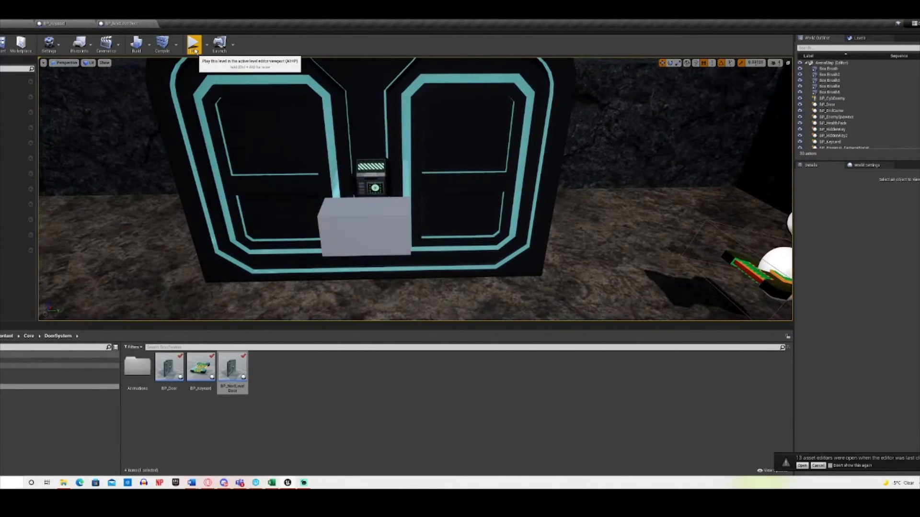
click(195, 47)
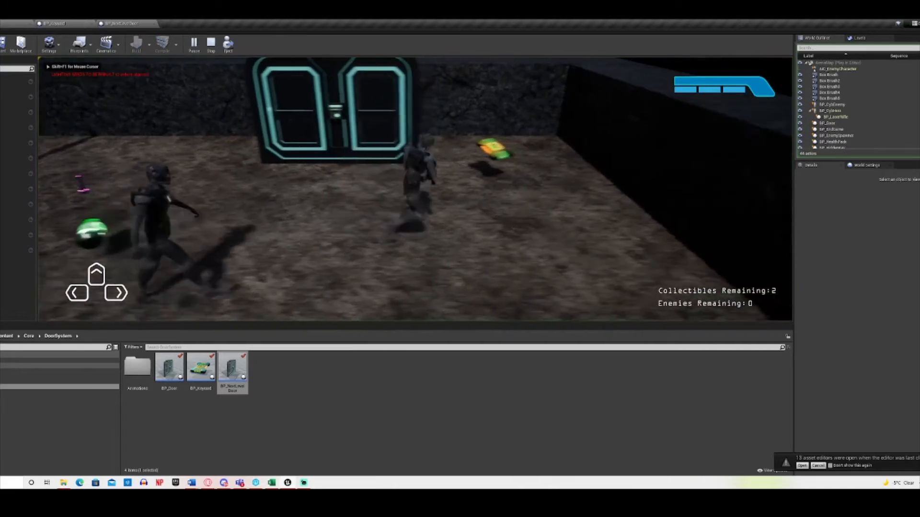
key(d)
key(Left)
key(Left)
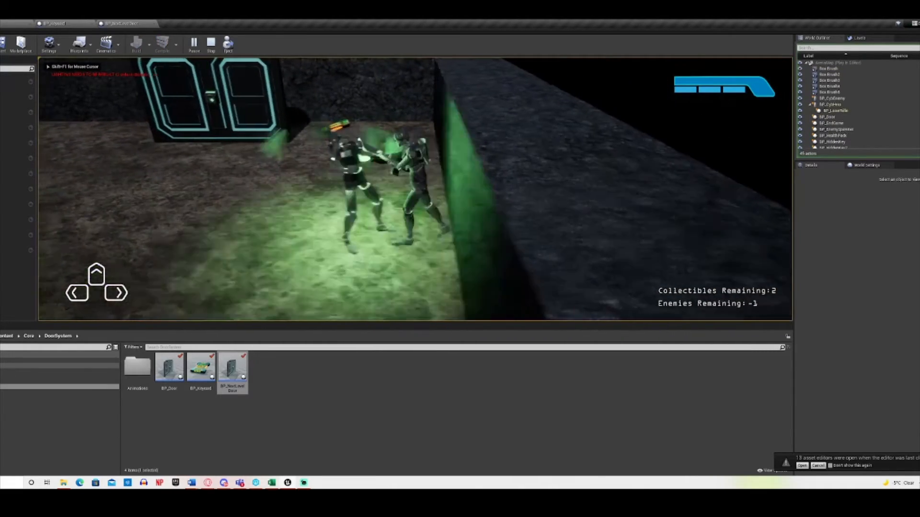
key(a)
key(d)
key(w)
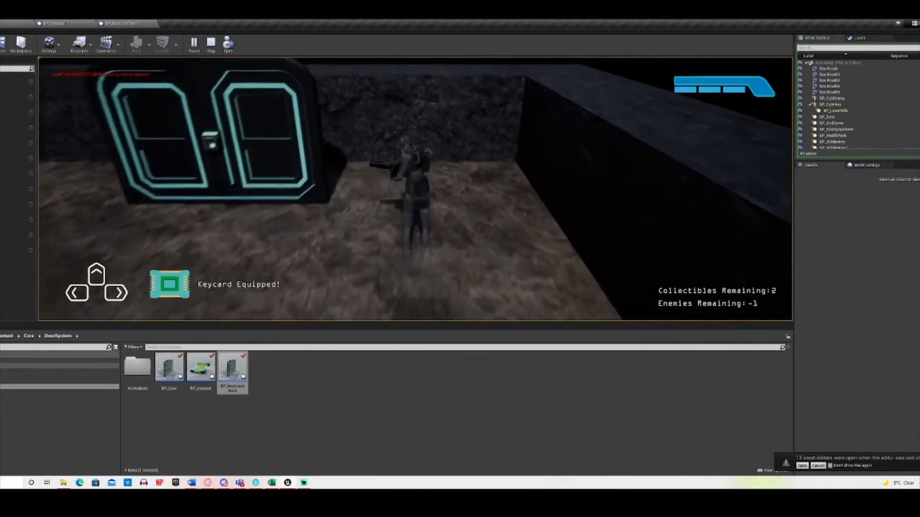
Use the keycard at the double door to open it, end the play session, and start another one near the door.
key(s)
key(a)
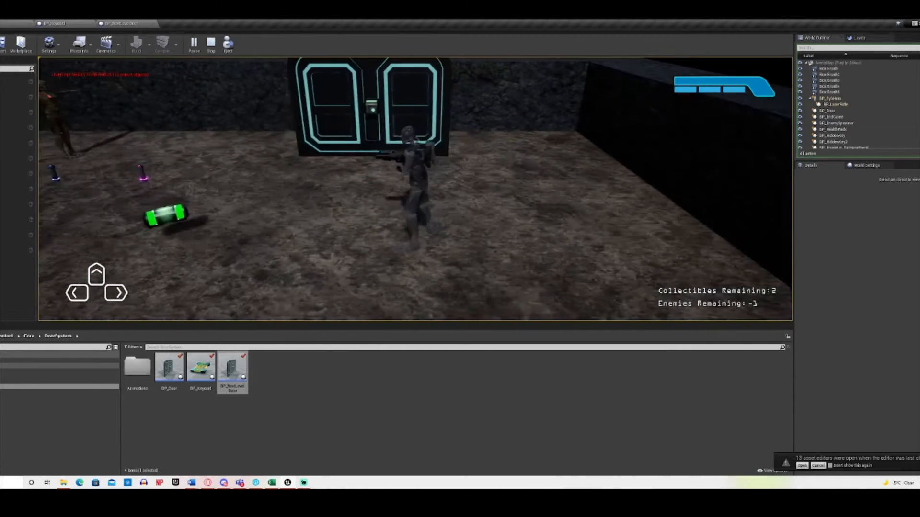
key(w)
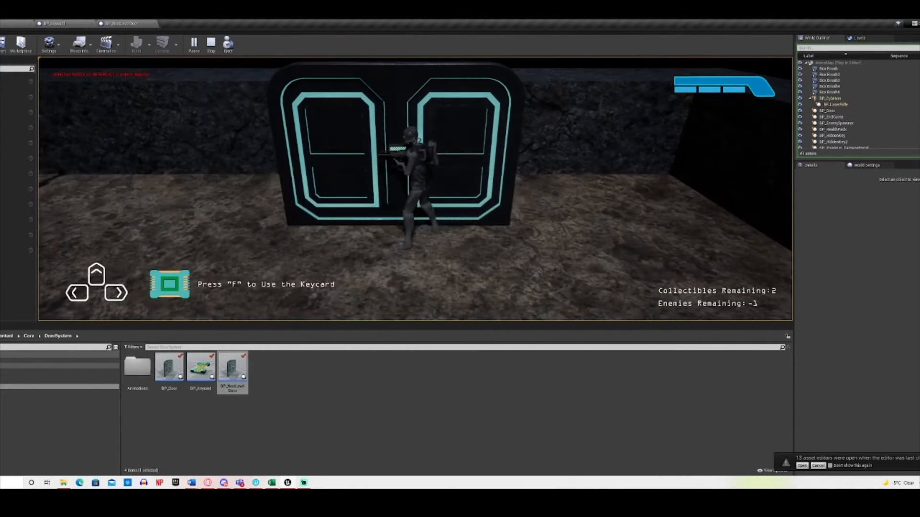
key(s)
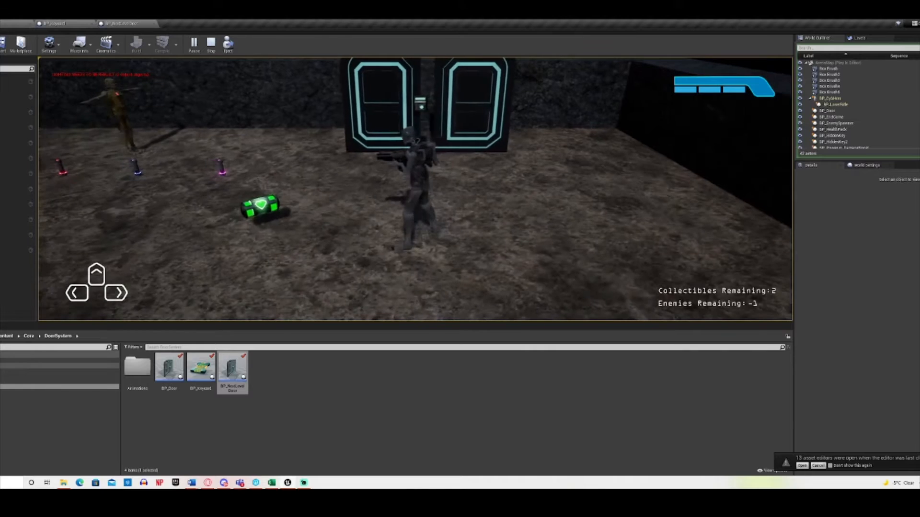
key(w)
key(d)
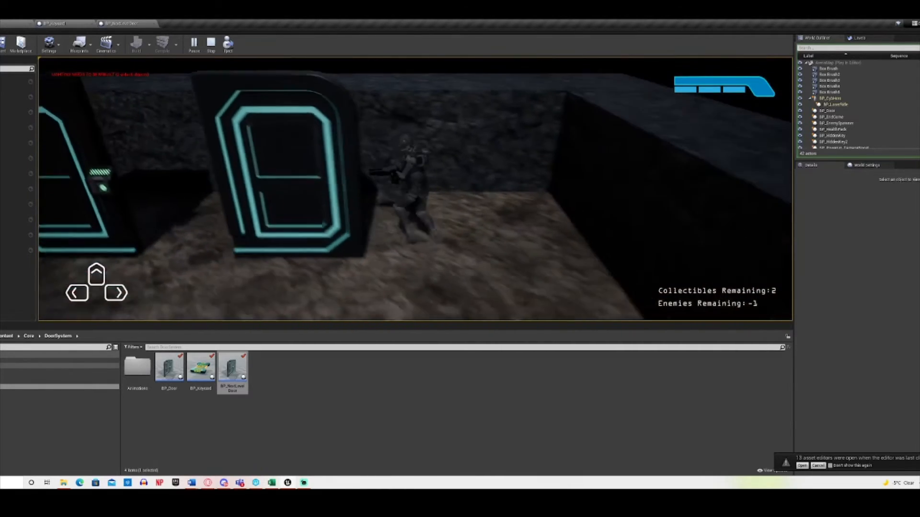
key(s)
key(a)
key(Escape)
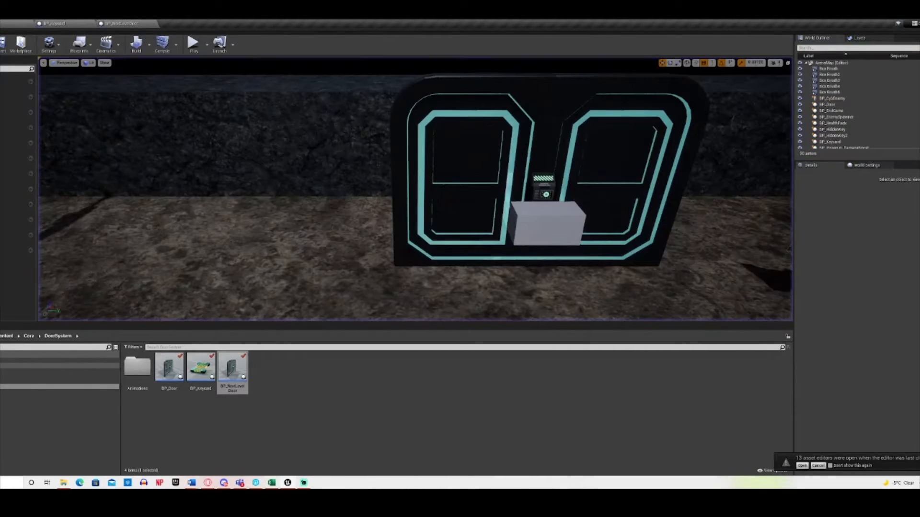
key(s)
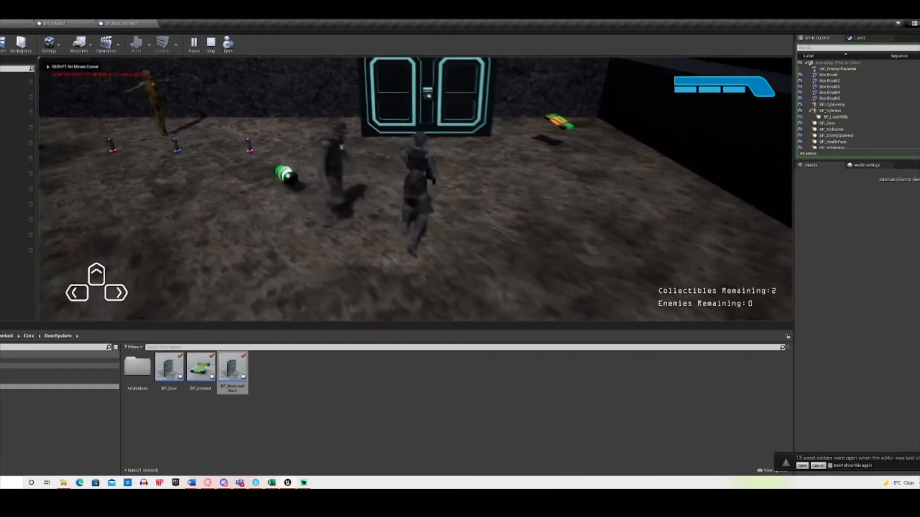
key(a)
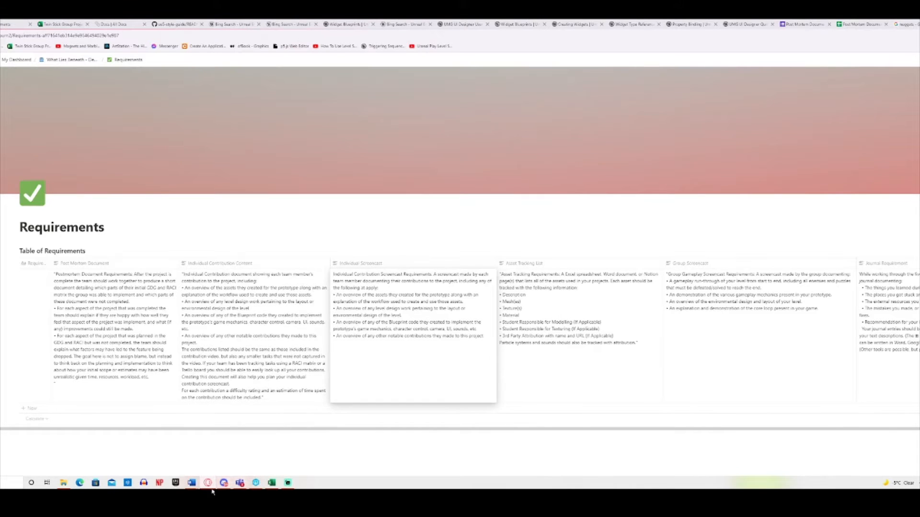
Relaunch Unreal Engine with the most recent project and restore the autosaved ArenaMap and BP_Teleportation packages.
click(177, 483)
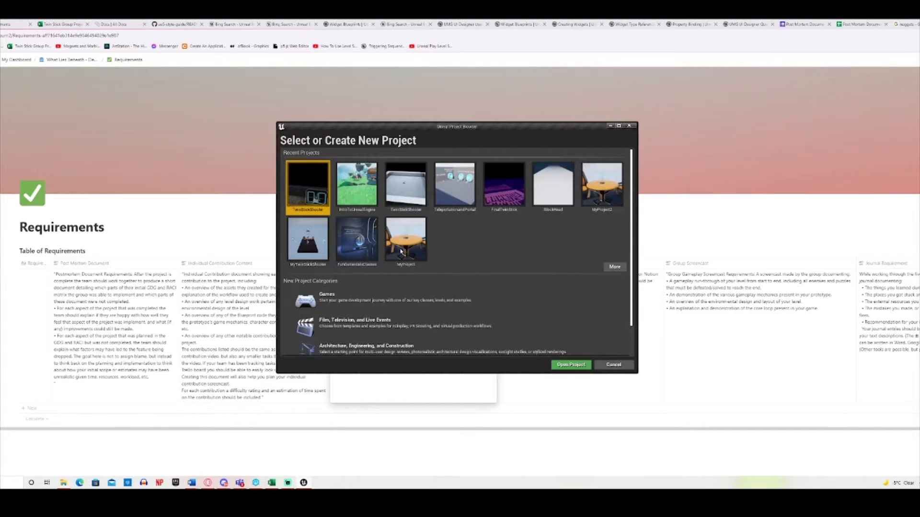
double_click(314, 184)
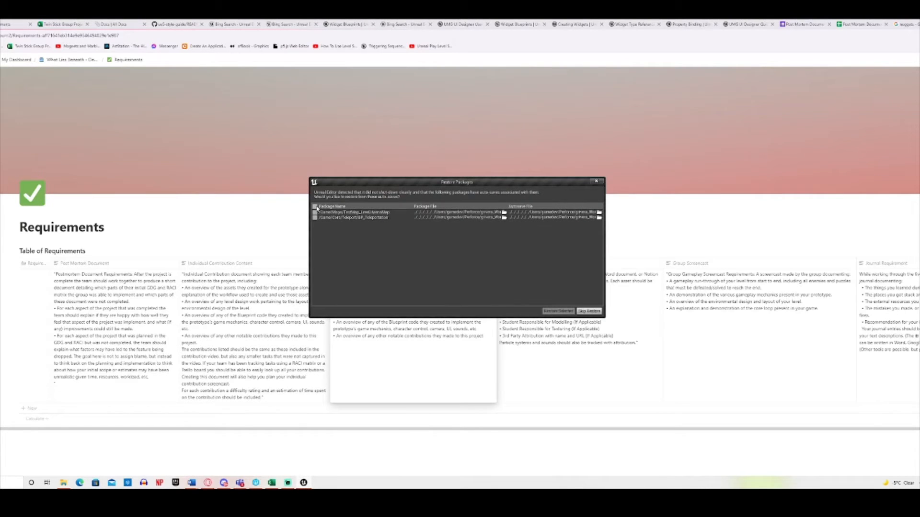
click(558, 311)
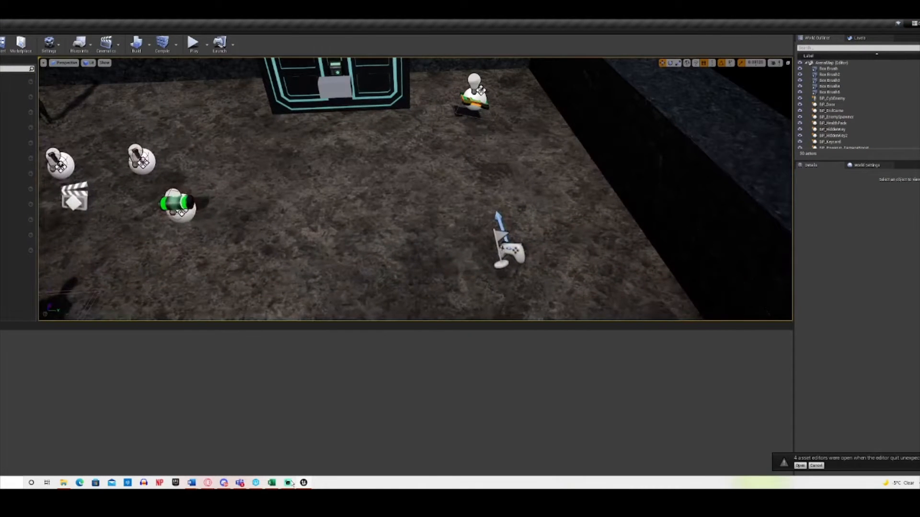
Check the recording in the streaming software, then return to Unreal Editor and bring the double door and keycard into view.
click(290, 483)
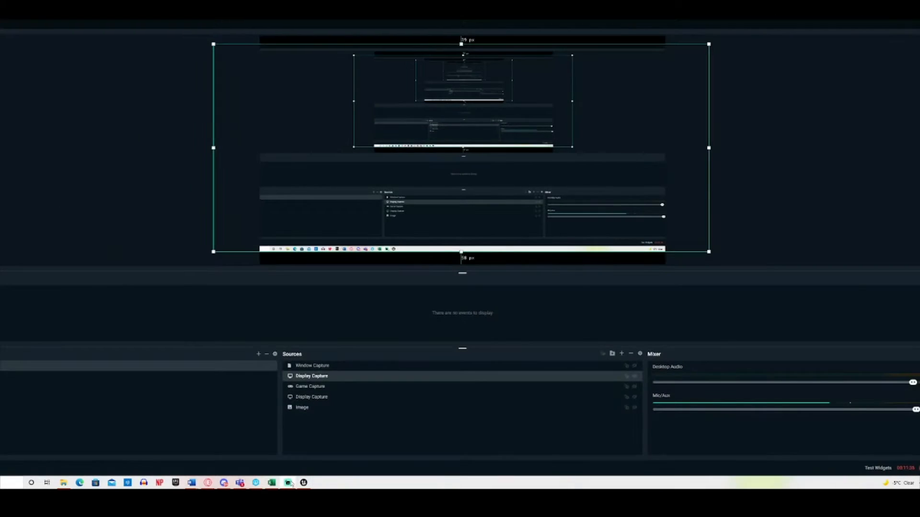
click(290, 483)
right_drag(416, 211, 345, 156)
key(w)
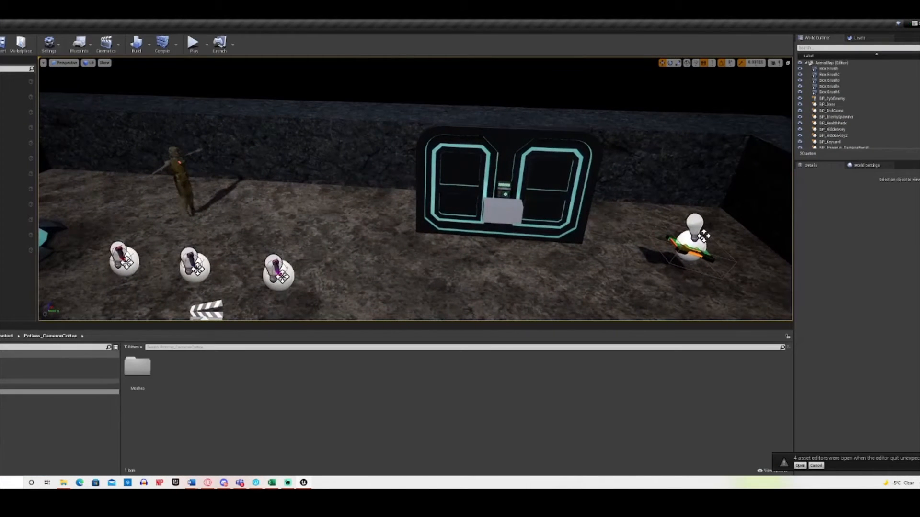
Reopen BP_Door, BP_Keycard and BP_NextLevelDoor from the Core/DoorSystem folder.
click(29, 382)
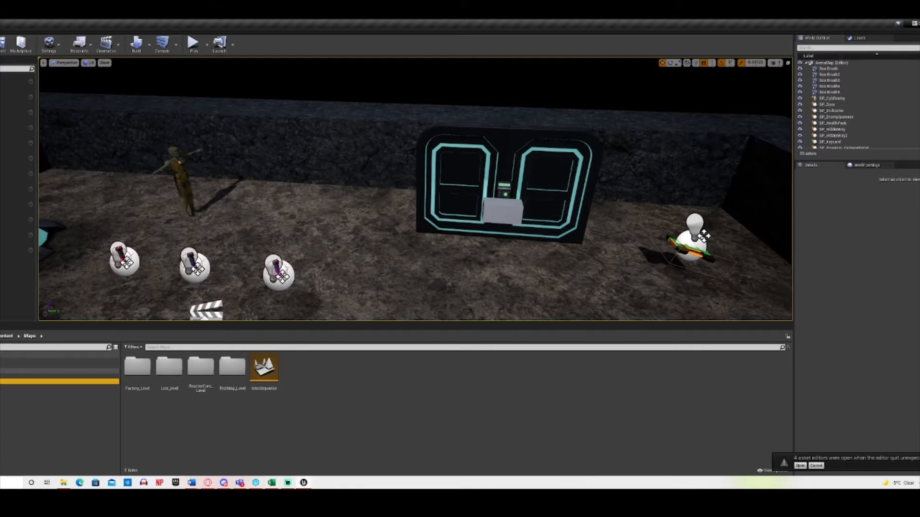
click(28, 365)
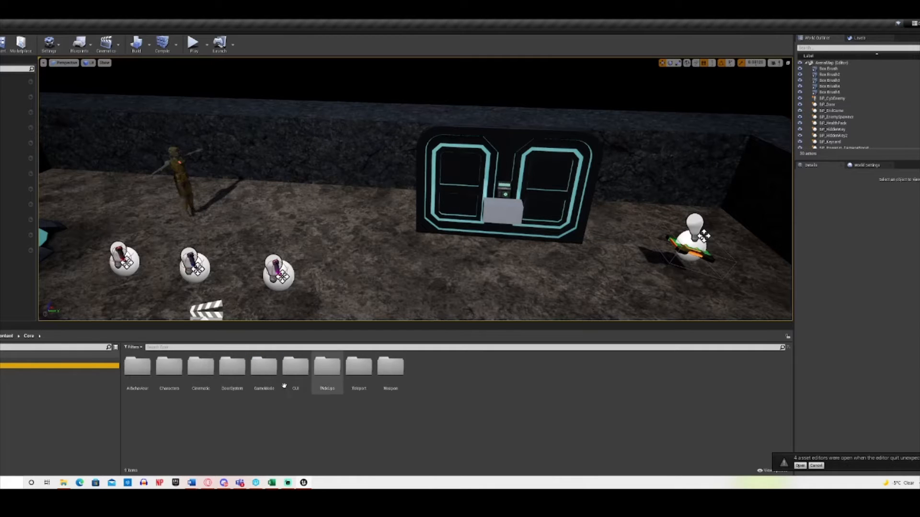
double_click(232, 367)
double_click(177, 370)
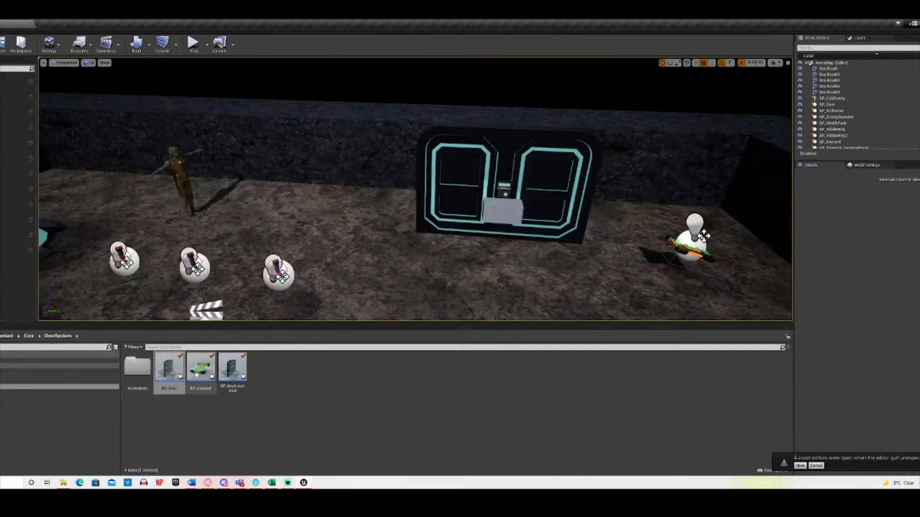
double_click(196, 373)
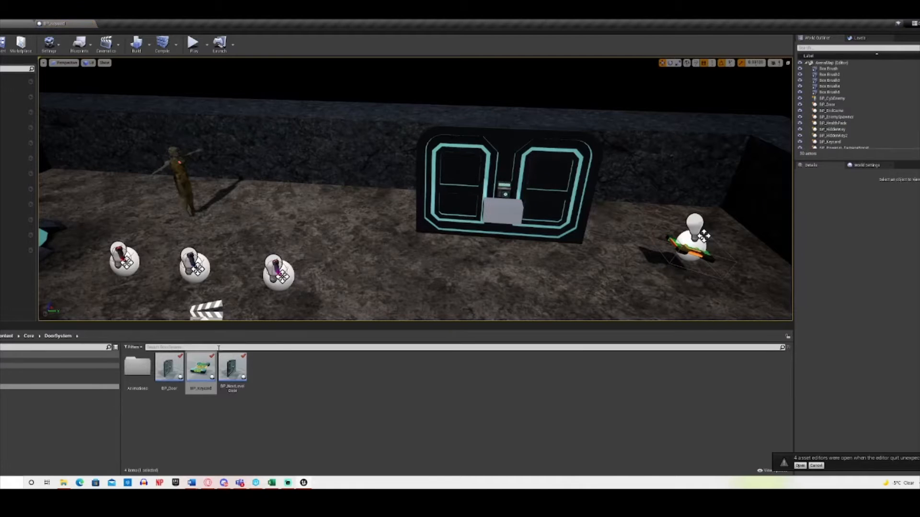
click(230, 379)
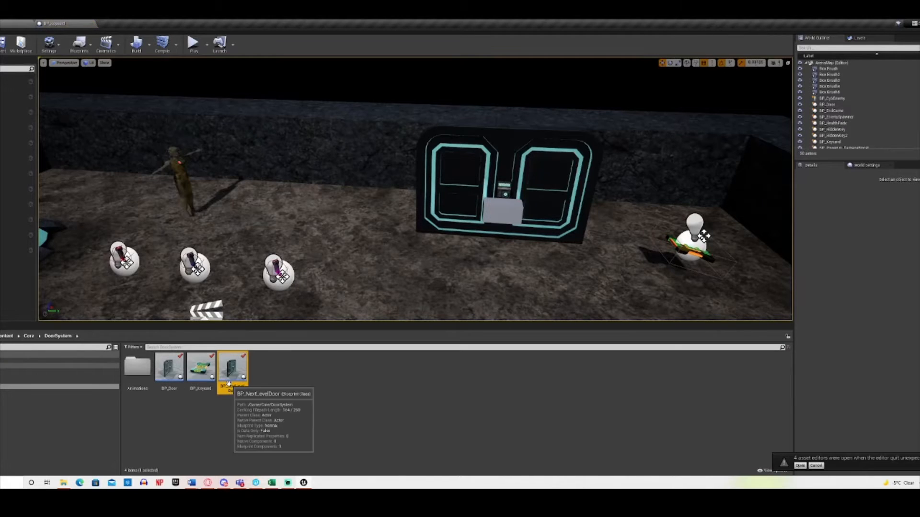
double_click(229, 382)
Open the BP_Door event graph and survey its keycard check section and the connected level selection section.
click(17, 22)
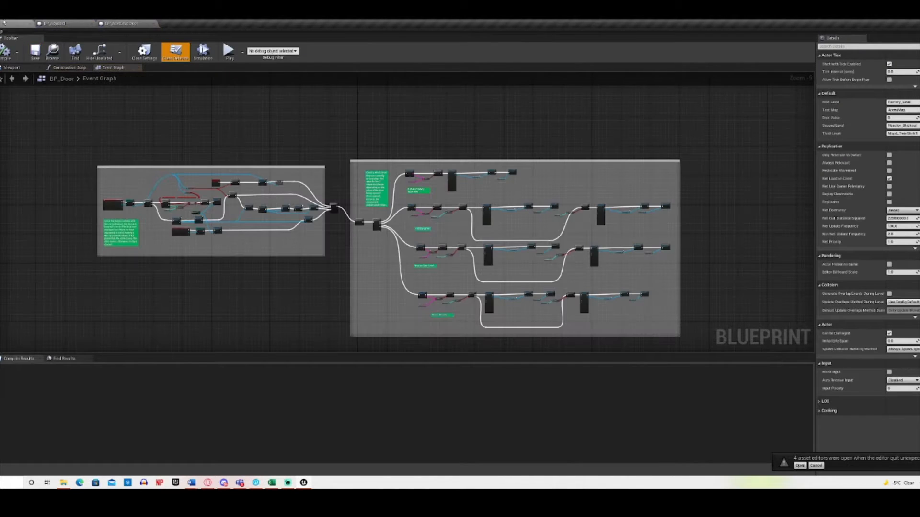
click(4, 22)
click(29, 22)
right_drag(291, 291, 453, 308)
scroll(454, 308, up, 5)
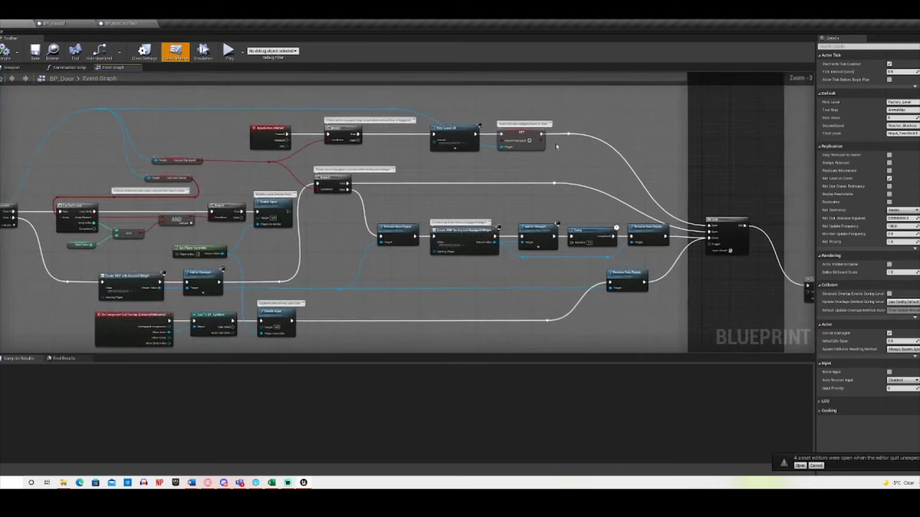
right_drag(529, 177, 604, 166)
click(552, 94)
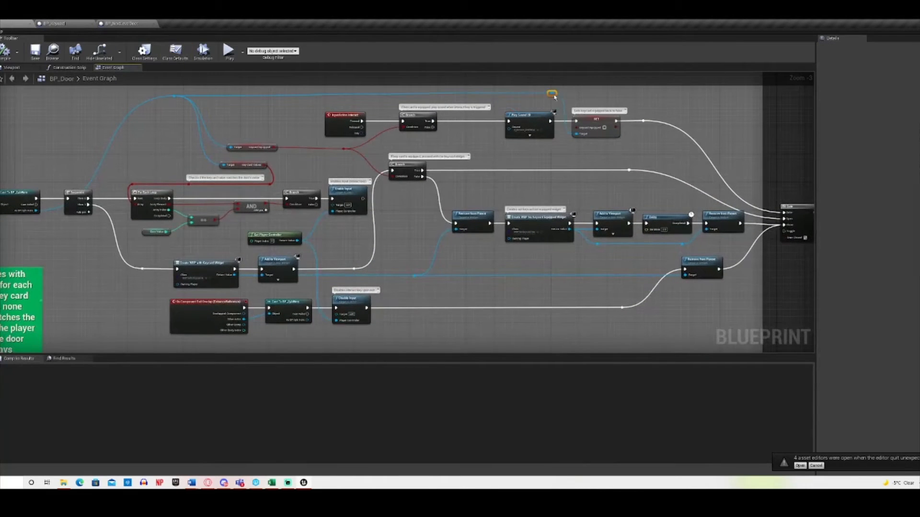
scroll(748, 182, down, 3)
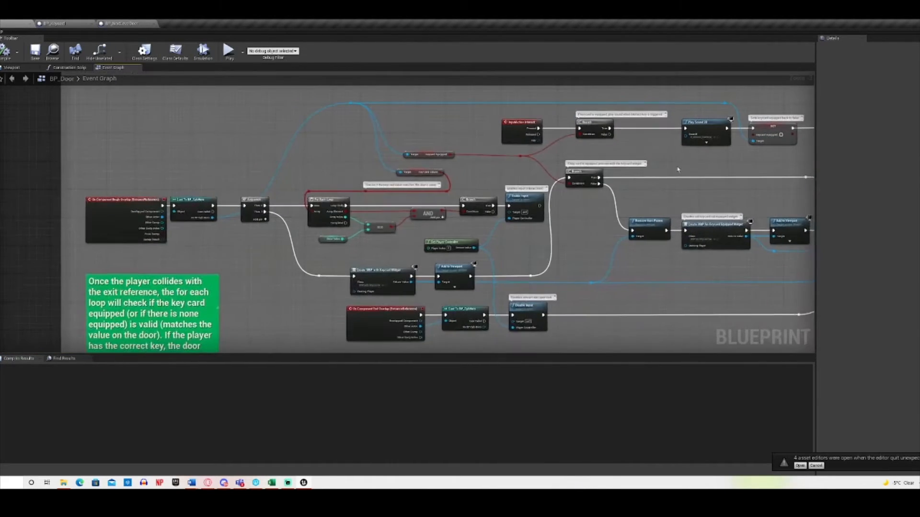
right_drag(722, 244, 292, 214)
right_drag(497, 260, 326, 253)
right_drag(142, 192, 454, 208)
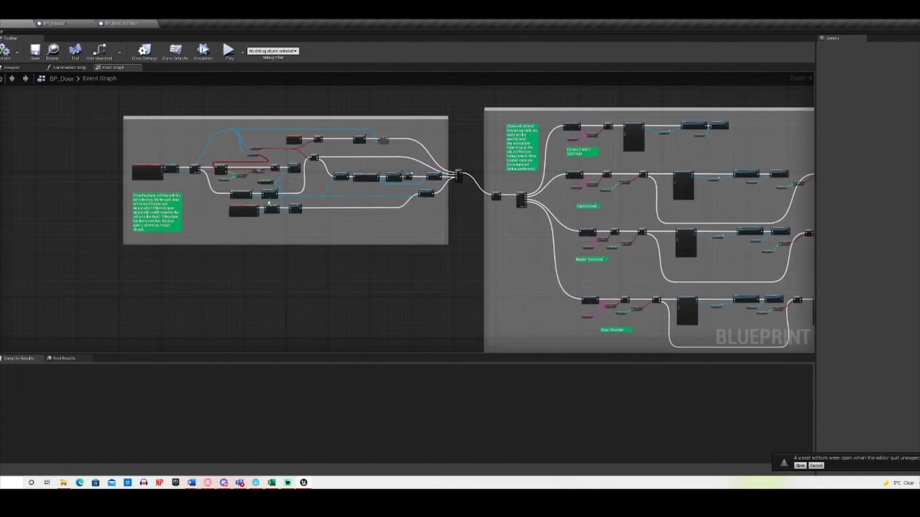
right_drag(108, 131, 285, 156)
Examine the On Component Begin Overlap (EntranceReference) event at the start of the keycard check logic.
scroll(245, 171, up, 4)
right_drag(426, 223, 334, 175)
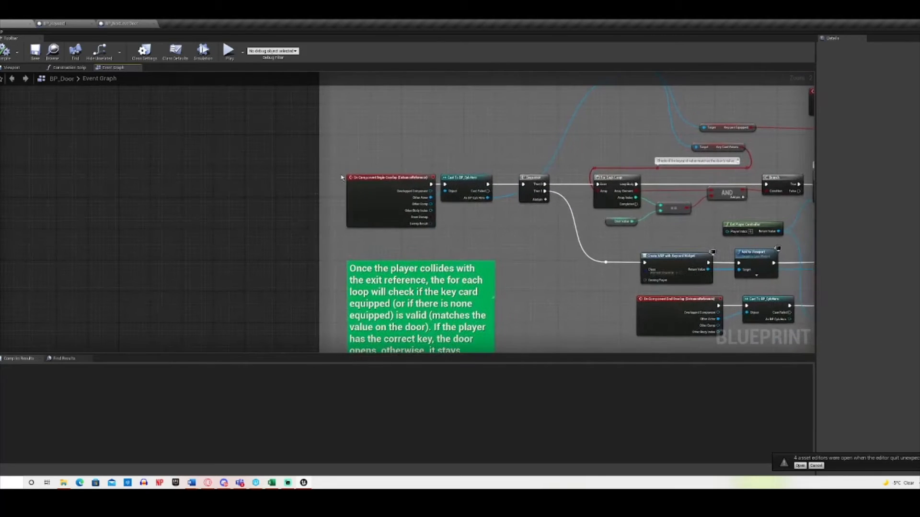
right_drag(430, 148, 408, 139)
scroll(373, 148, up, 2)
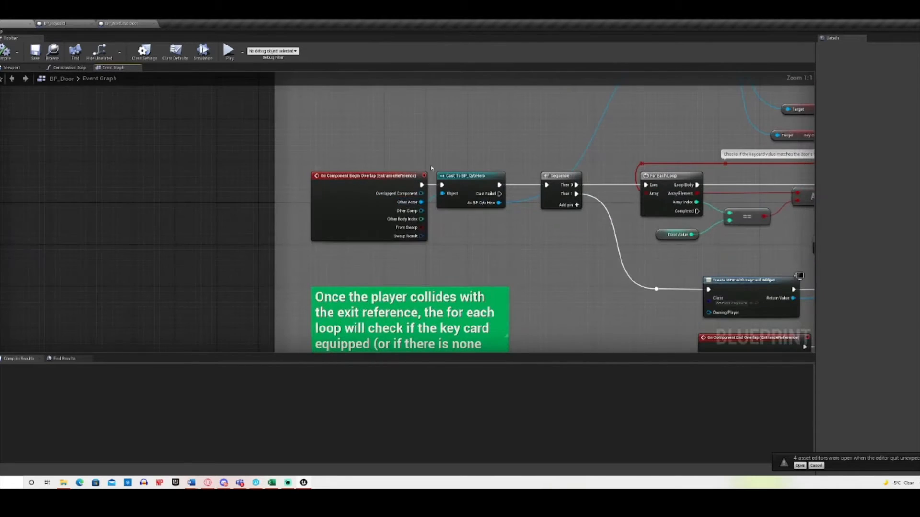
click(372, 176)
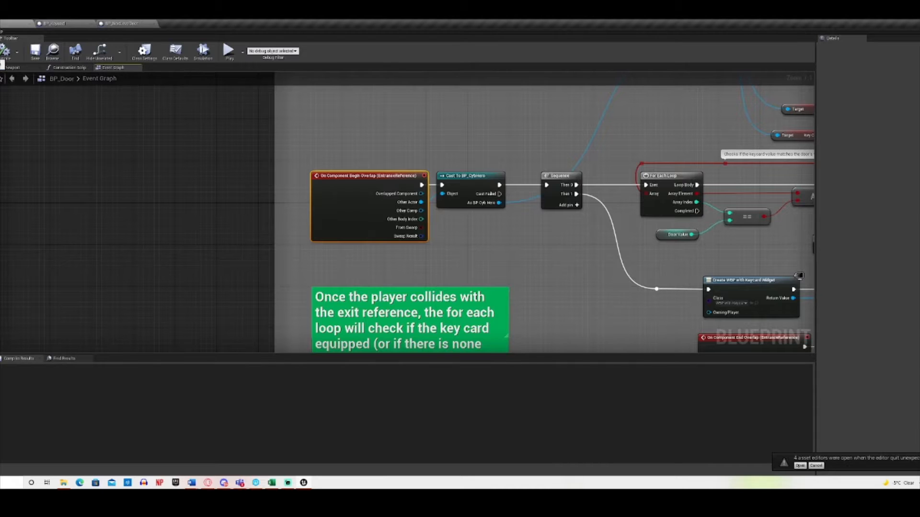
Inspect the EntranceReference collision box in front of the double door in BP_Door's 3D preview, from close up and farther away.
click(2, 63)
click(12, 68)
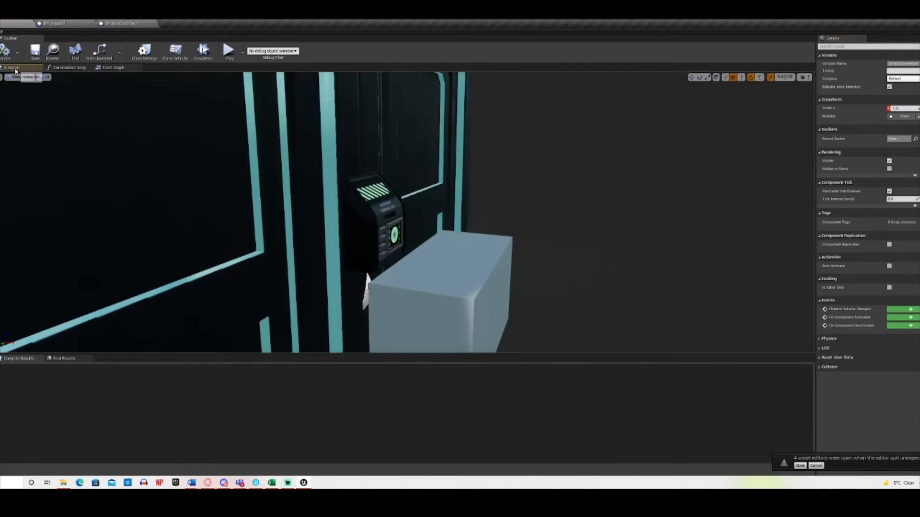
right_drag(373, 201, 354, 204)
key(s)
key(w)
right_drag(509, 234, 587, 235)
key(a)
click(461, 235)
key(d)
right_drag(461, 235, 395, 240)
key(w)
key(s)
key(w)
key(s)
key(w)
key(a)
key(d)
key(s)
key(w)
key(a)
key(w)
key(a)
key(s)
key(w)
key(s)
key(a)
key(w)
key(d)
key(s)
key(w)
key(s)
key(a)
key(w)
key(s)
key(s)
key(d)
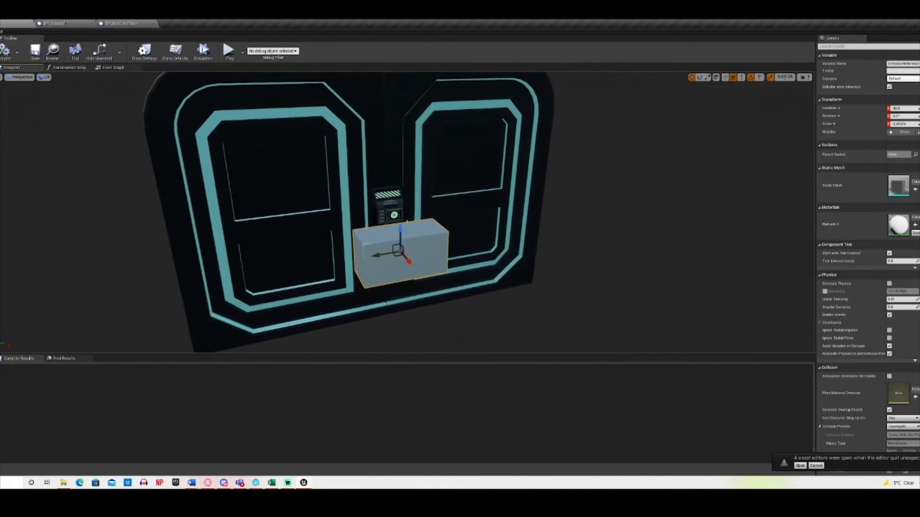
Return to the BP_Door event graph and examine the Cast To BP_CybHero and Sequence nodes after the overlap event.
click(108, 67)
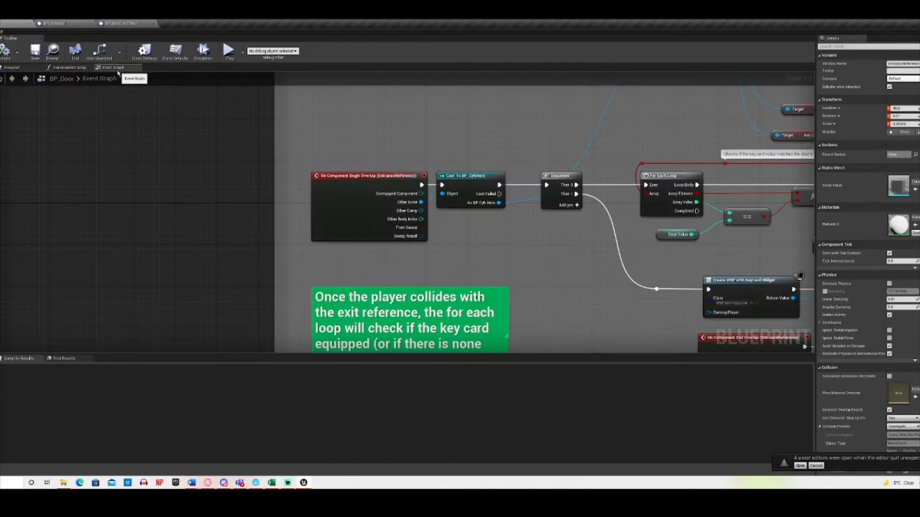
right_drag(405, 265, 361, 265)
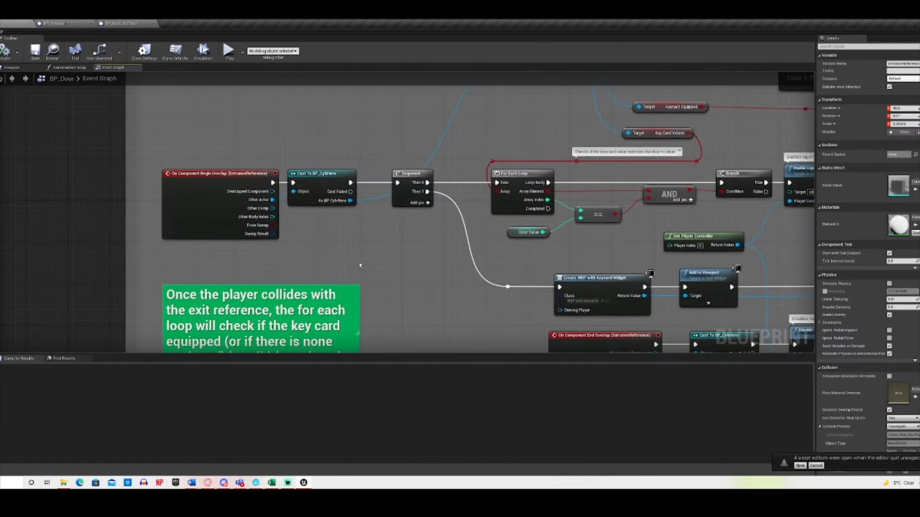
right_drag(369, 231, 272, 296)
click(198, 222)
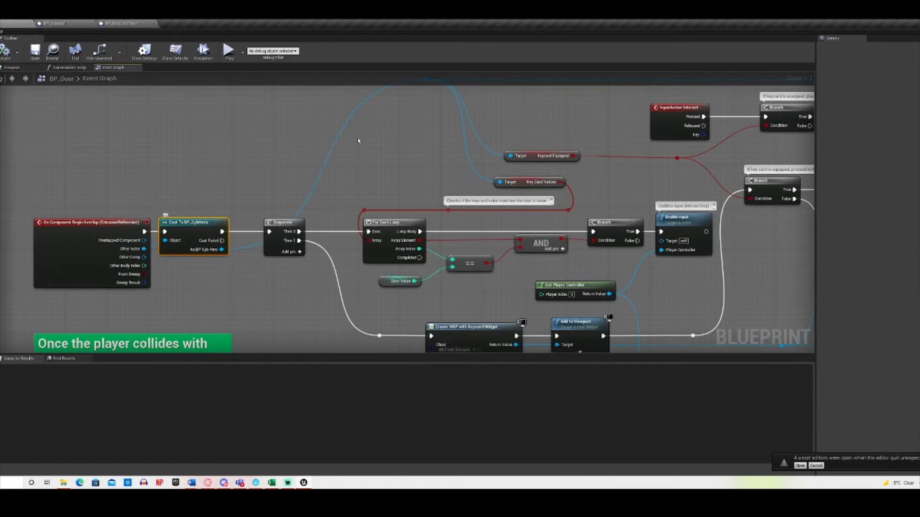
right_drag(385, 124, 263, 122)
right_drag(271, 184, 198, 133)
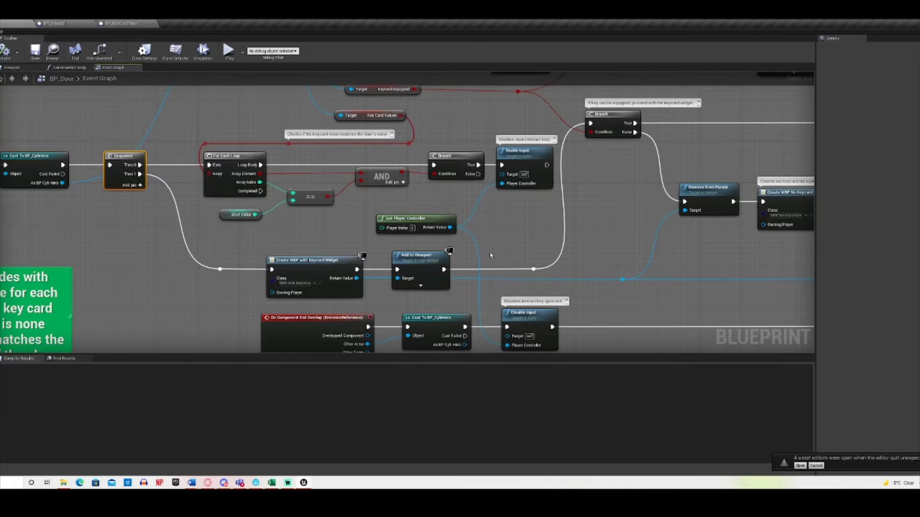
Move the Create WBP with Keycard Widget and its Add to Viewport node slightly closer to the Sequence node.
right_drag(491, 256, 448, 282)
drag(292, 279, 274, 280)
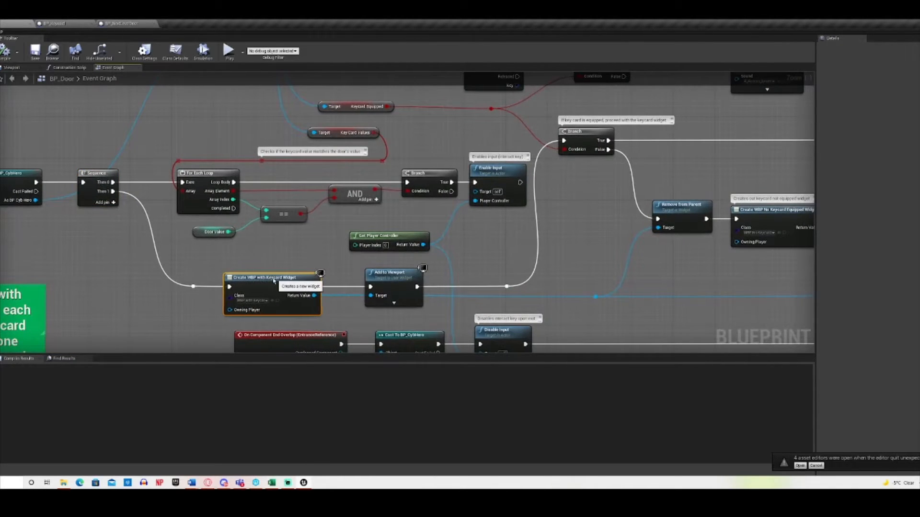
drag(387, 275, 365, 276)
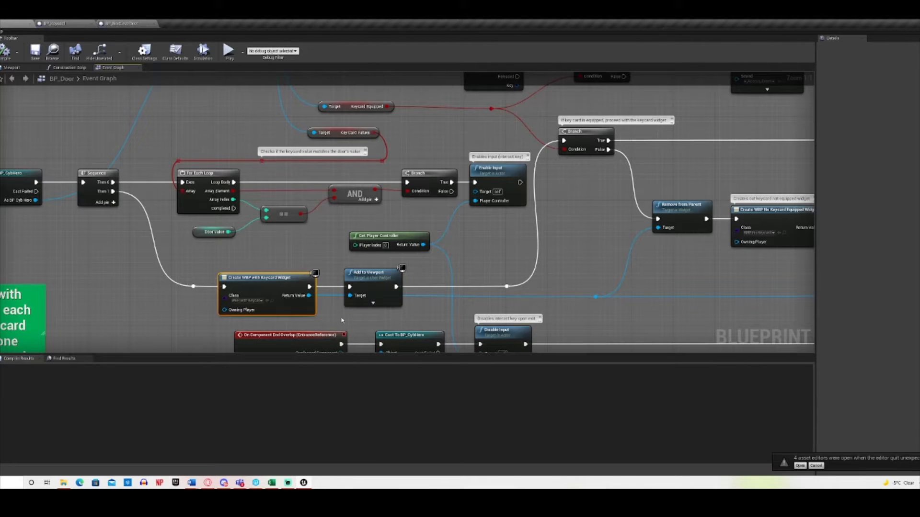
right_drag(135, 263, 238, 245)
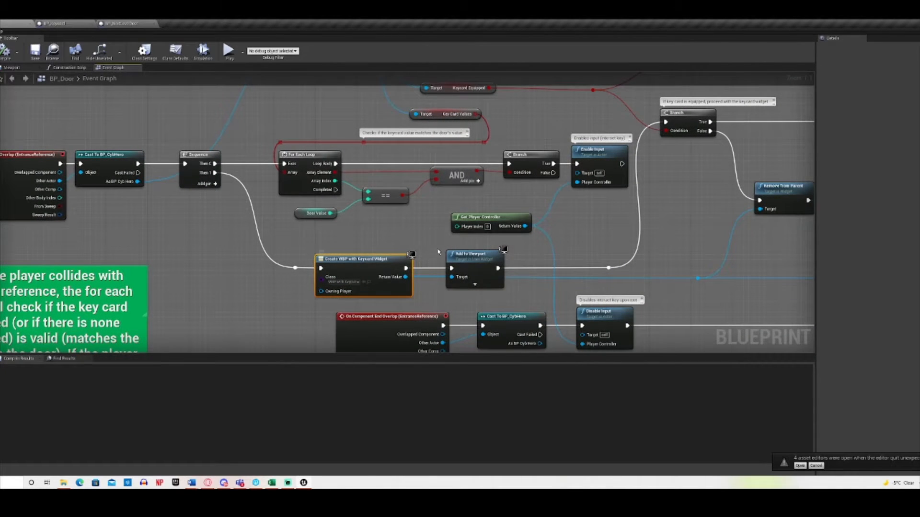
Follow the widget path to the Branch that checks whether a keycard is equipped and examine that node.
right_click(421, 238)
click(404, 235)
right_drag(405, 233, 256, 244)
right_drag(495, 231, 634, 251)
click(461, 176)
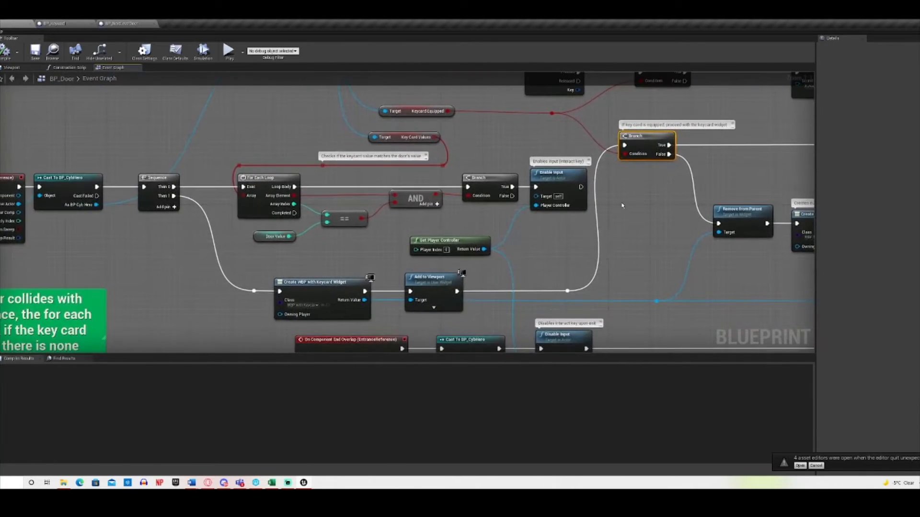
Examine the For Each Loop together with the Door Value and Key Card Values variables that feed the comparison.
right_drag(203, 192, 284, 209)
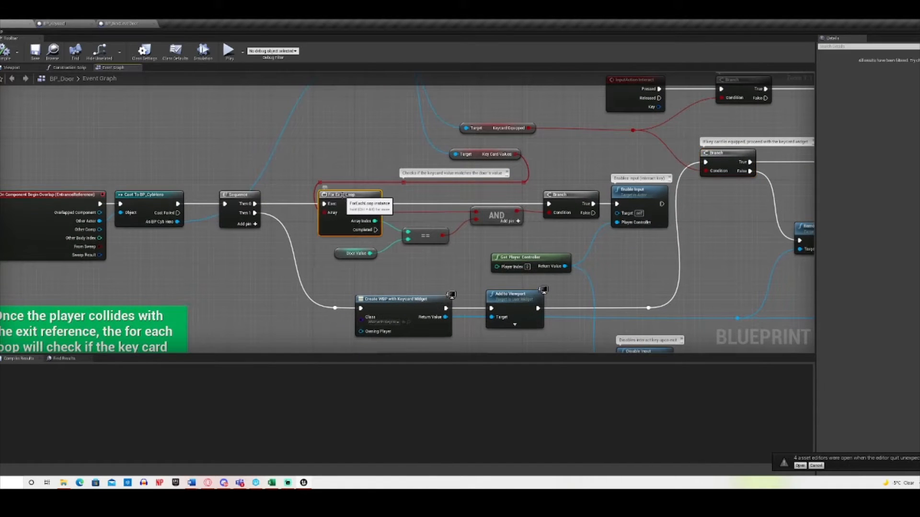
click(317, 261)
right_drag(359, 205, 275, 231)
click(295, 213)
click(275, 285)
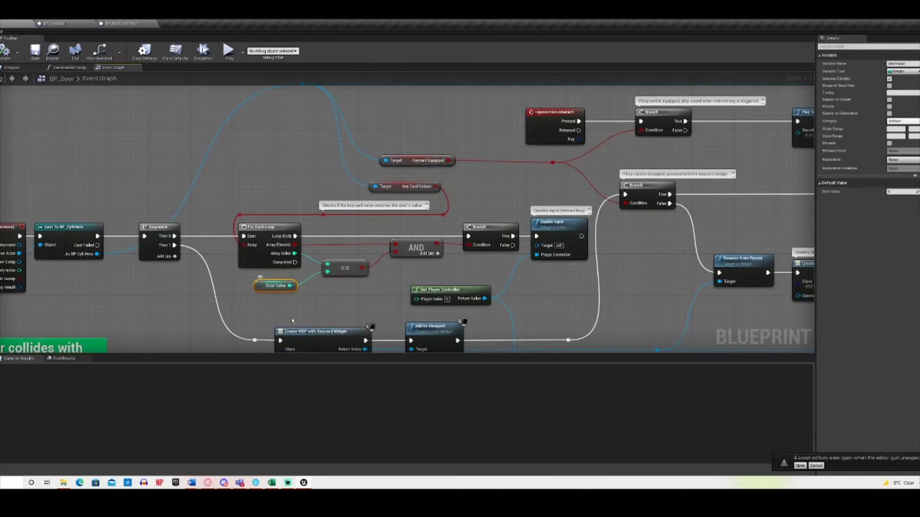
click(345, 300)
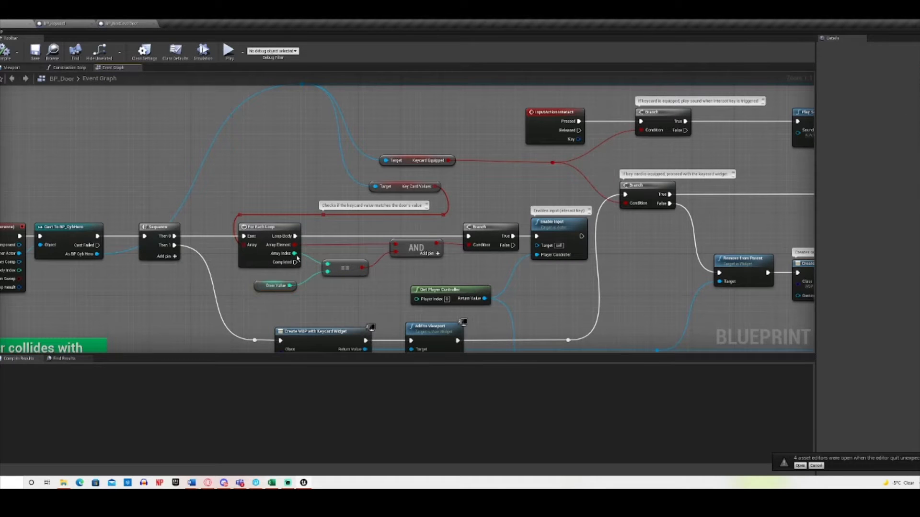
click(262, 258)
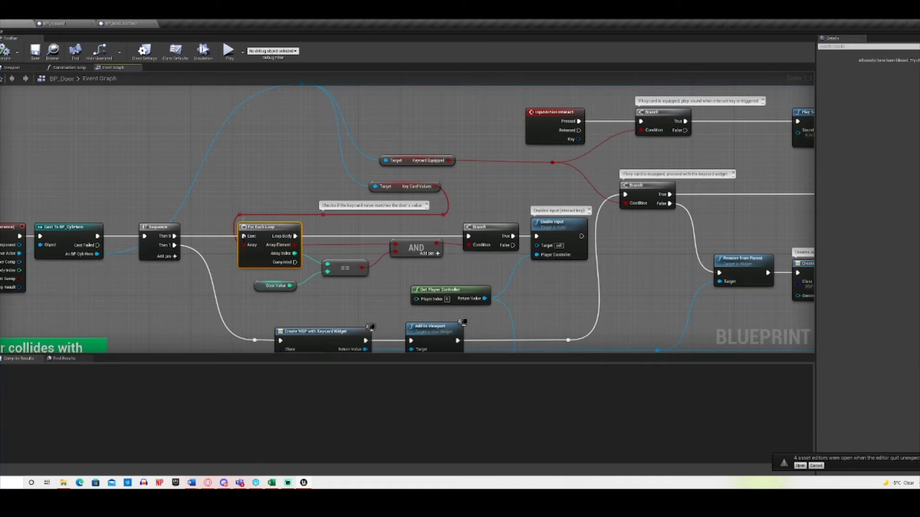
click(398, 188)
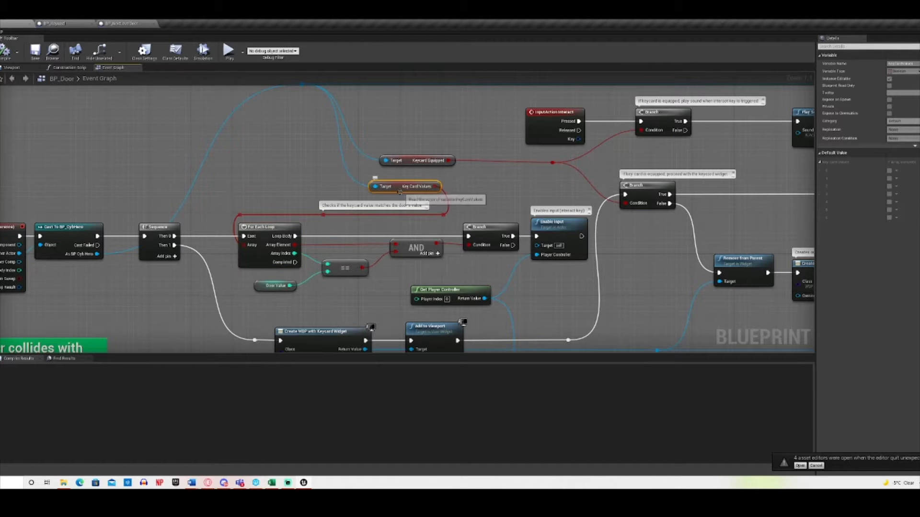
right_drag(357, 181, 388, 210)
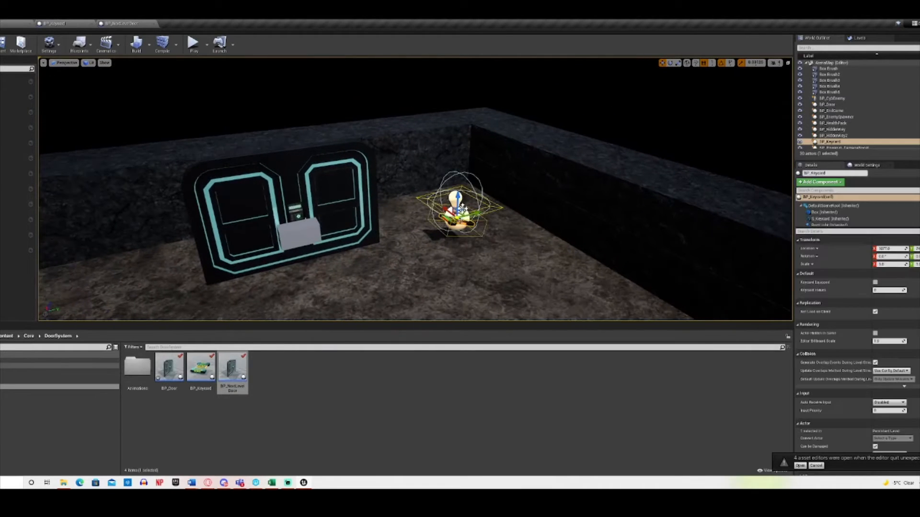
Check the Keycard Values property of the BP_Keycard placed beside the double door in ArenaMap.
click(887, 290)
right_drag(484, 206, 422, 206)
click(479, 201)
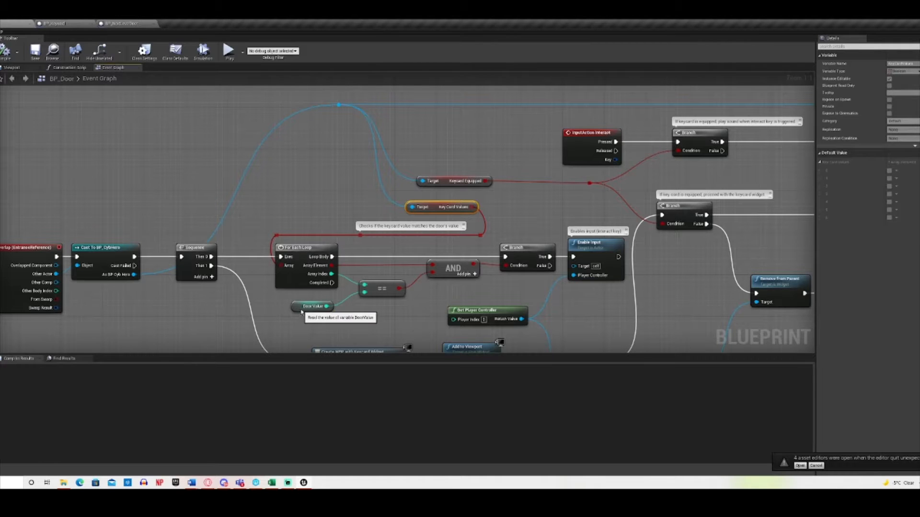
Move the Door Value node slightly closer to the == node and review it against the For Each Loop and Key Card Values nodes.
drag(304, 310, 309, 310)
click(357, 318)
click(289, 279)
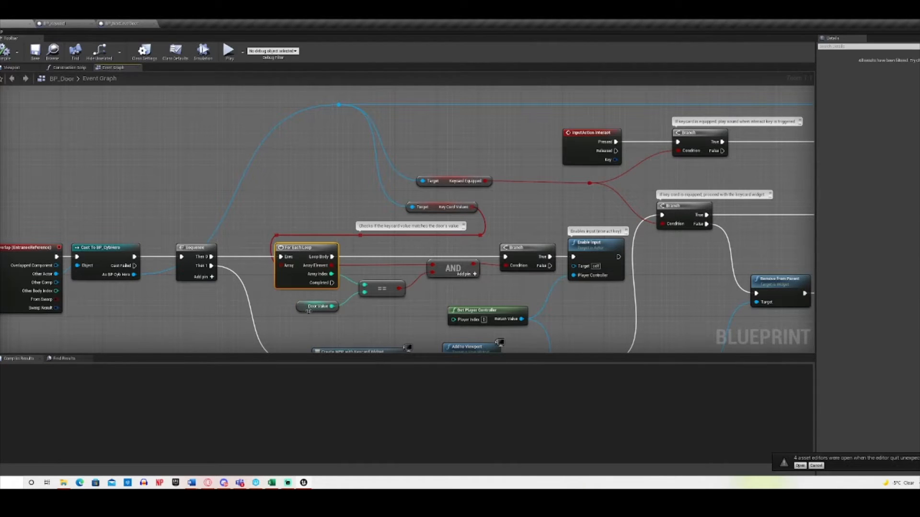
click(308, 310)
click(298, 286)
click(437, 211)
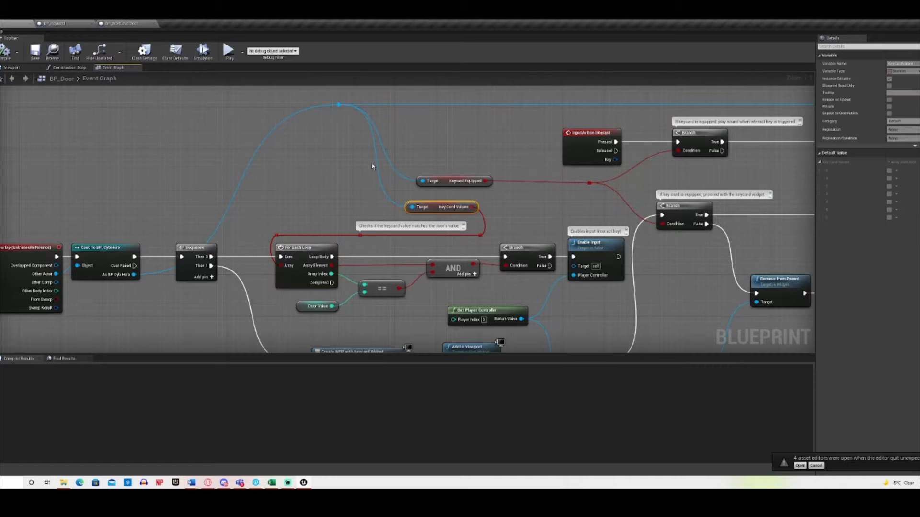
click(310, 283)
click(317, 306)
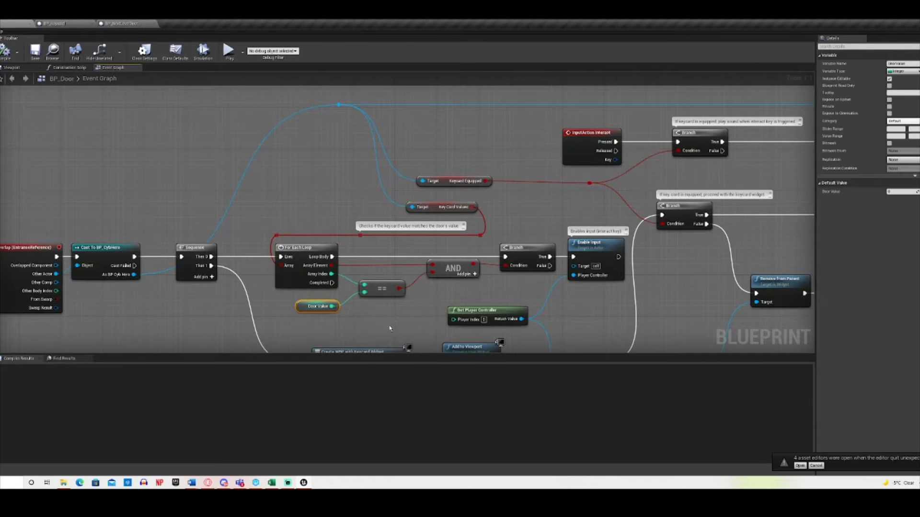
right_drag(389, 326, 324, 313)
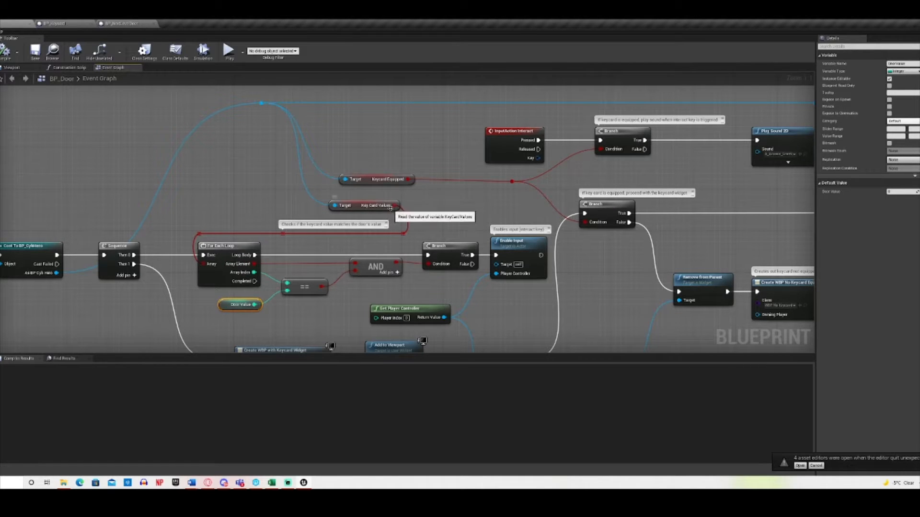
click(385, 207)
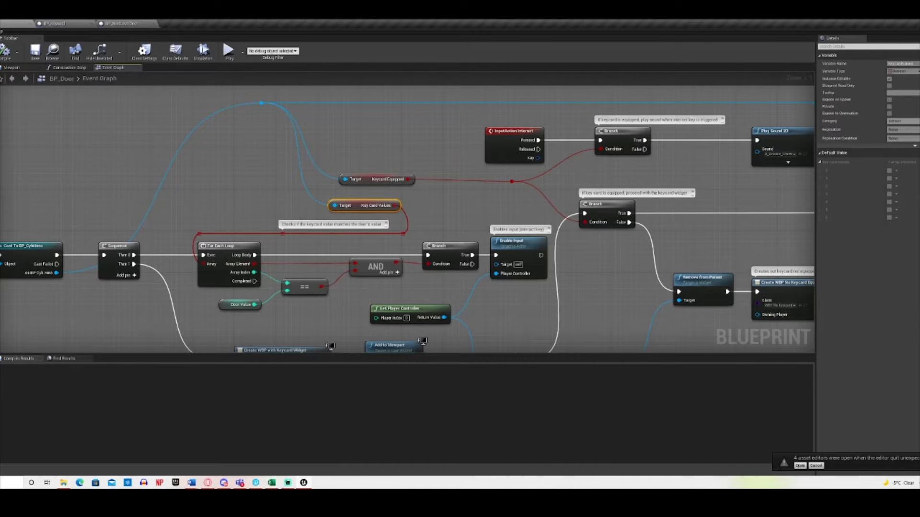
Examine how the AND result drives the Branch and the Enable Input node for the interact key.
right_drag(290, 281, 244, 288)
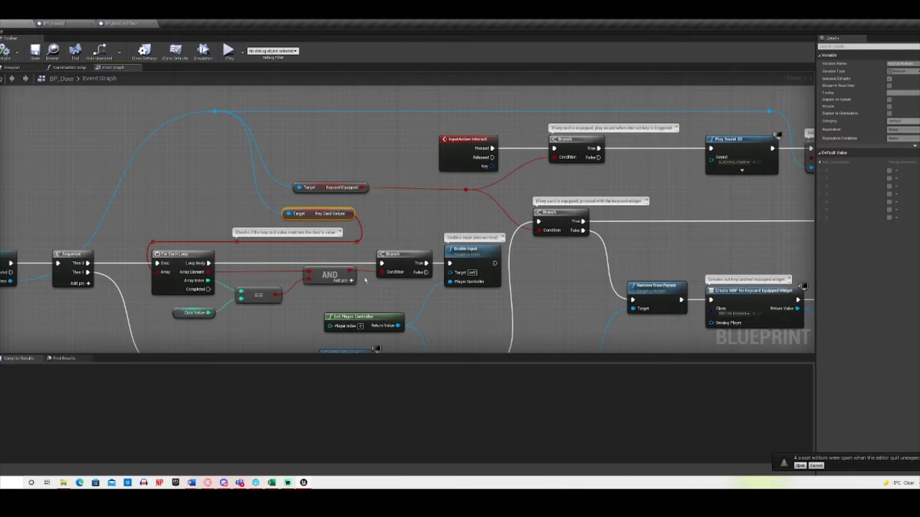
right_drag(365, 280, 422, 272)
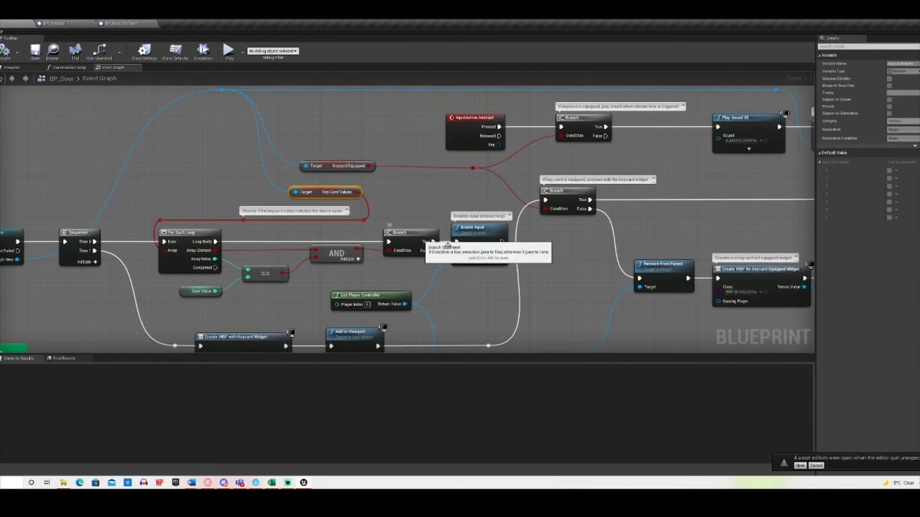
click(474, 239)
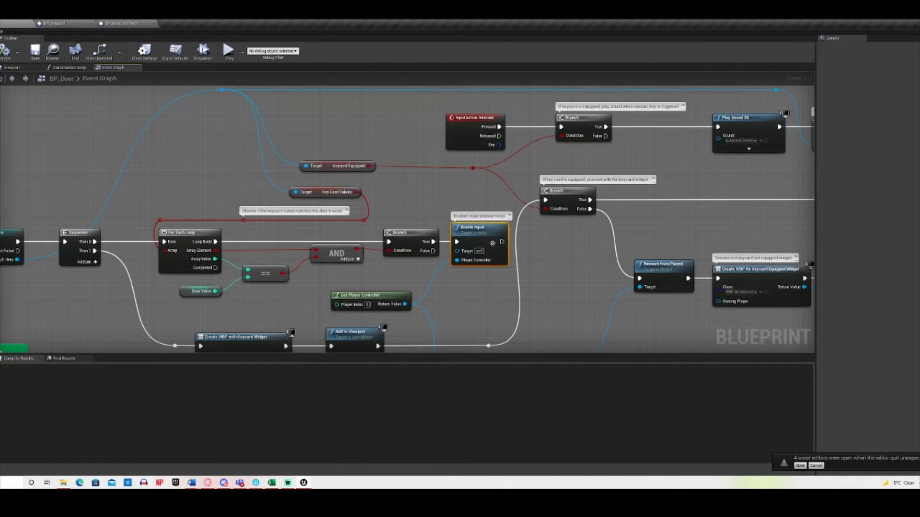
Move the InputAction Interact node slightly closer to its Branch node and review the surrounding keycard logic.
drag(471, 139, 487, 140)
click(558, 276)
right_drag(549, 282, 658, 250)
right_drag(477, 170, 493, 214)
right_drag(639, 301, 411, 200)
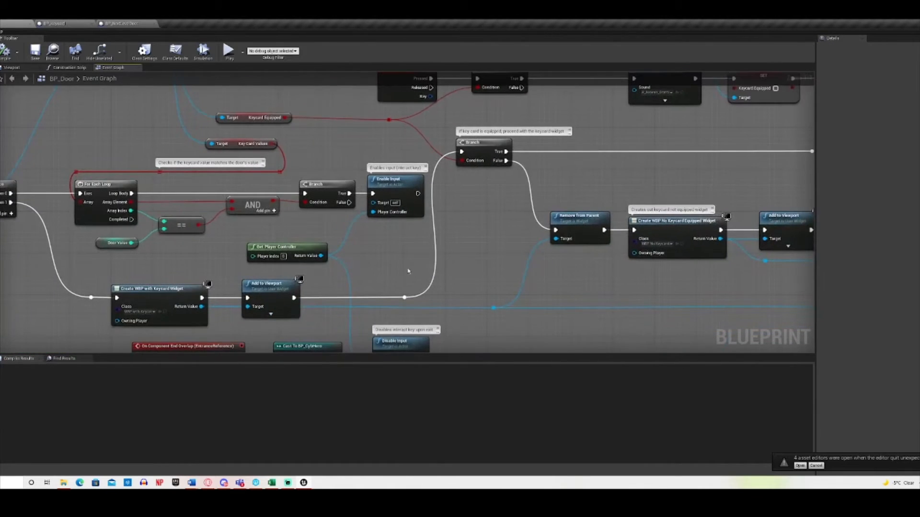
right_drag(408, 271, 555, 278)
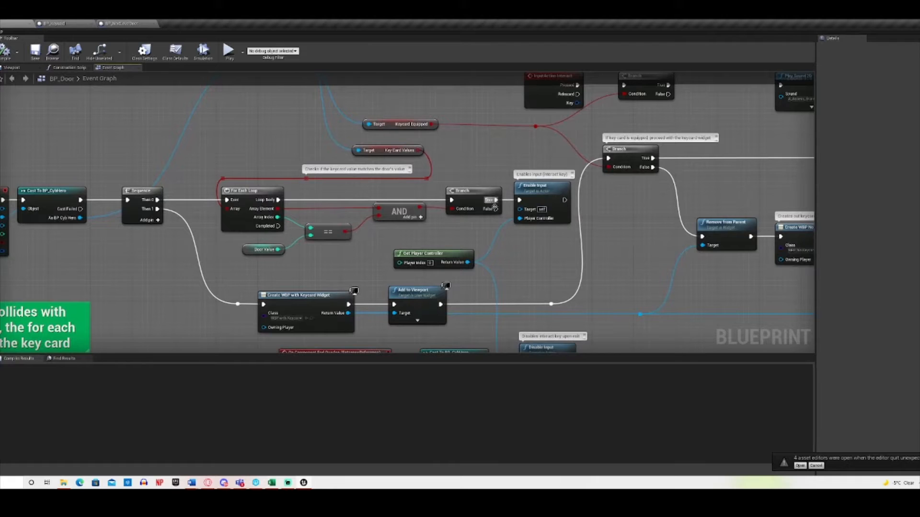
Move the Branch node that proceeds with the keycard widget slightly right, beneath the Branch of the interact event.
right_drag(522, 247, 449, 265)
click(342, 269)
drag(451, 173, 470, 173)
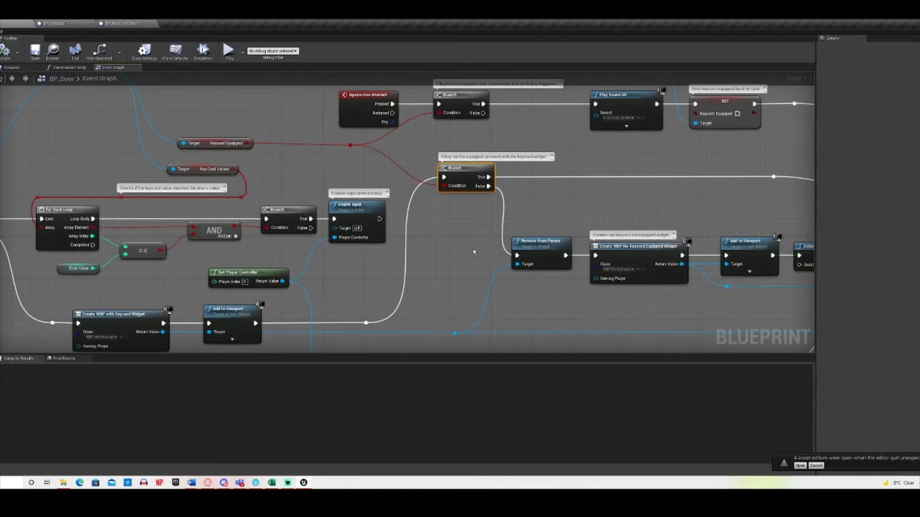
Trace the Keycard Equipped and Key Card Values variables from Cast To BP_CybHero to the nodes they feed.
right_drag(474, 252, 416, 249)
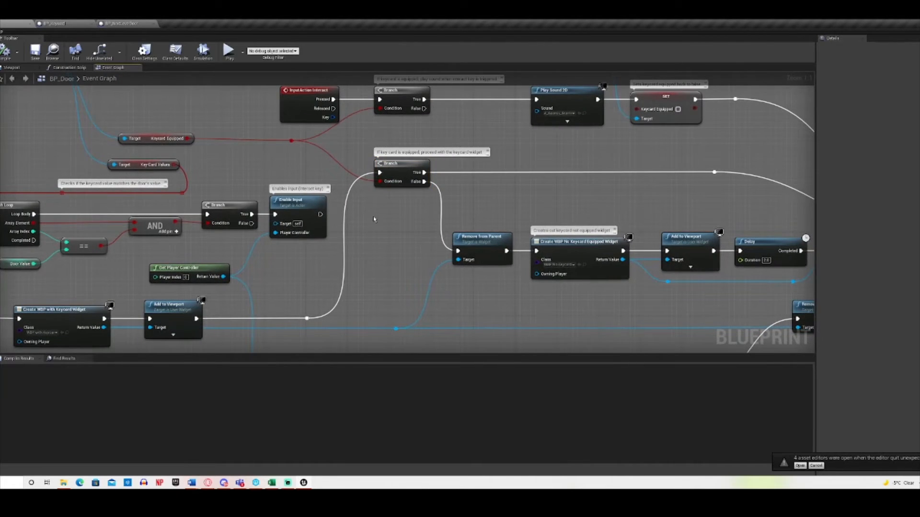
right_drag(374, 218, 663, 267)
click(315, 211)
right_drag(427, 137, 509, 110)
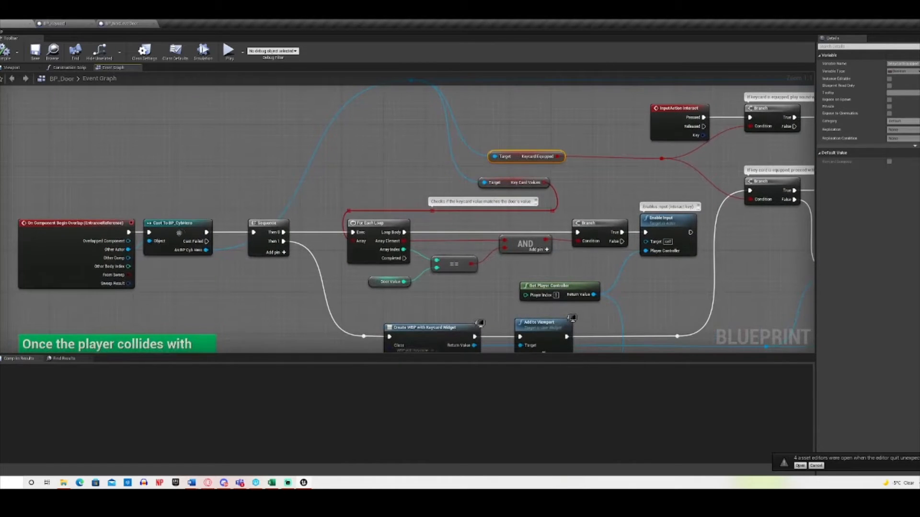
click(179, 233)
right_drag(438, 149, 300, 169)
click(377, 199)
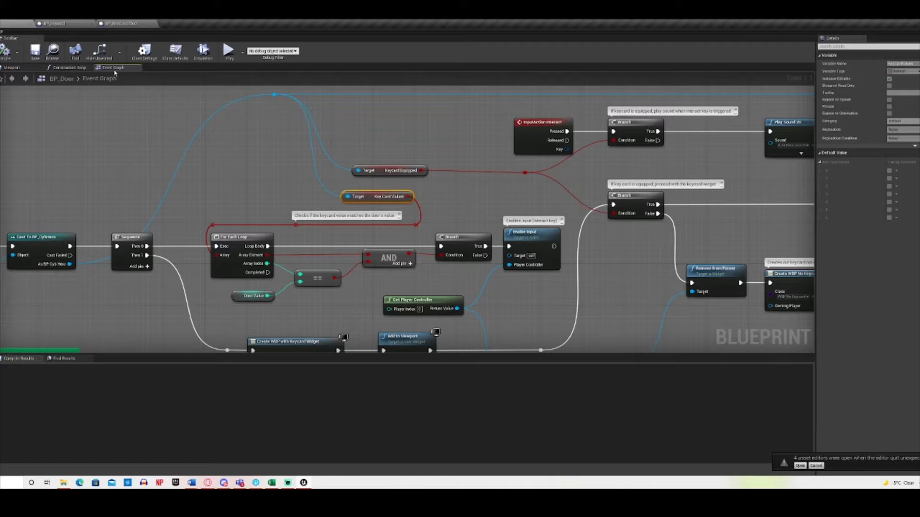
click(391, 171)
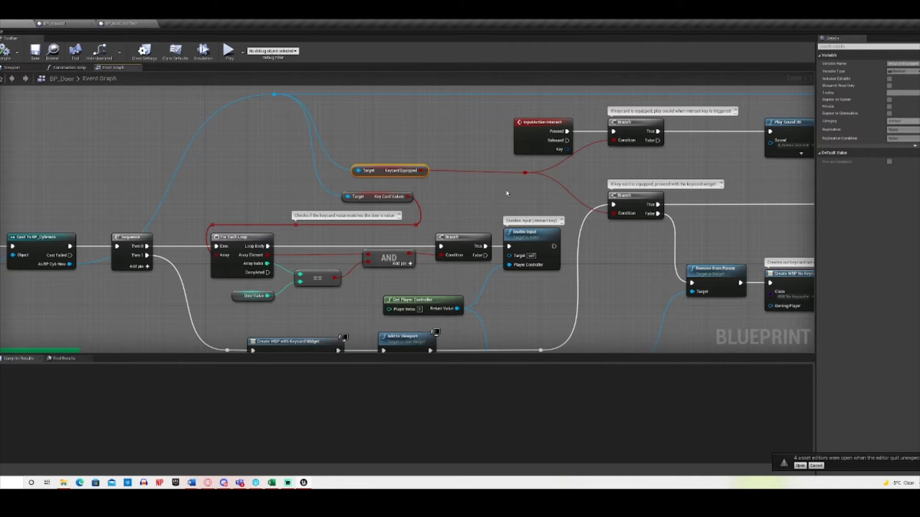
Follow the keycard widget from its Create and Add to Viewport nodes through the Branch's True output to the Gate's Open input.
right_drag(521, 196, 445, 180)
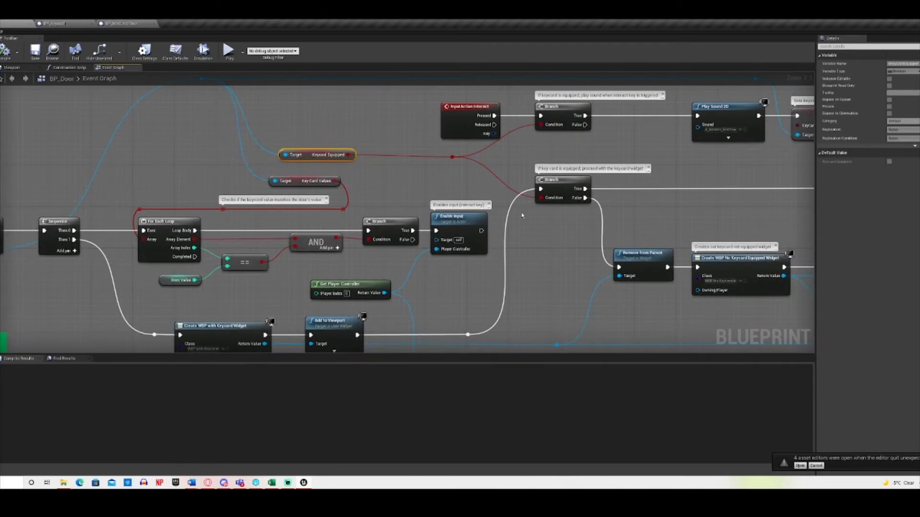
right_drag(557, 214, 420, 203)
right_drag(539, 212, 612, 196)
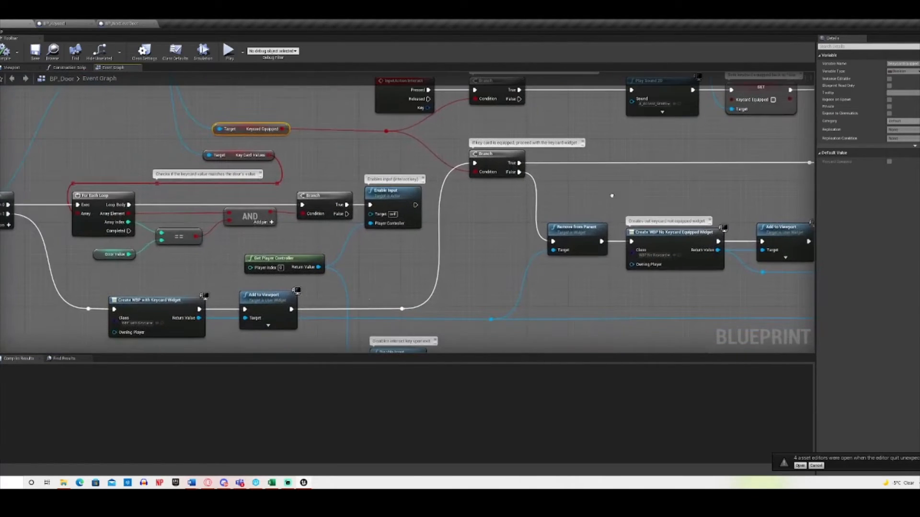
click(168, 302)
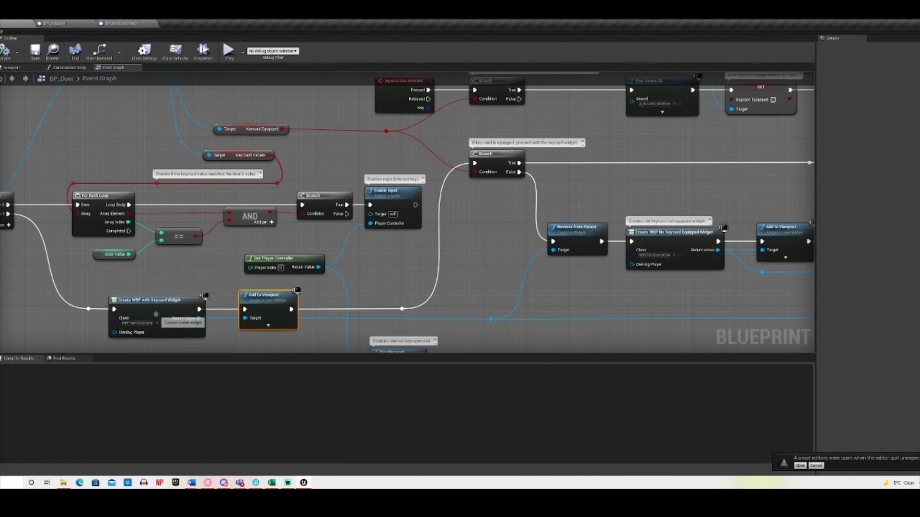
click(271, 304)
right_drag(505, 236, 188, 240)
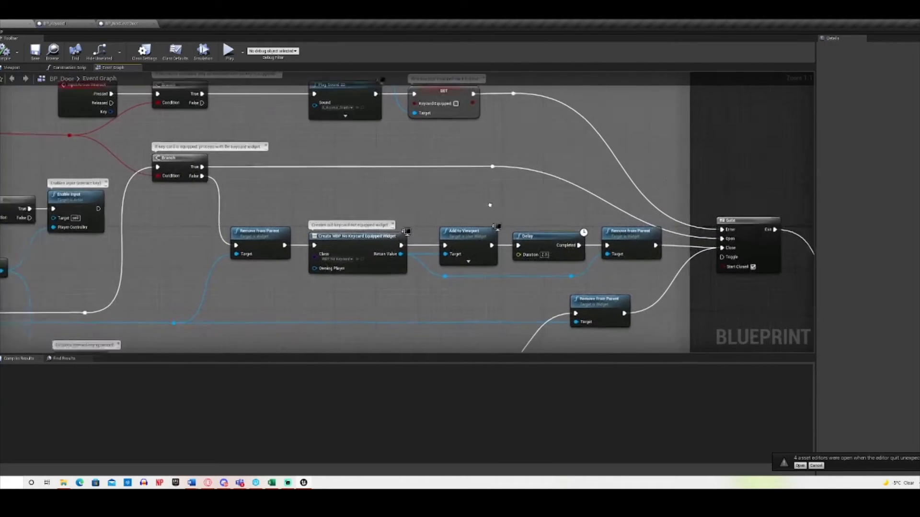
right_drag(491, 205, 409, 203)
click(666, 238)
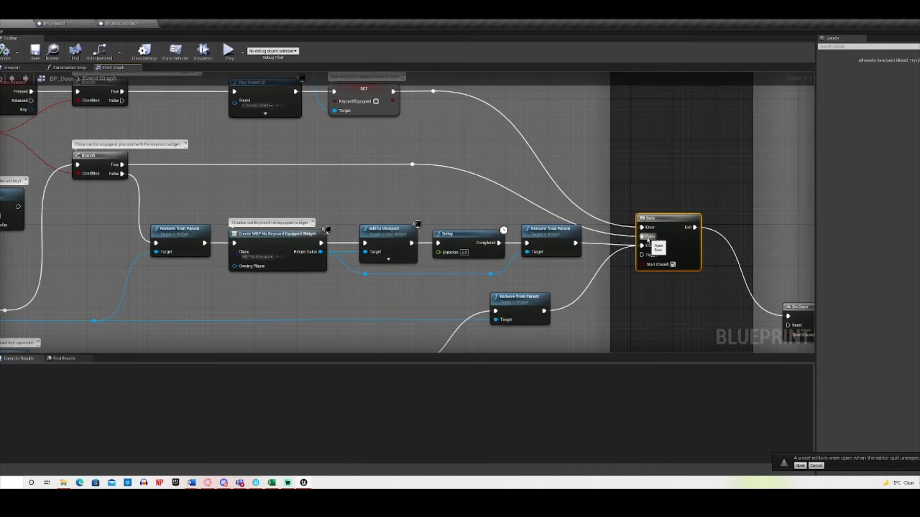
Review the Branch's False path and move the Add to Viewport node slightly closer to the Create WBP No Keycard Equipped Widget node.
right_drag(200, 302, 456, 271)
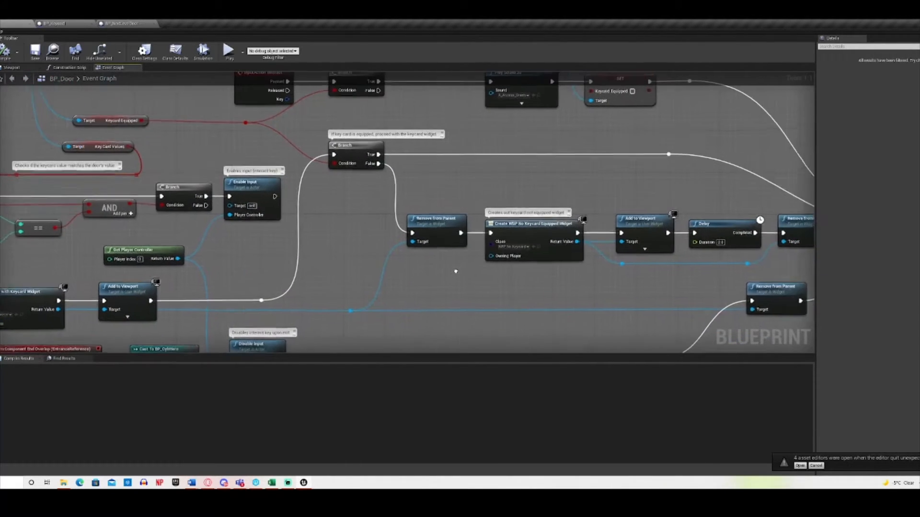
click(415, 240)
right_drag(408, 294, 346, 255)
click(203, 260)
click(436, 198)
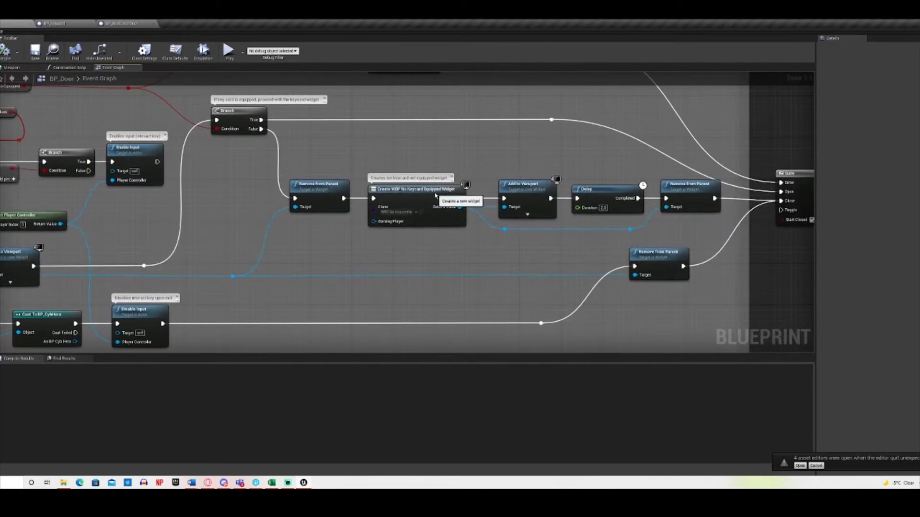
right_drag(435, 198, 366, 236)
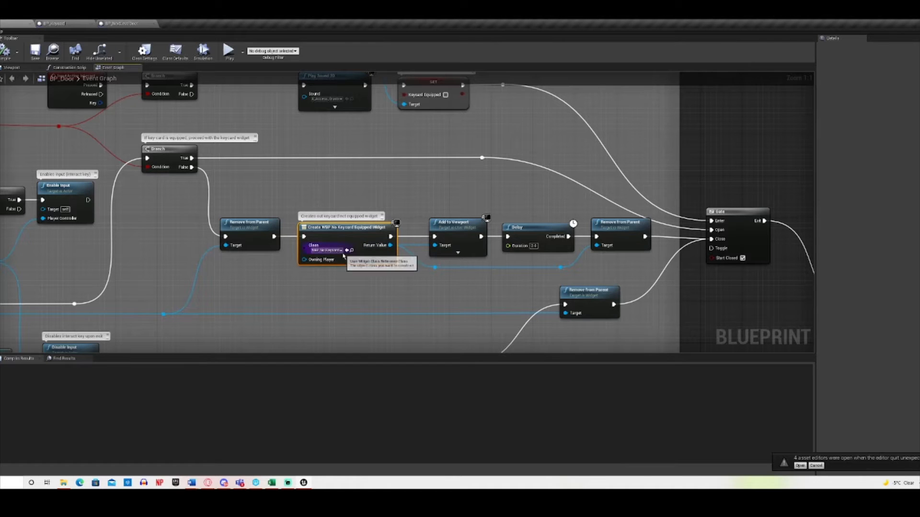
drag(469, 224, 464, 224)
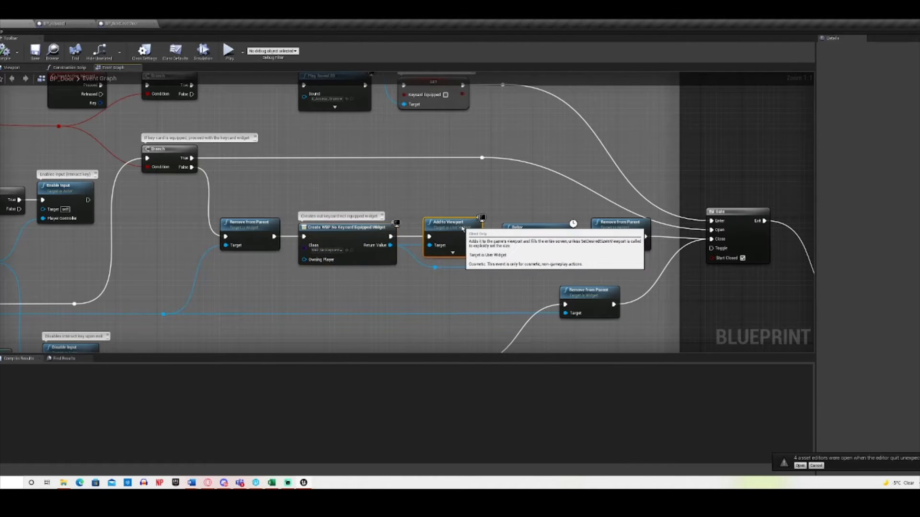
Examine the Delay and Remove from Parent nodes that lead from the no-keycard widget to the Gate's Close input.
click(541, 224)
right_drag(553, 269, 428, 282)
click(491, 241)
right_drag(279, 303, 434, 276)
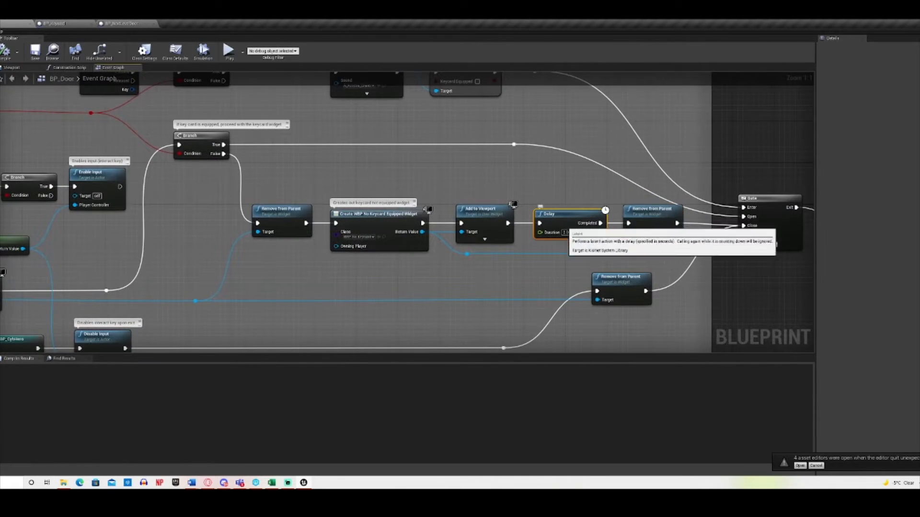
click(563, 221)
right_drag(649, 255, 548, 252)
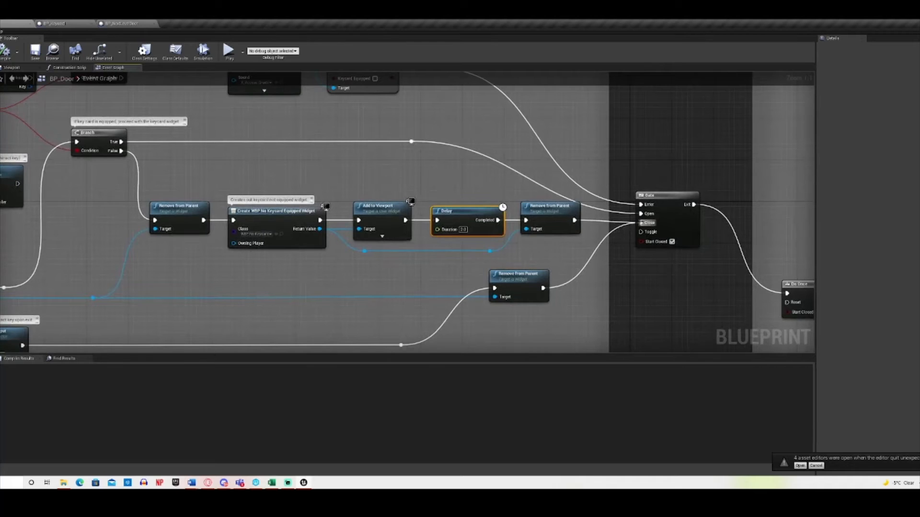
Recheck how the Door Value comparison and its Branch lead to the Enable Input node.
mouse_move(384, 237)
right_down()
mouse_move(386, 253)
mouse_move(594, 193)
right_up()
mouse_move(365, 267)
right_down()
mouse_move(548, 269)
mouse_move(473, 286)
mouse_move(349, 269)
mouse_move(485, 255)
mouse_move(489, 349)
right_up()
right_drag(426, 199, 395, 270)
right_drag(522, 223, 406, 211)
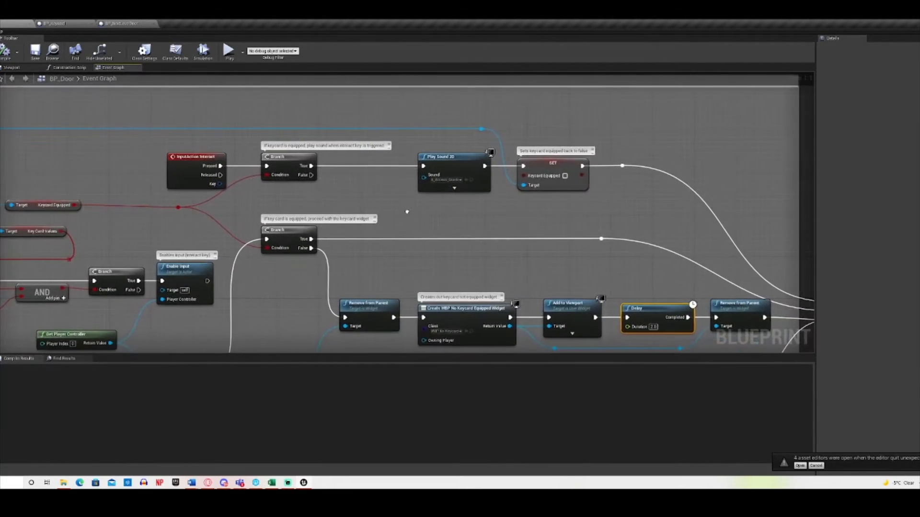
right_drag(314, 193, 457, 185)
right_drag(260, 219, 378, 184)
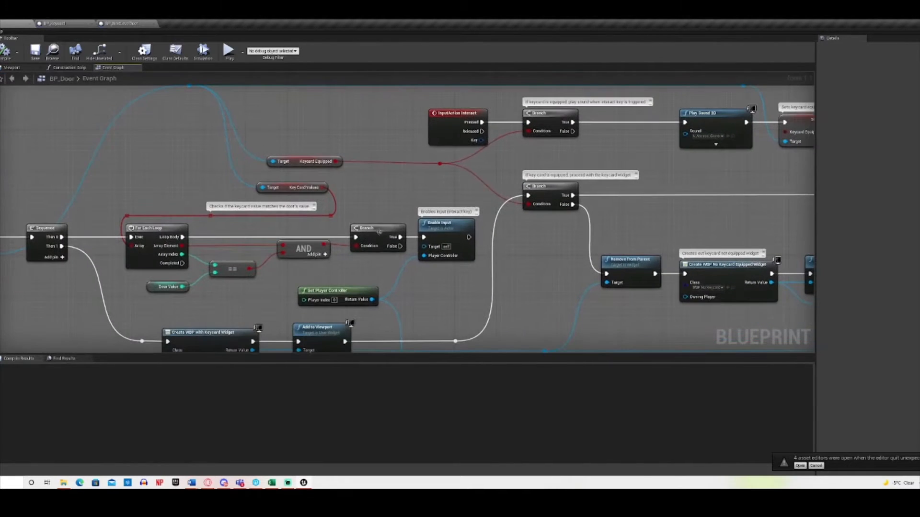
click(379, 232)
click(167, 286)
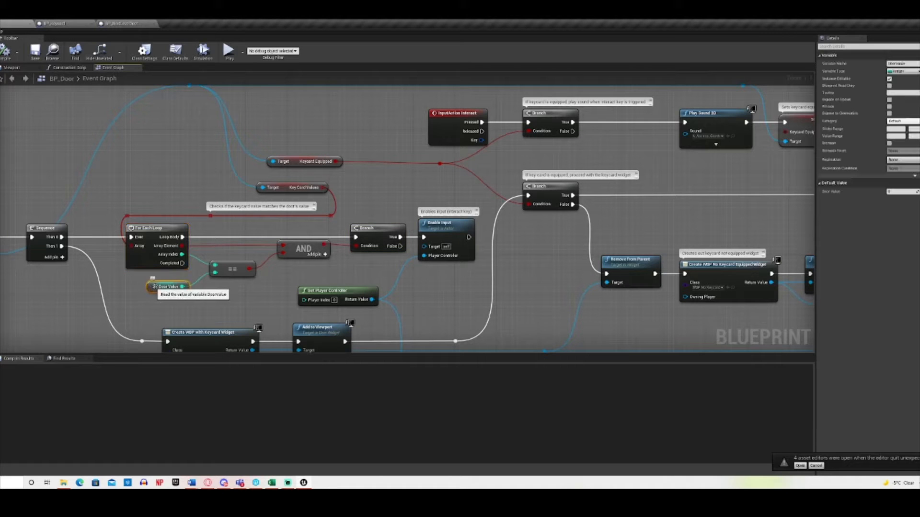
click(369, 232)
click(459, 235)
right_drag(560, 255, 458, 269)
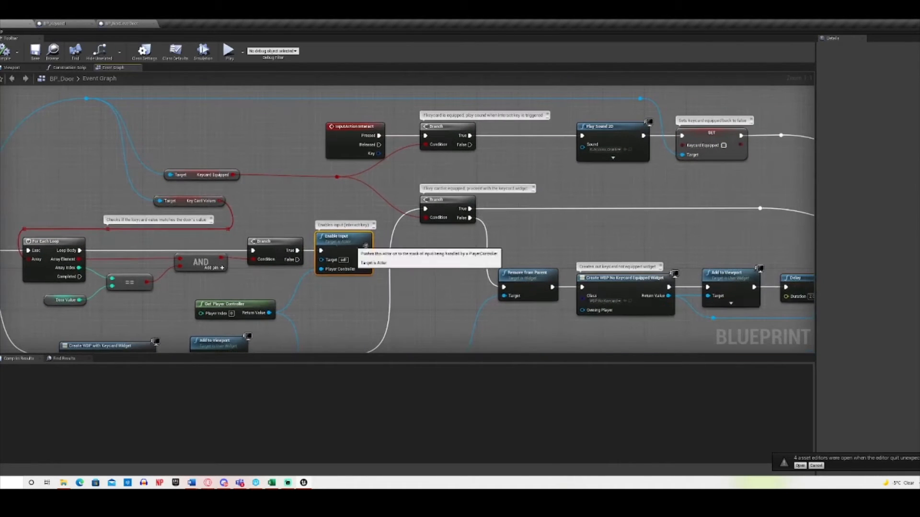
Examine the interact event's chain through the Branch, Play Sound 2D and SET Keycard Equipped nodes.
right_drag(446, 131, 210, 161)
click(367, 164)
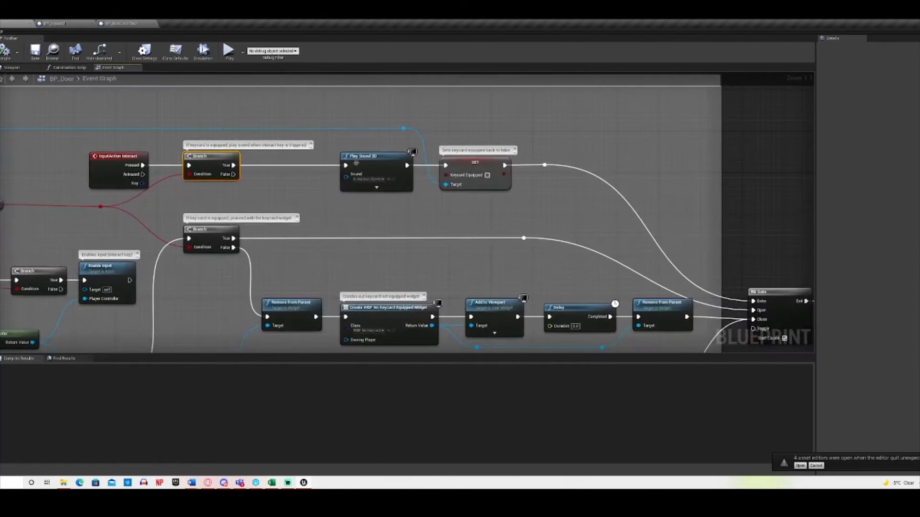
click(378, 158)
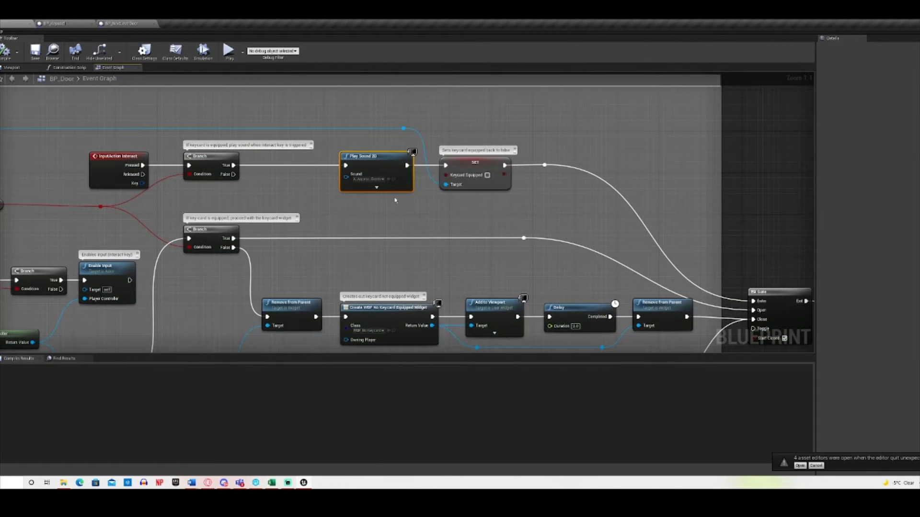
right_drag(456, 218, 381, 213)
click(406, 176)
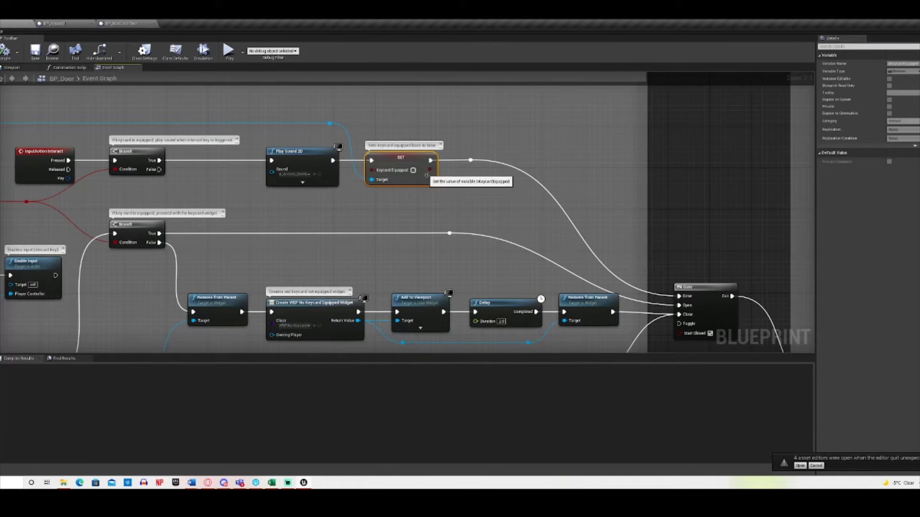
right_drag(424, 224, 481, 229)
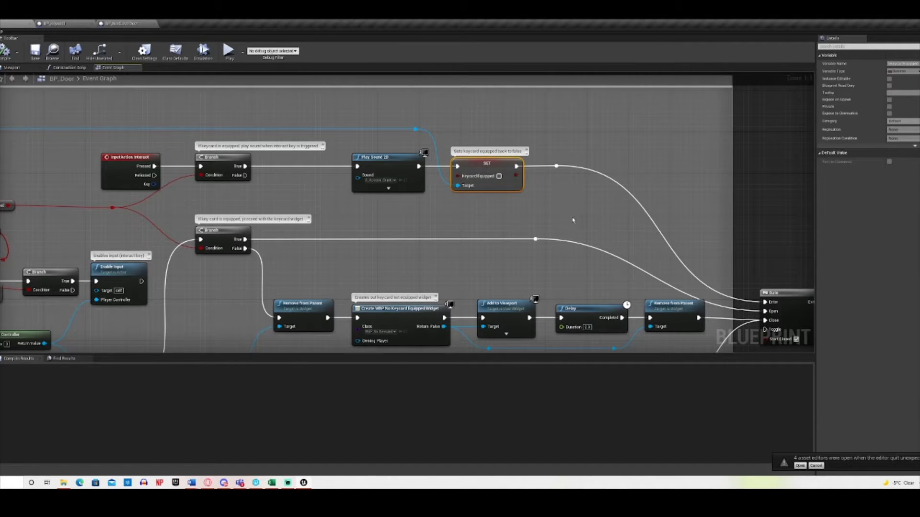
Trace the interact path from its Branch and SET Keycard Equipped node to the Gate's Enter input.
right_drag(573, 220, 389, 188)
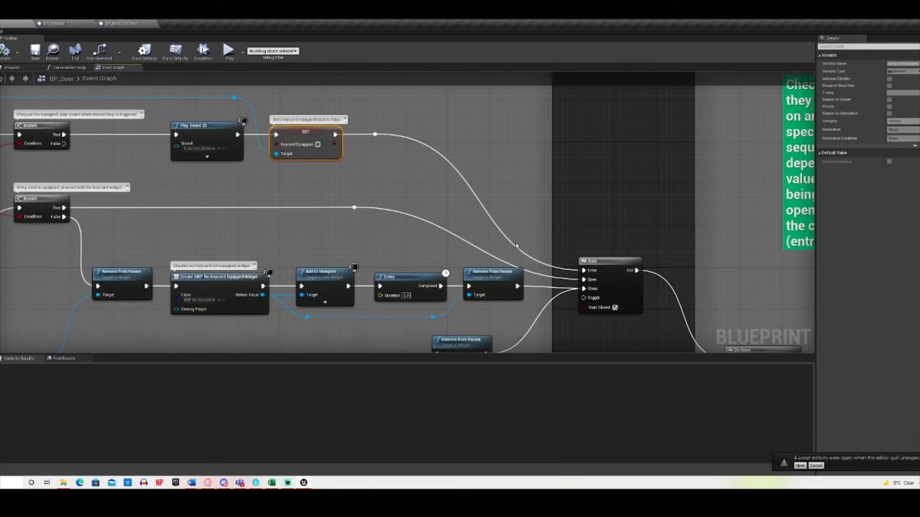
right_drag(564, 231, 684, 255)
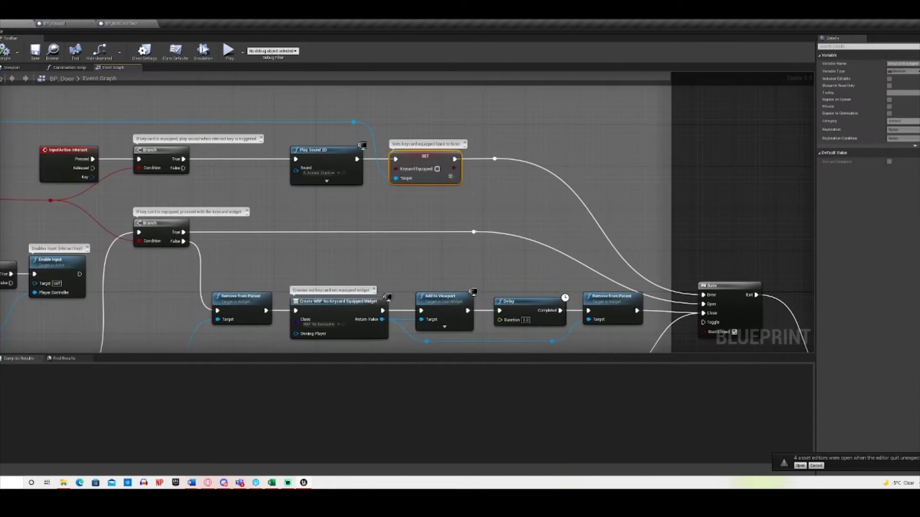
click(162, 167)
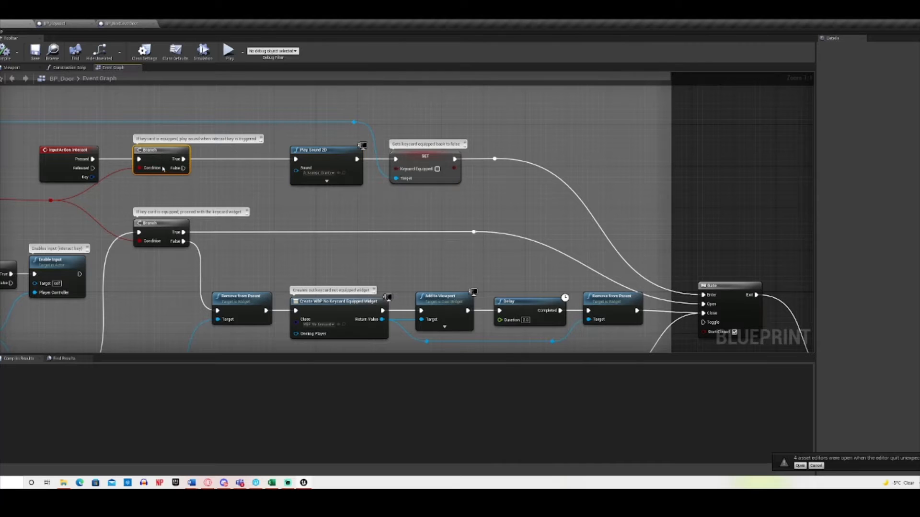
right_drag(524, 209, 309, 161)
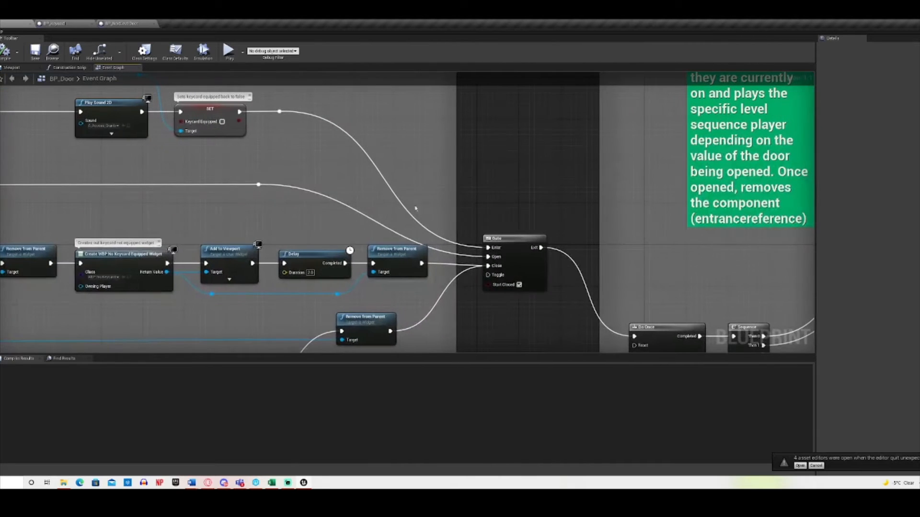
click(500, 251)
right_drag(501, 252, 314, 226)
Inspect the On Component End Overlap event and the properties of its EntranceReference component.
drag(314, 226, 546, 341)
right_drag(304, 257, 184, 308)
right_drag(369, 193, 595, 166)
right_drag(210, 333, 407, 318)
right_drag(165, 311, 365, 297)
right_drag(240, 298, 350, 300)
right_drag(203, 320, 294, 336)
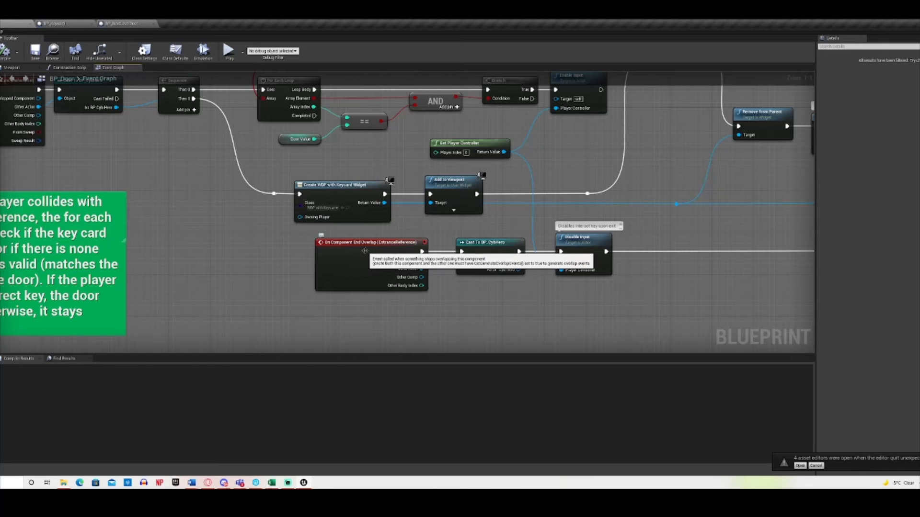
click(366, 251)
right_drag(365, 250, 380, 264)
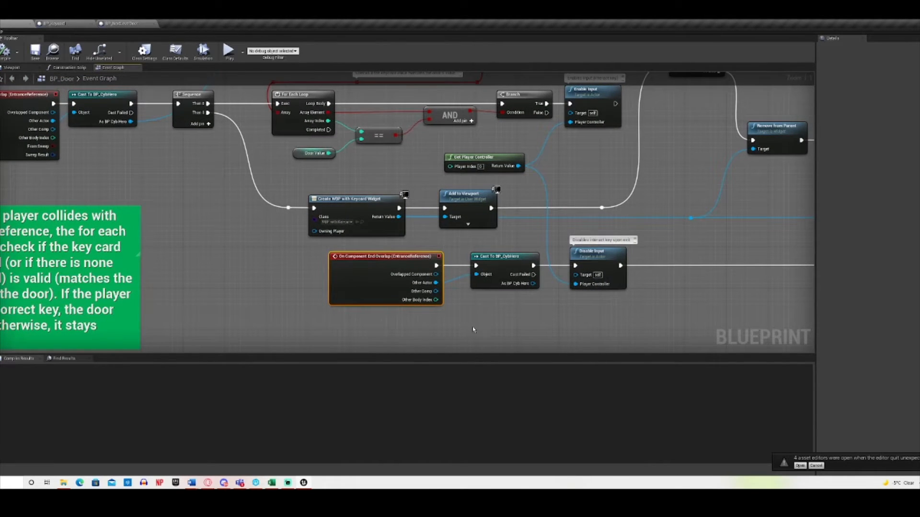
double_click(374, 256)
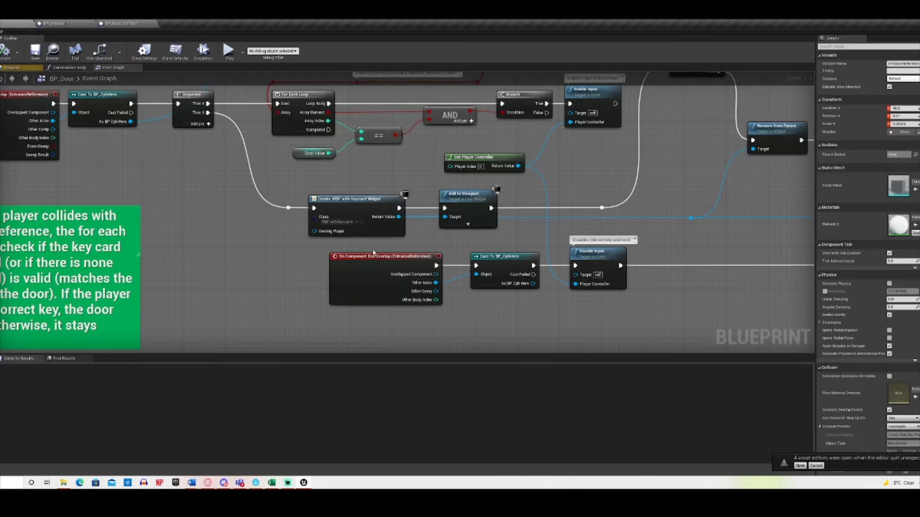
Follow the end-overlap path through Disable Input to the Remove from Parent node that targets the keycard widget.
right_drag(524, 338, 383, 304)
click(435, 247)
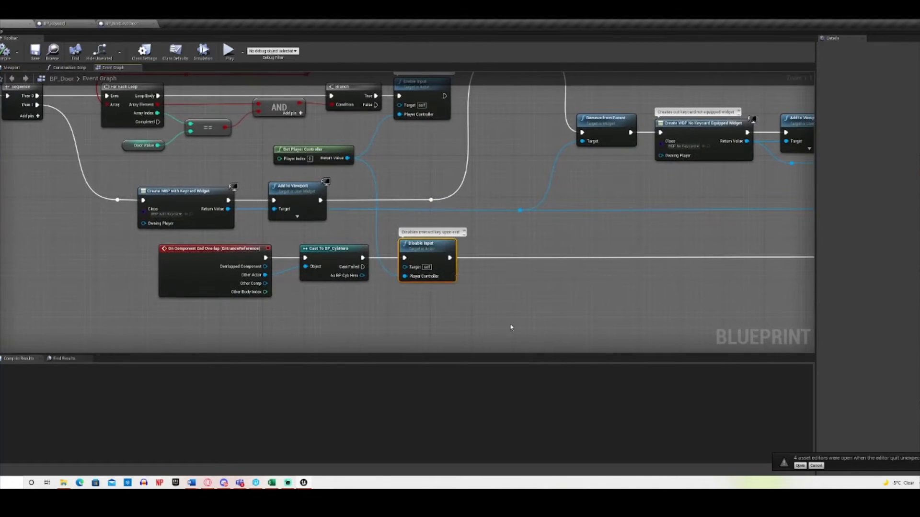
right_drag(511, 324, 371, 329)
right_drag(496, 301, 316, 319)
click(641, 219)
right_drag(584, 294, 544, 324)
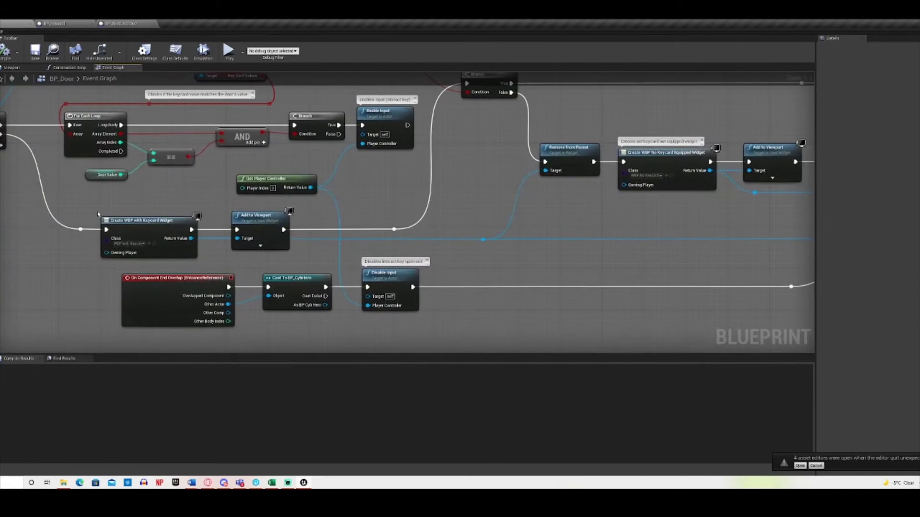
click(121, 223)
right_drag(193, 235, 368, 235)
right_drag(512, 244, 136, 260)
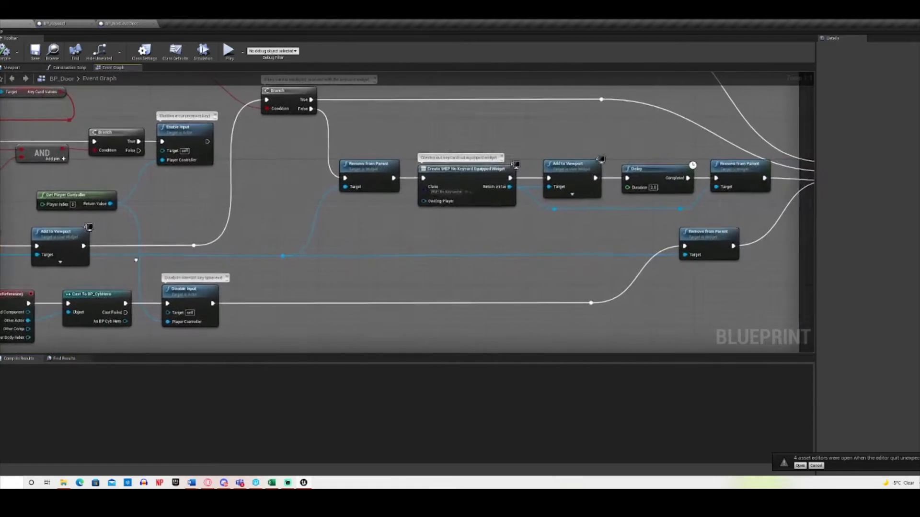
Follow the Gate's Exit through the Do Once and Sequence nodes to the level-specific door-opening sections.
right_drag(413, 280, 408, 261)
right_drag(693, 276, 459, 278)
right_drag(634, 278, 319, 281)
scroll(500, 188, down, 3)
right_drag(533, 192, 288, 225)
scroll(347, 215, up, 3)
scroll(287, 225, down, 6)
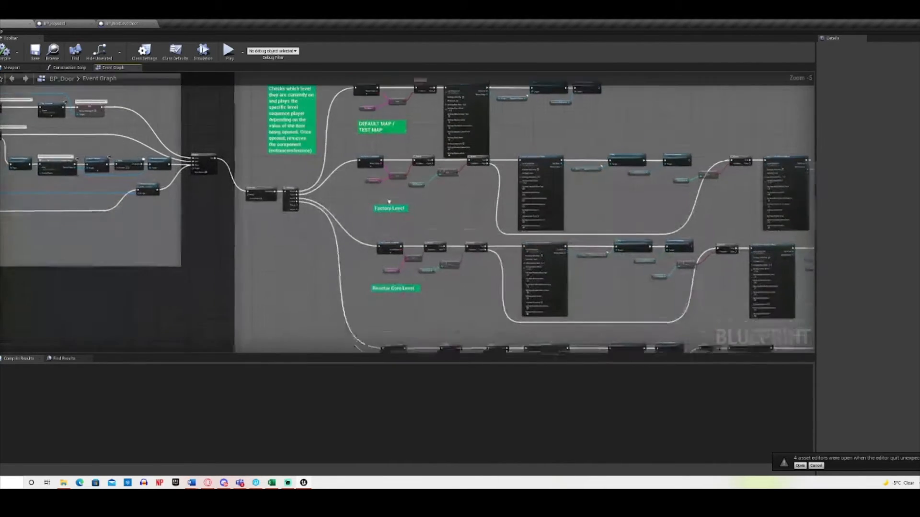
Examine how the Sequence node branches to the level sections, starting with the Default Map / Test Map and Factory Level checks.
right_drag(389, 202, 368, 306)
scroll(341, 289, up, 3)
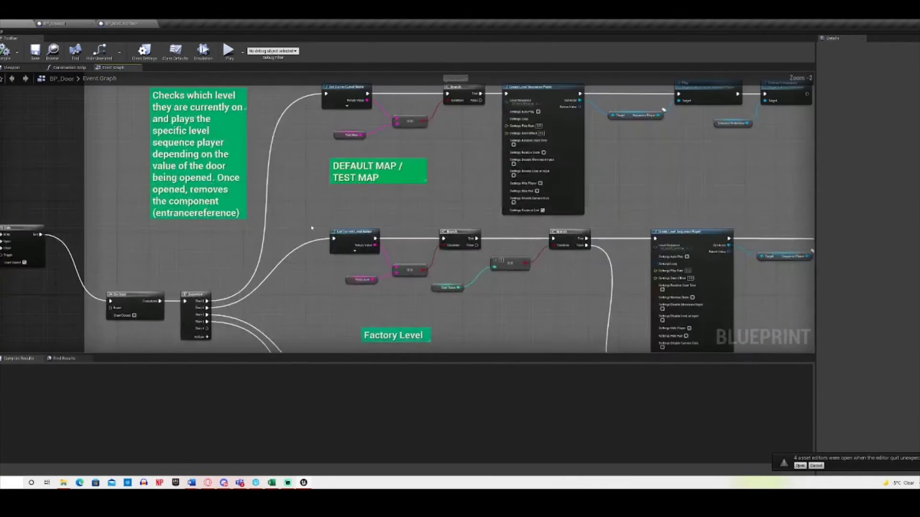
right_drag(312, 228, 307, 311)
right_drag(453, 285, 498, 207)
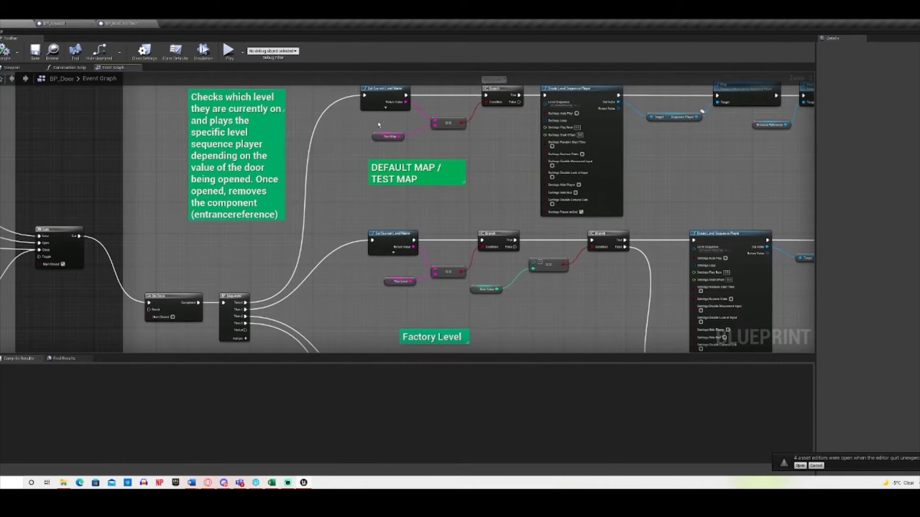
right_drag(539, 168, 446, 178)
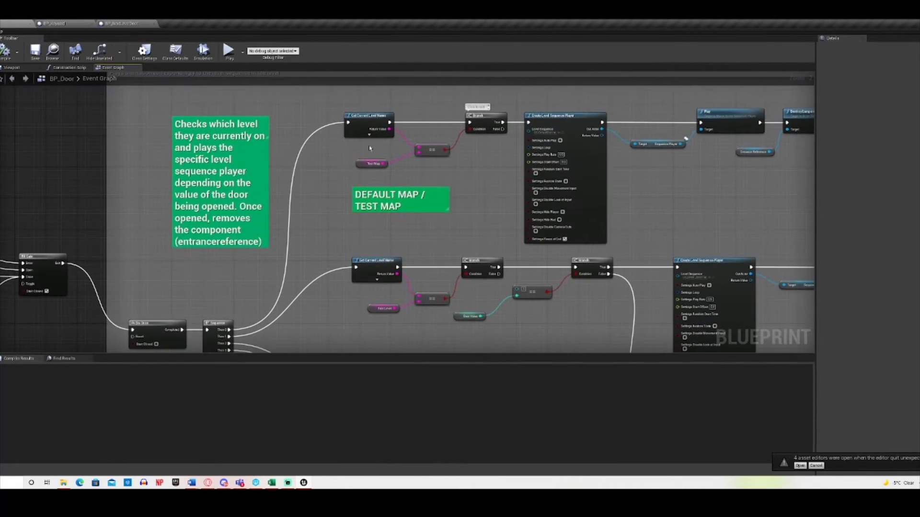
drag(470, 185, 471, 185)
click(479, 192)
right_drag(479, 207, 555, 134)
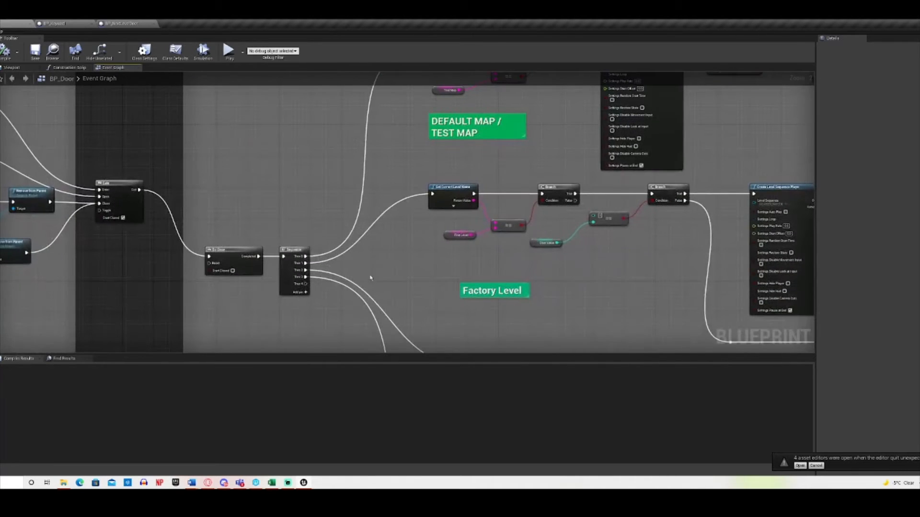
right_drag(400, 263, 315, 338)
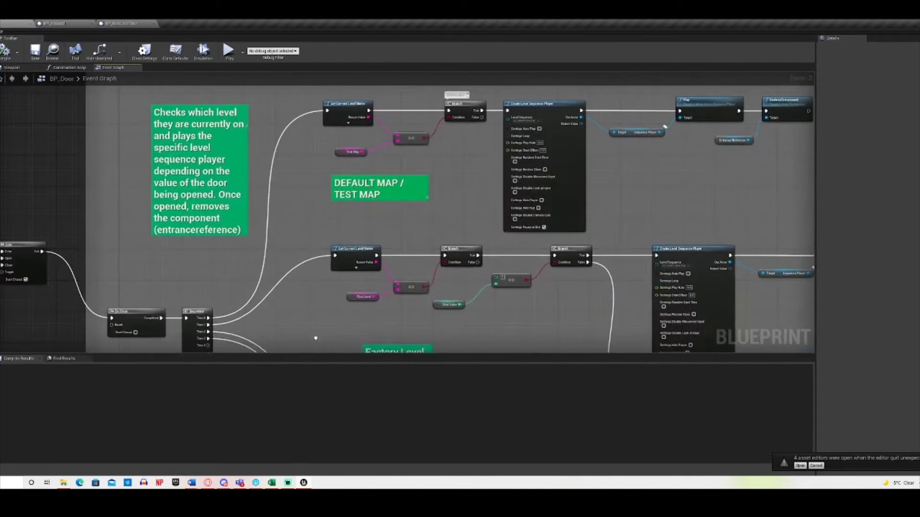
Inspect the Default Map / Test Map check that compares Get Current Level Name with Test Map and feeds the Branch.
right_drag(441, 199, 468, 215)
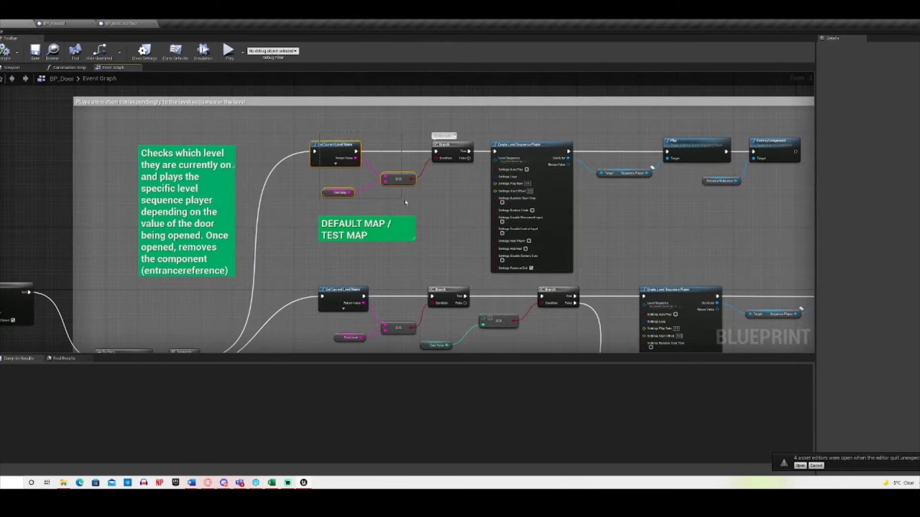
drag(405, 203, 408, 204)
click(461, 215)
right_drag(462, 216, 326, 210)
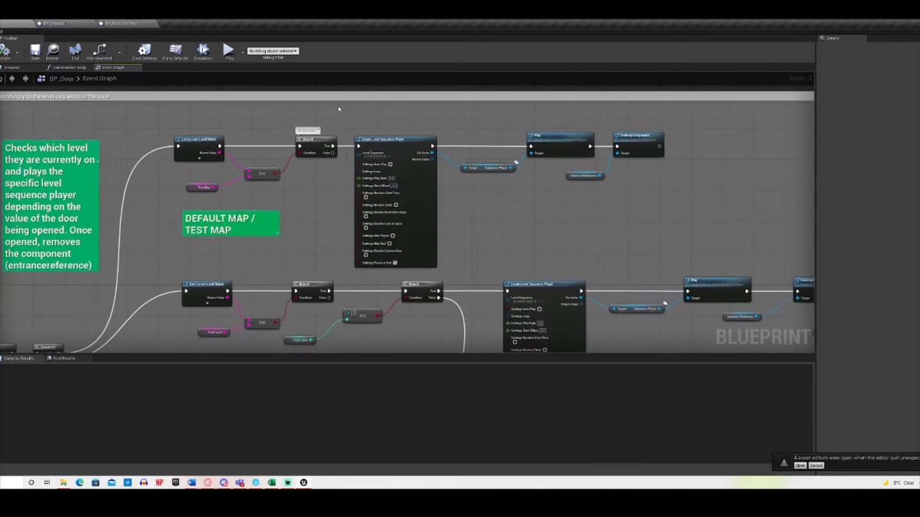
drag(327, 122, 386, 167)
click(490, 244)
Follow the test map's Create Level Sequence Player node and its Level Sequence input through to the Play node.
drag(402, 124, 666, 207)
click(452, 205)
right_drag(452, 205, 530, 233)
scroll(469, 185, up, 2)
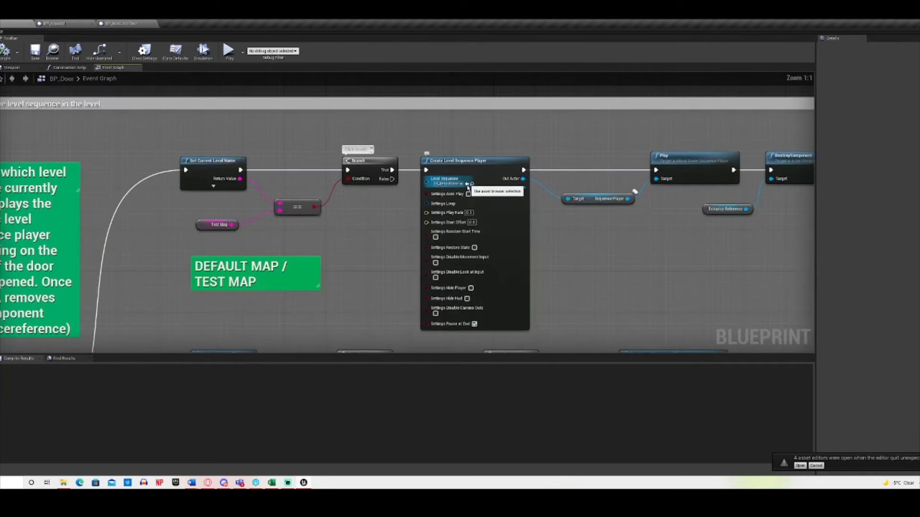
right_drag(622, 259, 533, 251)
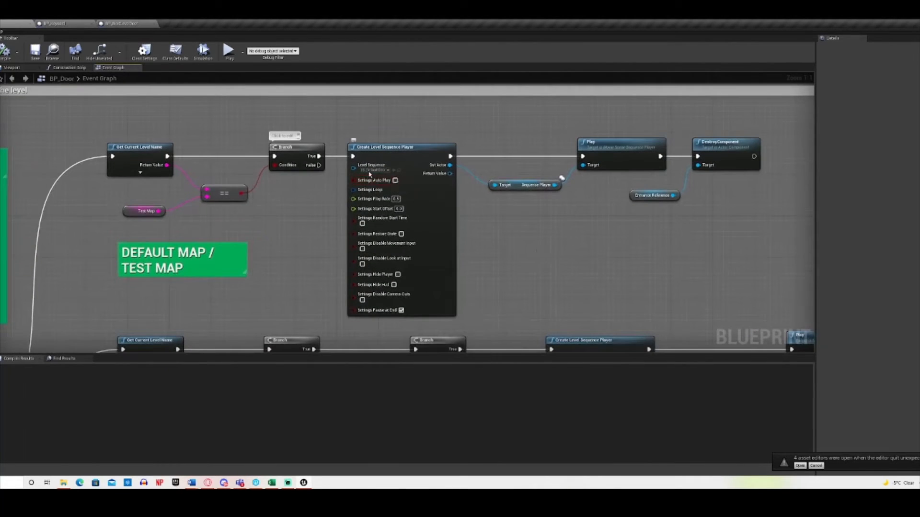
right_drag(617, 246, 482, 238)
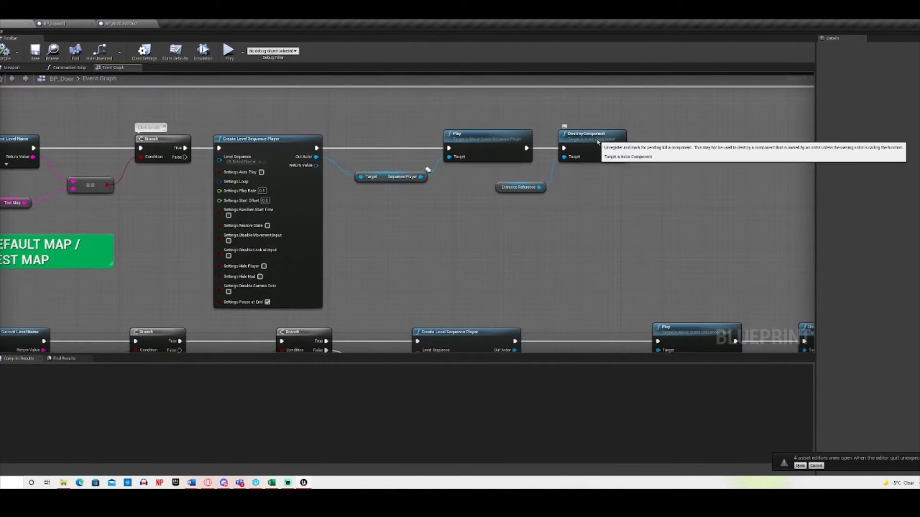
Inspect the test map's Play and DestroyComponent nodes and the properties of the Entrance Reference targeted for removal.
click(519, 188)
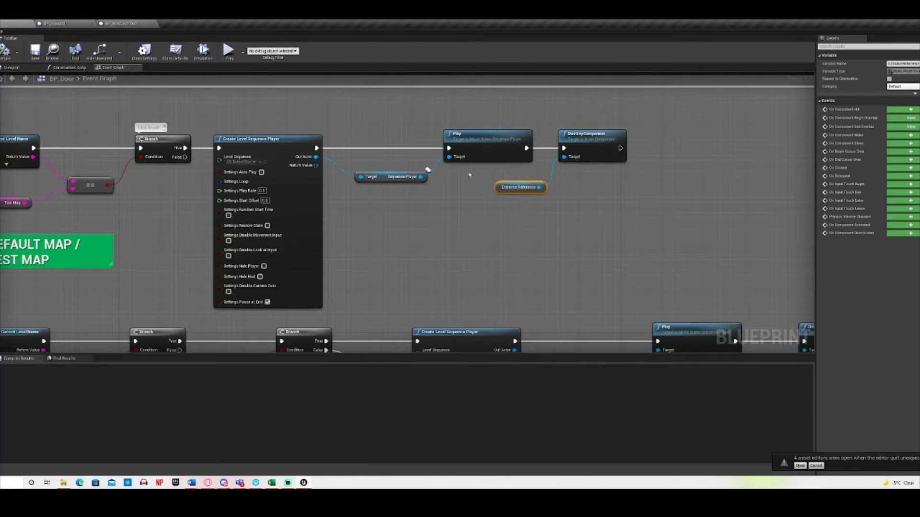
click(489, 146)
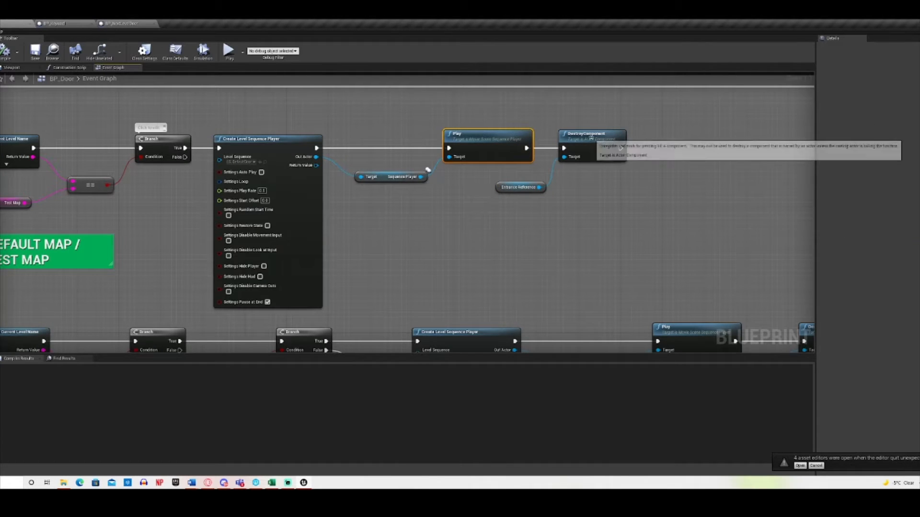
click(520, 188)
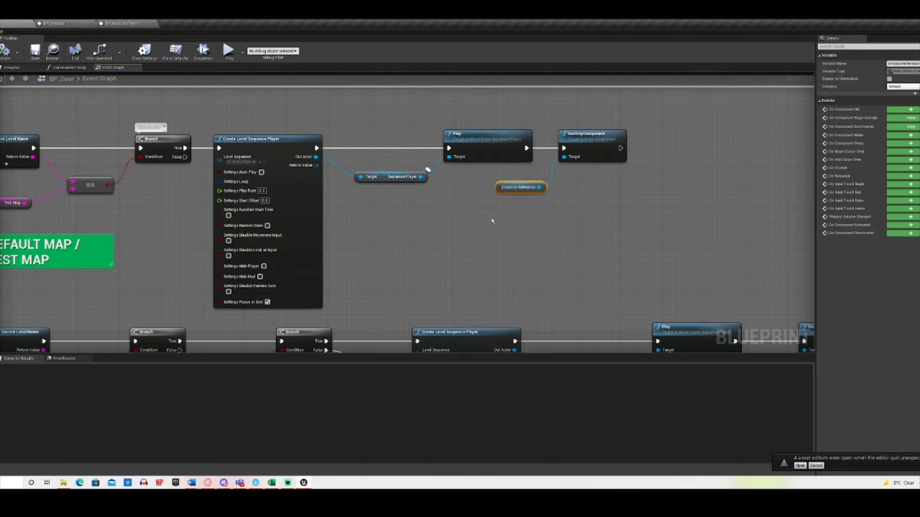
right_drag(486, 240, 653, 208)
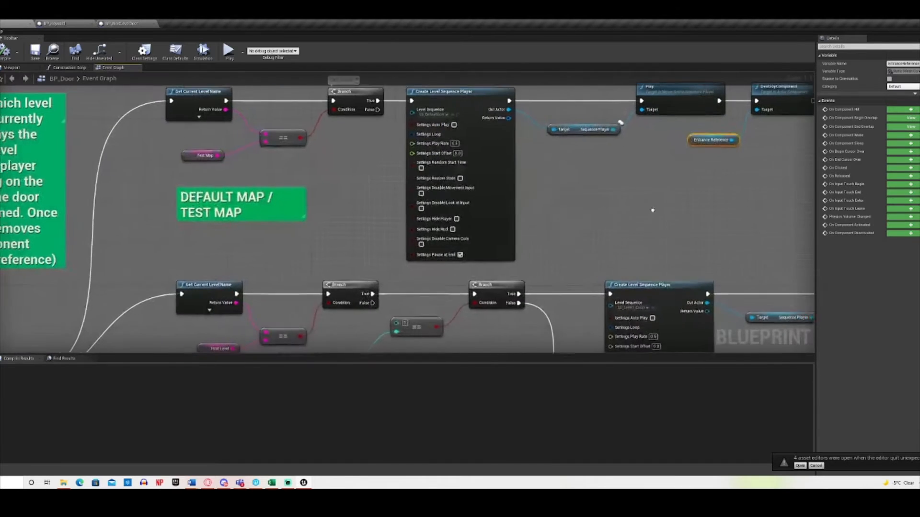
right_drag(584, 245, 324, 140)
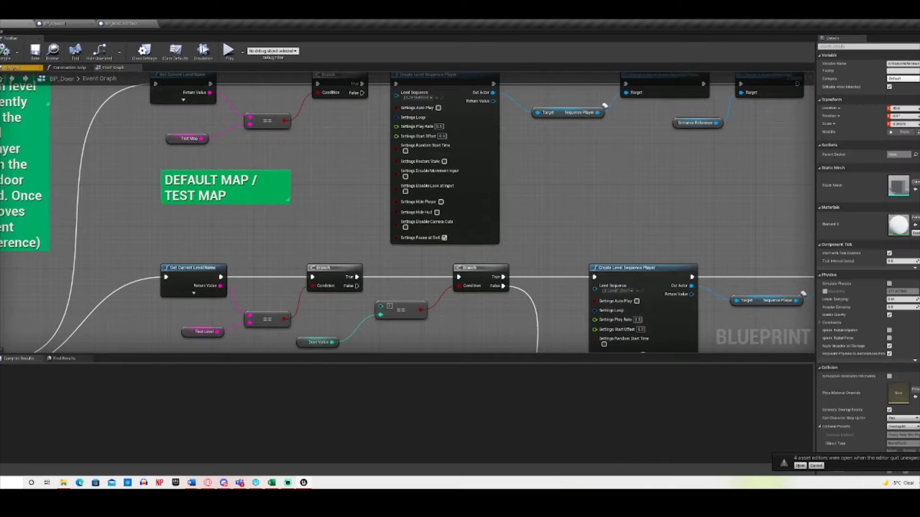
Examine the Factory Level section's level-name and Door Value checks.
right_drag(210, 221, 352, 104)
right_drag(247, 285, 163, 298)
right_drag(248, 159, 319, 190)
drag(318, 185, 491, 316)
right_drag(492, 315, 452, 134)
Examine the Reactor Core Level section's Second Level comparison and the Door Value check feeding its second Branch.
drag(326, 220, 457, 287)
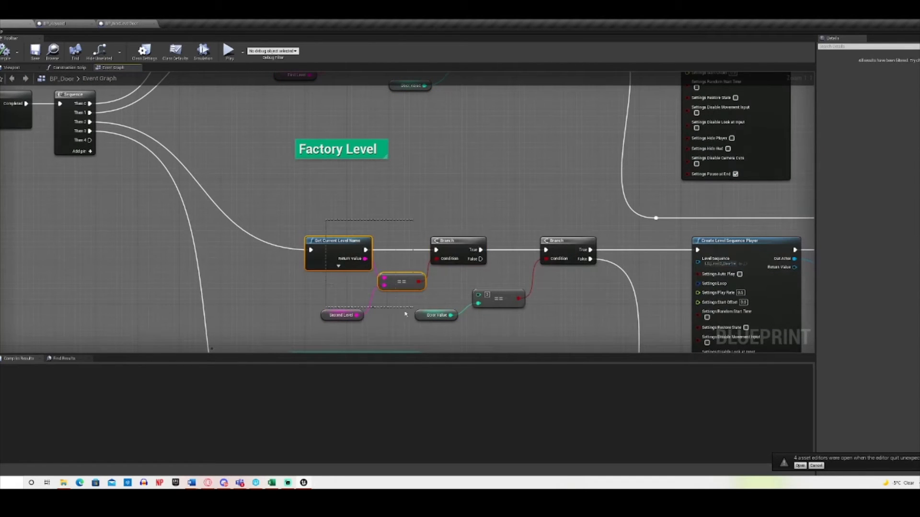
drag(406, 315, 391, 315)
click(429, 196)
right_drag(429, 197, 329, 130)
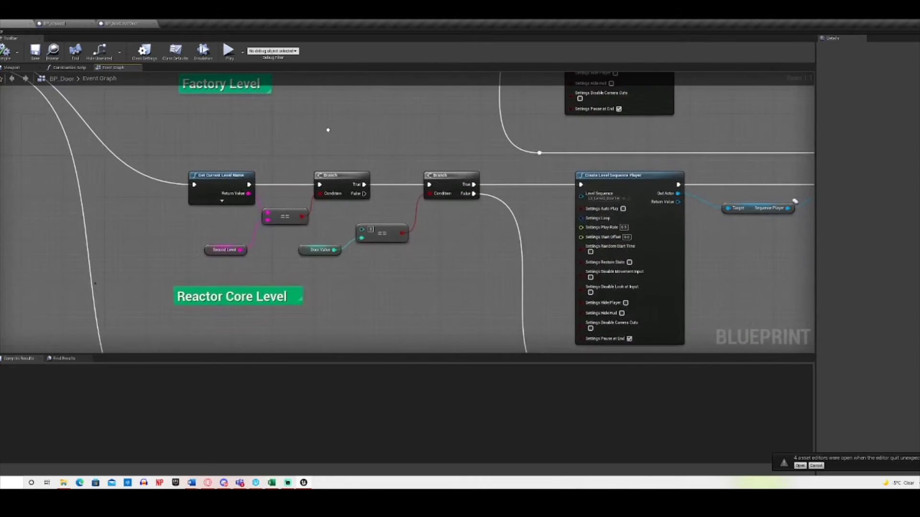
right_drag(429, 212, 374, 257)
drag(281, 161, 374, 290)
right_drag(374, 290, 329, 148)
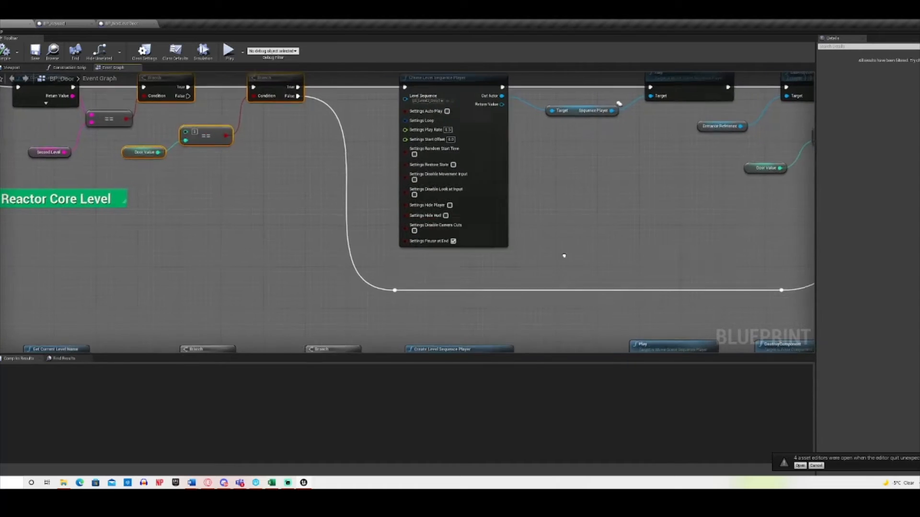
Follow the Reactor Core Level's False path to the second Door Value check, its sequence player and DestroyComponent node.
right_drag(565, 256, 335, 272)
right_drag(616, 212, 495, 76)
right_drag(396, 261, 331, 262)
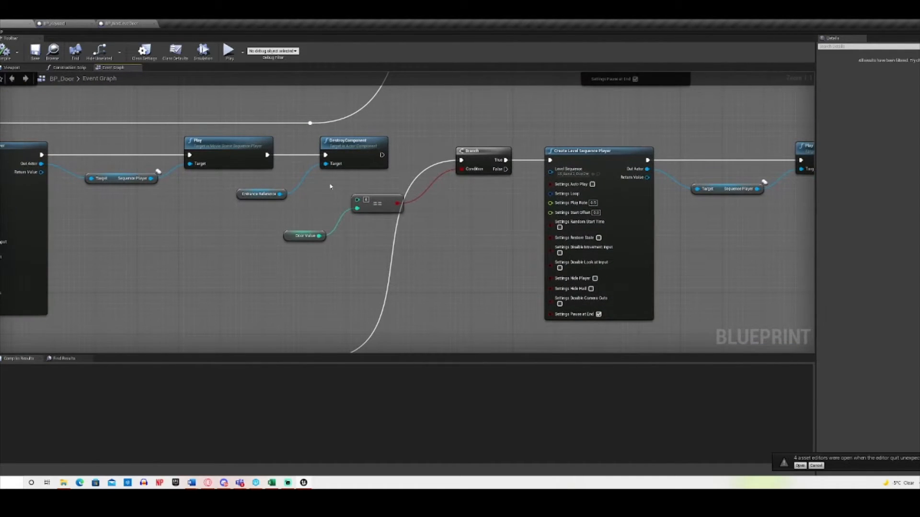
drag(317, 181, 505, 274)
right_drag(530, 273, 462, 297)
click(451, 251)
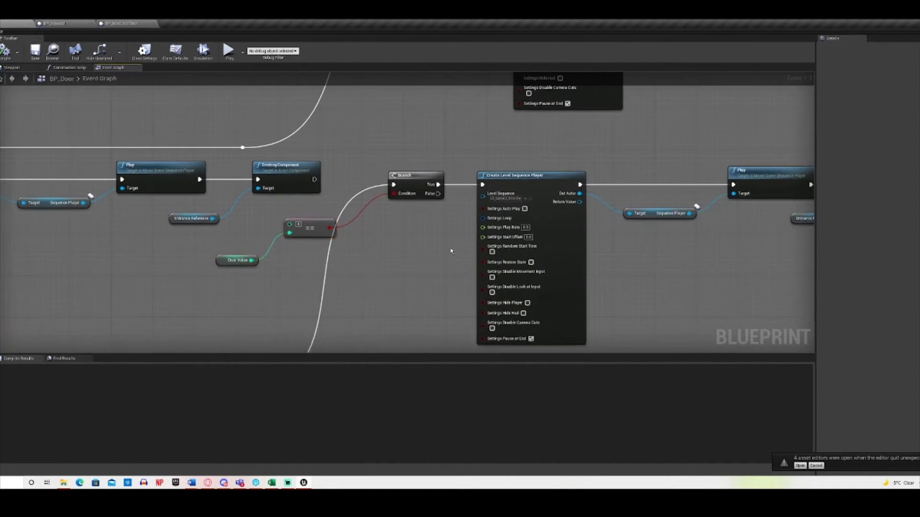
right_drag(451, 251, 235, 240)
drag(290, 136, 738, 330)
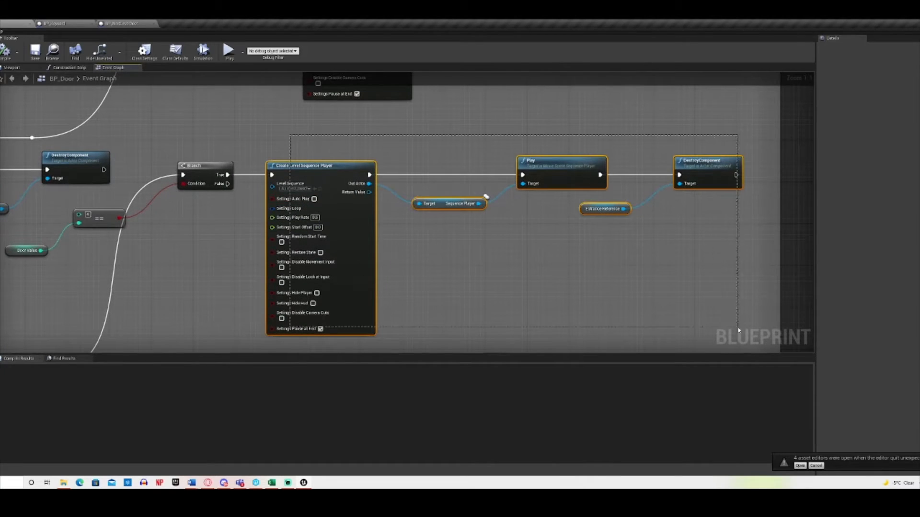
Review the full BP_Door graph, comparing the level-specific door-opening sections from the test map to the Chaos Chamber.
scroll(616, 259, down, 7)
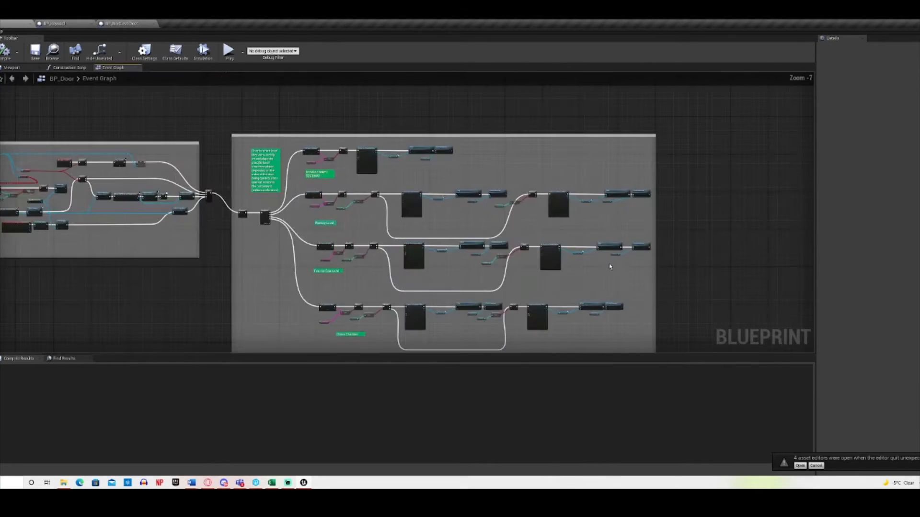
right_drag(591, 295, 604, 255)
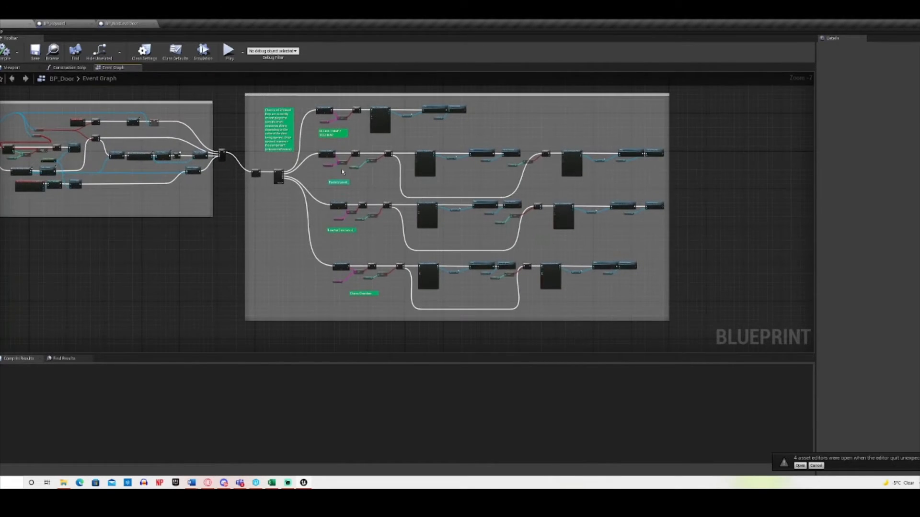
click(634, 191)
drag(336, 206, 577, 239)
key(ctrl+z)
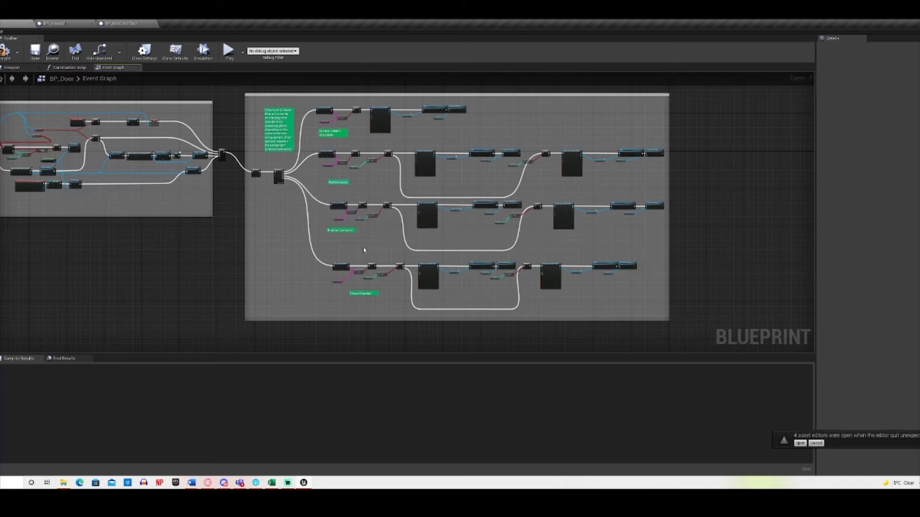
drag(645, 252, 647, 252)
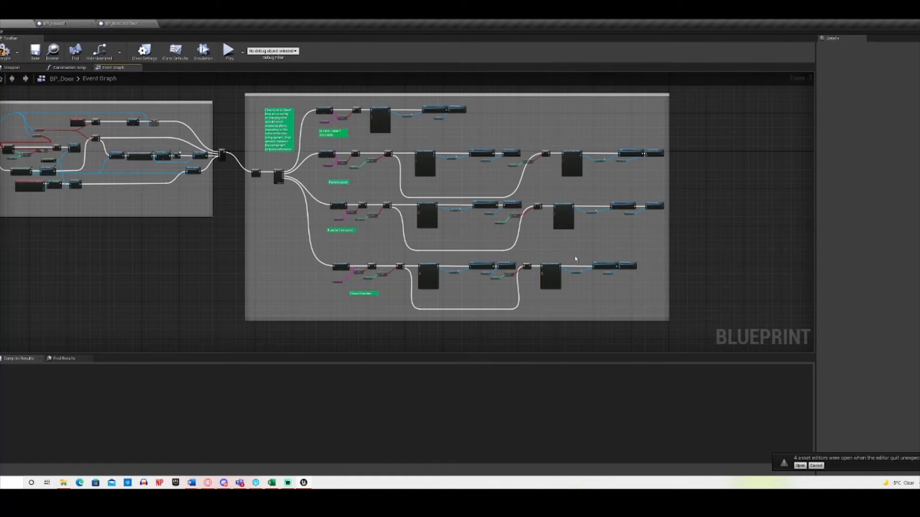
scroll(549, 249, up, 3)
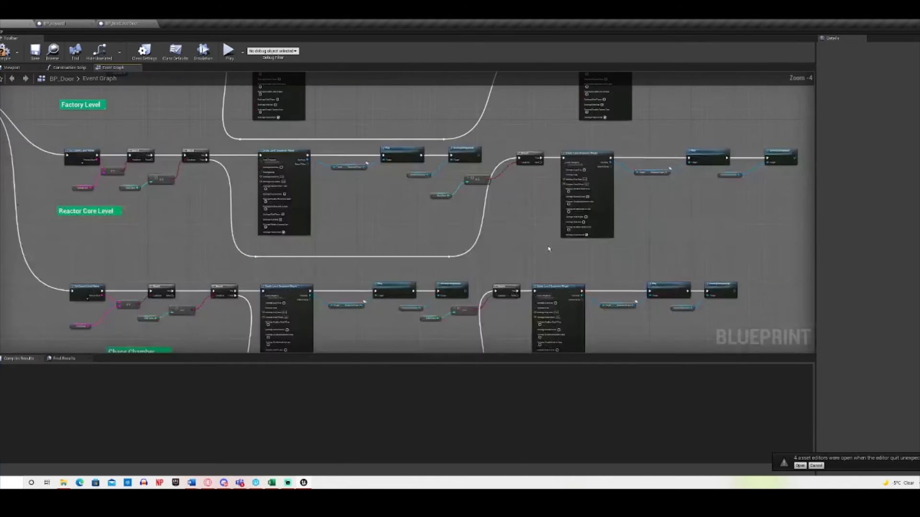
scroll(691, 196, down, 5)
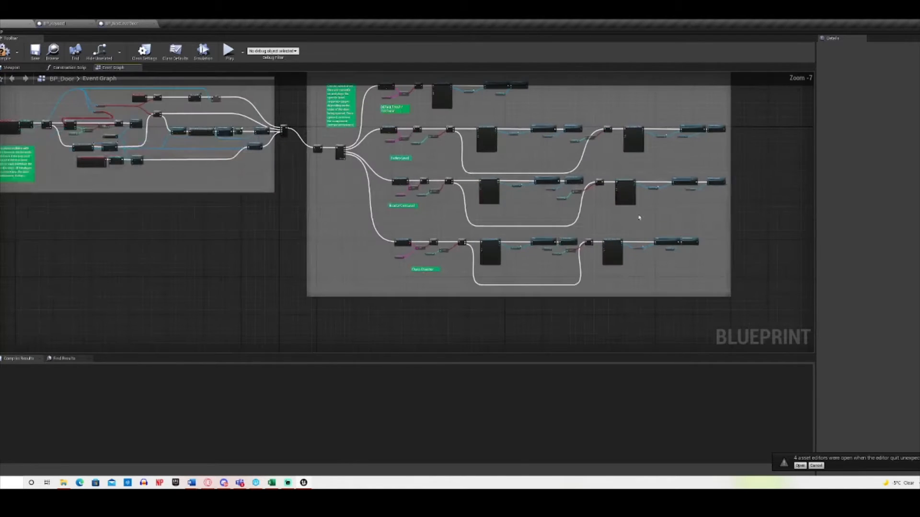
right_drag(366, 298, 453, 340)
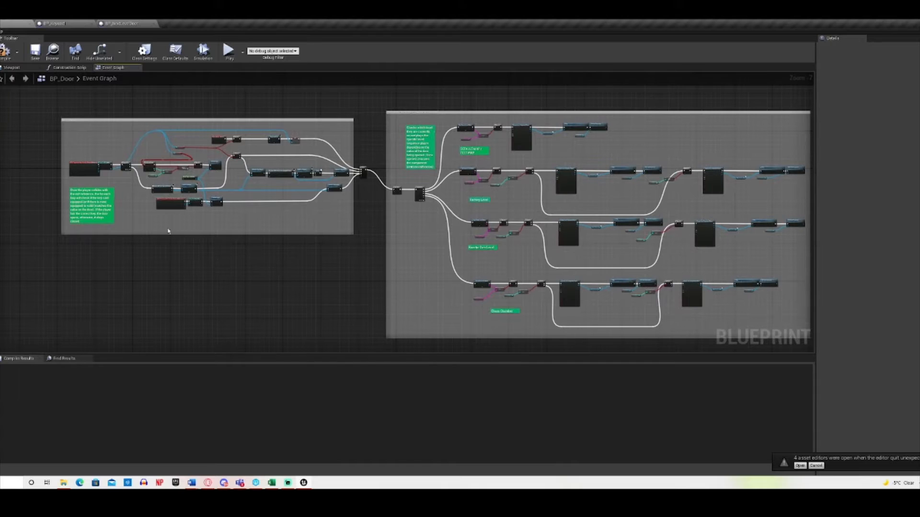
Compile and save BP_Door, and switch to the BP_Keycard Blueprint.
click(6, 52)
click(36, 52)
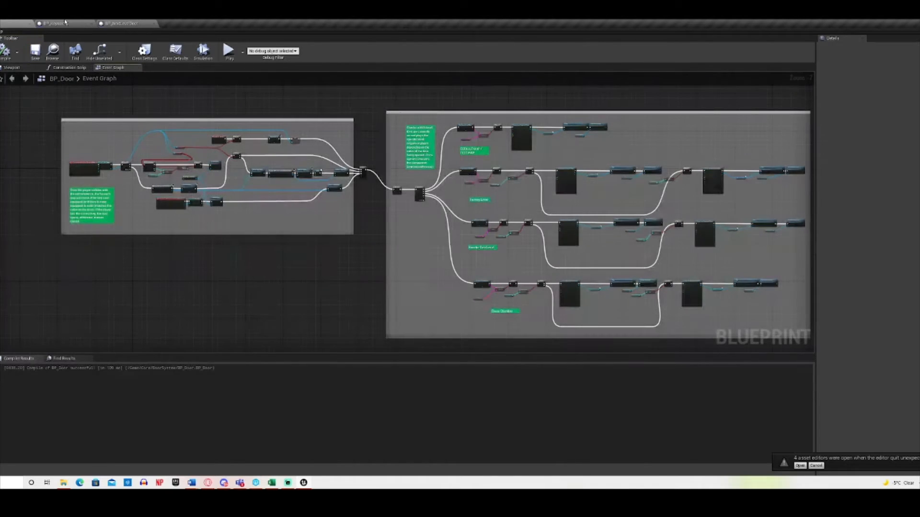
click(57, 24)
Inspect the Keycard System's On Component Begin Overlap event and the character cast node it runs.
scroll(277, 225, up, 5)
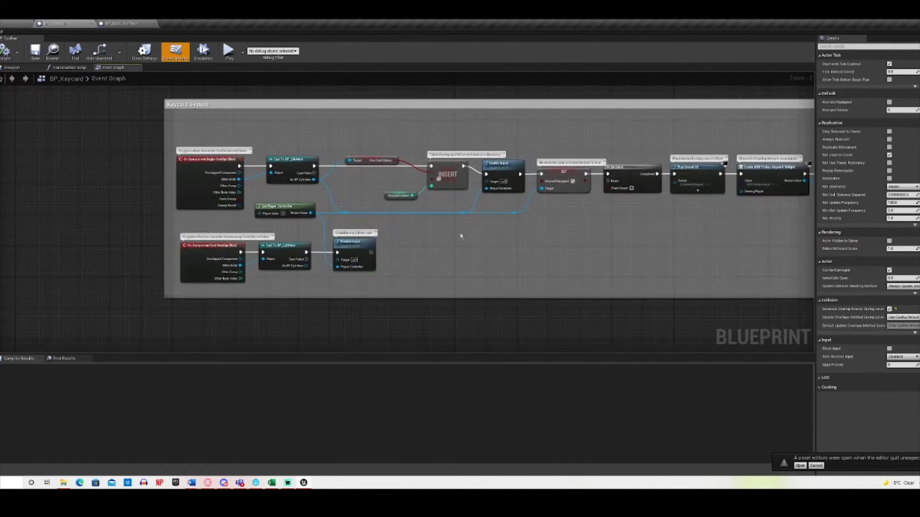
click(187, 204)
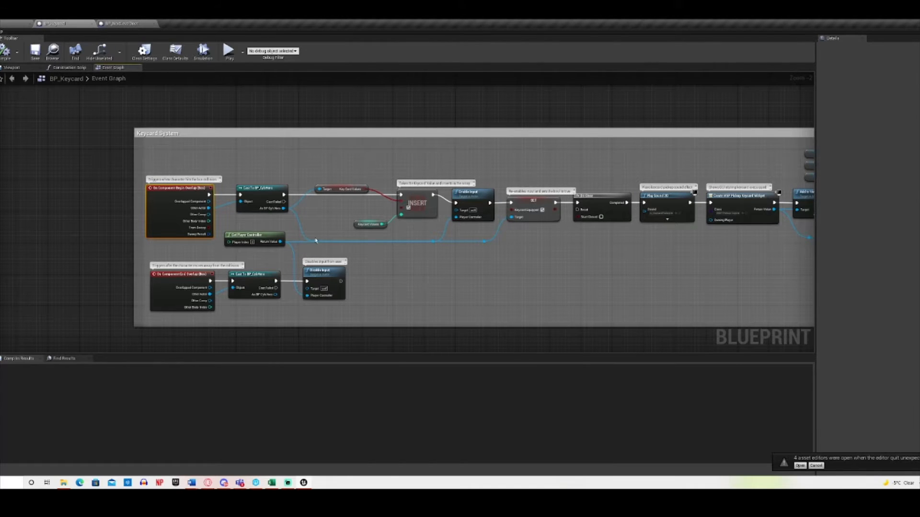
click(264, 192)
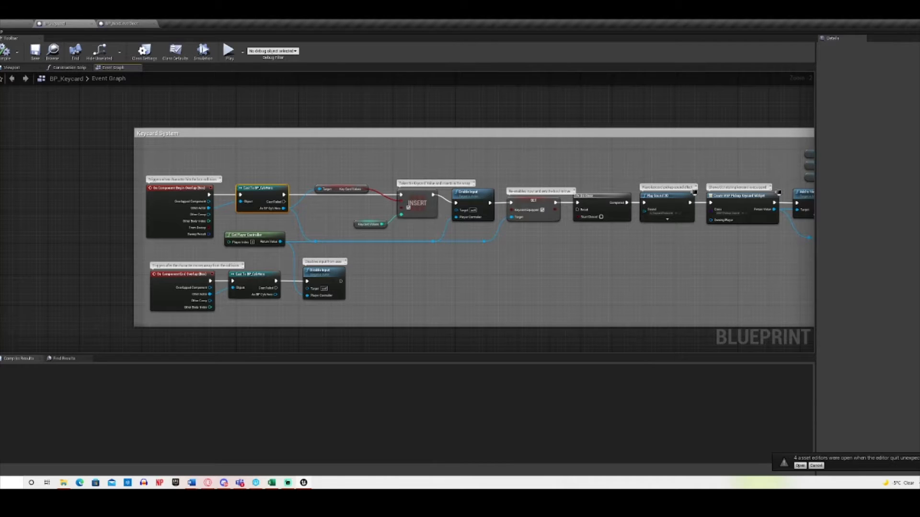
Inspect BP_Keycard's class defaults and the box collision component around the keycard mesh in the 3D preview.
click(0, 61)
click(176, 52)
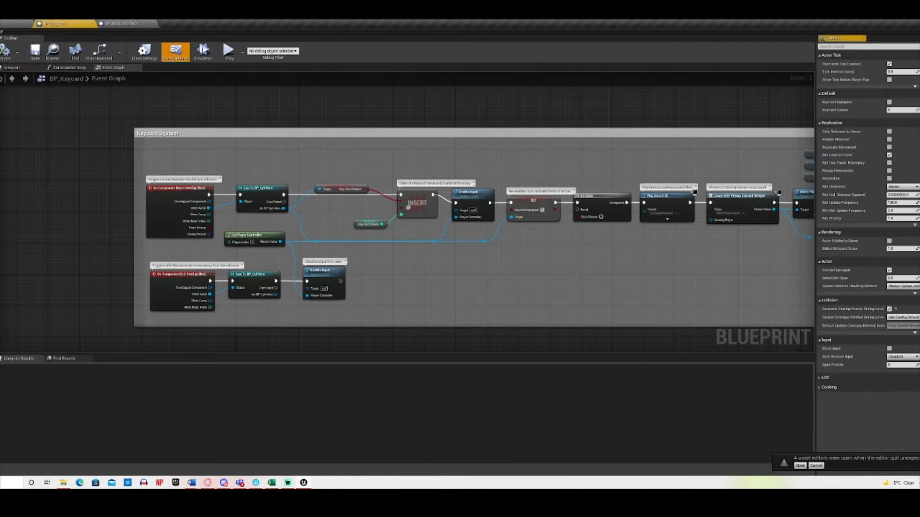
click(12, 67)
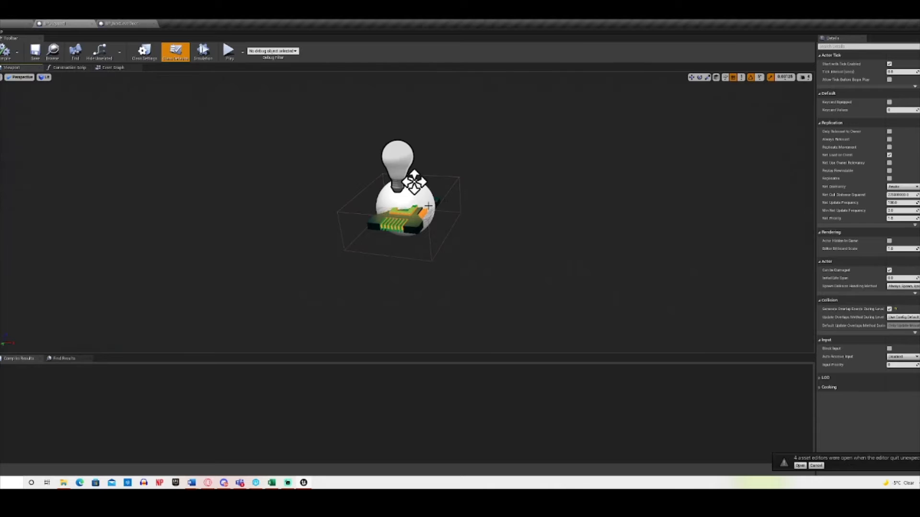
click(459, 228)
right_drag(458, 228, 527, 225)
scroll(857, 313, down, 2)
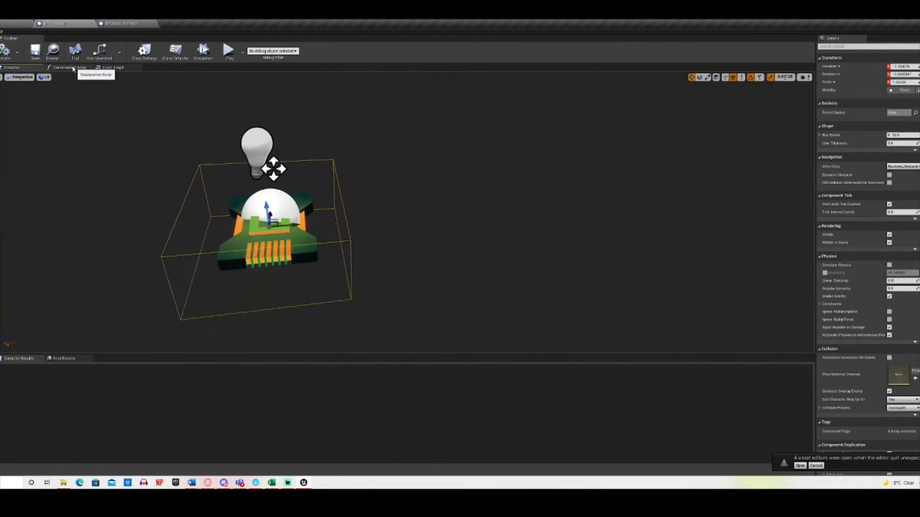
Return to BP_Keycard's event graph and inspect the Insert node with its Key Card Values array and Keycard Values integer inputs.
click(110, 68)
right_drag(374, 261, 482, 252)
scroll(489, 242, up, 2)
right_drag(563, 271, 463, 263)
drag(354, 159, 359, 159)
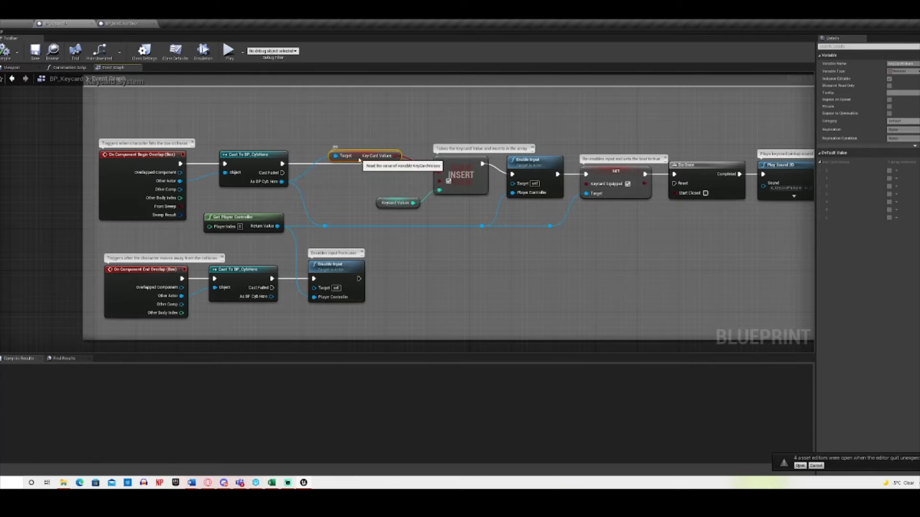
click(395, 203)
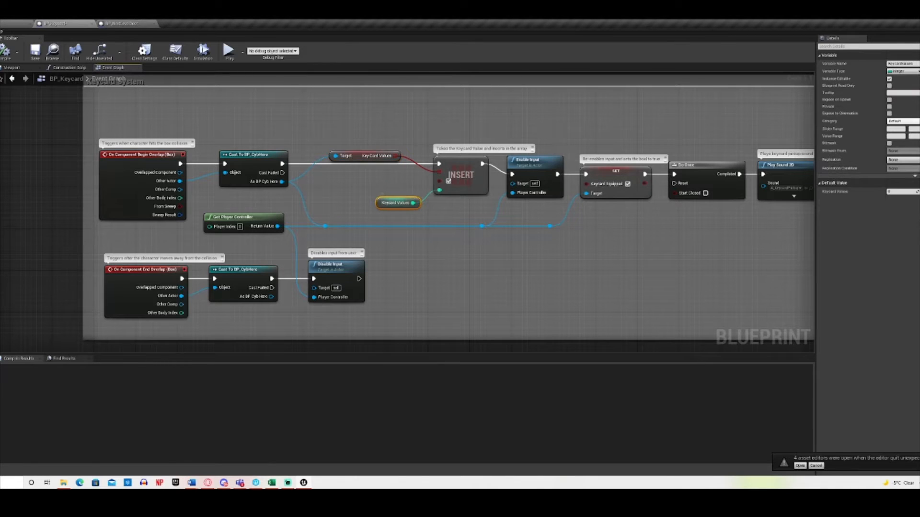
click(473, 176)
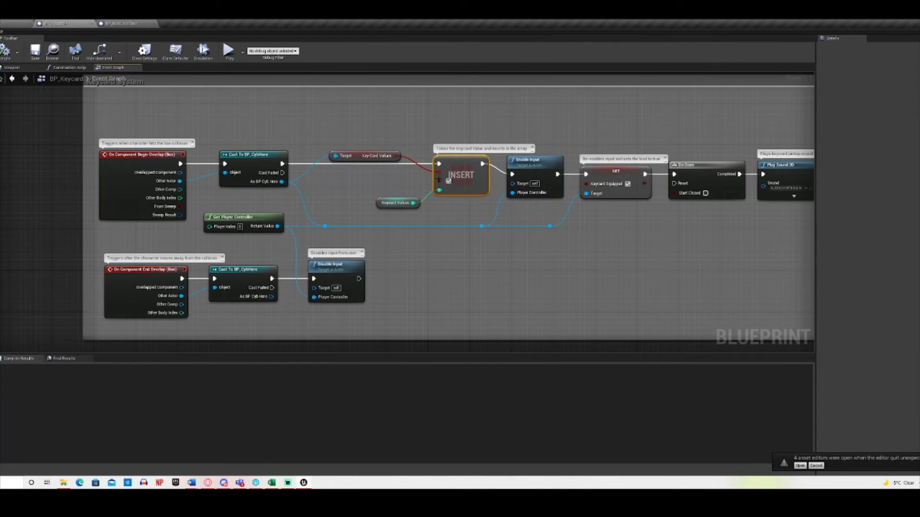
click(383, 204)
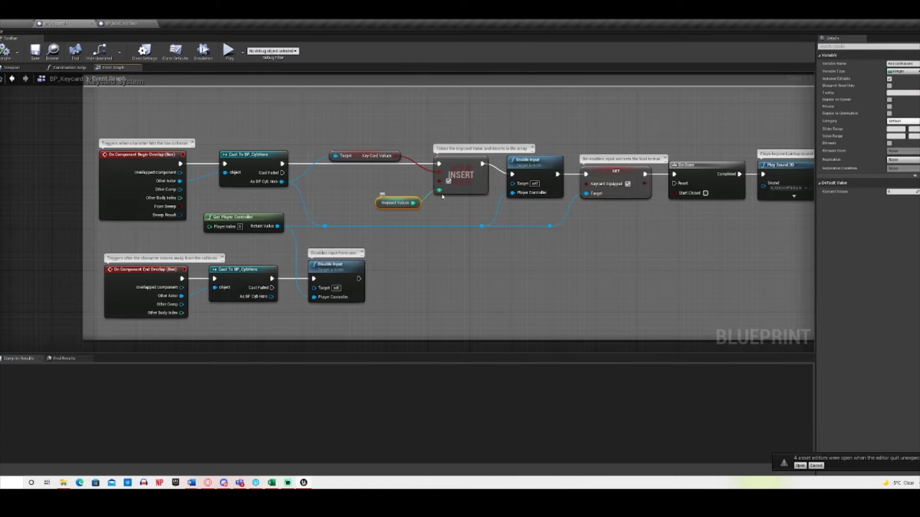
click(373, 157)
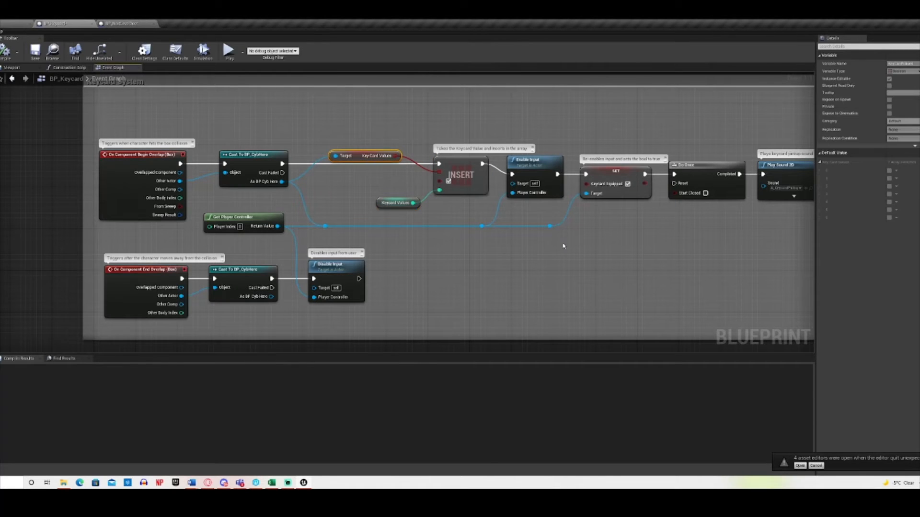
Inspect the Enable Input node and the Set Keycard Equipped node following the array insert.
click(534, 184)
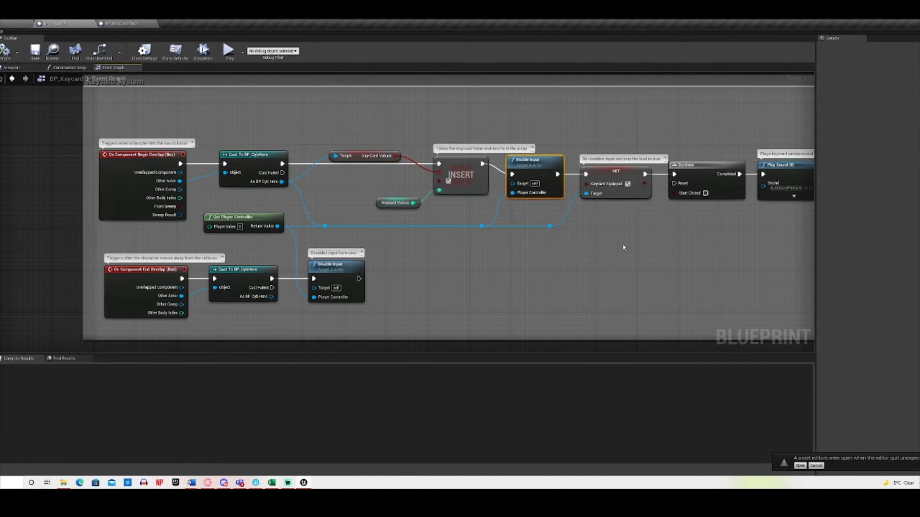
right_drag(661, 233, 562, 237)
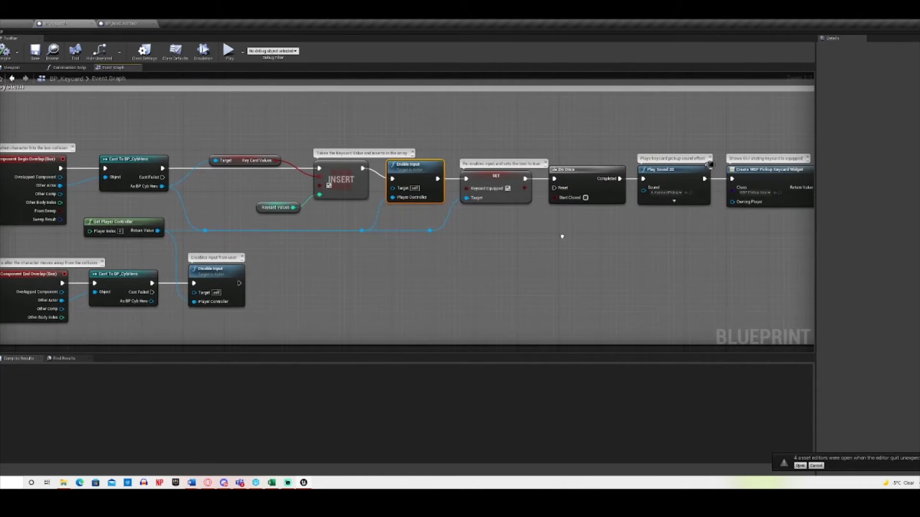
click(516, 185)
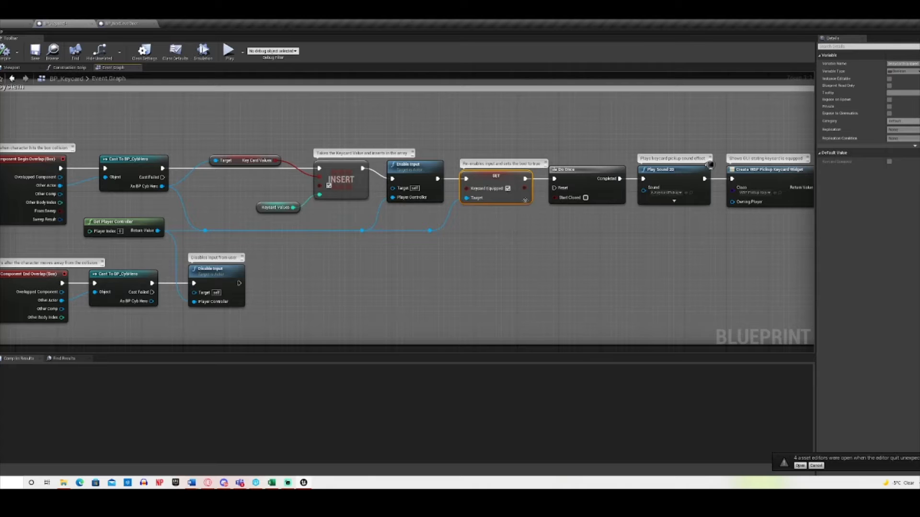
right_drag(422, 287, 509, 280)
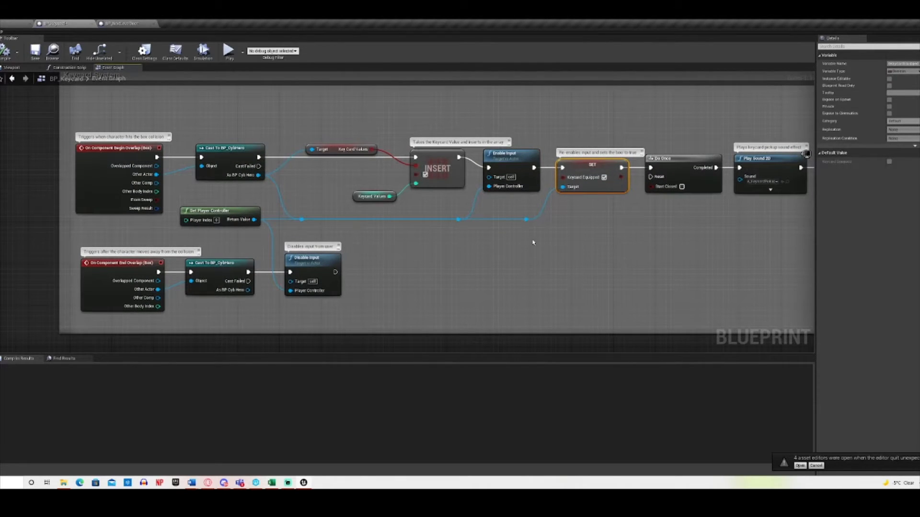
Examine the Do Once node and the Play Sound 2D node that plays the keycard pickup sound.
right_drag(384, 266, 232, 273)
right_drag(492, 259, 427, 253)
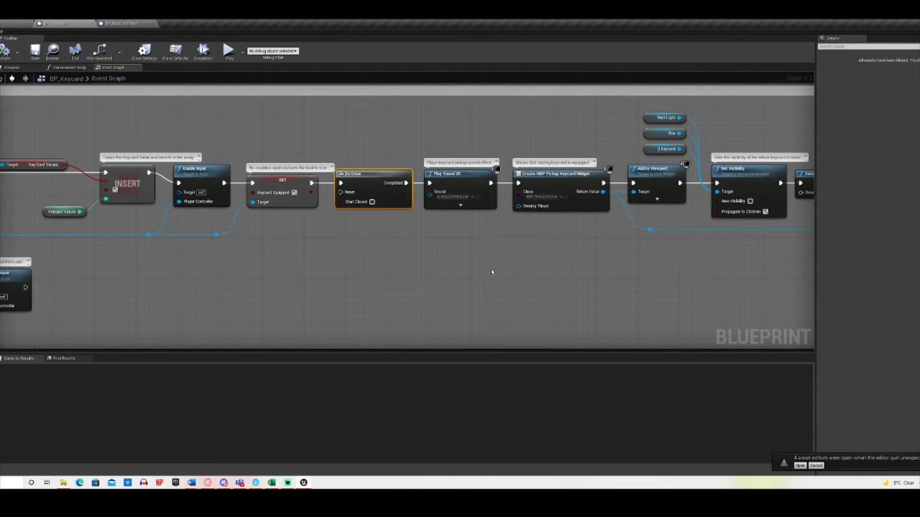
right_drag(491, 269, 353, 288)
click(398, 290)
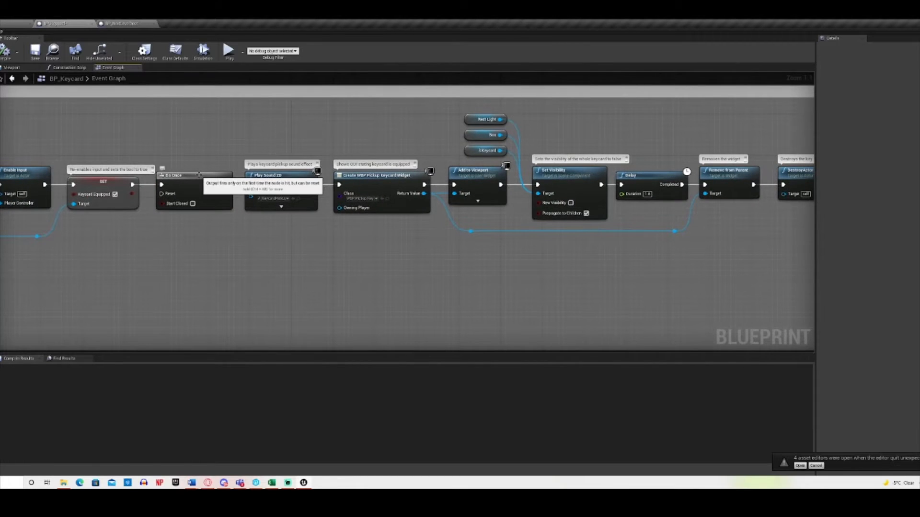
click(295, 177)
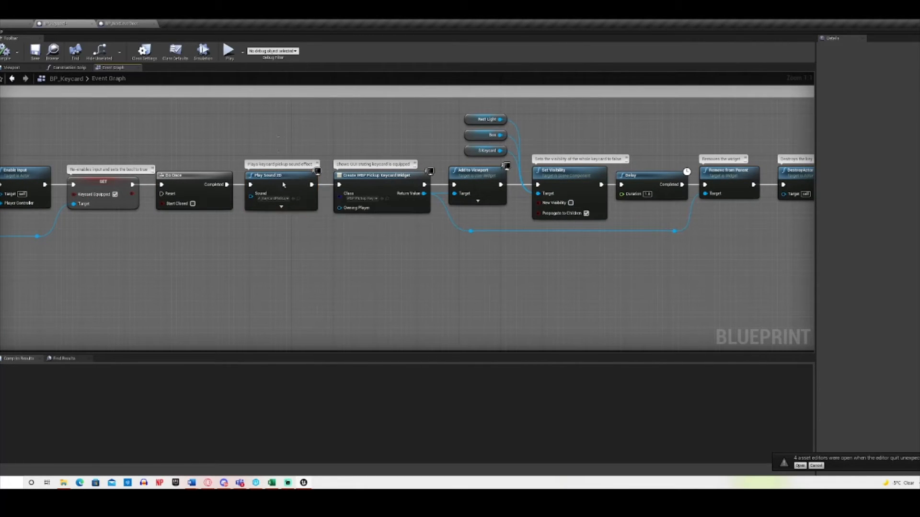
drag(319, 243, 312, 201)
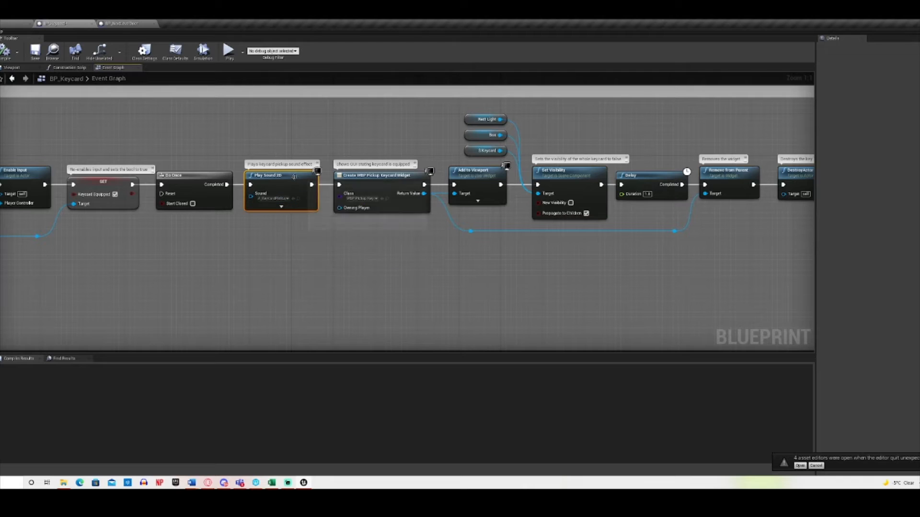
Examine the widget creation, Set Visibility and DestroyActor nodes, including the component references, in the BP_Keycard event graph.
click(382, 176)
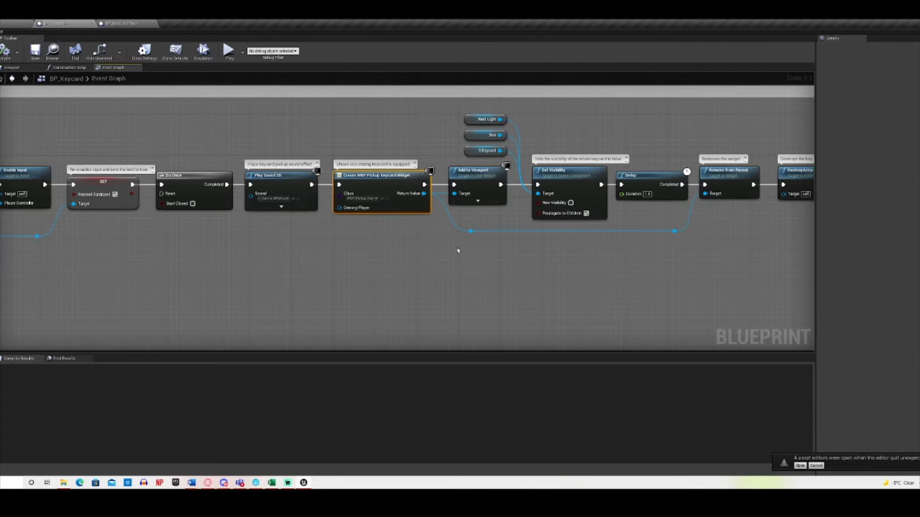
right_drag(455, 250, 398, 254)
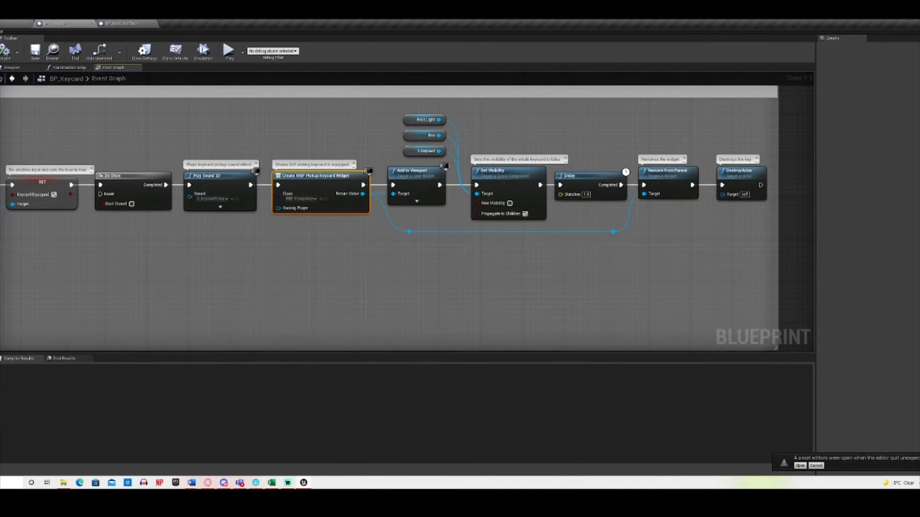
right_drag(519, 159, 421, 166)
drag(410, 190, 421, 273)
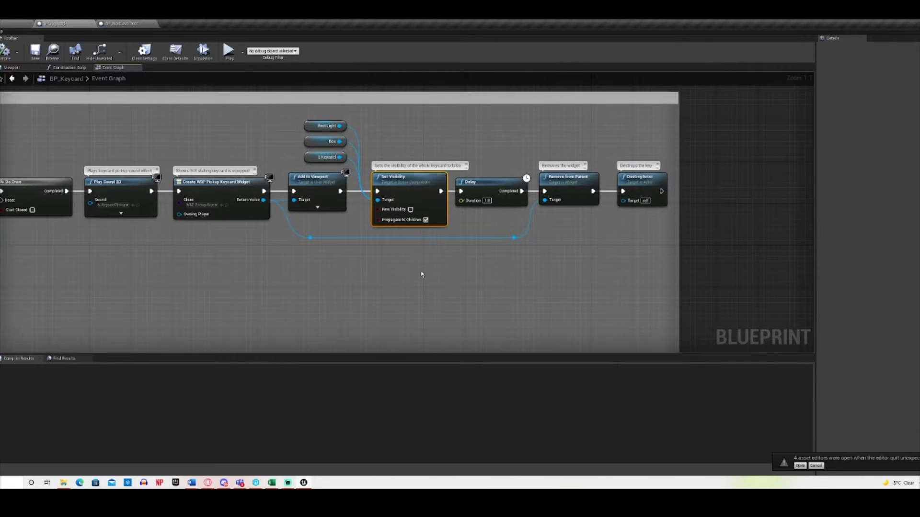
right_drag(271, 258, 337, 267)
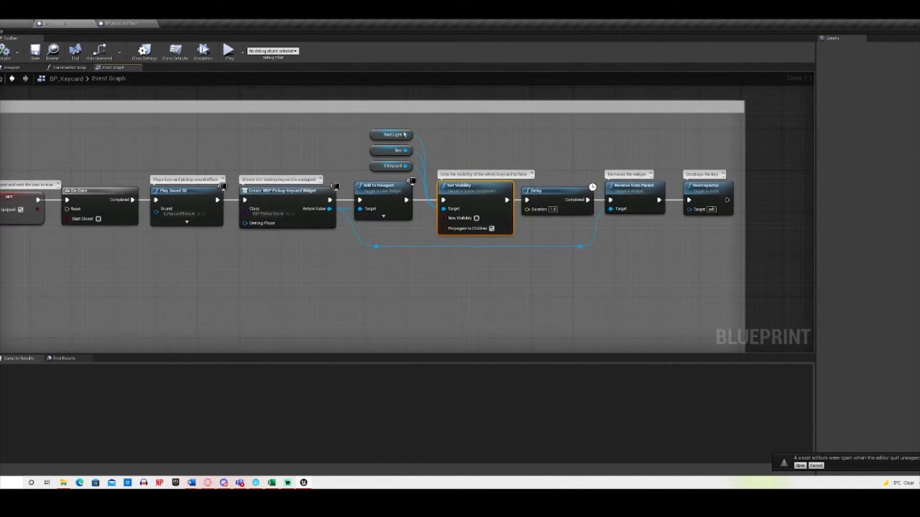
drag(376, 121, 419, 173)
click(671, 261)
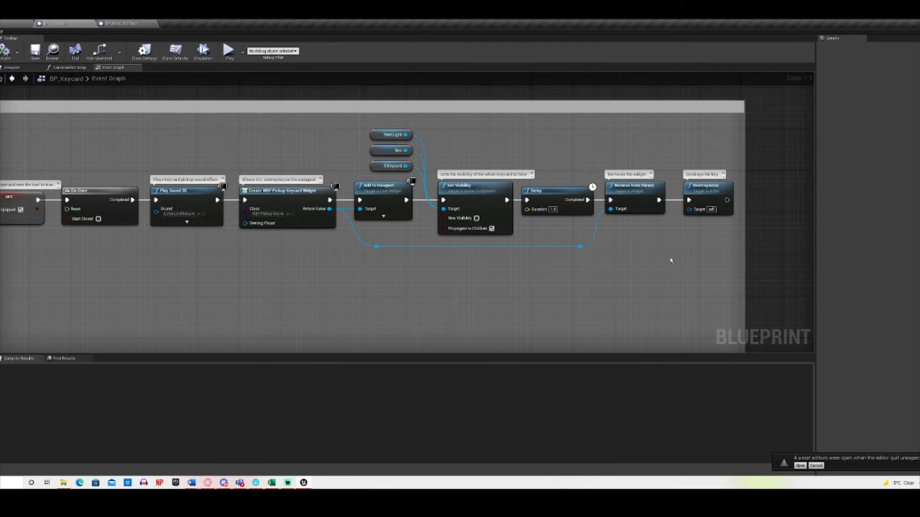
right_drag(575, 309, 416, 310)
click(560, 192)
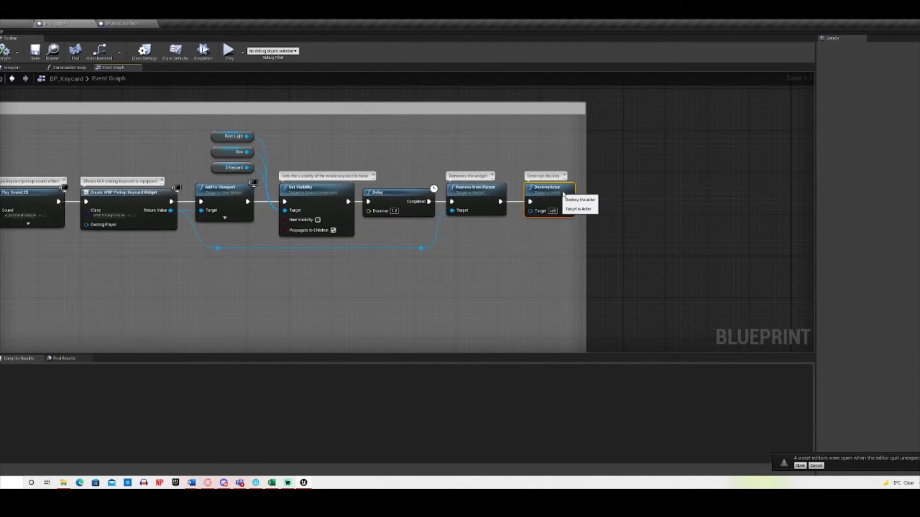
drag(568, 205, 558, 205)
click(540, 262)
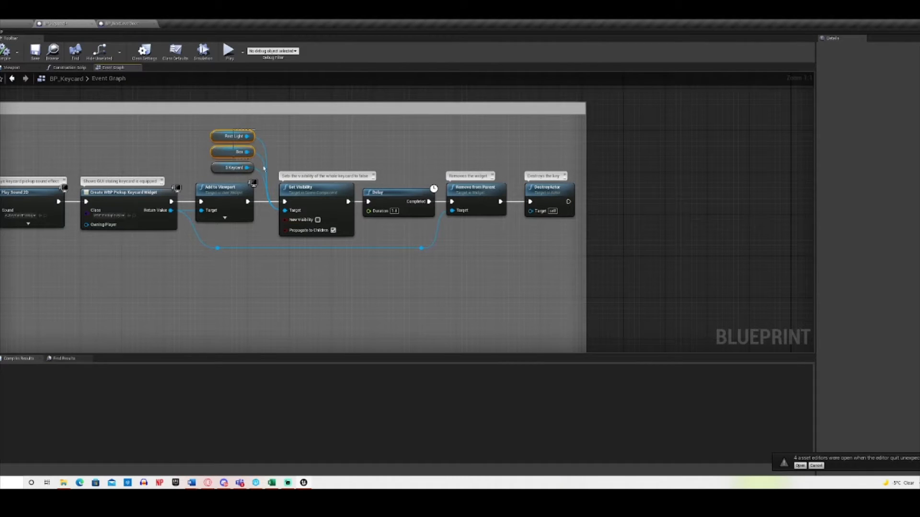
drag(264, 168, 354, 173)
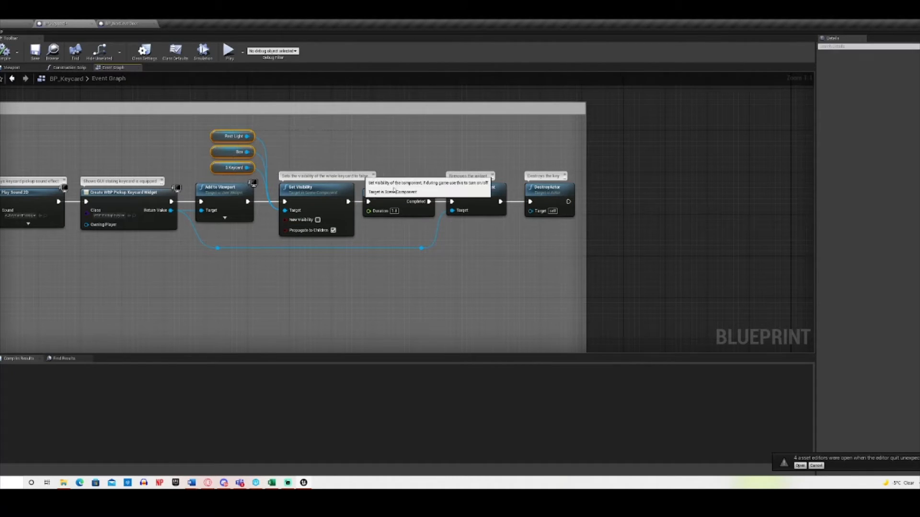
click(490, 259)
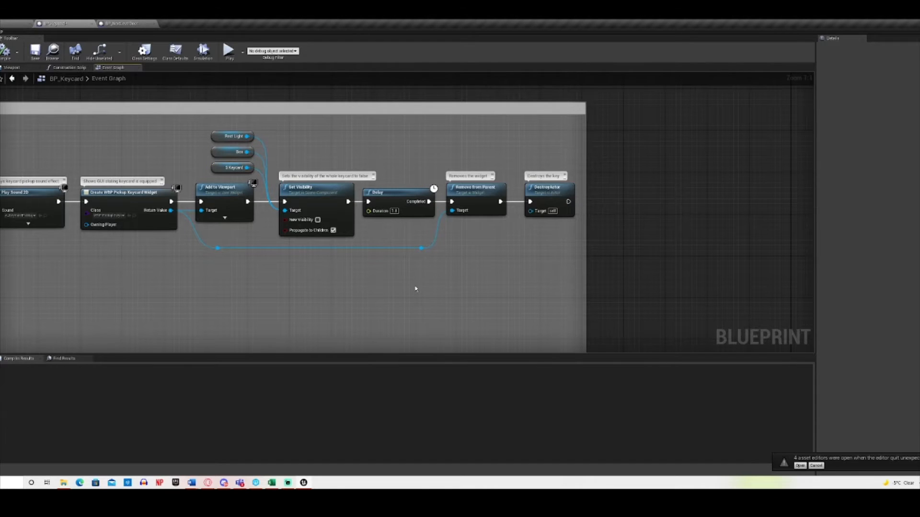
Move the DestroyActor node slightly closer to the Remove from Parent node at the end of the keycard chain.
click(463, 214)
click(498, 187)
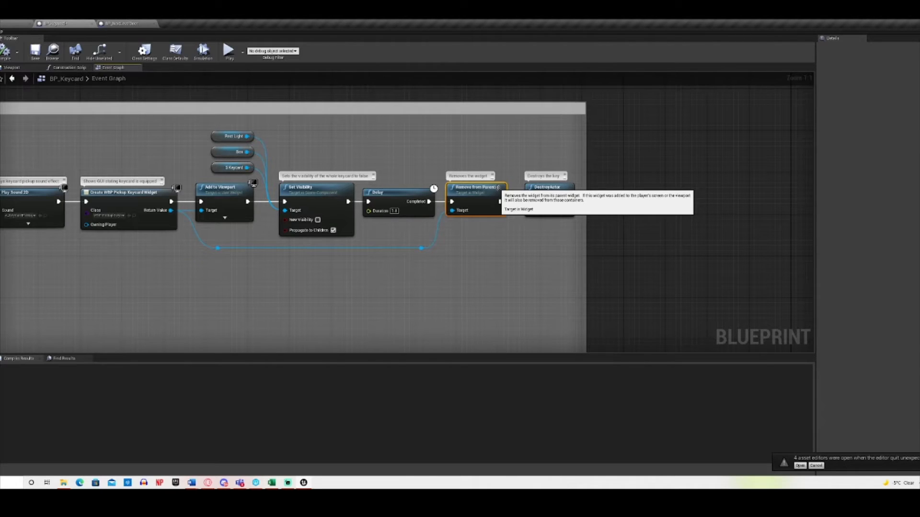
drag(470, 186, 475, 188)
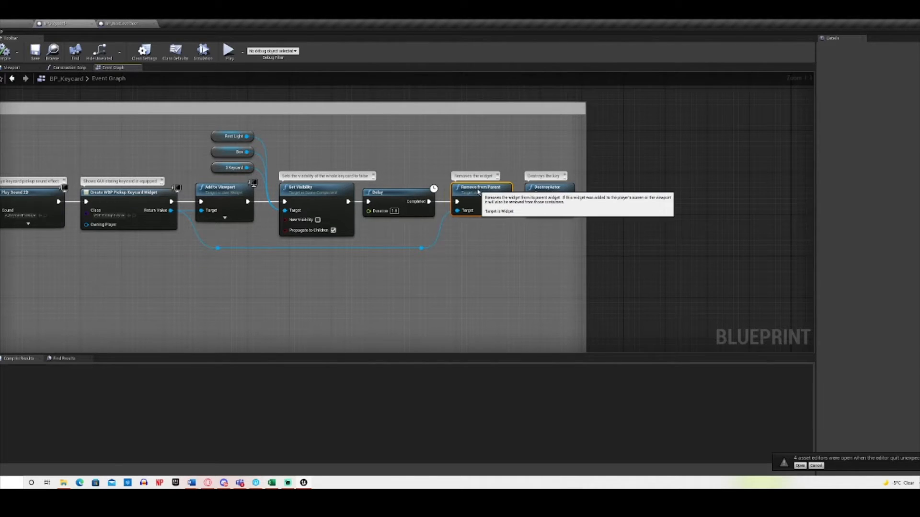
click(499, 252)
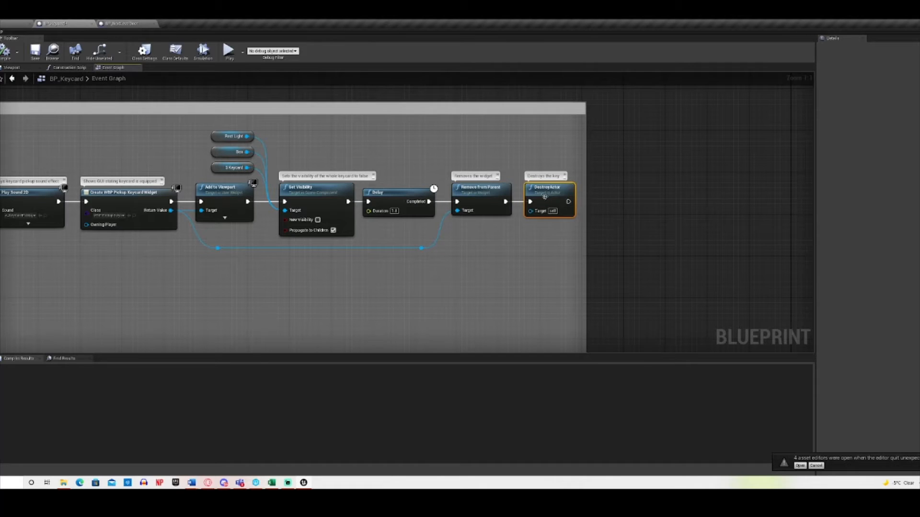
drag(491, 192, 486, 192)
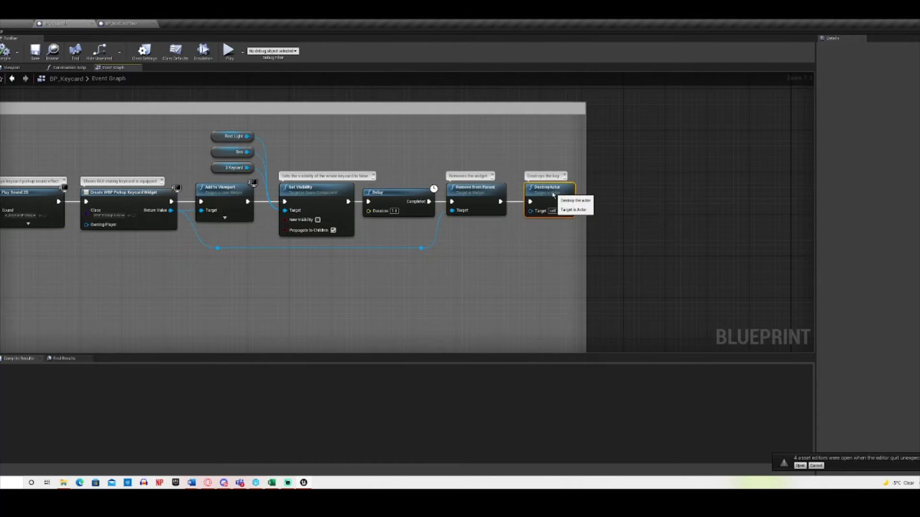
drag(547, 197, 541, 197)
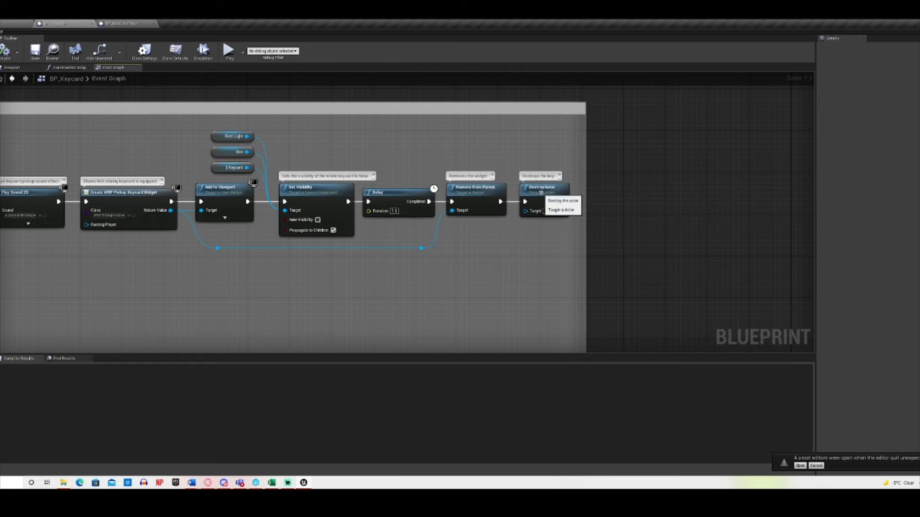
Review the keycard pickup chain from the array Insert node through to DestroyActor.
right_drag(308, 285, 522, 258)
right_drag(325, 274, 503, 275)
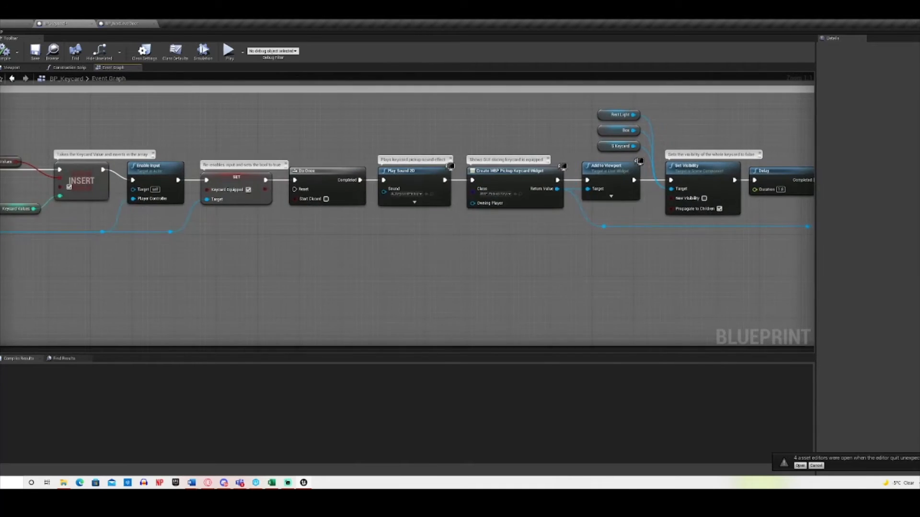
right_drag(527, 240, 283, 256)
right_drag(571, 248, 421, 275)
right_drag(343, 280, 604, 267)
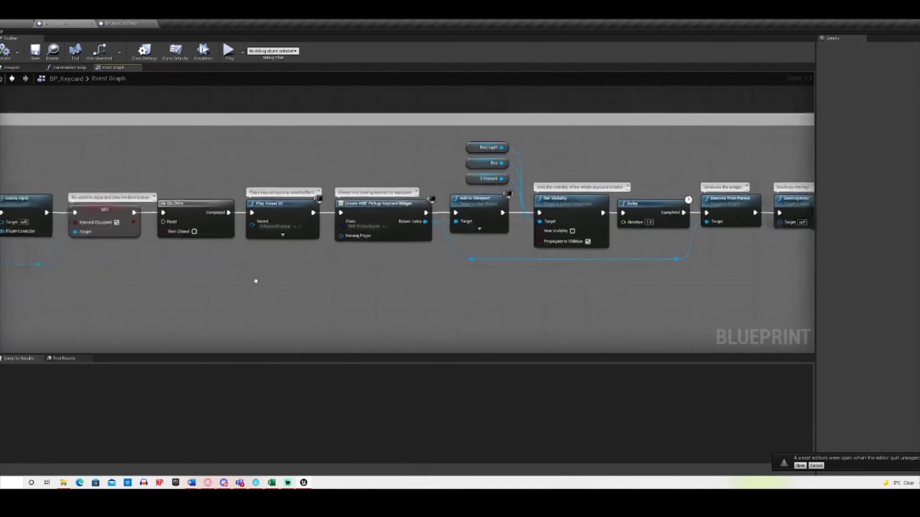
right_drag(255, 281, 520, 273)
mouse_move(294, 297)
right_down()
mouse_move(367, 289)
mouse_move(61, 304)
right_up()
right_drag(468, 275, 248, 280)
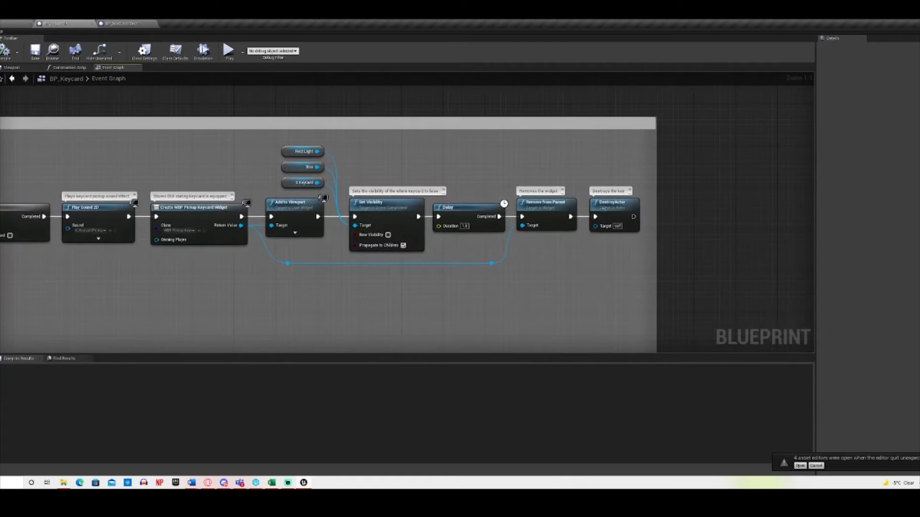
Examine how the Delay, Remove from Parent and DestroyActor nodes follow the hiding of the keycard components.
click(555, 214)
click(628, 204)
drag(312, 143, 424, 189)
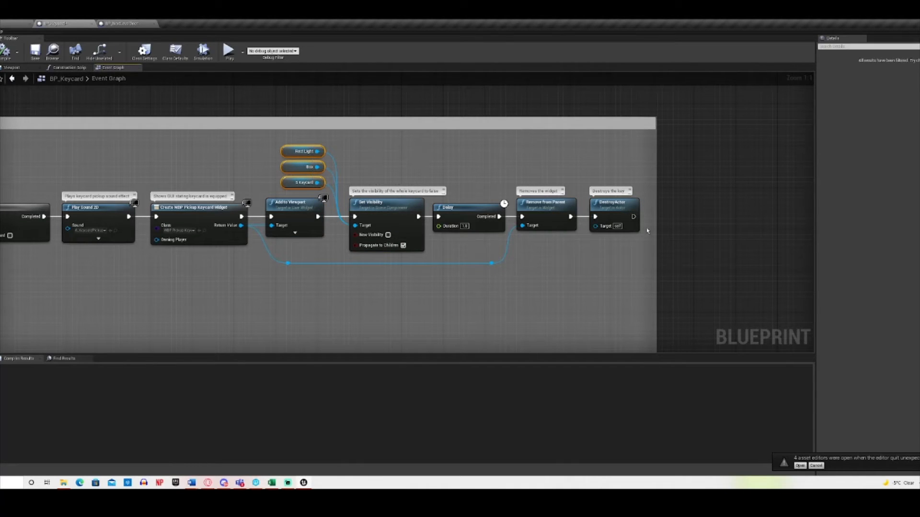
click(623, 210)
click(610, 282)
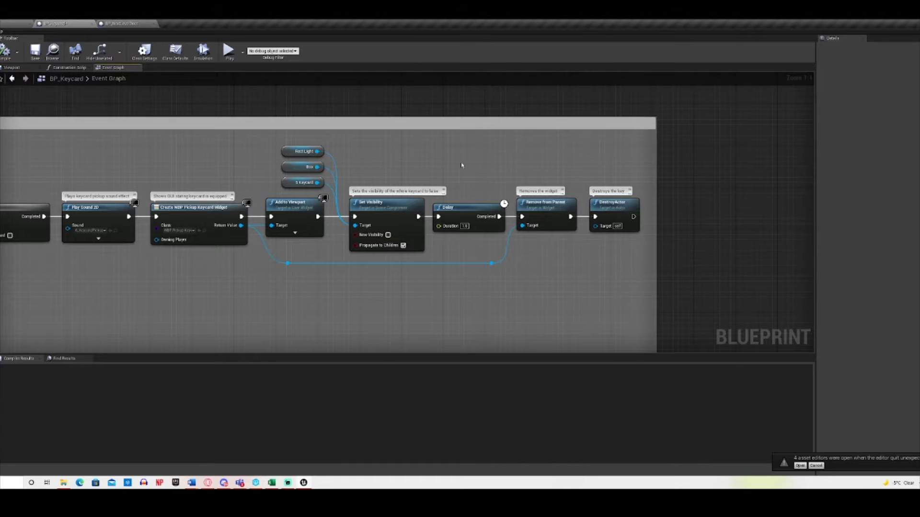
drag(461, 164, 564, 238)
click(568, 283)
drag(470, 172, 551, 241)
click(563, 285)
drag(468, 172, 569, 220)
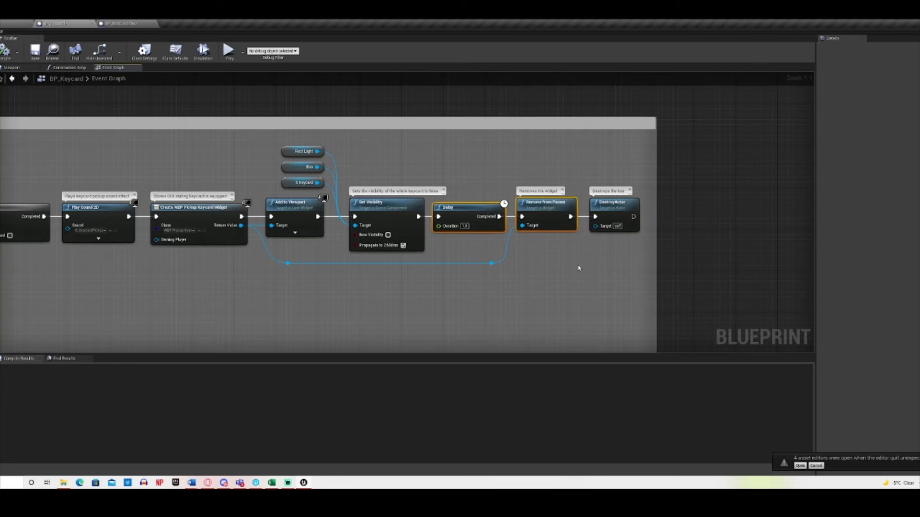
click(577, 265)
drag(474, 171, 548, 221)
click(575, 266)
click(558, 261)
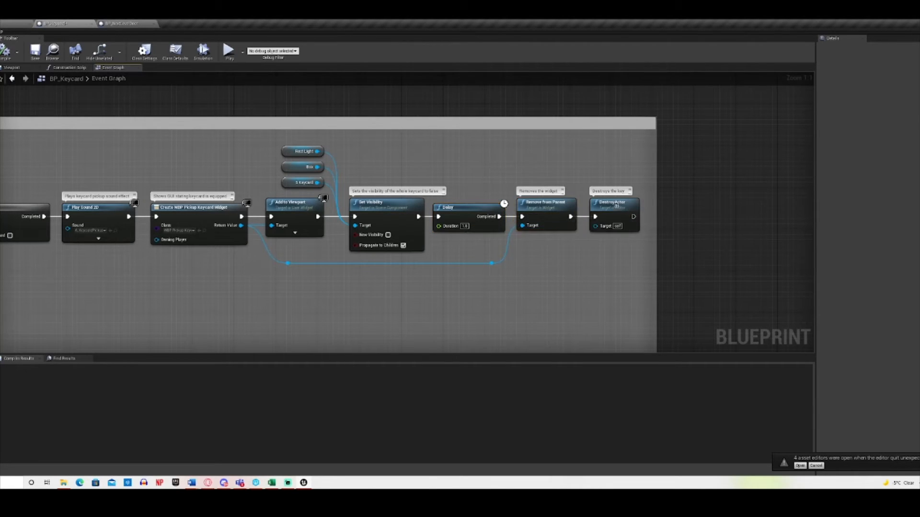
click(616, 211)
click(597, 283)
Compile the BP_Keycard blueprint and slightly lower the top edge of the Keycard System comment box.
click(6, 50)
scroll(263, 290, down, 1)
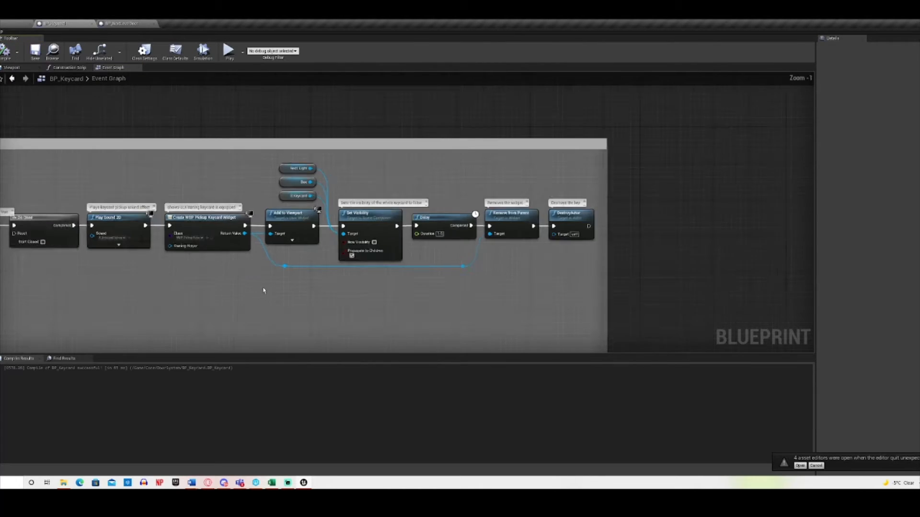
scroll(263, 290, down, 4)
right_drag(223, 281, 489, 267)
scroll(483, 269, up, 2)
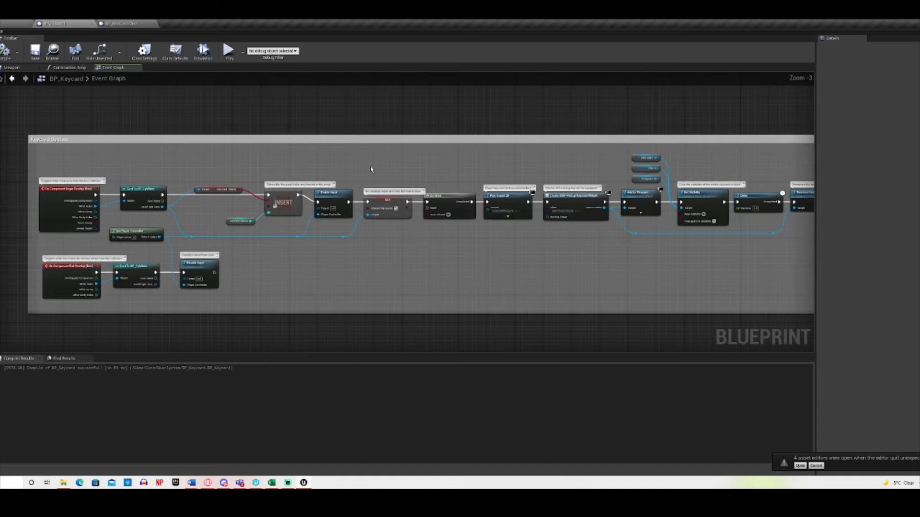
drag(367, 138, 368, 140)
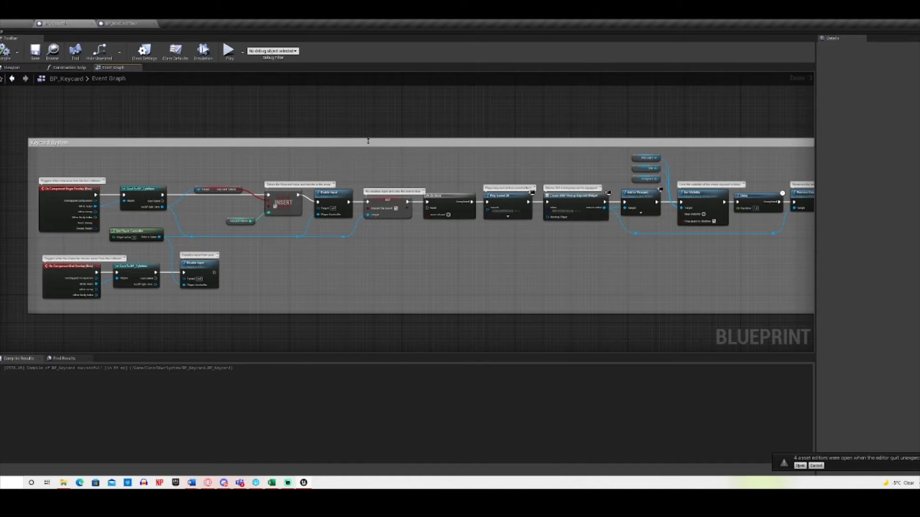
Open the BP_NextLevelDoor event graph and look over its overall node layout.
click(126, 23)
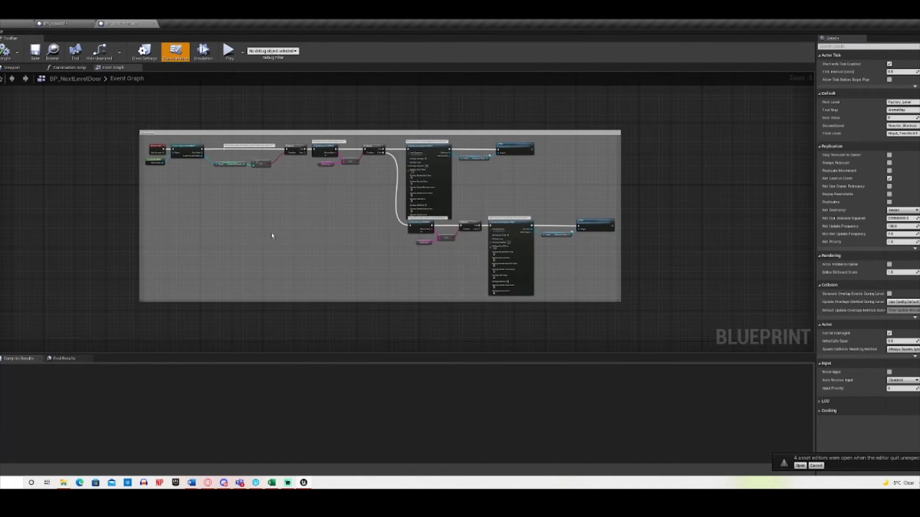
scroll(272, 236, up, 3)
scroll(281, 222, down, 3)
right_drag(281, 222, 376, 263)
scroll(349, 226, up, 3)
scroll(341, 223, up, 1)
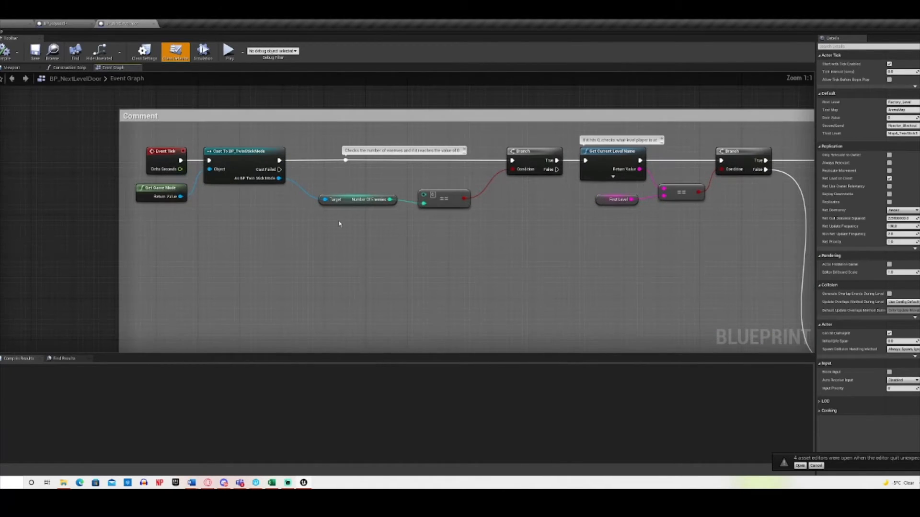
scroll(424, 274, down, 4)
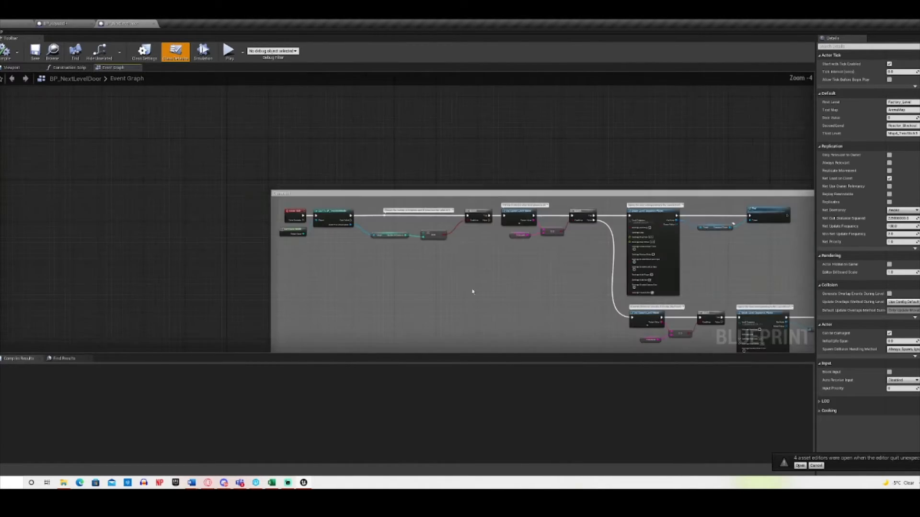
right_drag(542, 300, 369, 230)
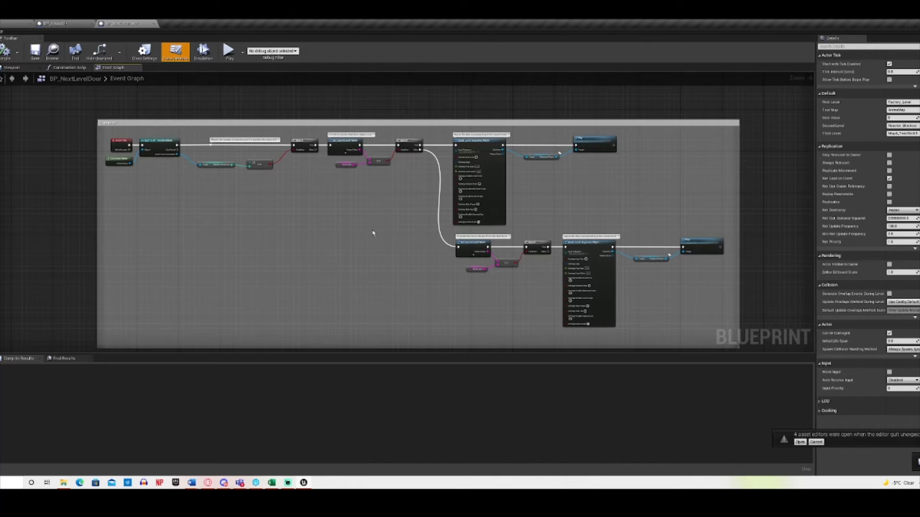
Examine the Cast To BP_TwinStickMode, Number Of Enemies and equality nodes feeding the first Branch in the door graph.
scroll(373, 233, up, 5)
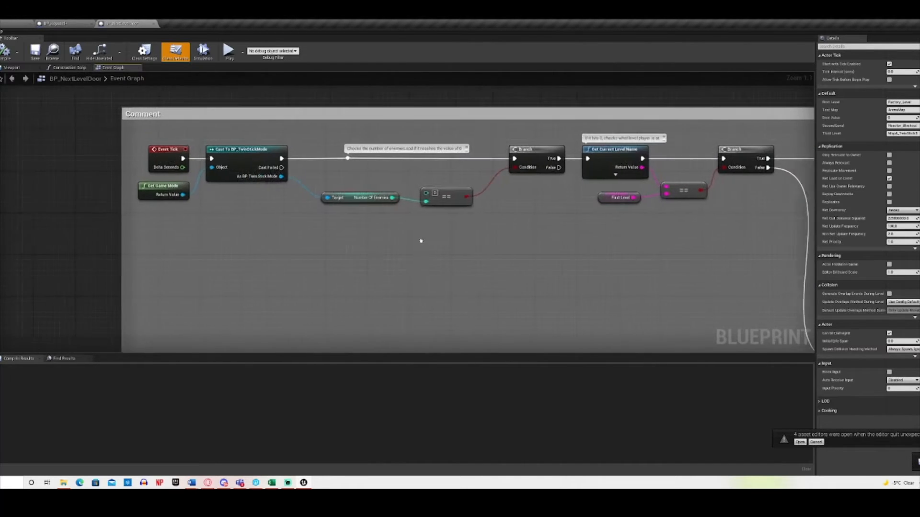
right_drag(421, 241, 426, 241)
click(308, 248)
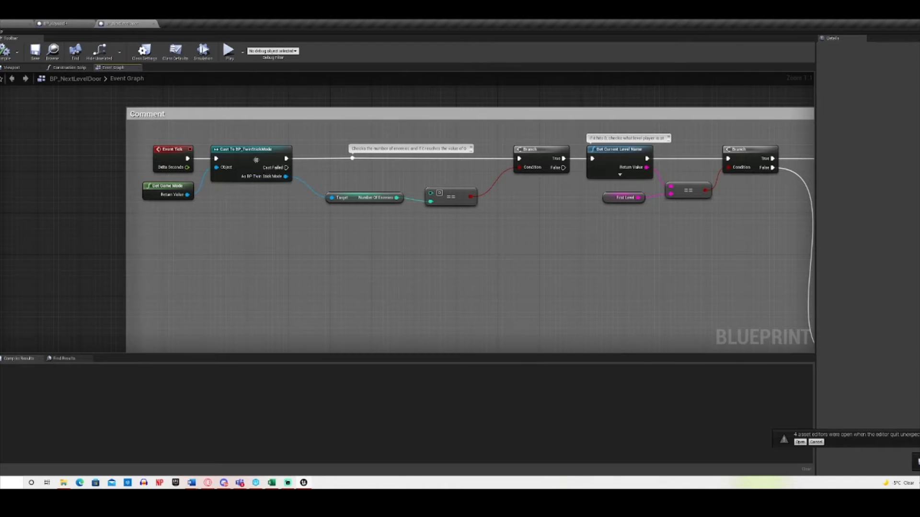
click(257, 162)
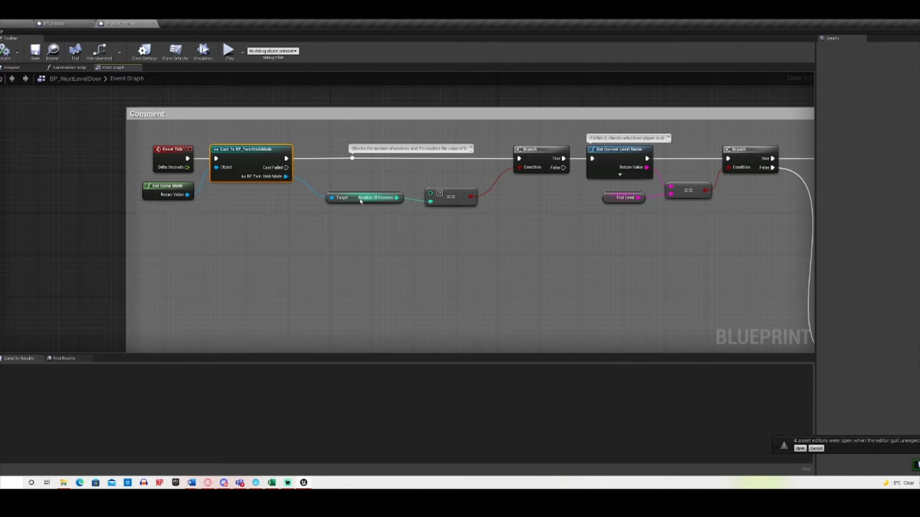
click(376, 197)
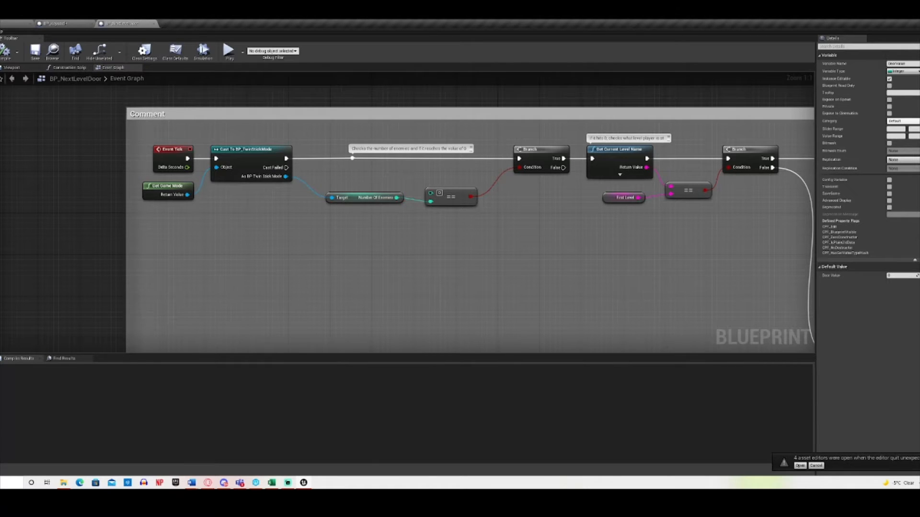
click(346, 200)
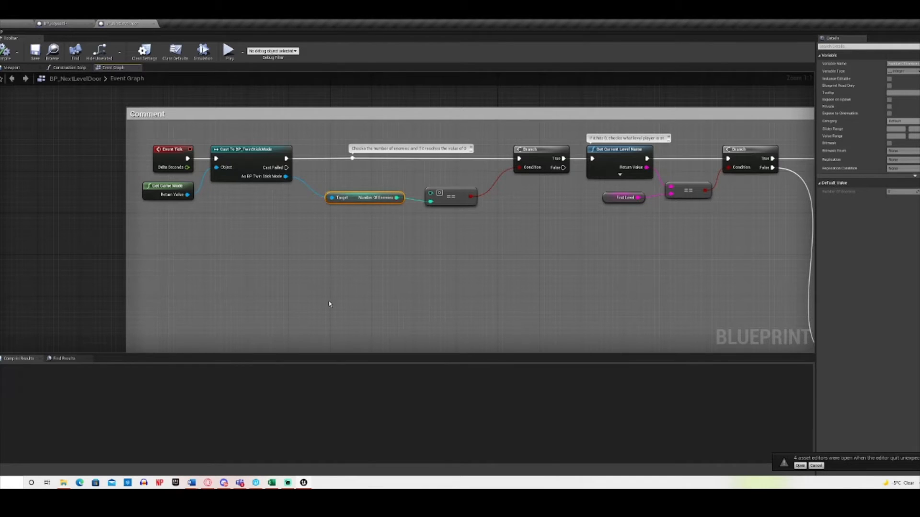
click(455, 201)
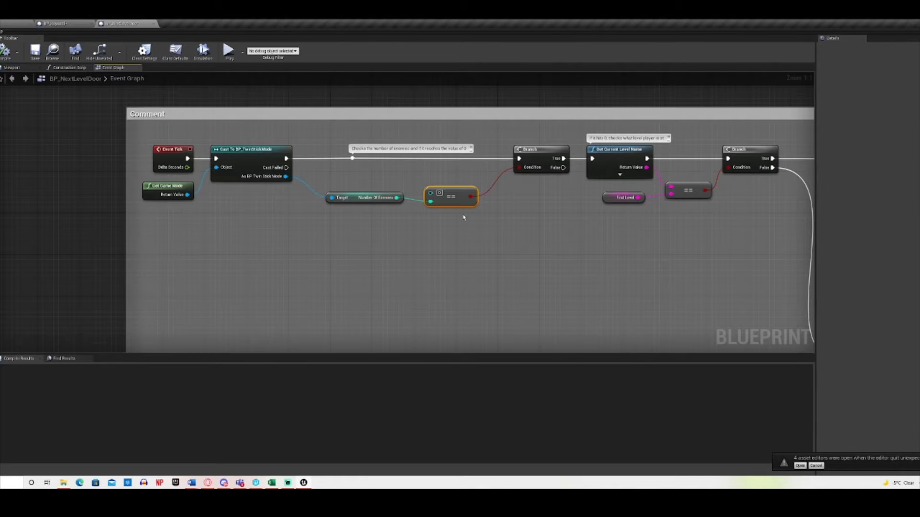
right_drag(535, 223, 457, 216)
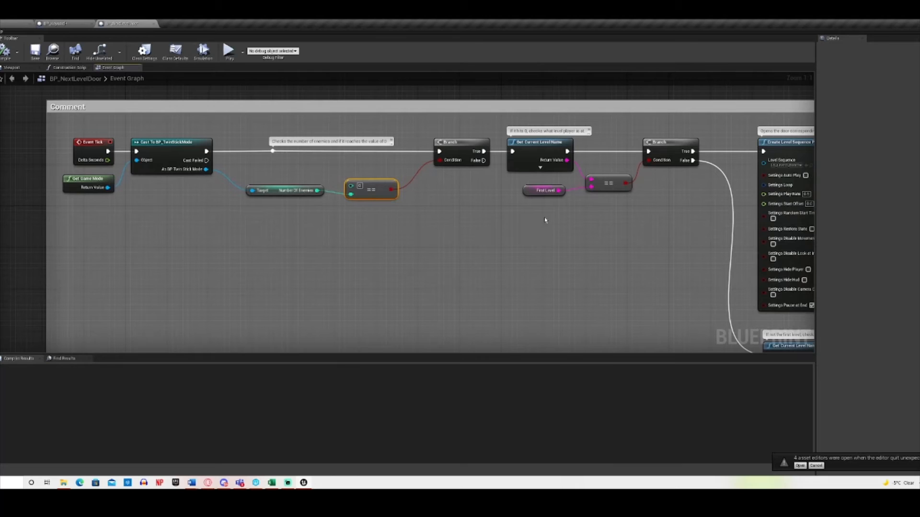
Examine the first Branch, the Get Current Level Name node and its comparison with First Level in the door graph.
right_drag(491, 224, 400, 229)
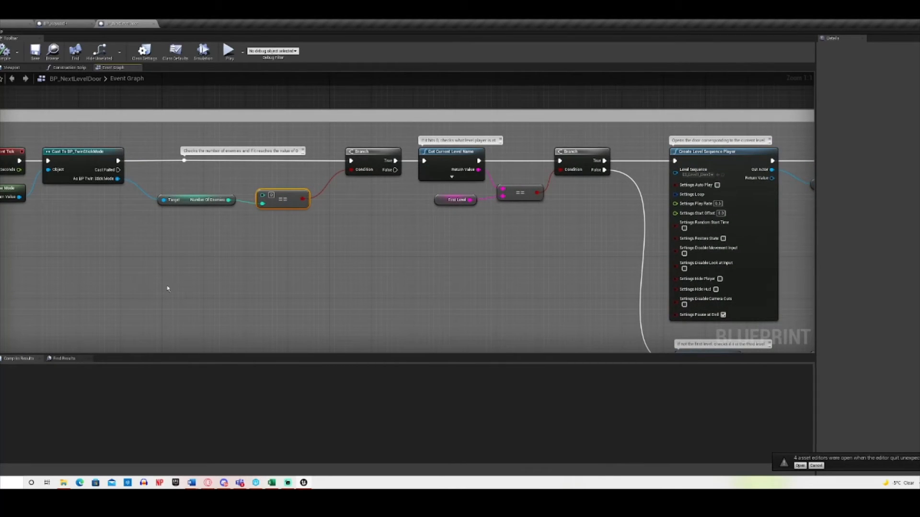
click(374, 155)
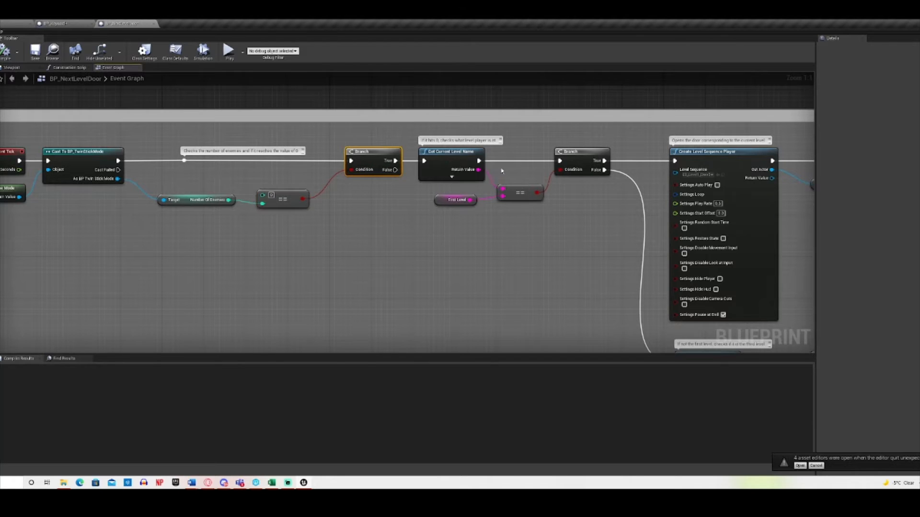
click(455, 156)
right_drag(505, 252, 318, 261)
drag(259, 253, 379, 181)
click(356, 272)
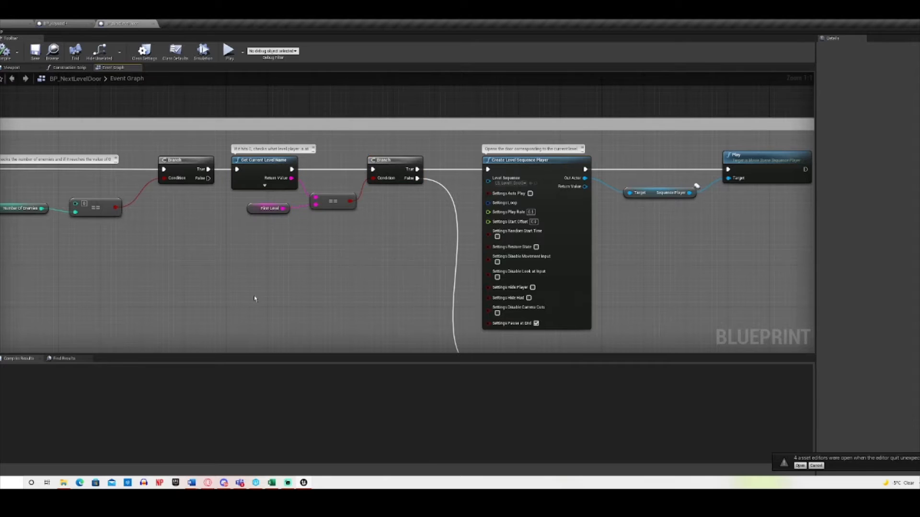
Trace the second Branch's False output to the Get Current Level Name, Third Level and equality nodes below it.
drag(228, 254, 429, 163)
click(382, 282)
right_drag(384, 282, 383, 213)
drag(244, 163, 355, 99)
right_drag(368, 228, 253, 160)
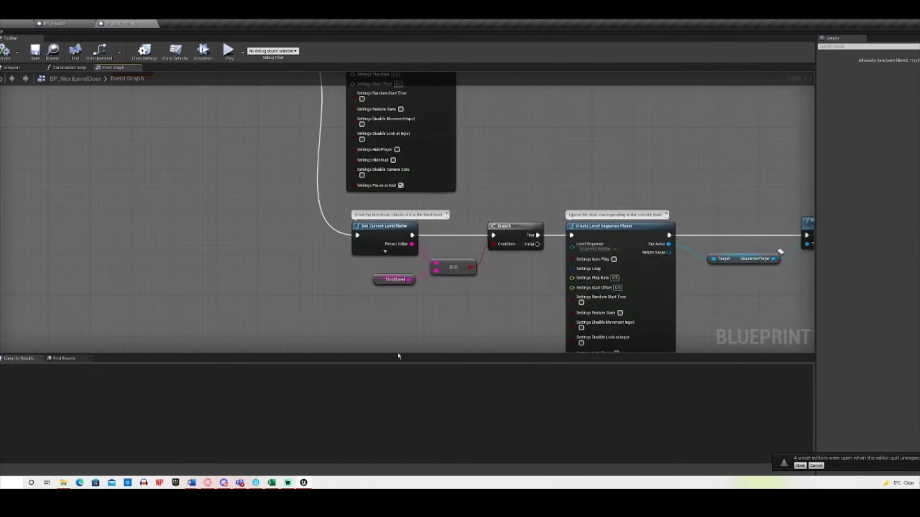
drag(398, 350, 511, 246)
right_drag(230, 194, 379, 263)
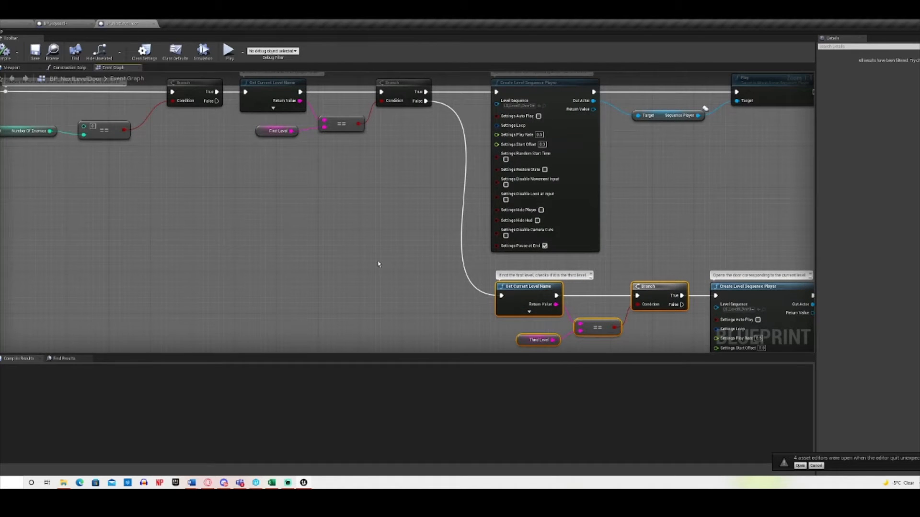
Compare the First Level and Third Level check sections of the door graph in a wider view.
right_drag(378, 264, 333, 268)
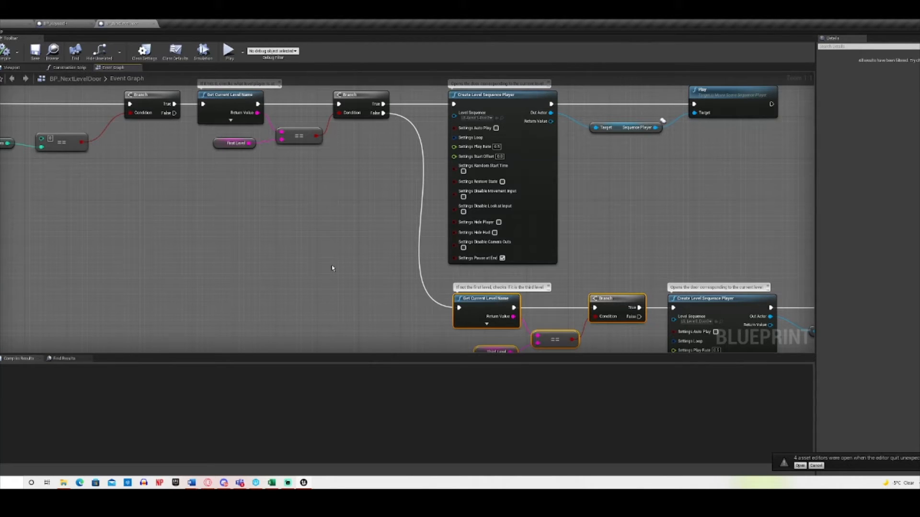
scroll(328, 267, down, 3)
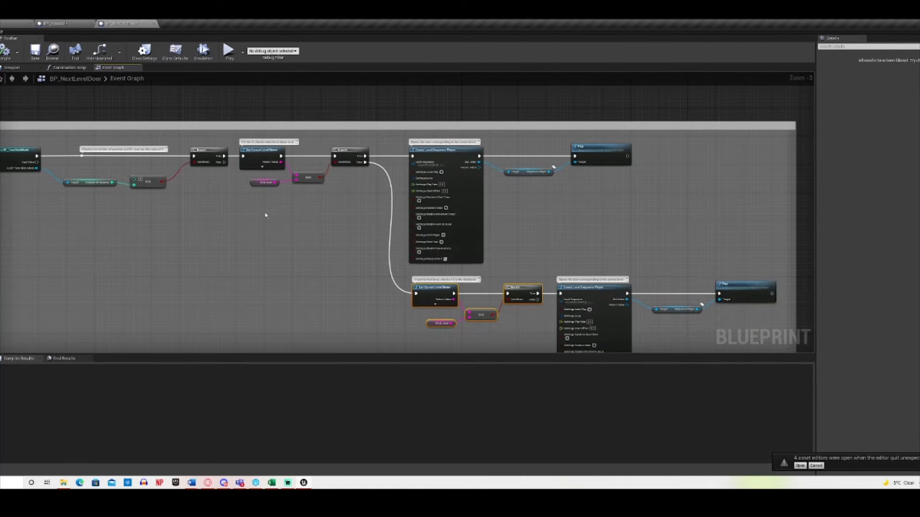
drag(407, 307, 534, 339)
click(535, 235)
right_drag(535, 235, 500, 181)
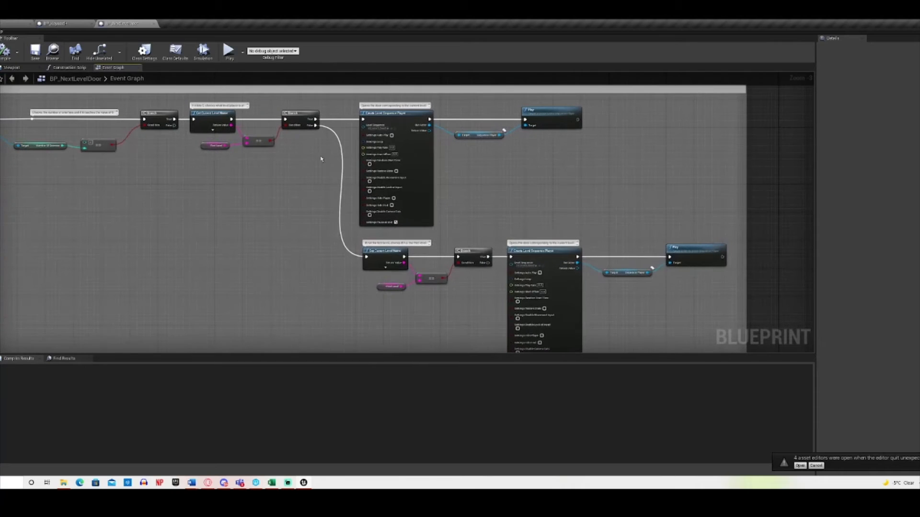
drag(189, 128, 311, 161)
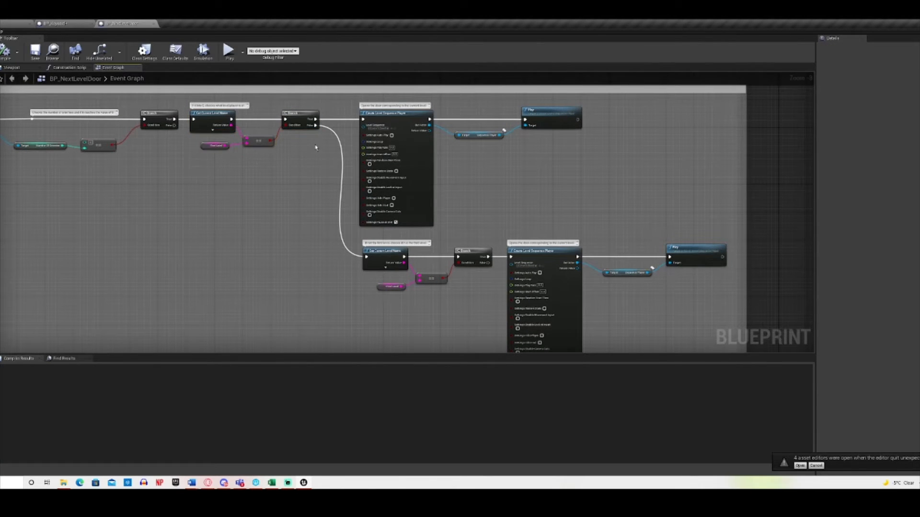
Examine the Create Level Sequence Player, Sequence Player and Play nodes that open the door for each level check.
click(403, 114)
drag(633, 112, 387, 168)
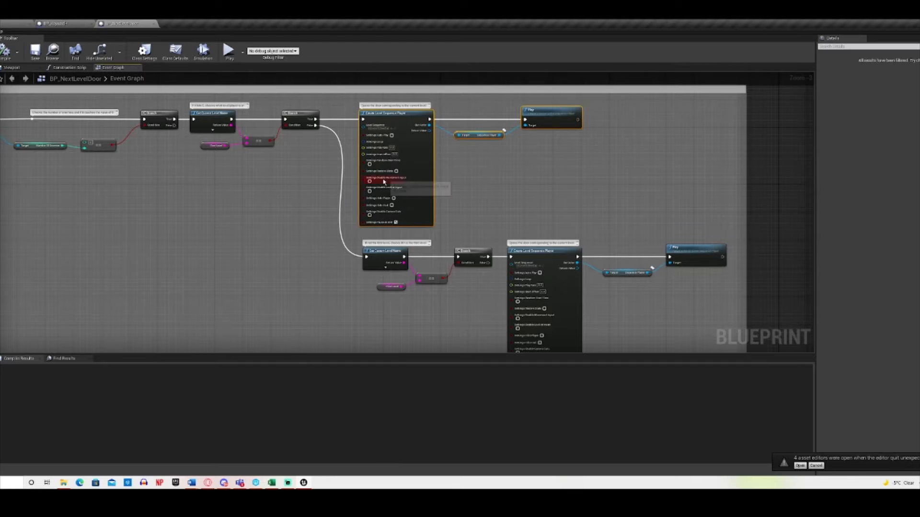
click(538, 194)
scroll(533, 208, up, 2)
right_drag(534, 208, 487, 127)
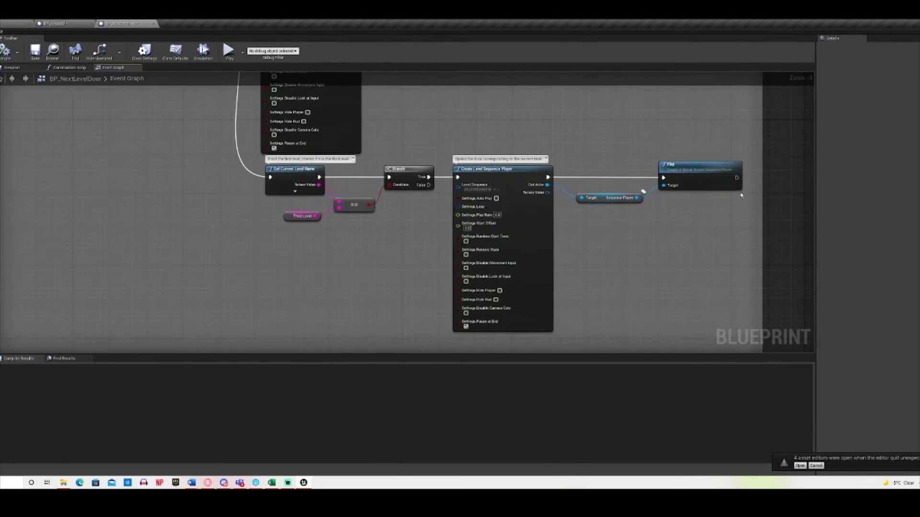
drag(756, 179, 280, 325)
click(279, 333)
right_drag(229, 270, 353, 280)
scroll(354, 279, down, 4)
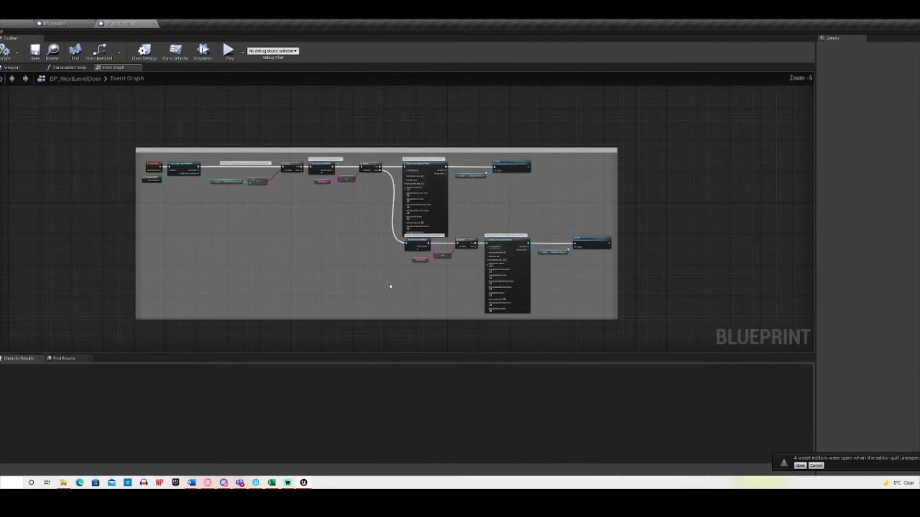
Open the BP_Teleportation blueprint from the Core/Teleport content folder.
click(3, 23)
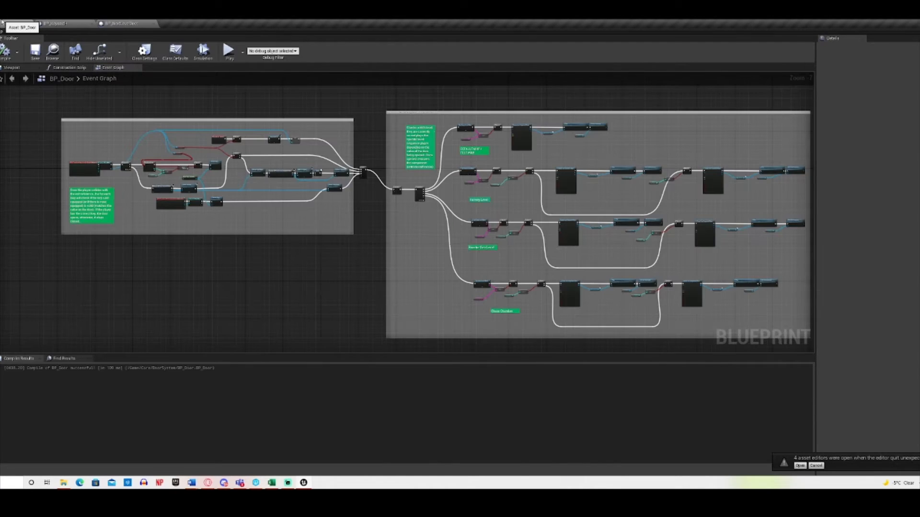
click(2, 22)
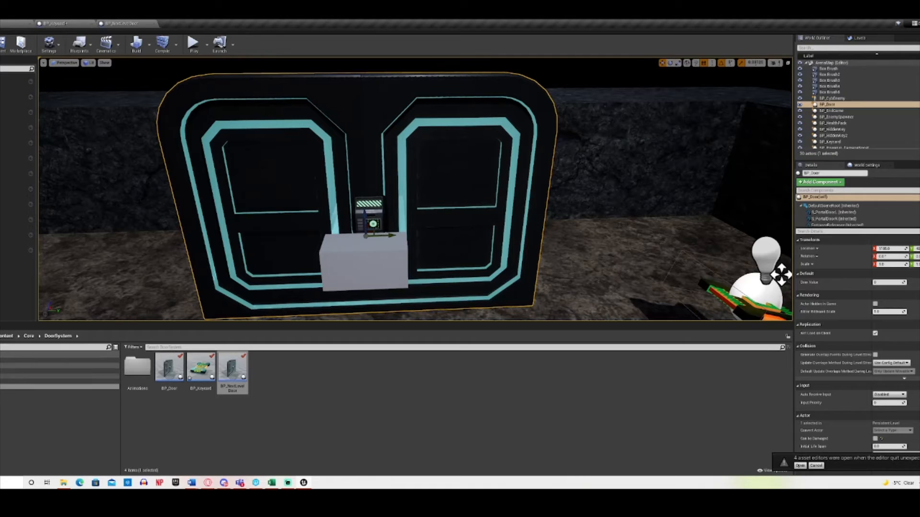
click(57, 408)
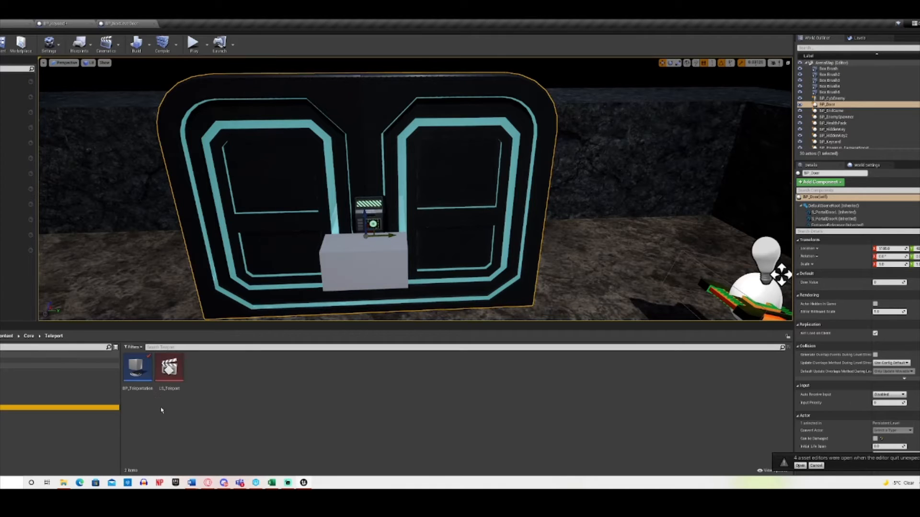
double_click(149, 370)
Find the second-level chain of Clear Timer, Disable Input, Set Control Rotation and SetRelativeRotation nodes in the teleportation graph.
right_drag(213, 305, 492, 282)
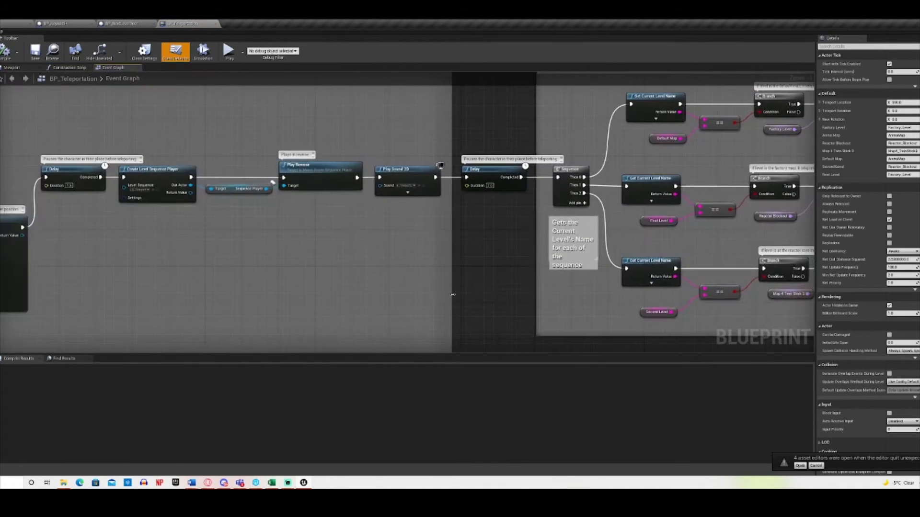
mouse_move(195, 272)
right_down()
mouse_move(361, 262)
mouse_move(485, 283)
right_up()
right_drag(206, 312, 414, 307)
right_drag(284, 329, 410, 325)
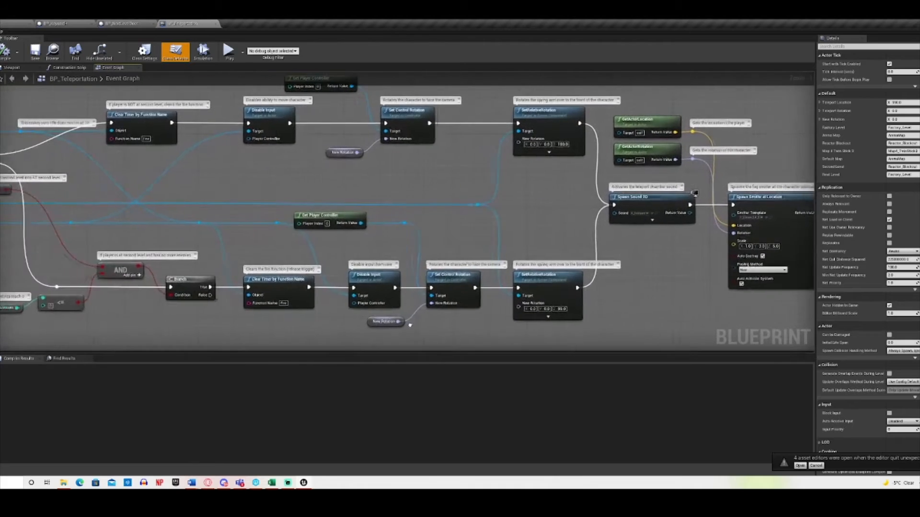
mouse_move(226, 333)
right_down()
mouse_move(433, 332)
mouse_move(240, 322)
right_up()
drag(687, 279, 311, 302)
right_drag(108, 221, 309, 228)
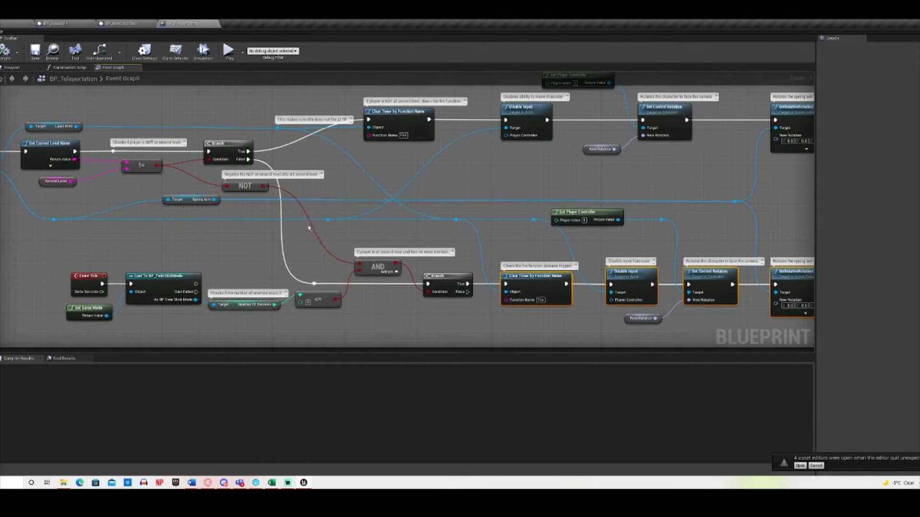
Examine how the Number Of Enemies check and its Branch drive the second-level teleport nodes, and close BP_Teleportation.
drag(39, 286, 342, 322)
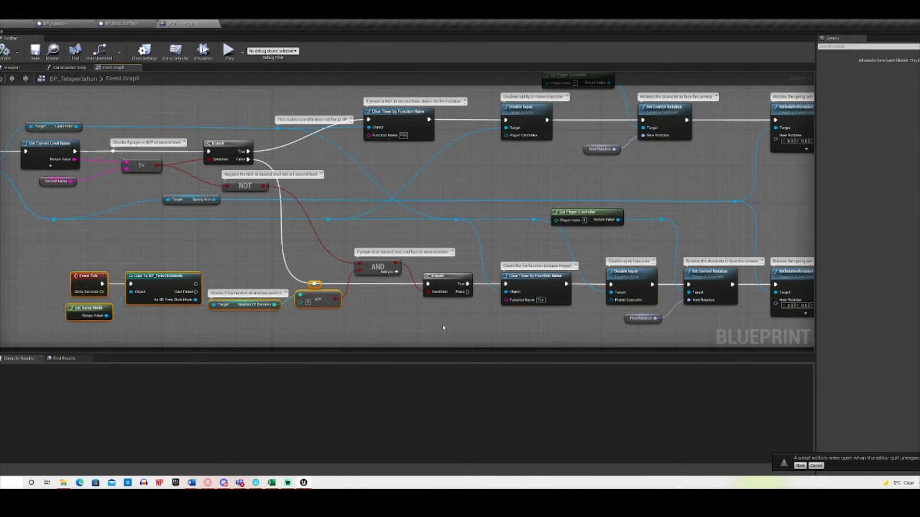
click(453, 329)
right_drag(476, 330, 201, 315)
drag(169, 304, 680, 261)
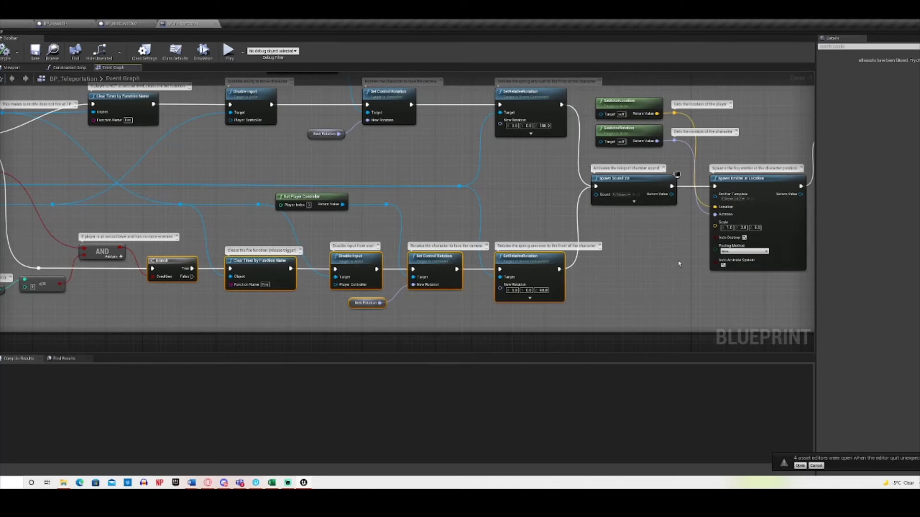
click(681, 263)
click(215, 23)
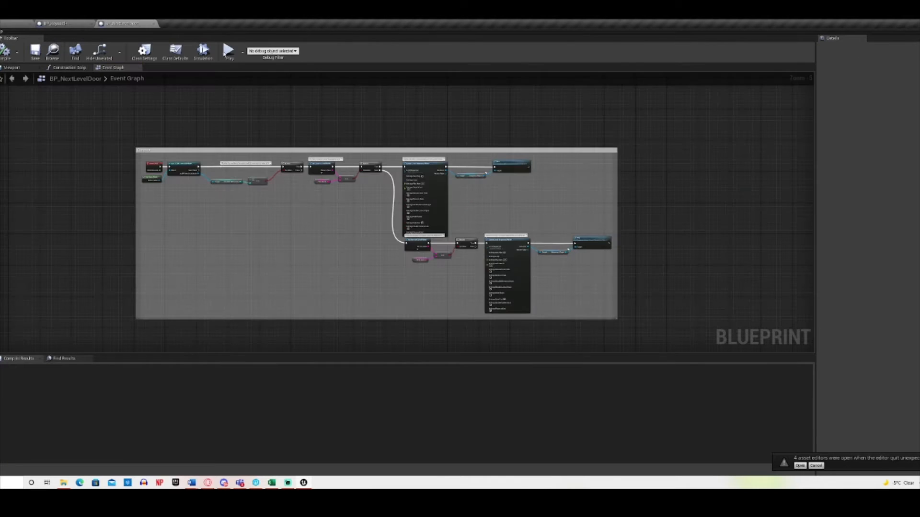
Review the Event Tick, game mode cast and enemy count check in the BP_NextLevelDoor graph.
scroll(333, 265, up, 3)
scroll(171, 211, down, 2)
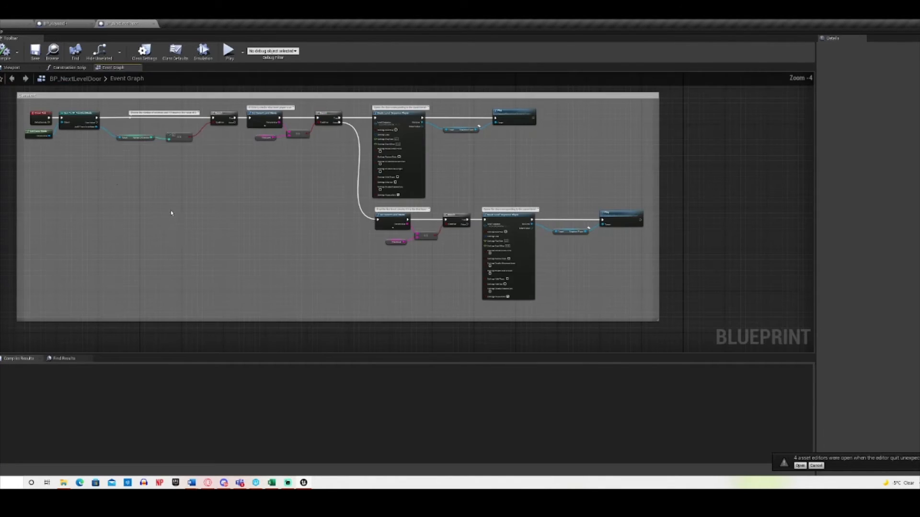
drag(50, 159, 308, 112)
click(310, 199)
Review the Third Level check and its Create Level Sequence Player and Play nodes in the door graph.
drag(366, 227, 675, 302)
click(693, 300)
drag(657, 232, 383, 329)
click(383, 329)
drag(368, 225, 645, 309)
click(645, 309)
drag(368, 226, 647, 276)
click(647, 276)
Return to the level editor, show the DoorSystem folder and close the open blueprint editors.
click(1, 57)
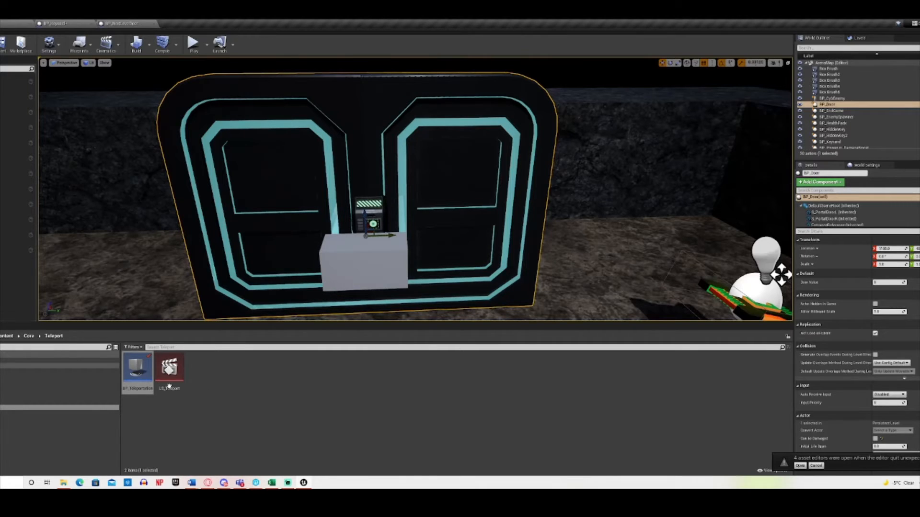
click(7, 387)
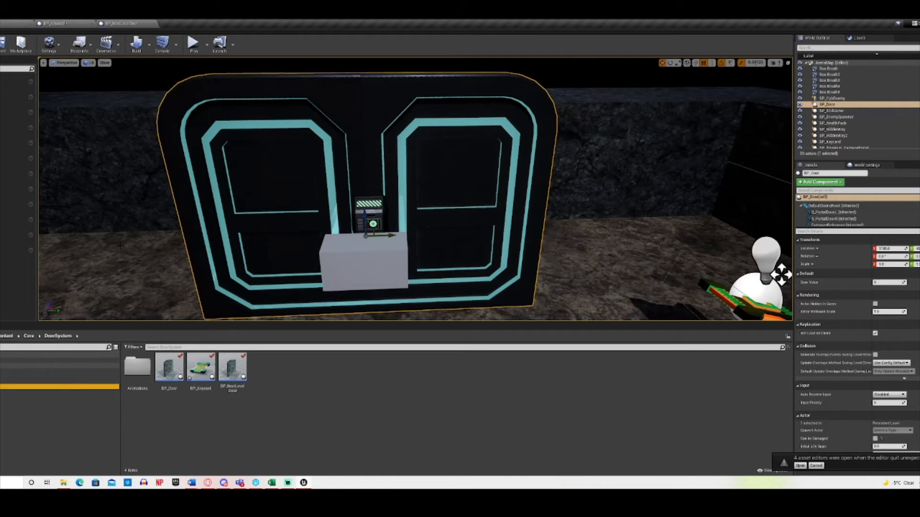
click(30, 25)
click(30, 24)
click(31, 24)
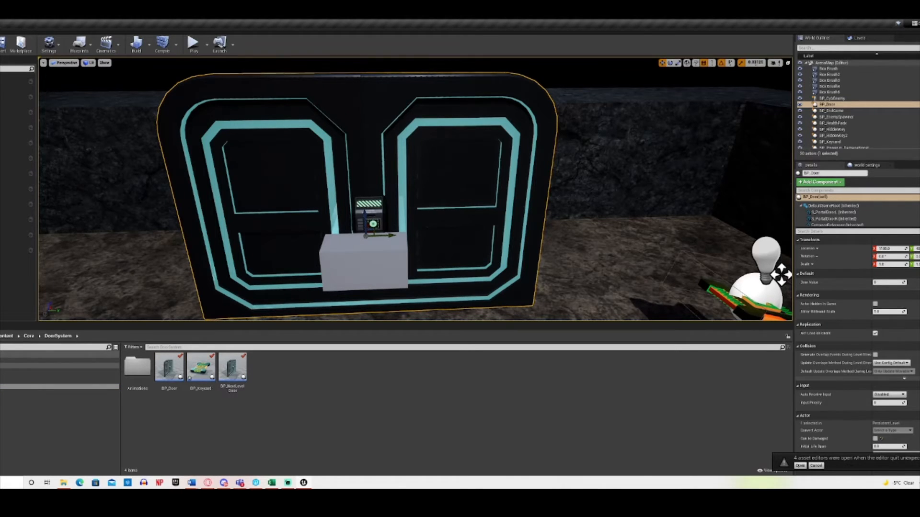
Browse the Core content folders past GUI and open the BP_HiddenKey blueprint.
right_drag(335, 192, 211, 219)
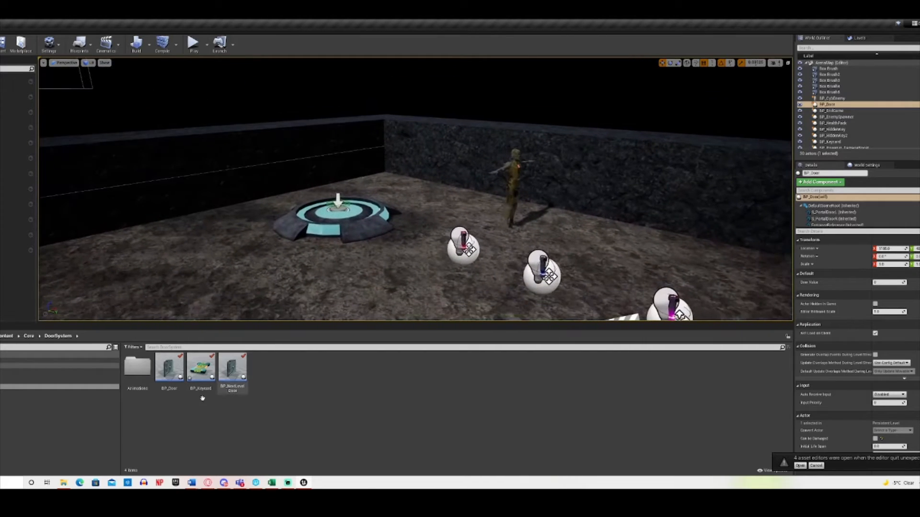
click(1, 397)
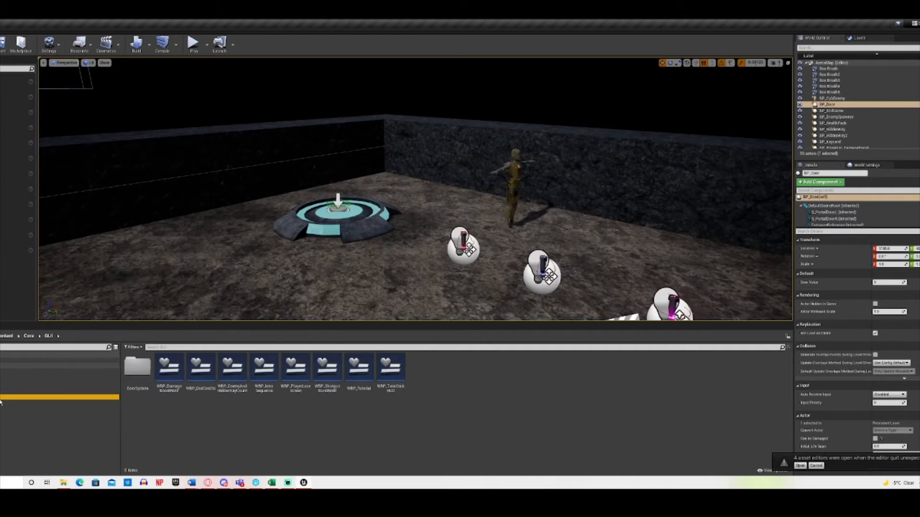
click(2, 402)
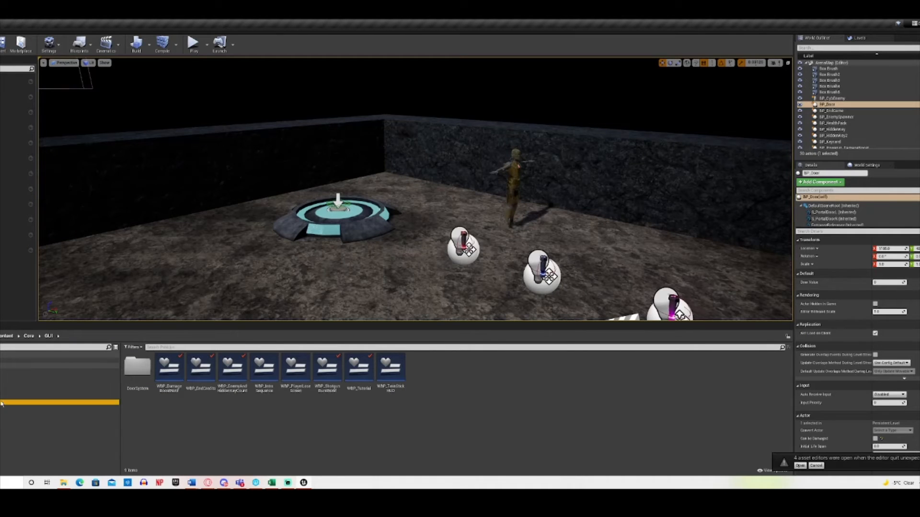
click(5, 399)
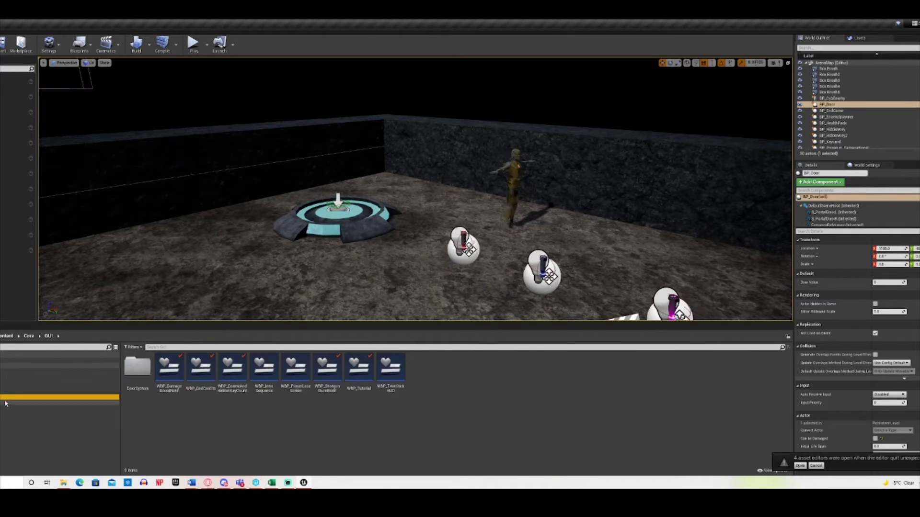
click(6, 404)
double_click(168, 368)
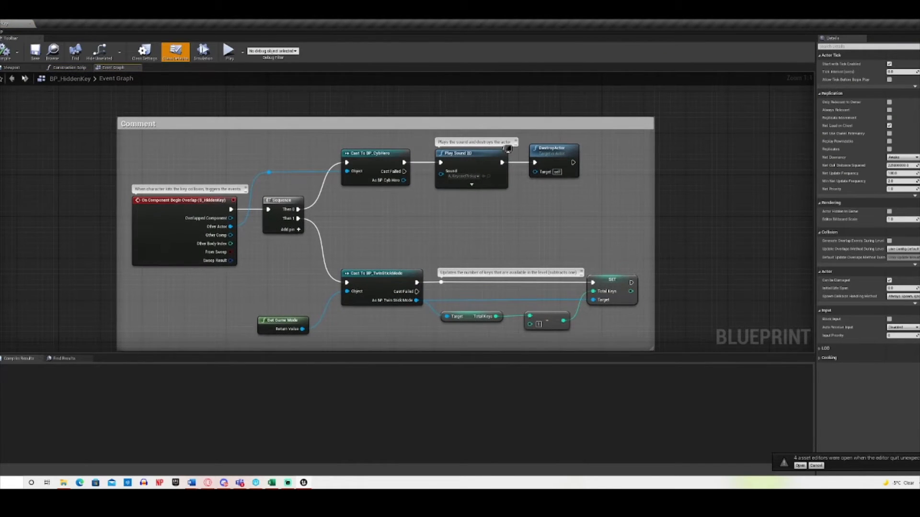
Inspect the hidden key mesh and its sphere from several angles, and open the blueprint's construction script.
click(15, 68)
mouse_move(388, 225)
right_down()
mouse_move(428, 153)
mouse_move(357, 171)
mouse_move(388, 226)
right_up()
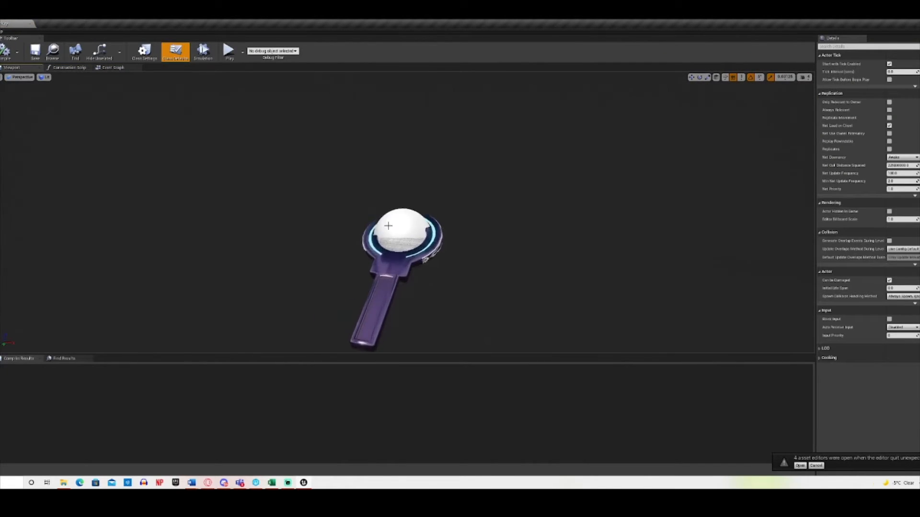
scroll(388, 225, up, 1)
click(387, 263)
right_drag(387, 262, 374, 249)
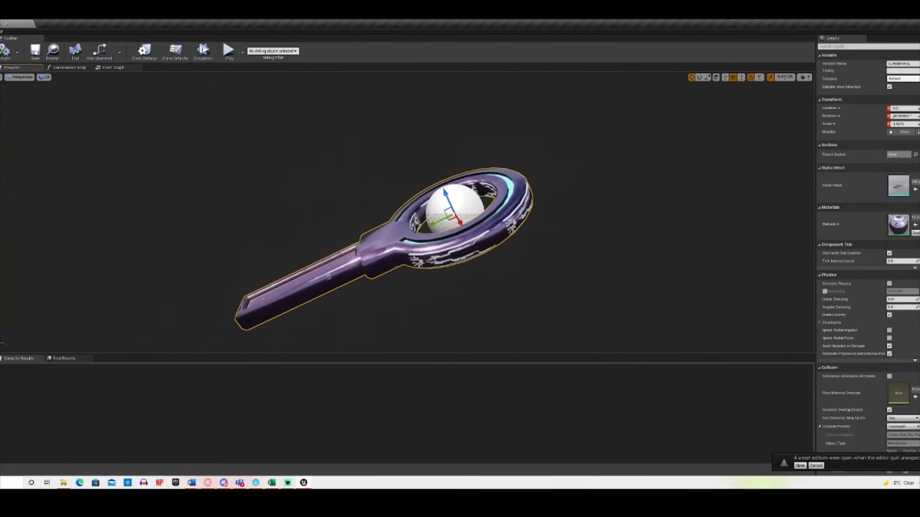
alt+drag(408, 215, 599, 182)
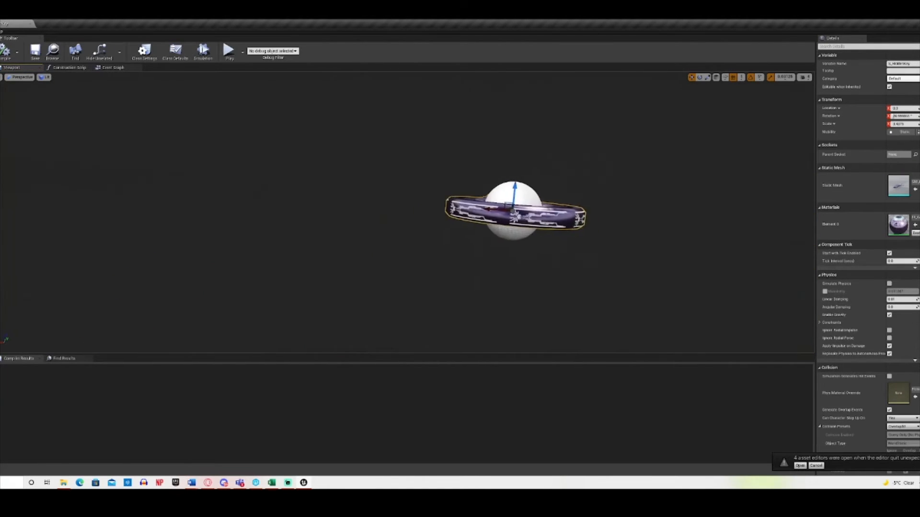
right_drag(407, 215, 420, 237)
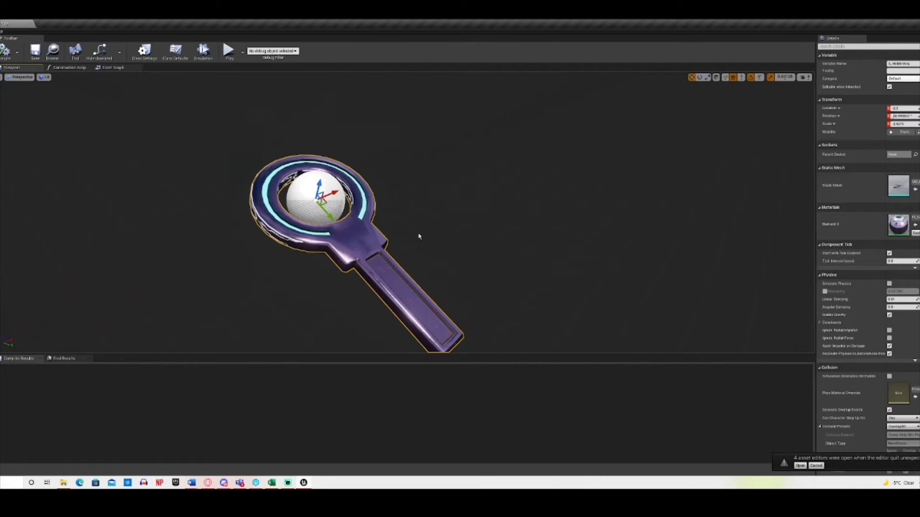
click(67, 67)
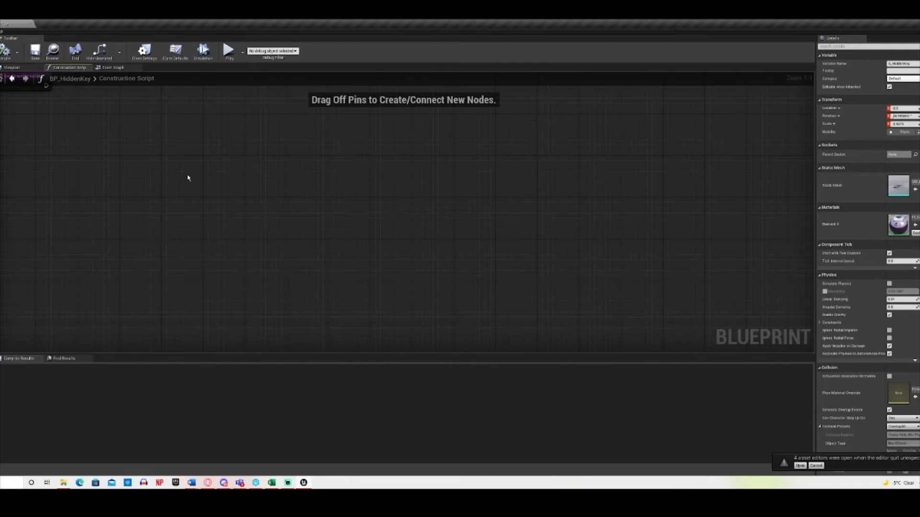
Review the hidden key's overlap logic in its event graph, and open the BP_TwinStickMode blueprint from the GameMode folder.
click(110, 68)
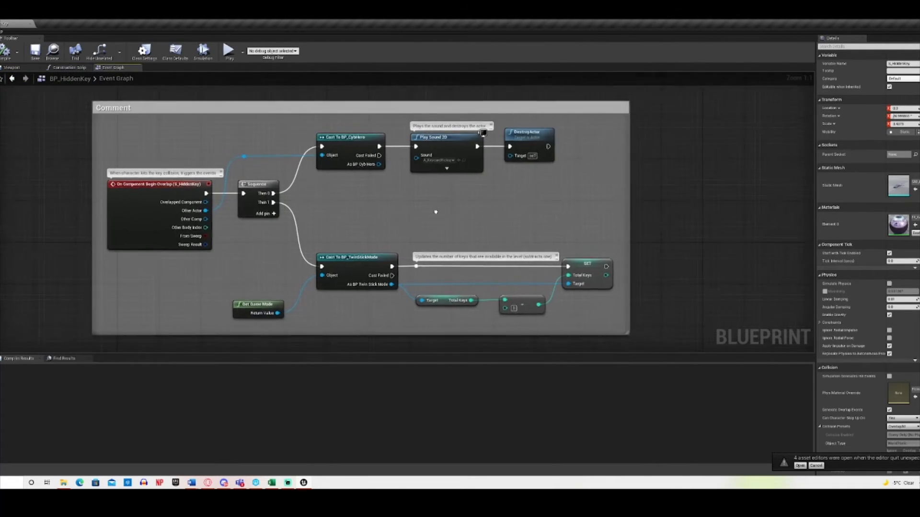
right_drag(426, 222, 477, 226)
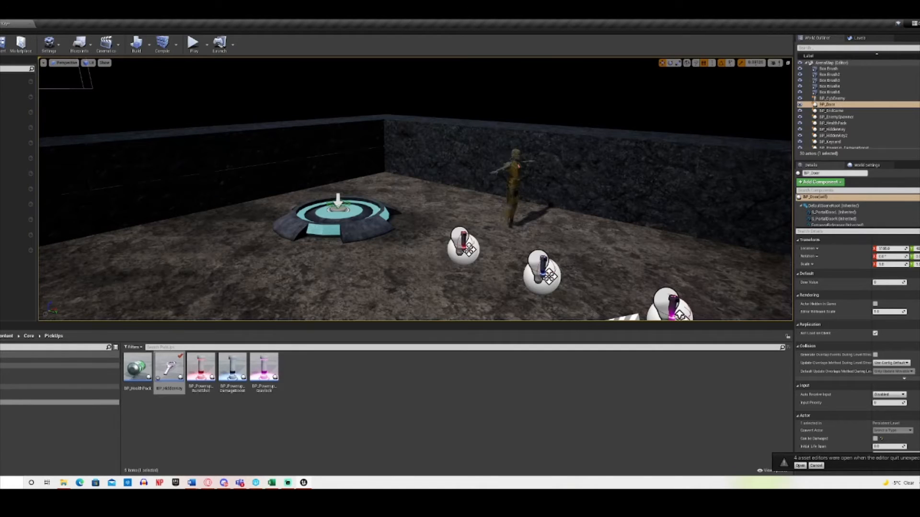
click(48, 392)
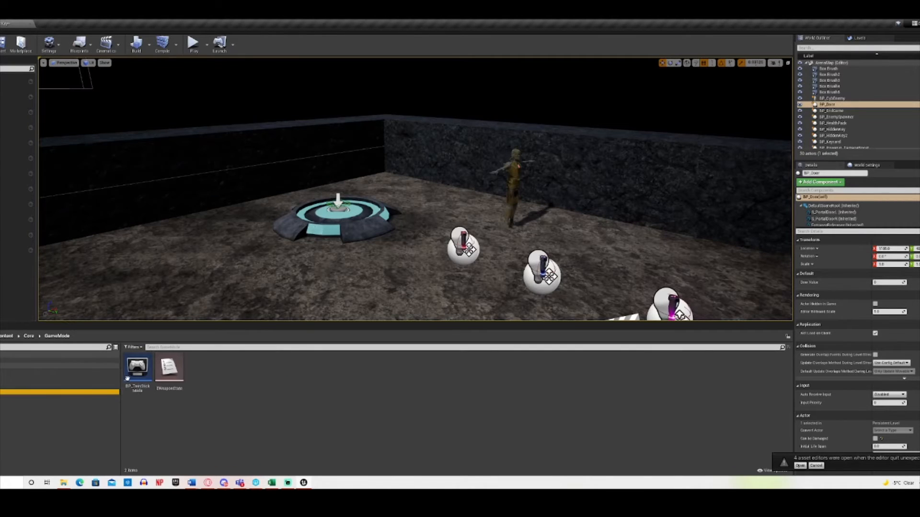
double_click(135, 380)
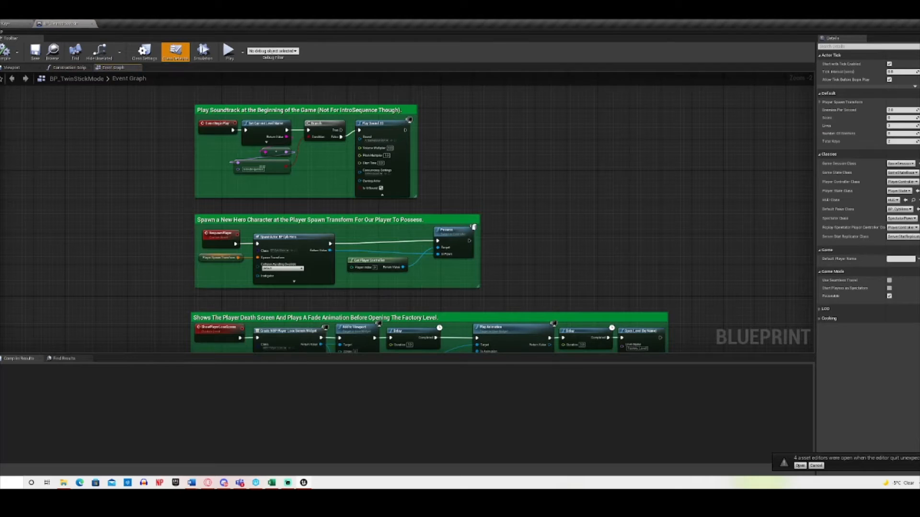
Inspect the details of the game mode's variables, including Total Keys and Number Of Enemies.
click(1, 299)
click(1, 306)
click(1, 314)
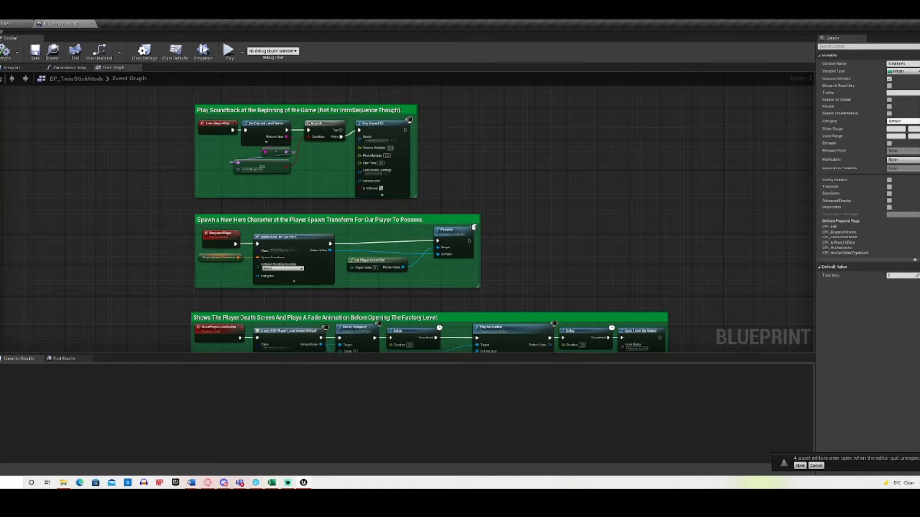
click(1, 322)
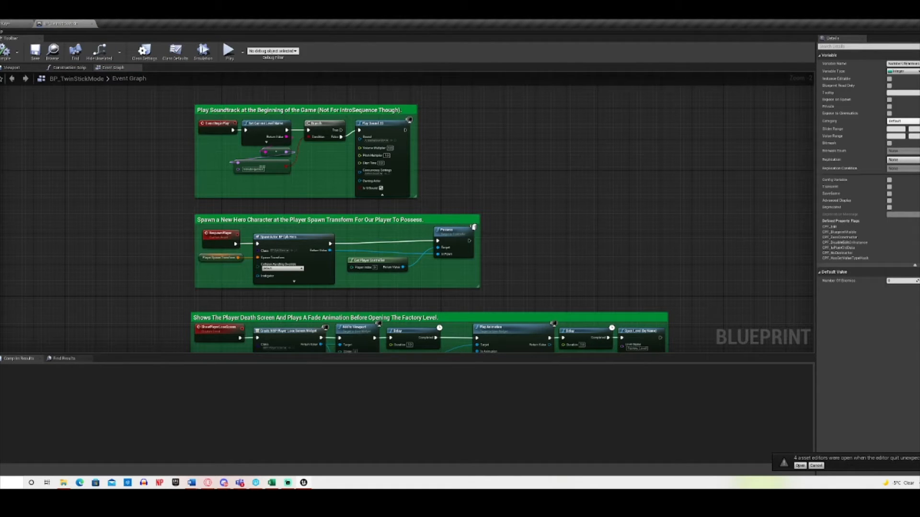
click(1, 329)
Look over the respawn and death screen graphs, and examine the Number Of Enemies variable's default value.
right_drag(692, 184, 646, 153)
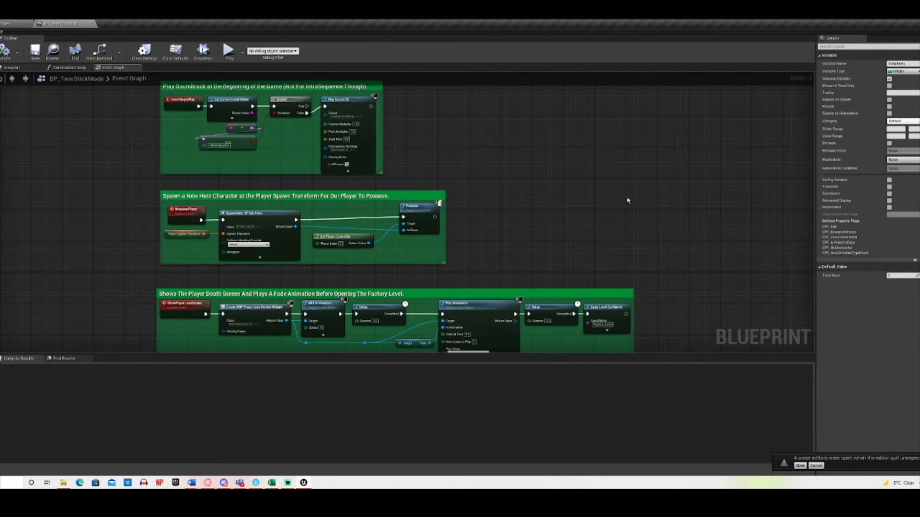
right_drag(465, 196, 493, 158)
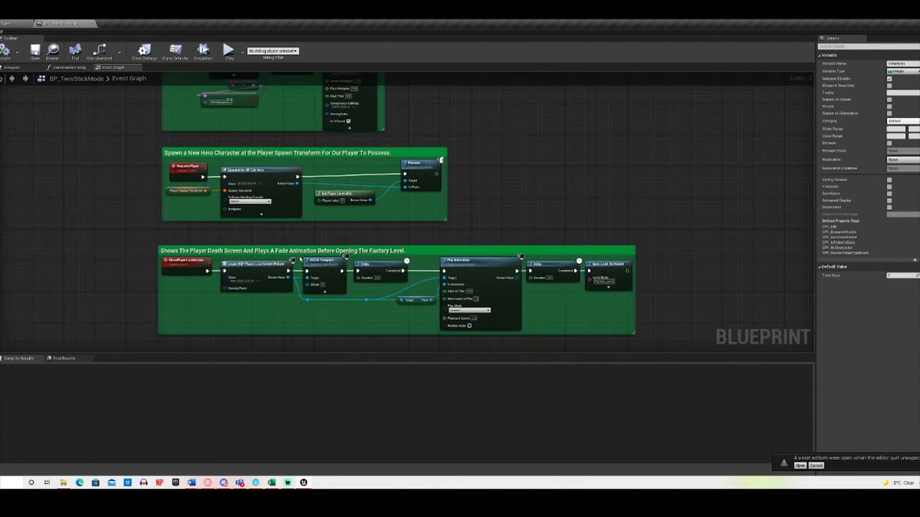
click(1, 323)
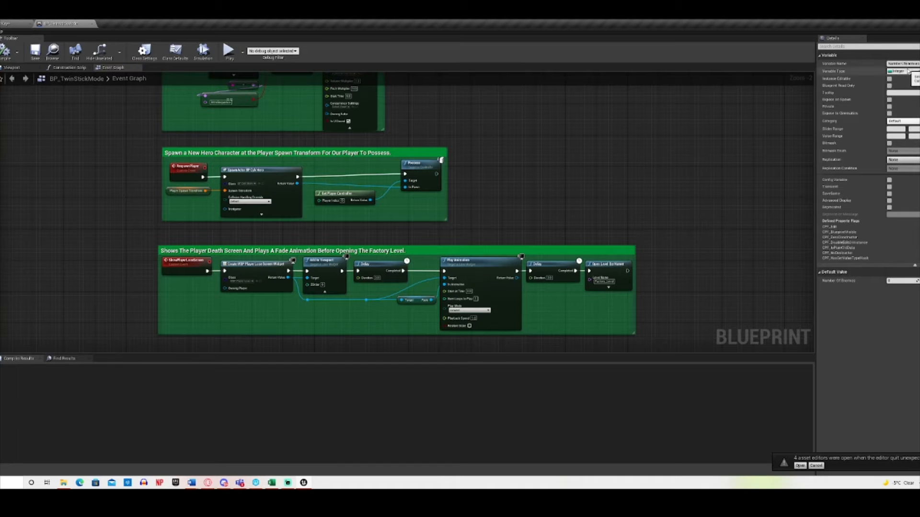
click(914, 267)
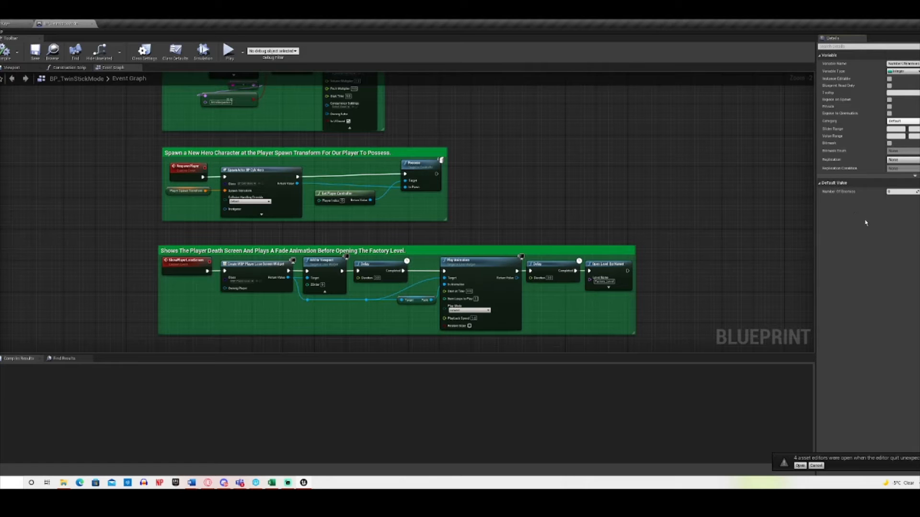
right_drag(481, 183, 508, 179)
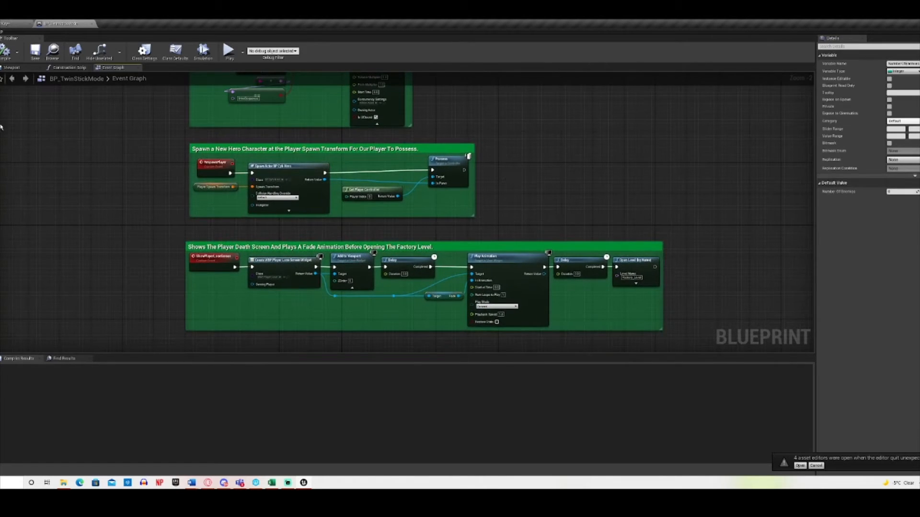
Open the BP_CybHero blueprint from the Characters folder and look over its event graph.
click(1, 24)
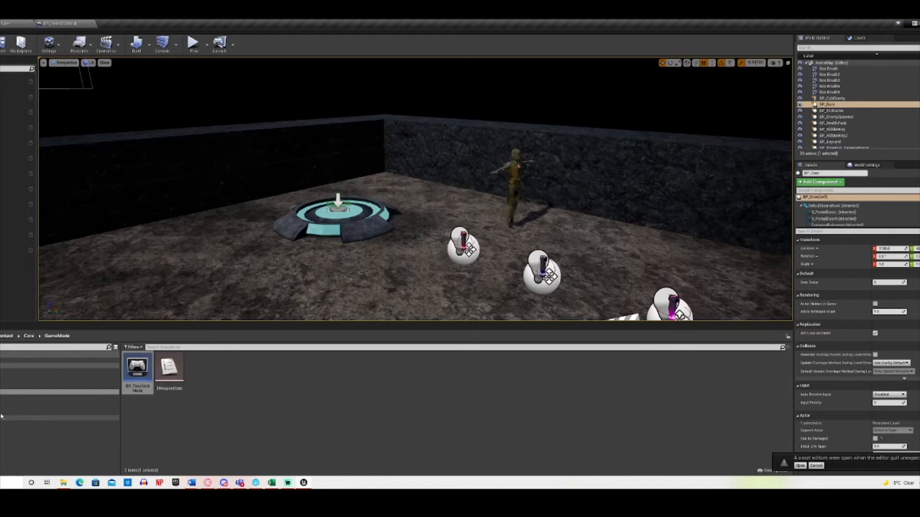
click(48, 377)
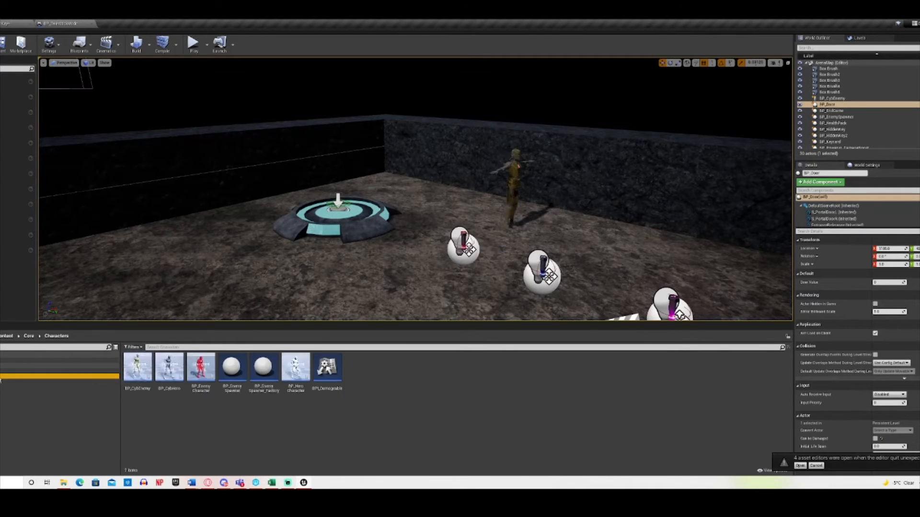
double_click(166, 379)
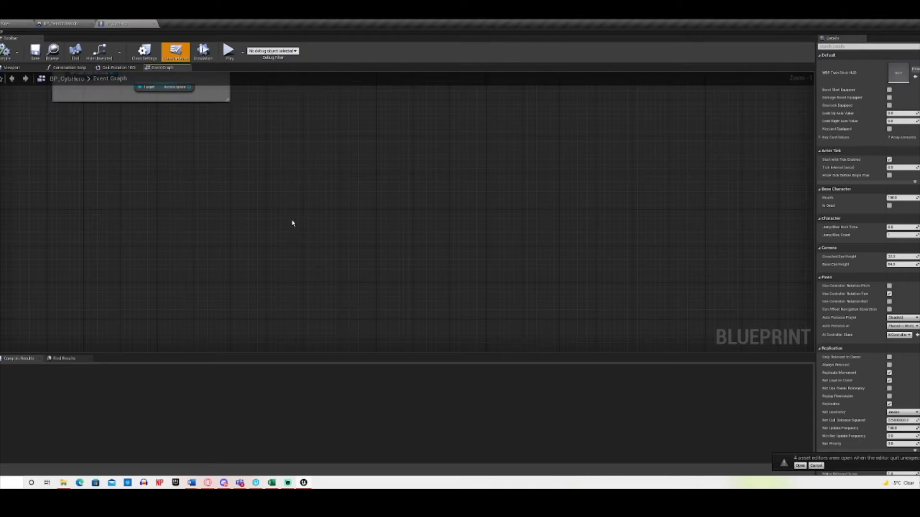
scroll(386, 252, down, 7)
right_drag(220, 214, 311, 290)
scroll(382, 170, up, 4)
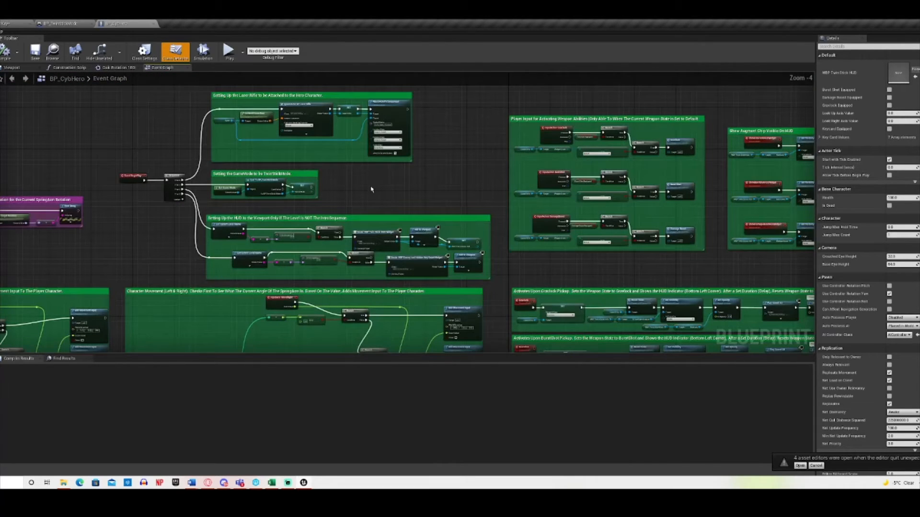
Search BP_CybHero for "Enemy" and jump to the Create Widget node that uses WBP_EnemyAndHiddenKeyCount.
click(85, 359)
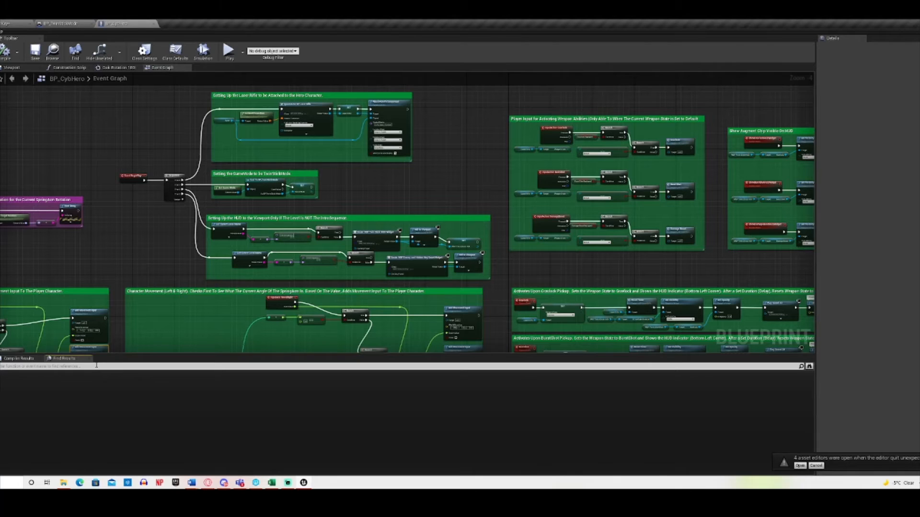
text(Enemy)
key(Return)
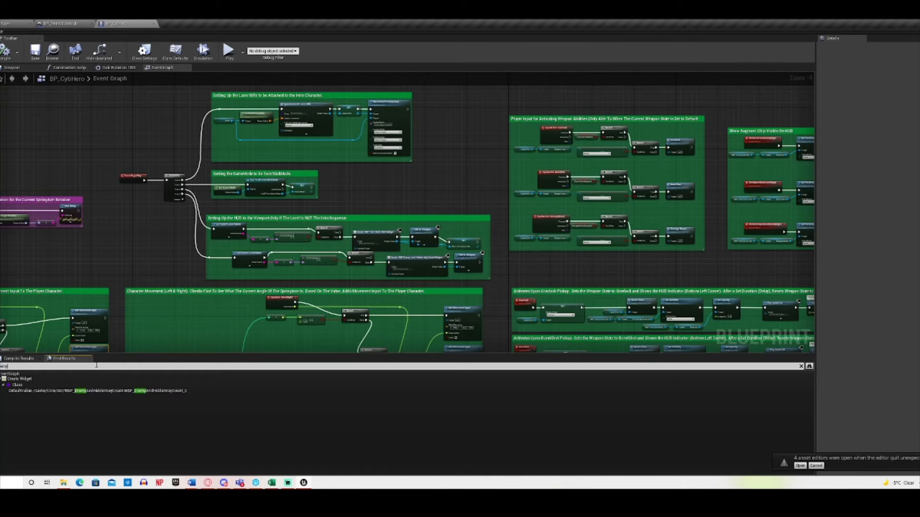
double_click(120, 391)
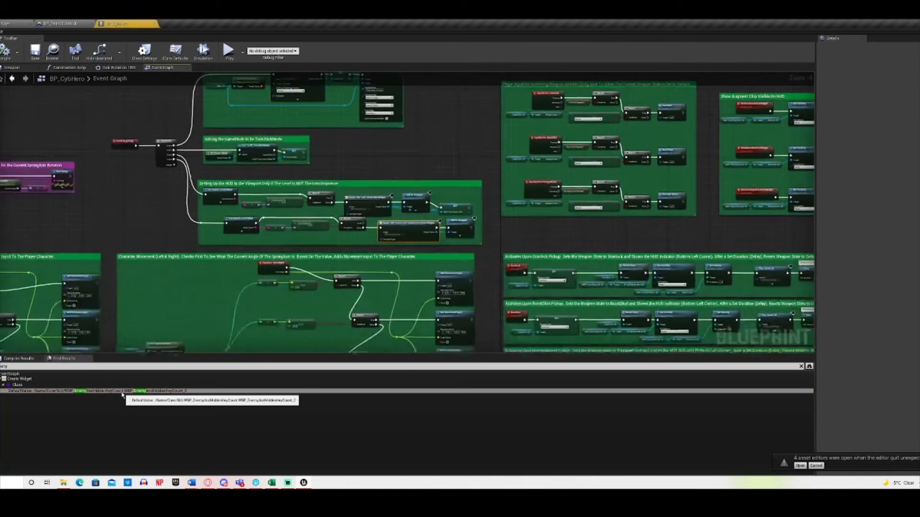
right_drag(413, 250, 450, 323)
Examine the hero graph's weapon ability input section and the groups surrounding it.
right_drag(492, 276, 230, 254)
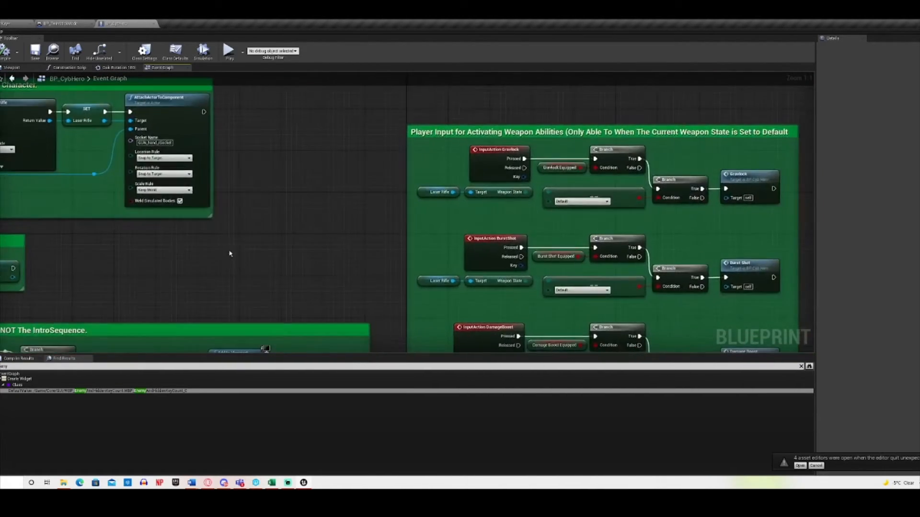
scroll(282, 253, down, 1)
right_drag(357, 261, 271, 212)
scroll(270, 212, down, 4)
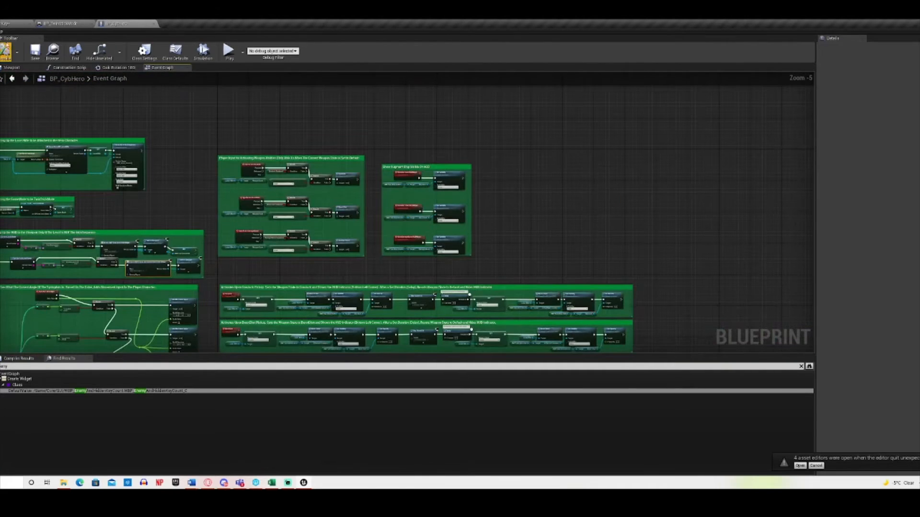
Switch back to BP_TwinStickMode and review its event graph beside the Number Of Enemies variable's details.
click(65, 24)
click(8, 24)
click(87, 26)
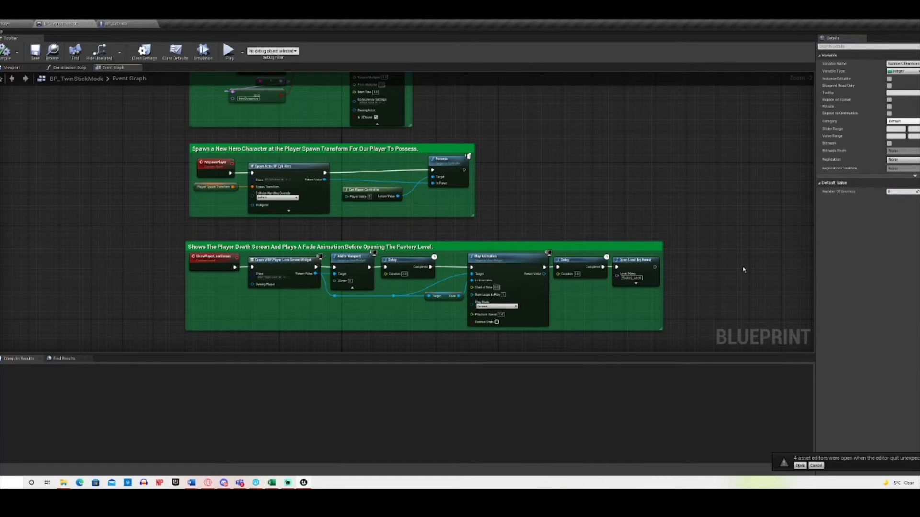
right_drag(592, 200, 570, 185)
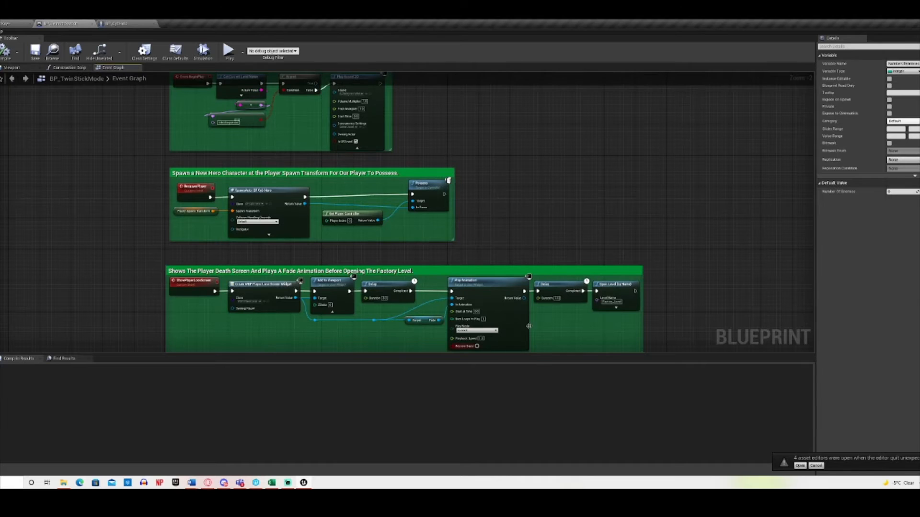
Open the BP_CybEnemy blueprint from the Characters folder and locate its health calculation section.
click(29, 23)
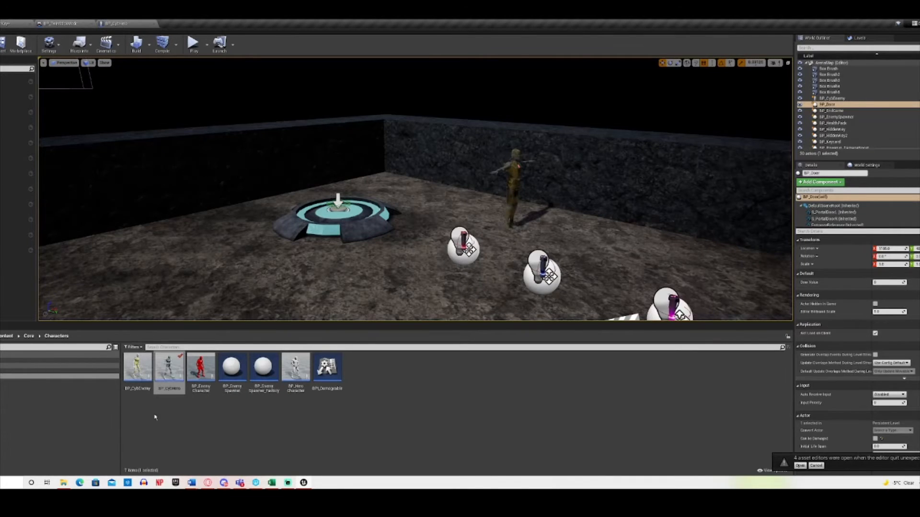
double_click(136, 380)
right_drag(158, 319, 429, 313)
right_drag(197, 317, 236, 299)
scroll(354, 286, up, 2)
Inspect the Cast To BP_TwinStickMode, decrement and Number Of Enemies nodes in the enemy's health logic.
drag(95, 262, 344, 240)
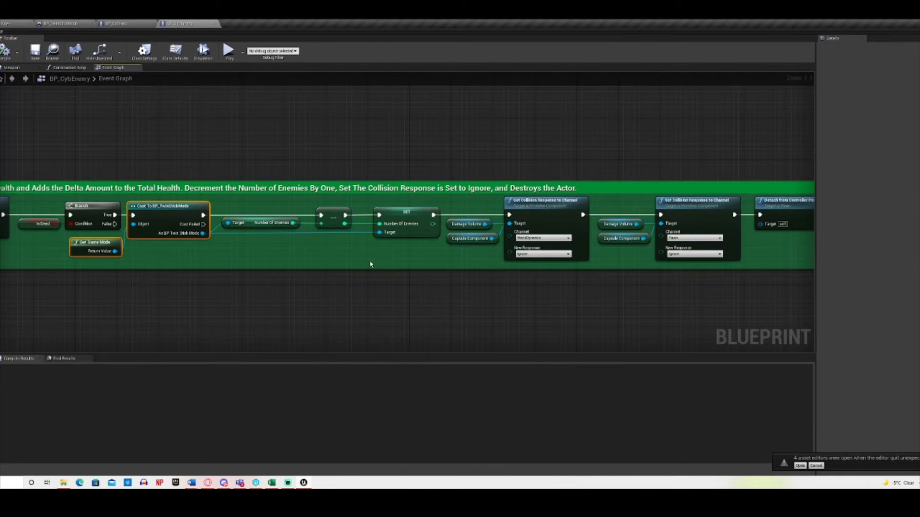
click(334, 224)
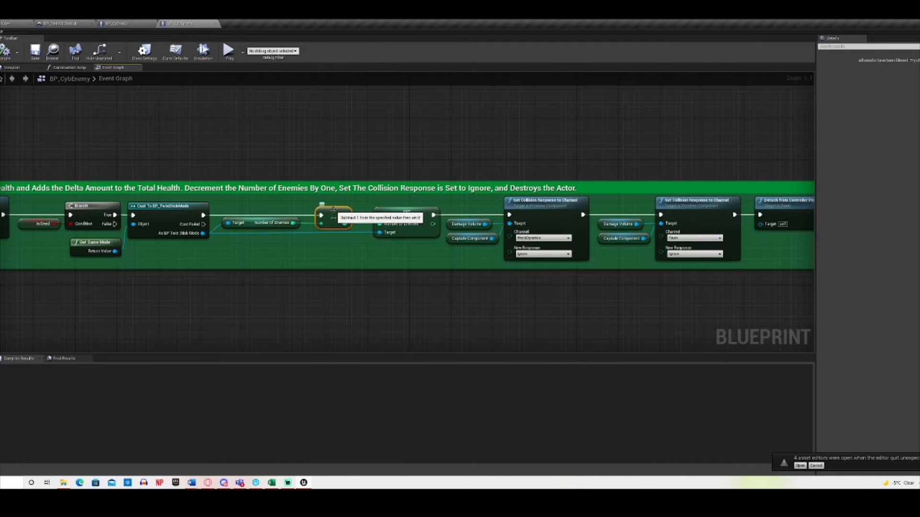
click(253, 225)
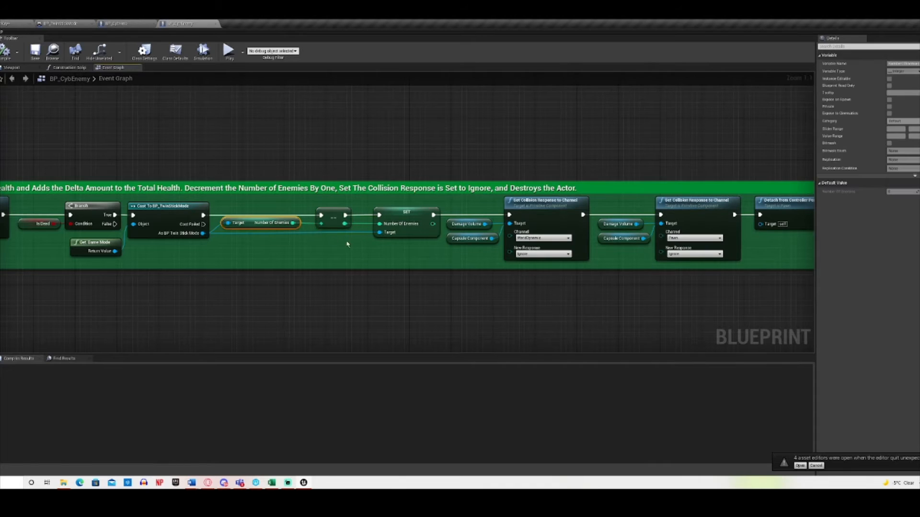
click(355, 256)
Follow the enemy's health chain from Event Affect Health to the Set Collision Response to Channel nodes.
mouse_move(257, 248)
right_down()
mouse_move(489, 251)
mouse_move(459, 300)
right_up()
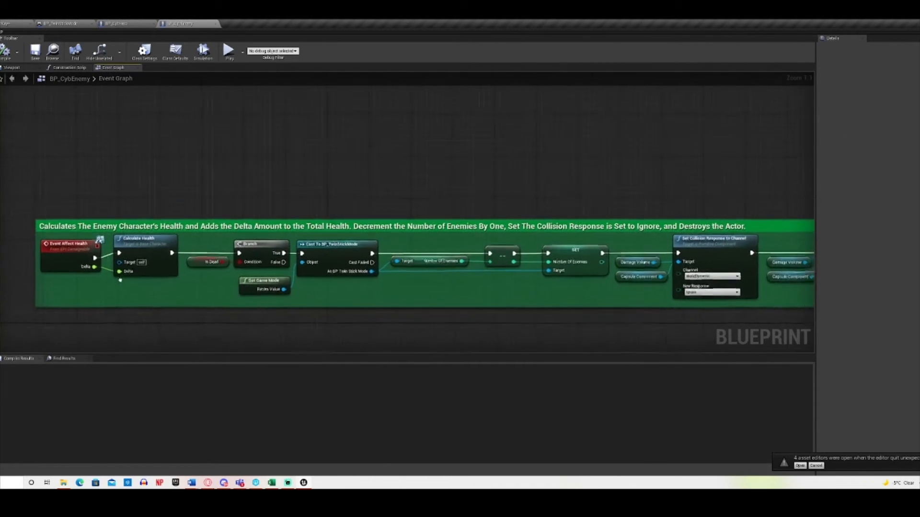
right_drag(373, 303, 147, 293)
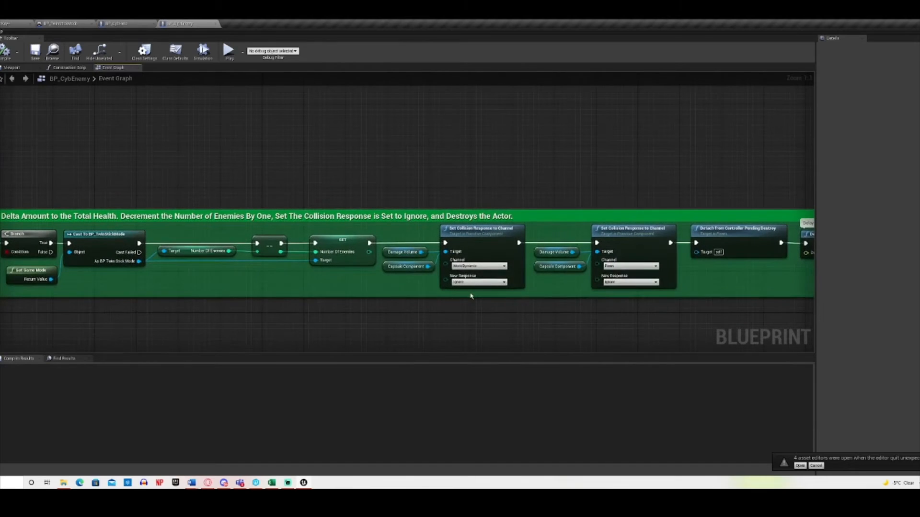
right_drag(471, 296, 370, 259)
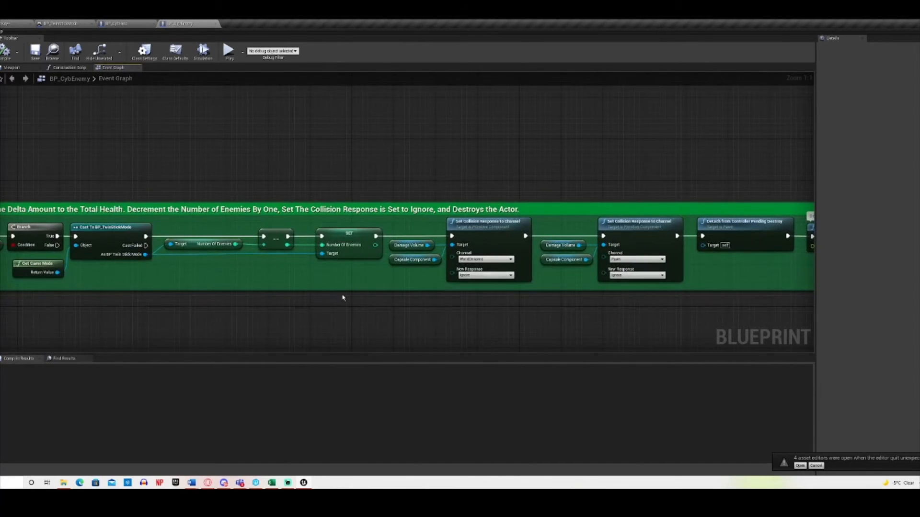
right_drag(343, 298, 456, 296)
Inspect the SET Number Of Enemies node and trace the nodes around it, through Detach From Controller Pending Destroy.
click(461, 243)
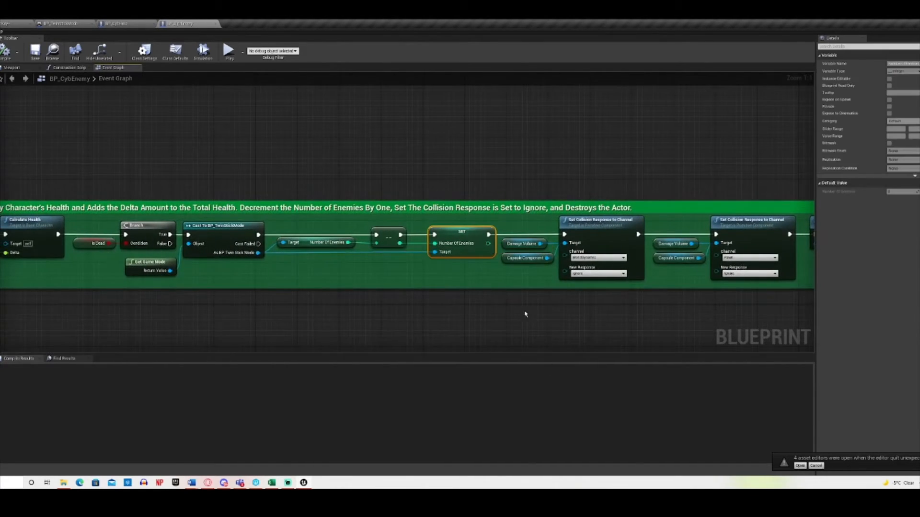
right_drag(526, 314, 255, 306)
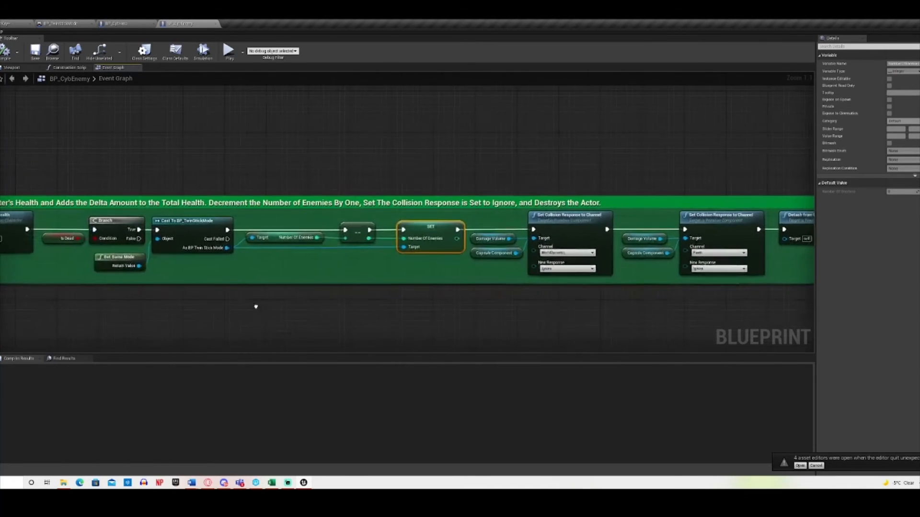
right_drag(512, 319, 190, 311)
right_drag(270, 318, 498, 303)
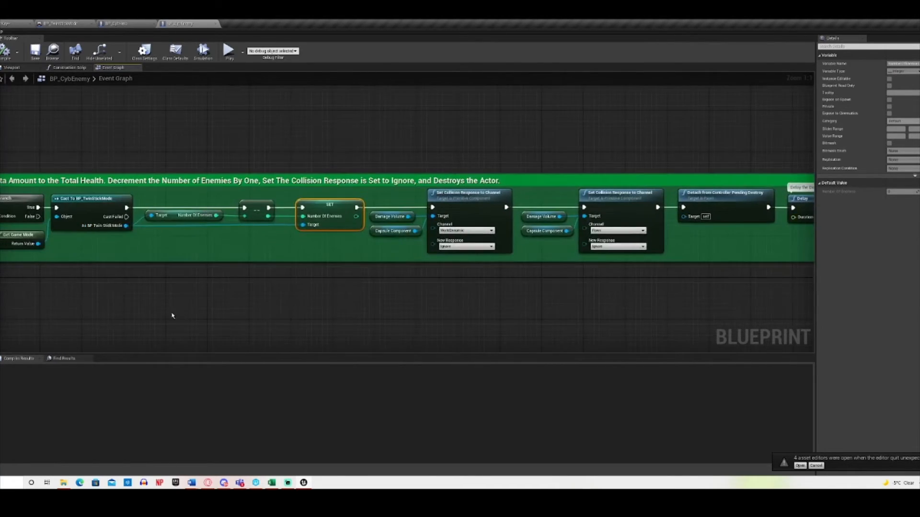
right_drag(168, 316, 333, 314)
scroll(332, 314, down, 2)
scroll(279, 312, up, 2)
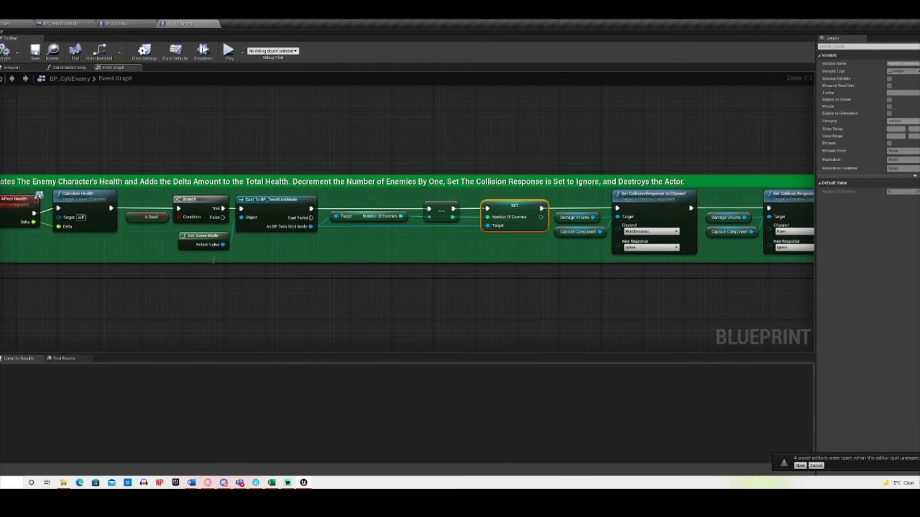
Check the BP_CybHero graph and return to the game mode cast and enemy count nodes in BP_CybEnemy.
drag(213, 260, 377, 219)
click(120, 23)
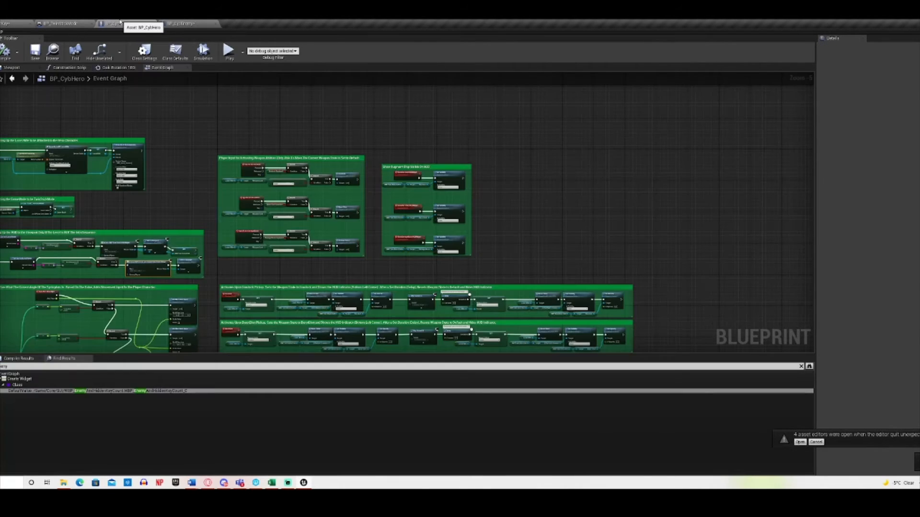
click(190, 23)
click(239, 266)
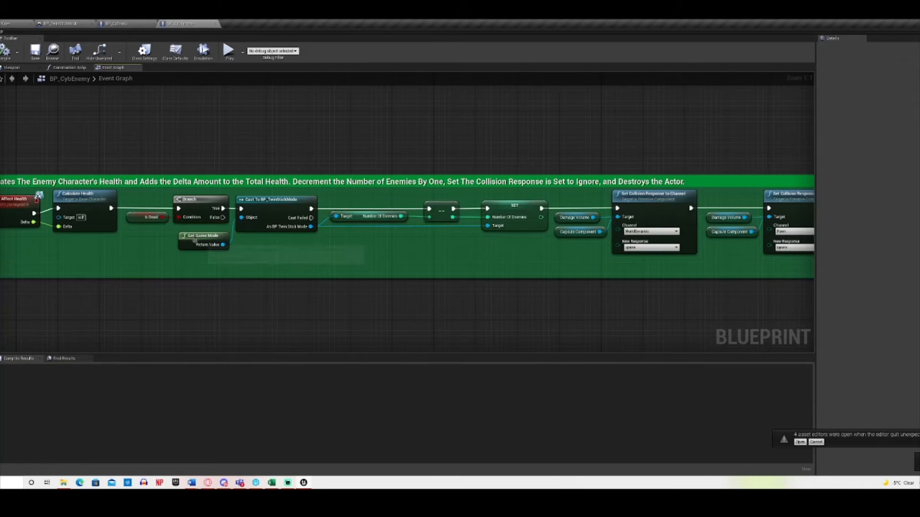
Reposition the Get Game Mode, Cast To BP_TwinStickMode and Number Of Enemies nodes in the BP_CybEnemy health chain to tidy the wires.
drag(195, 242, 185, 241)
drag(286, 206, 290, 206)
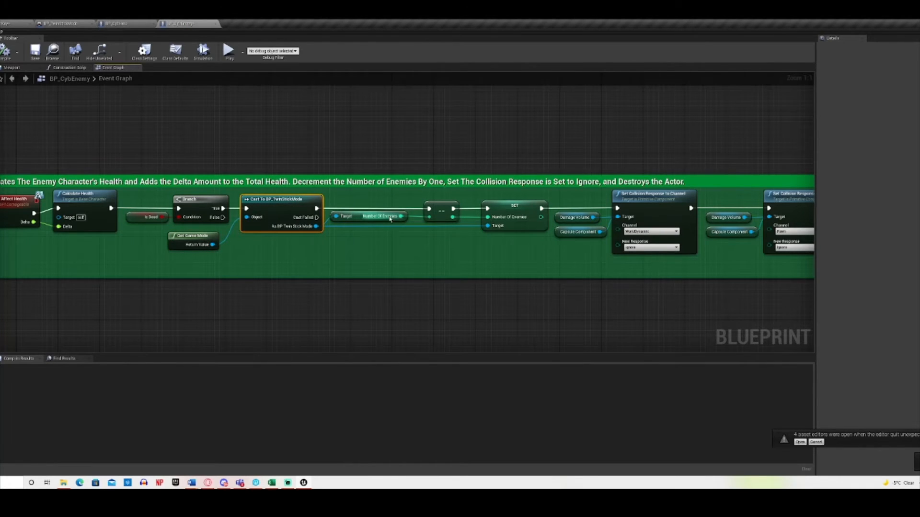
drag(356, 218, 362, 218)
click(359, 249)
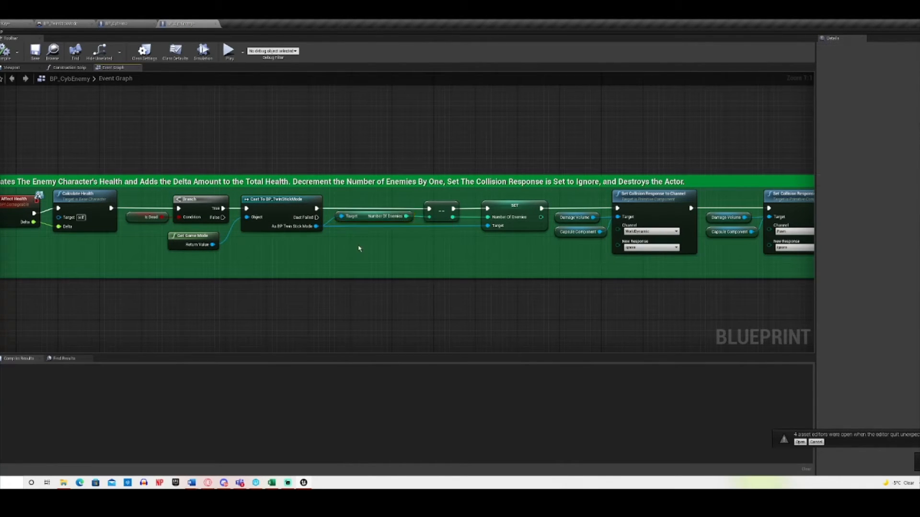
drag(177, 242, 188, 237)
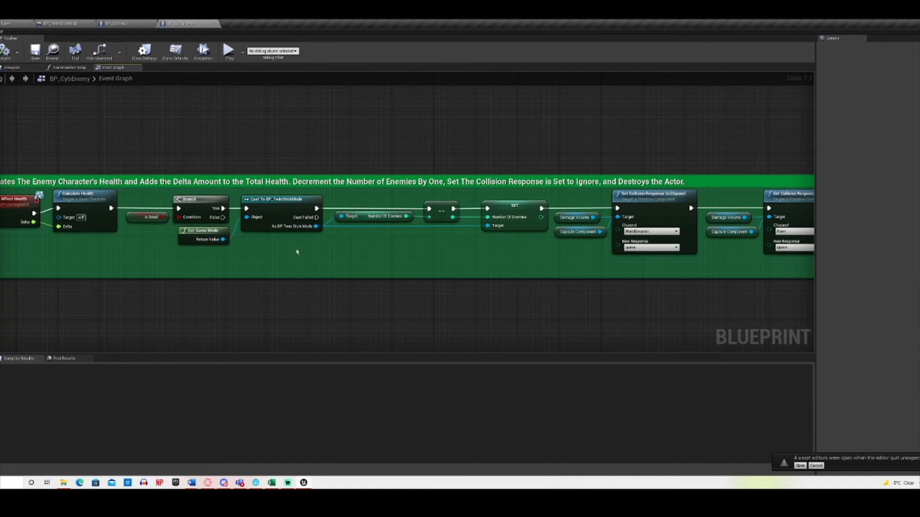
Move the quit-game comment group in the BP_CybHero event graph next to the hero health calculation group.
click(118, 23)
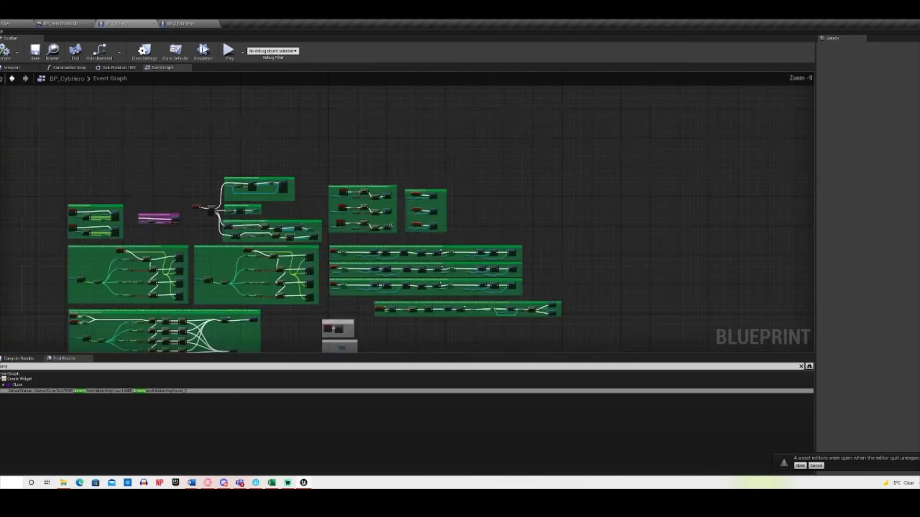
scroll(390, 225, up, 6)
right_drag(348, 237, 588, 240)
scroll(346, 250, down, 5)
right_drag(330, 277, 452, 197)
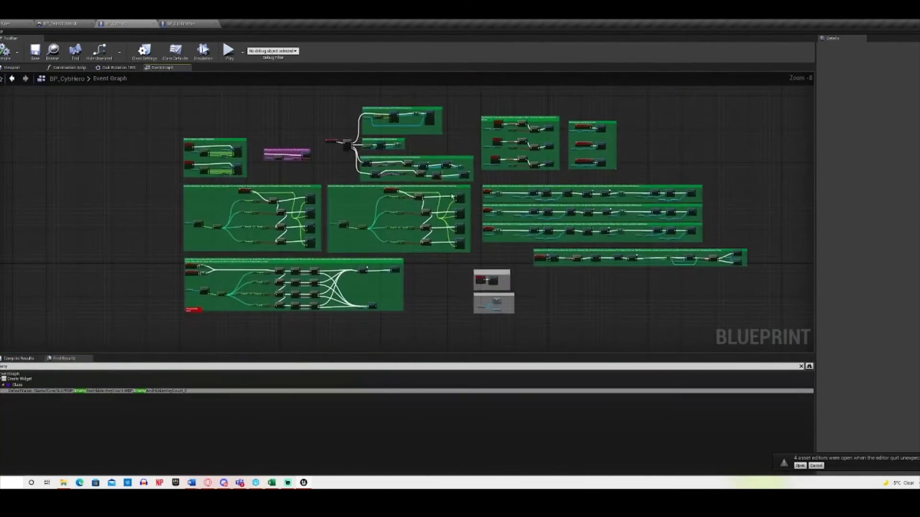
scroll(452, 197, up, 2)
right_drag(429, 258, 353, 315)
scroll(451, 314, up, 5)
right_drag(452, 315, 421, 239)
scroll(346, 175, up, 1)
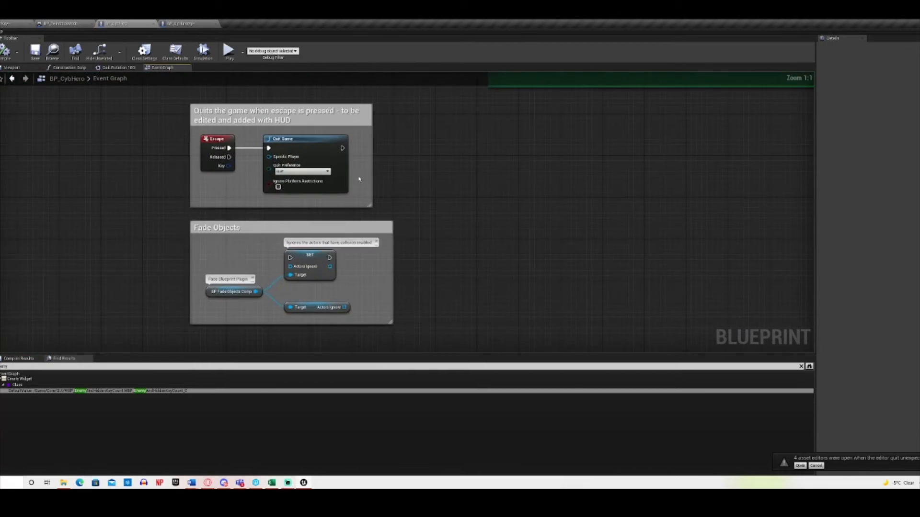
right_drag(359, 179, 403, 287)
drag(375, 223, 462, 119)
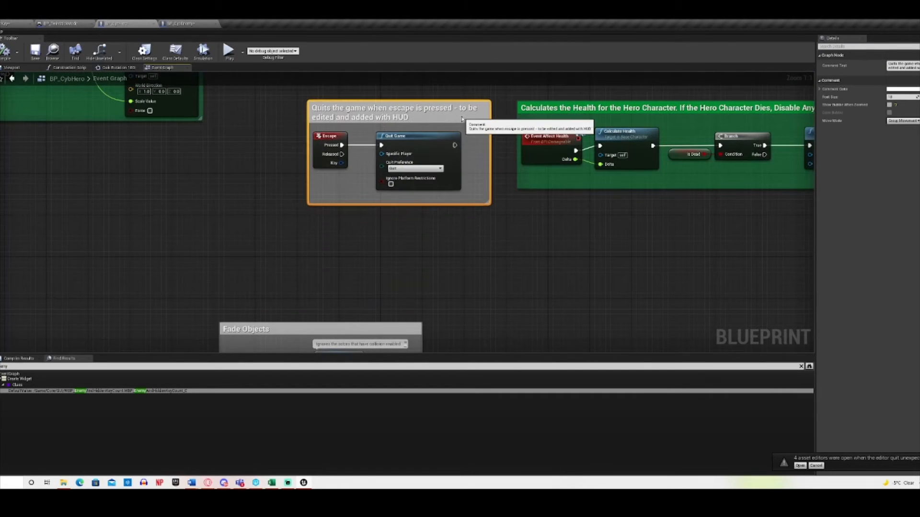
Move the Fade Objects comment group directly beneath the quit-game group, aligned with its edge.
right_drag(464, 119, 367, 90)
drag(299, 302, 387, 227)
click(509, 238)
right_drag(509, 238, 527, 299)
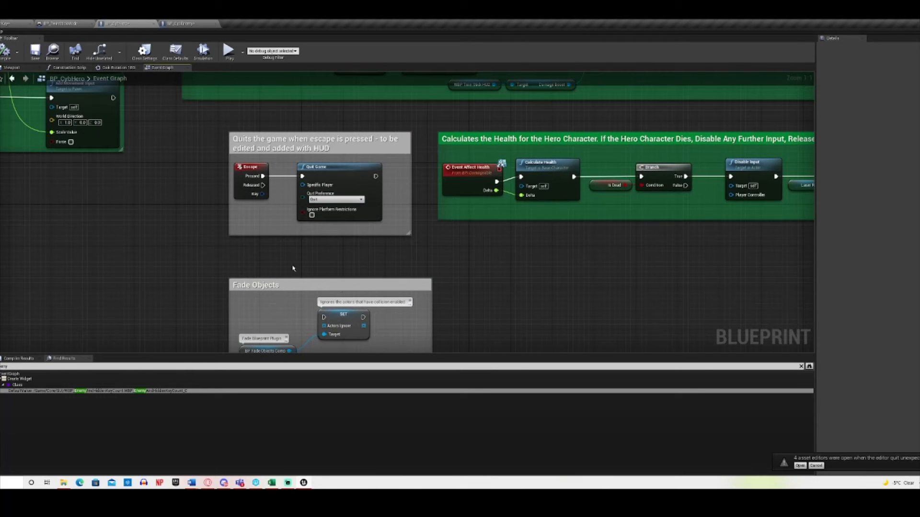
right_drag(370, 265, 343, 200)
right_drag(462, 272, 464, 240)
Resize the Fade Objects comment box to be slightly taller and narrower around its nodes.
click(370, 196)
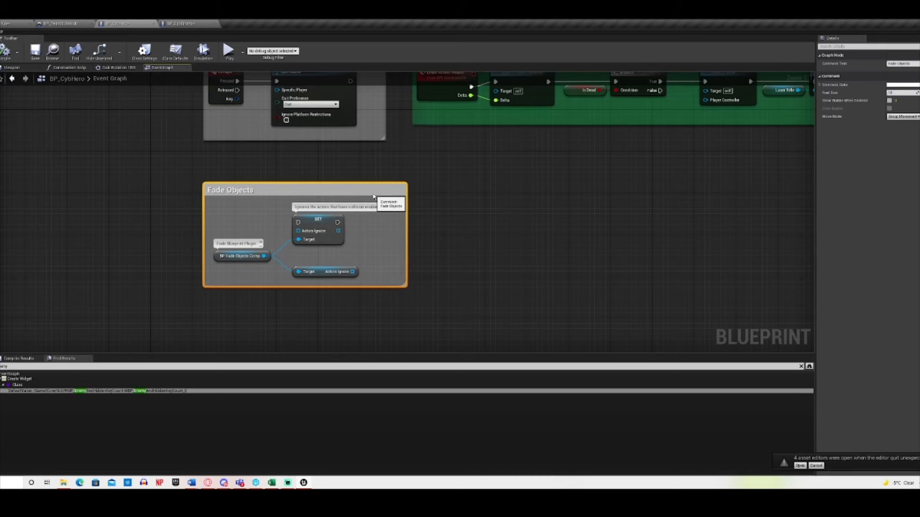
click(454, 230)
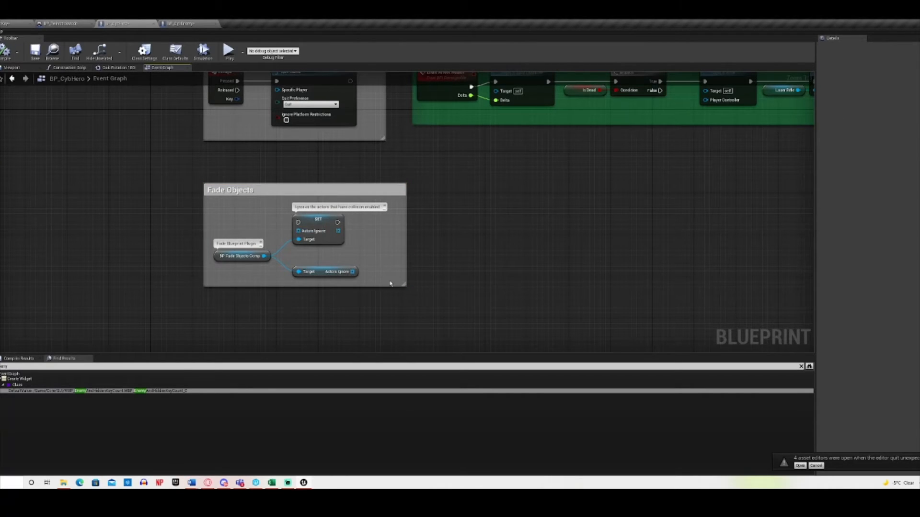
drag(403, 285, 402, 289)
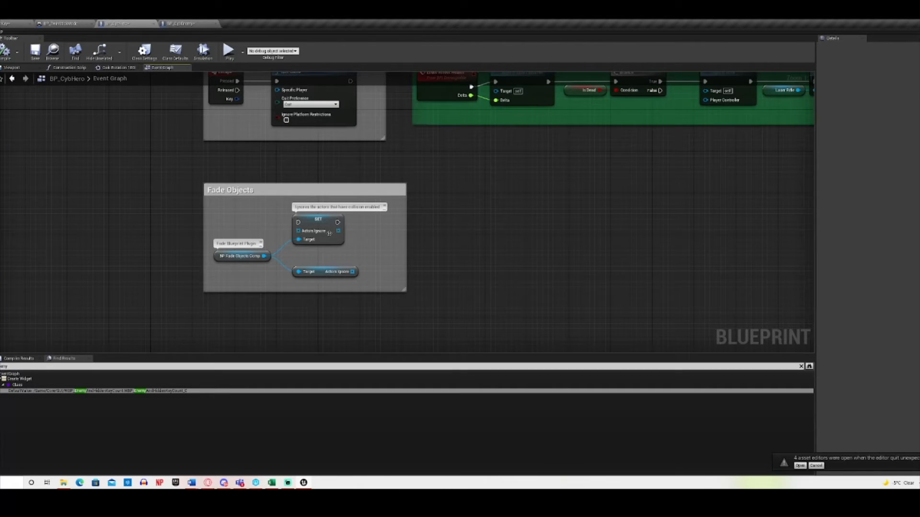
click(399, 269)
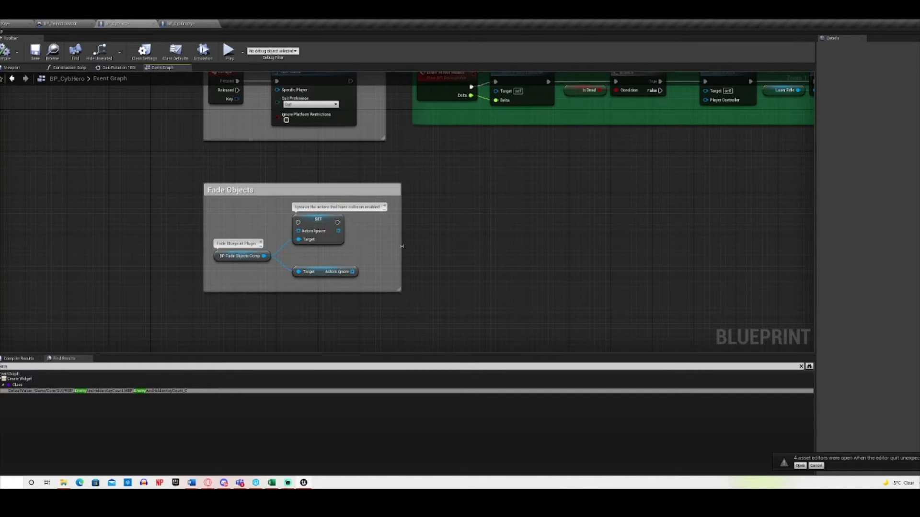
Return to the BP_HiddenKey event graph by way of the enemy and game mode blueprints and view its whole comment group.
click(186, 22)
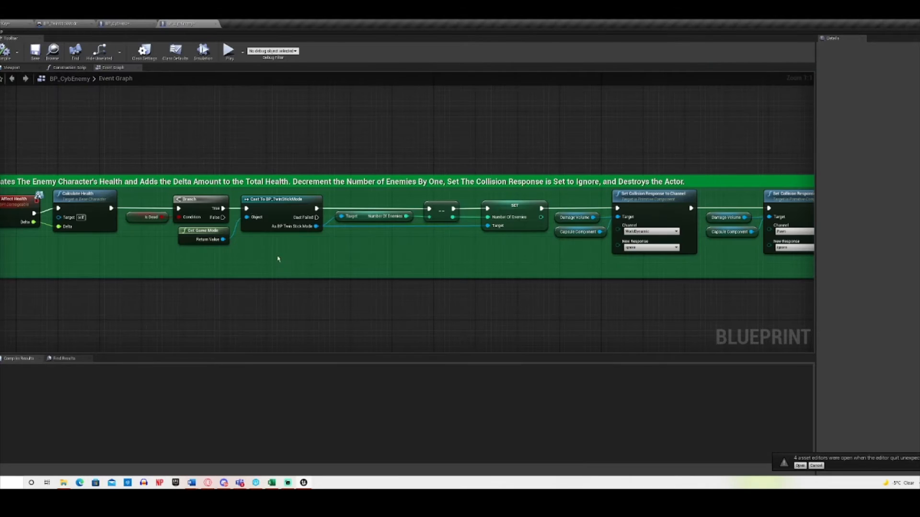
click(53, 23)
click(10, 22)
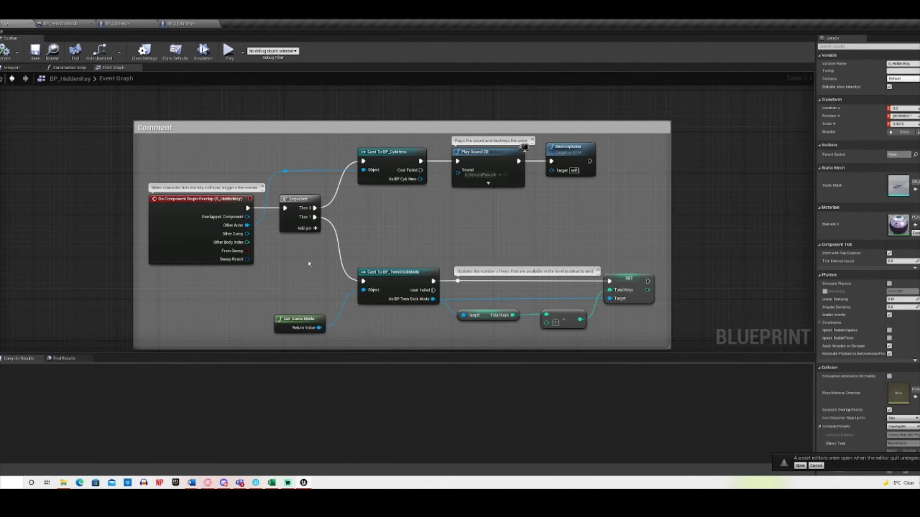
scroll(329, 261, down, 2)
scroll(391, 242, up, 2)
right_drag(421, 241, 338, 206)
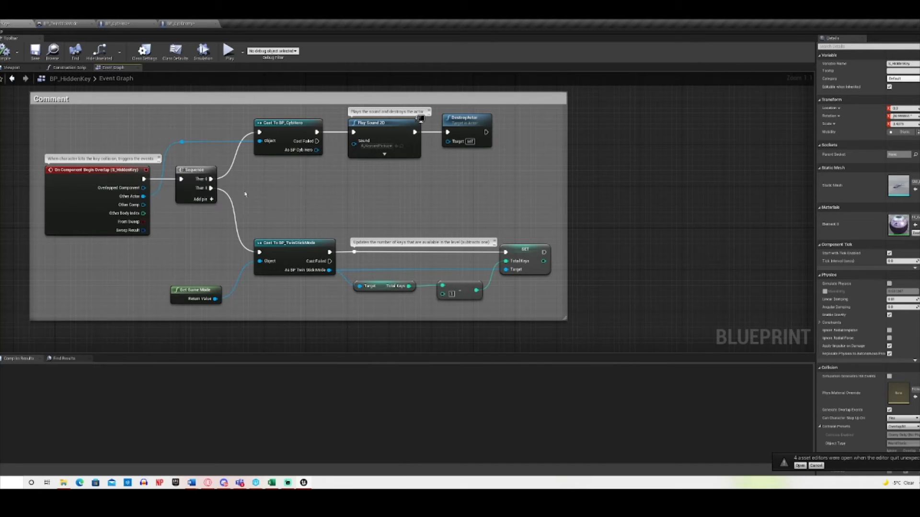
Trace the hidden key's overlap event through the BP_CybHero cast to DestroyActor, nudging the Play Sound 2D node closer to the cast.
click(71, 176)
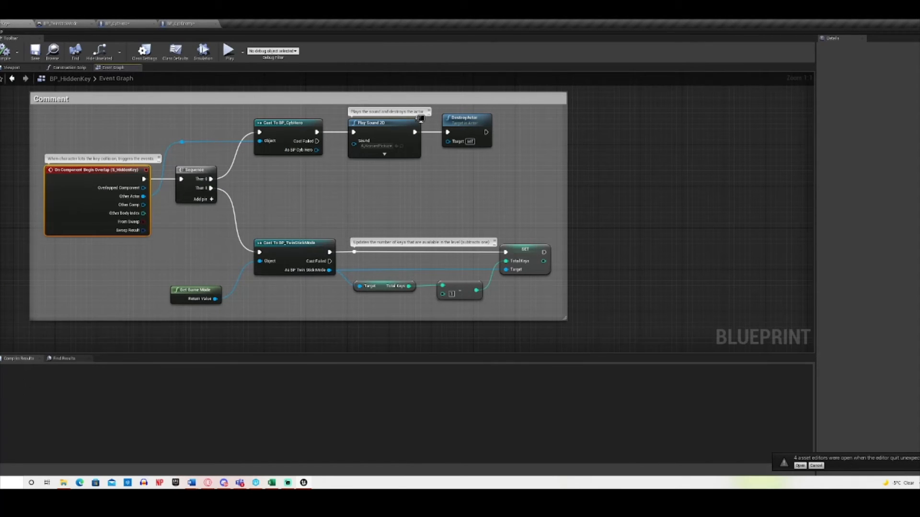
click(1, 70)
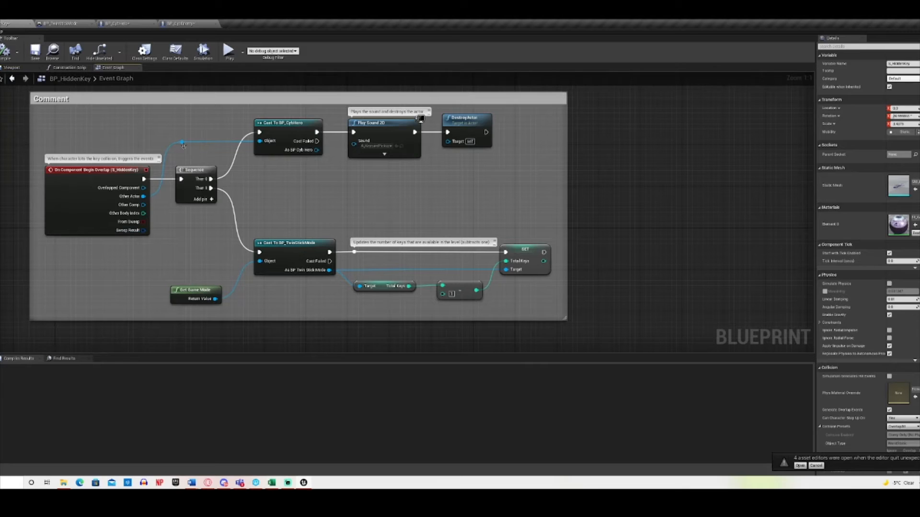
click(206, 173)
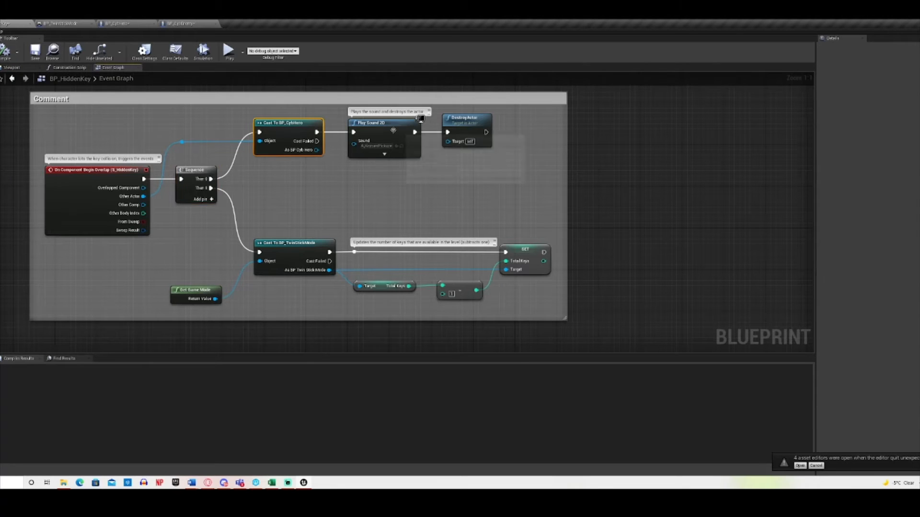
click(393, 135)
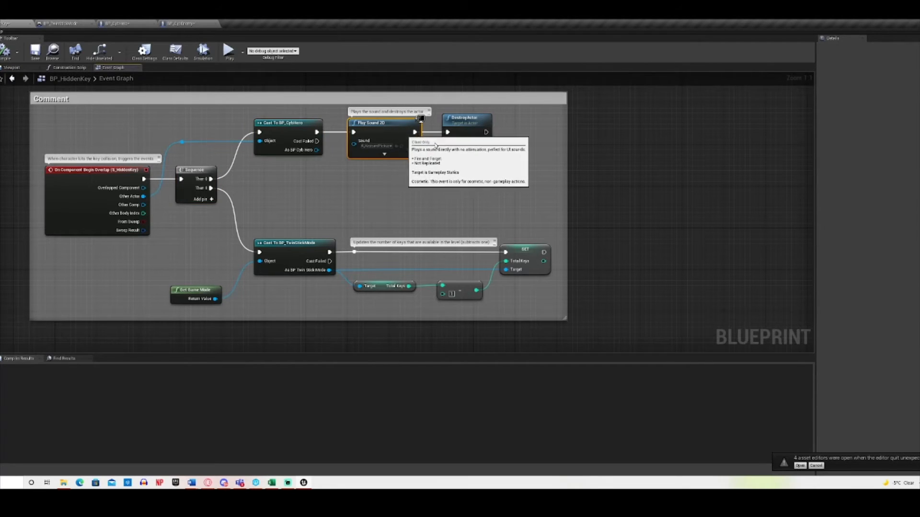
drag(402, 124, 396, 123)
click(460, 126)
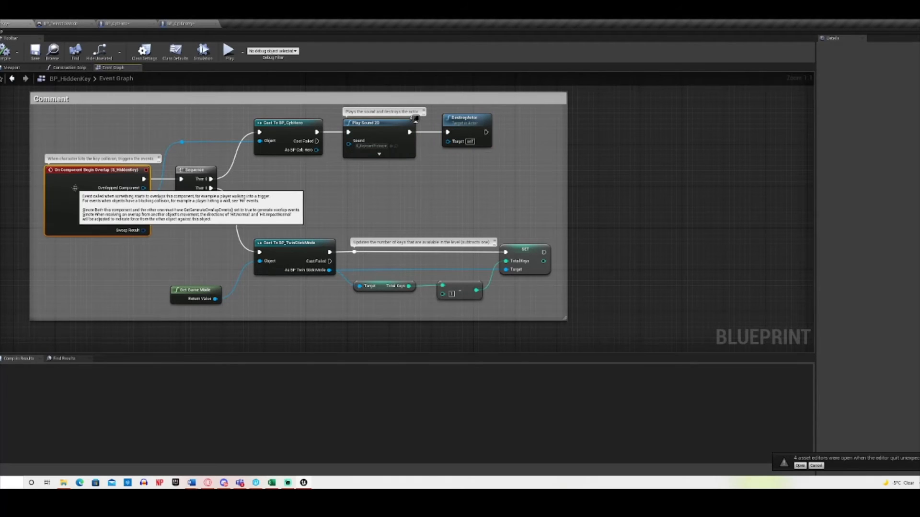
Inspect the key-count branch of BP_HiddenKey: Get Game Mode, Cast To BP_TwinStickMode, Total Keys and the subtract node.
click(187, 295)
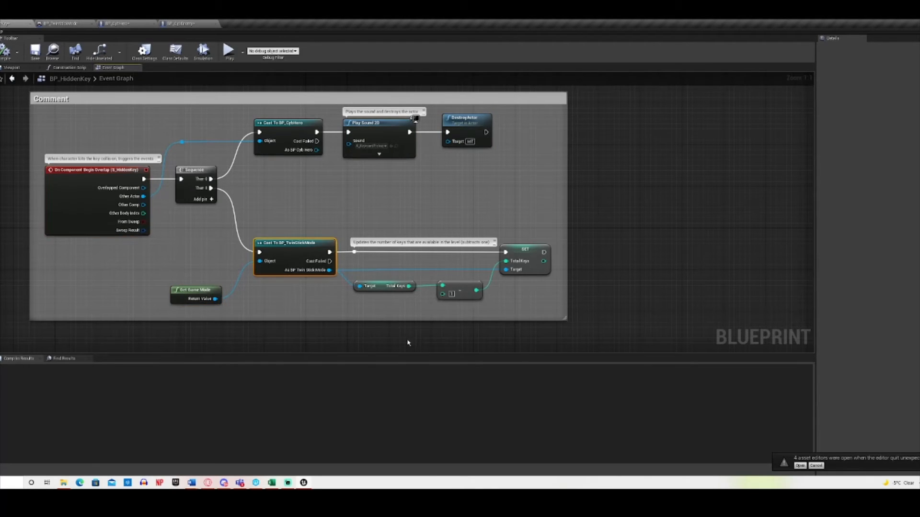
click(194, 293)
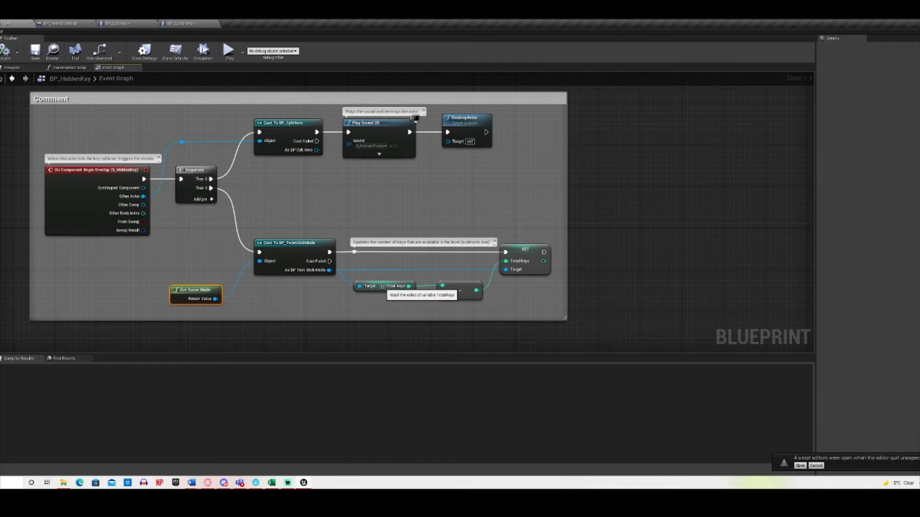
click(475, 293)
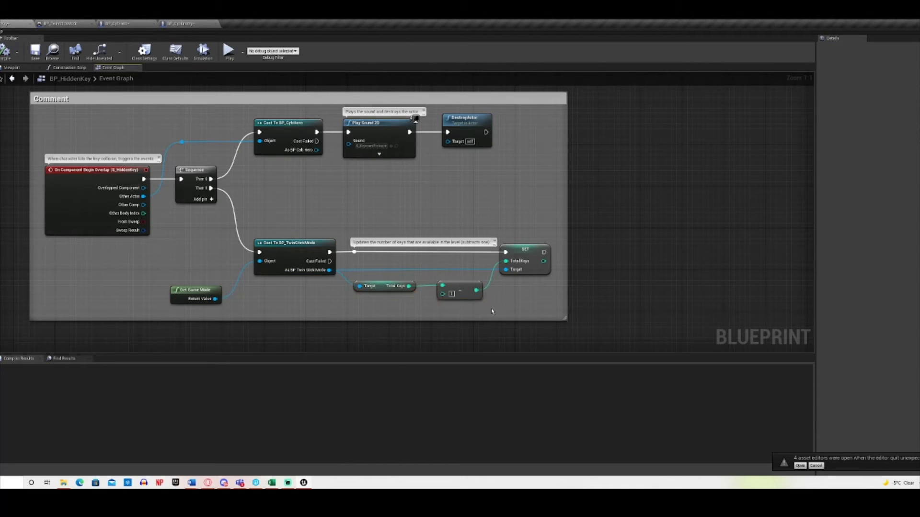
click(387, 286)
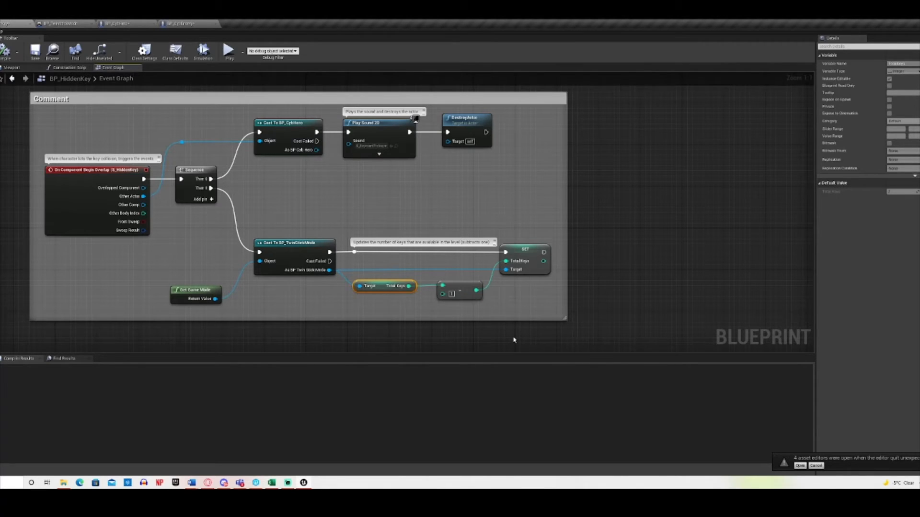
click(472, 287)
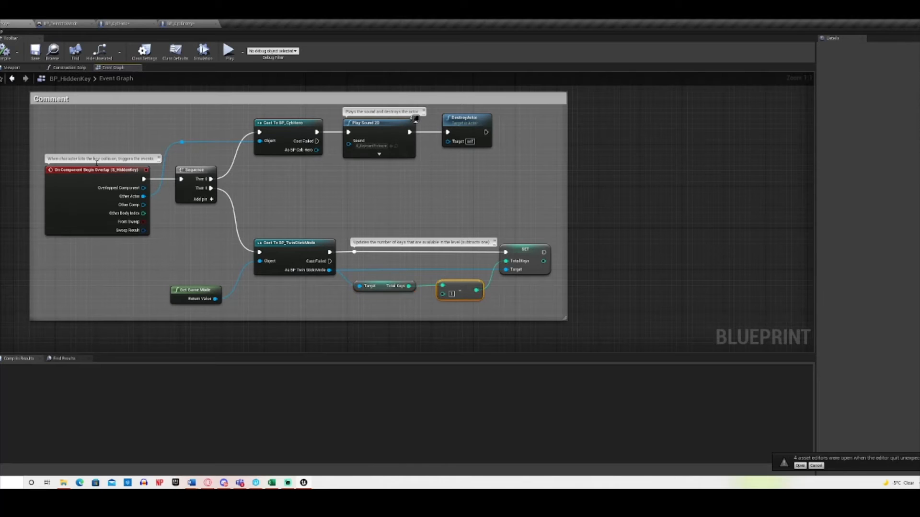
click(97, 172)
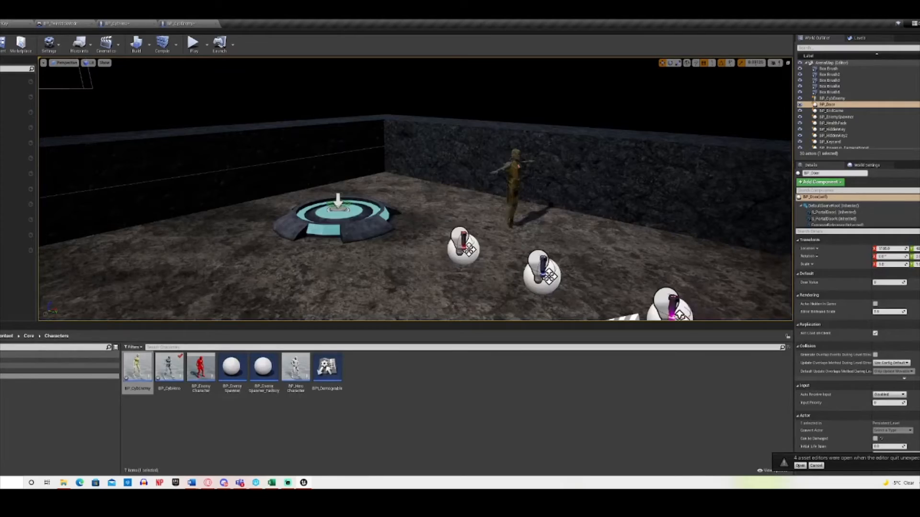
Play the level in the editor and run the hero through the arena to collect both hidden keys.
click(192, 43)
key(d)
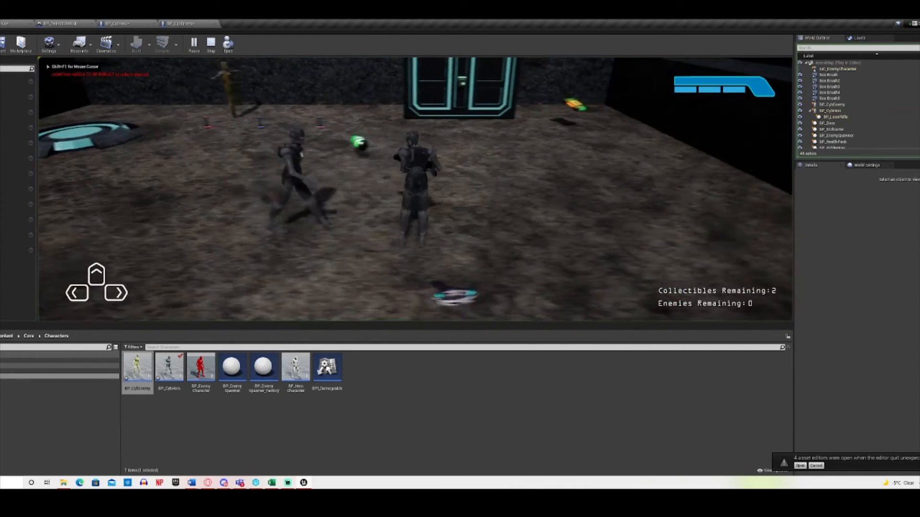
key(s)
key(a)
key(s)
key(a)
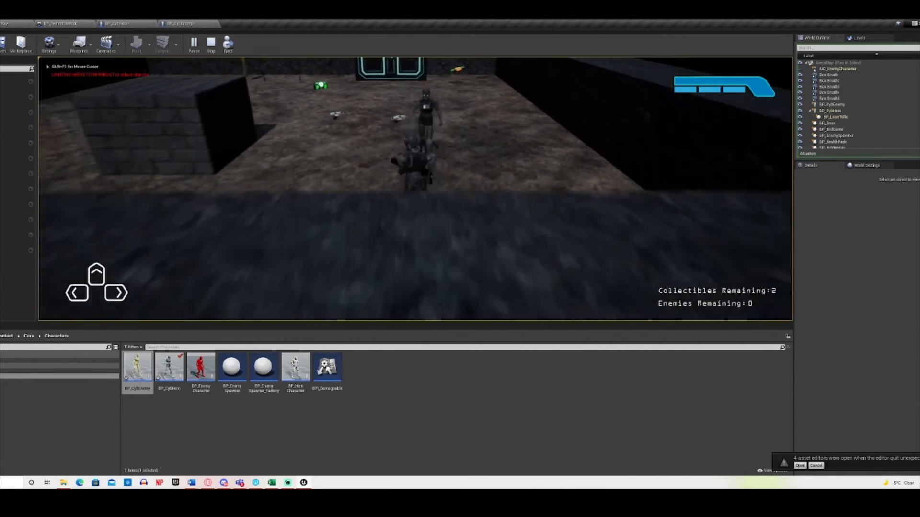
key(w)
key(w)
key(d)
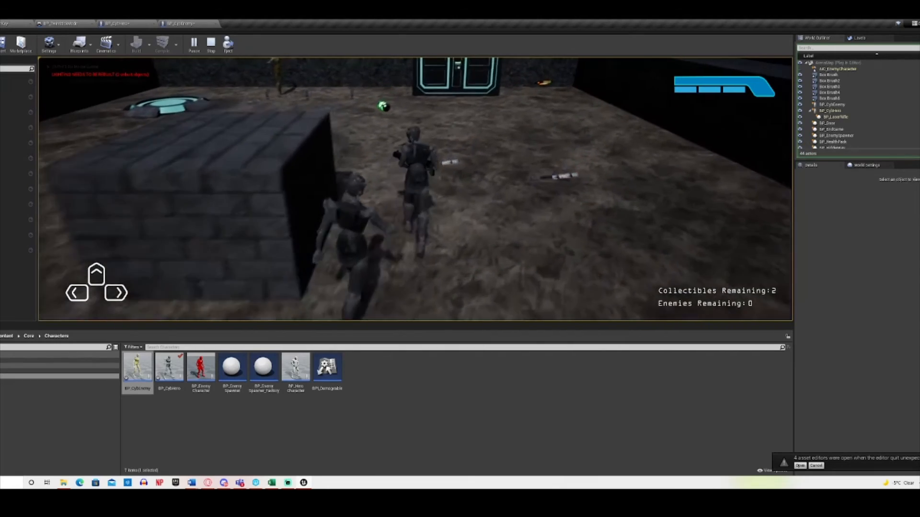
key(s)
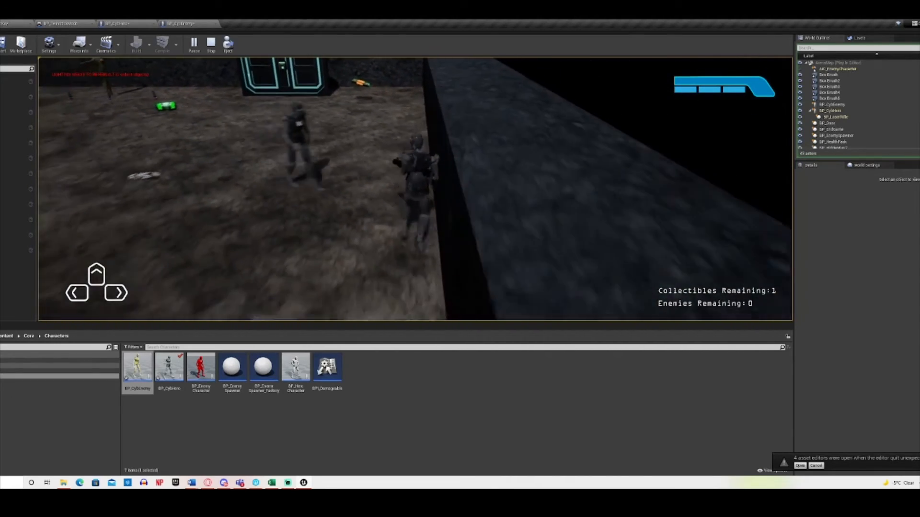
key(a)
key(w)
key(w)
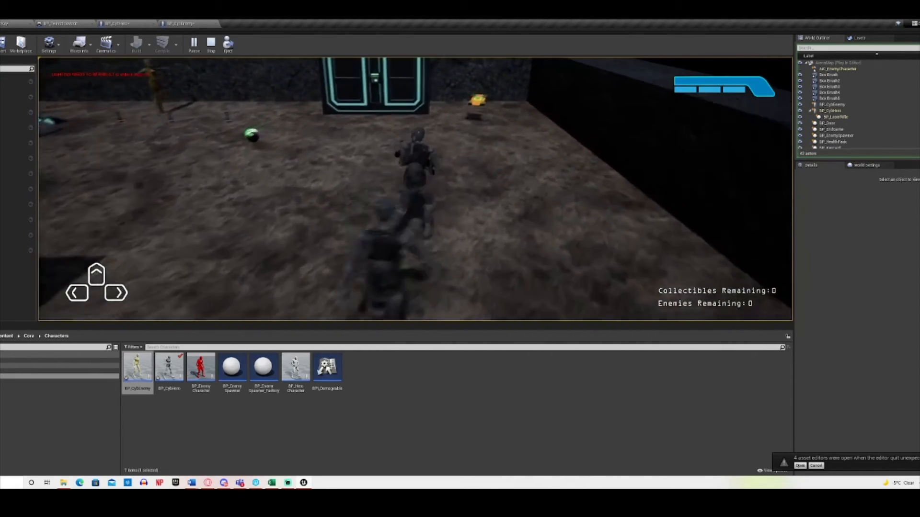
Run the hero around the arena past the enemy and end the play session.
key(d)
key(s)
key(a)
key(a)
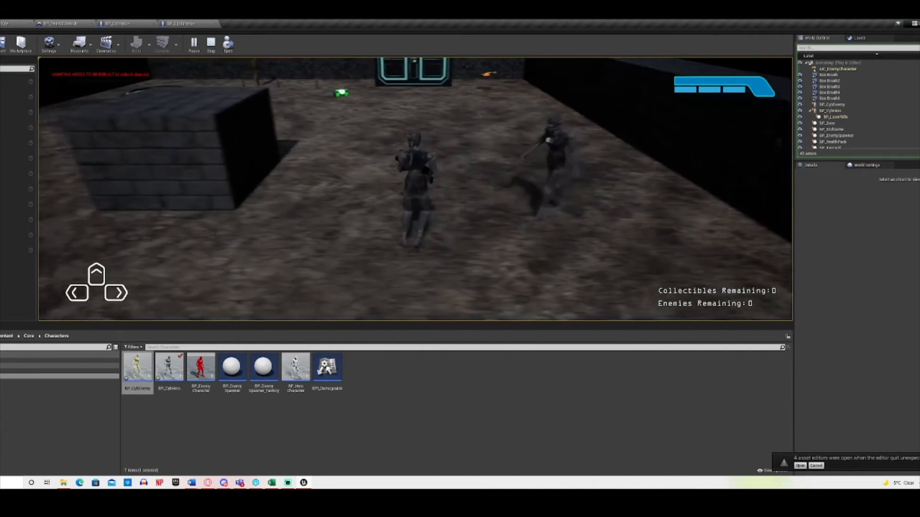
key(Escape)
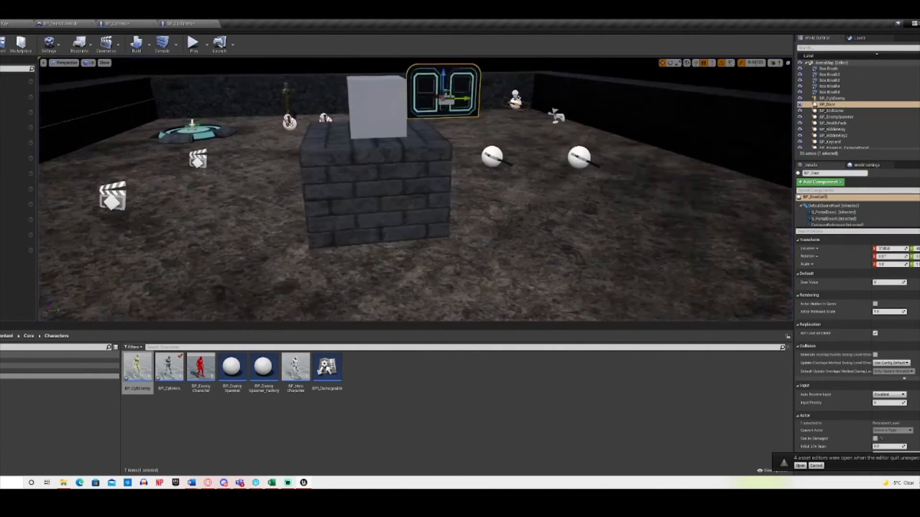
Return to the BP_HiddenKey blueprint and close it.
click(5, 23)
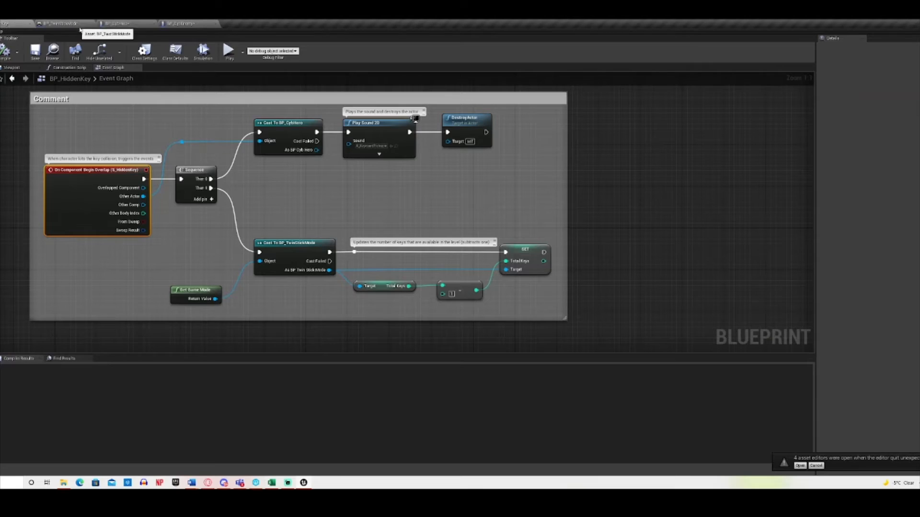
click(31, 25)
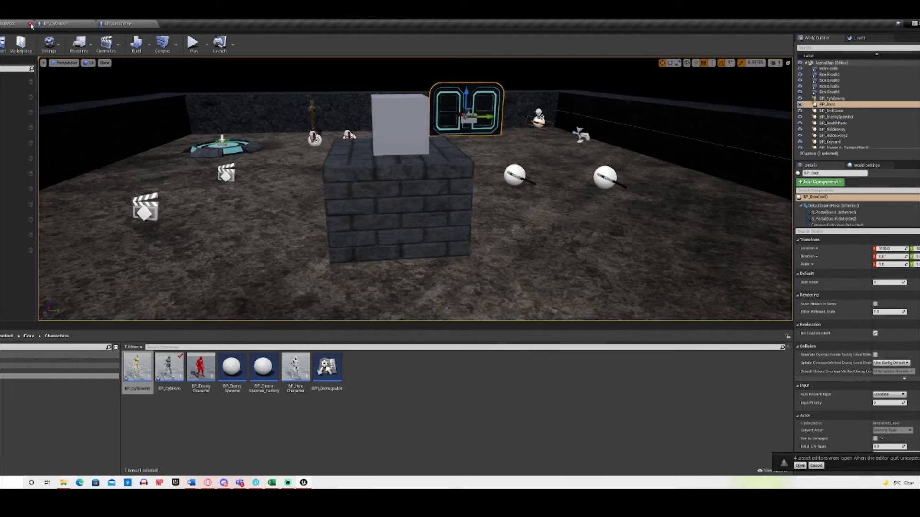
Look over the BP_TwinStickMode event graph, and close the game mode, BP_CybHero and BP_CybEnemy blueprints.
scroll(144, 123, down, 6)
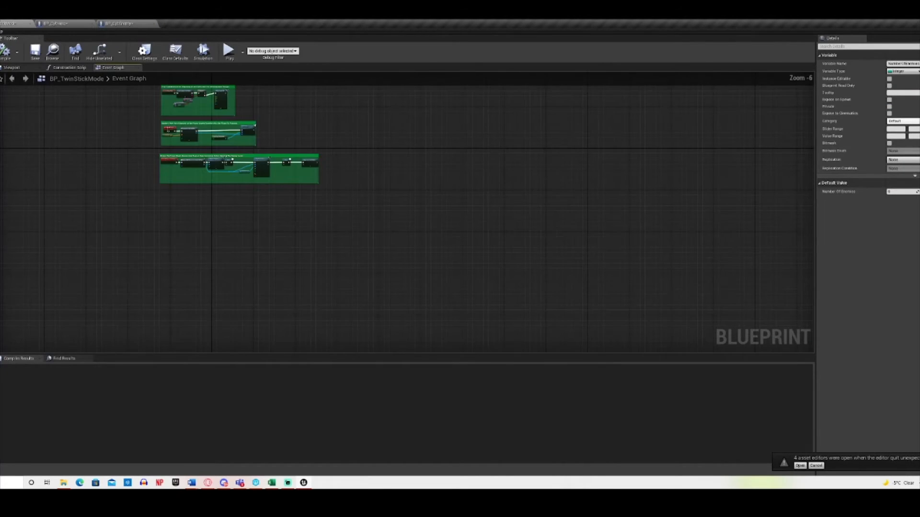
scroll(214, 160, up, 7)
scroll(214, 160, down, 2)
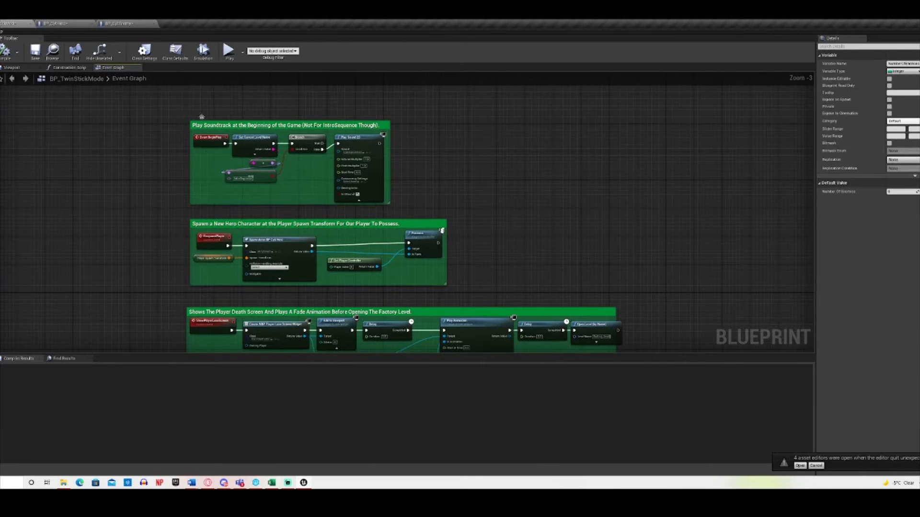
click(31, 25)
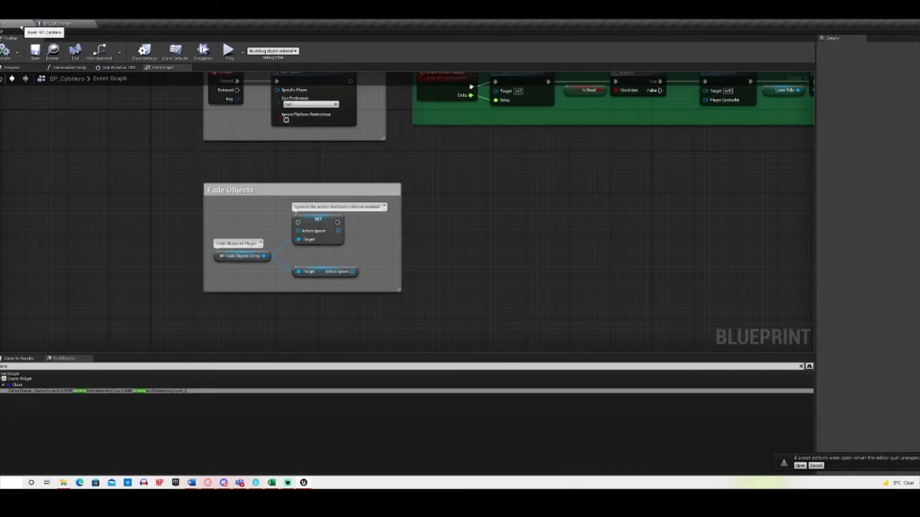
click(31, 24)
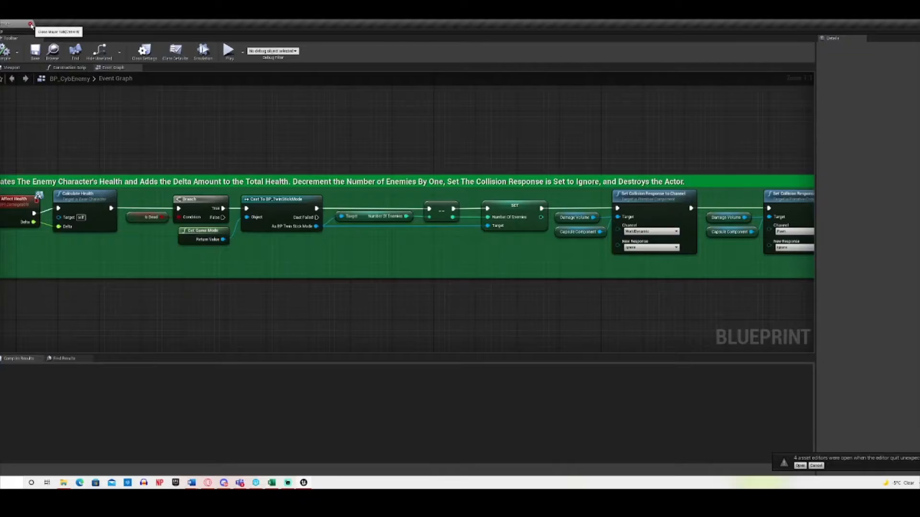
click(31, 24)
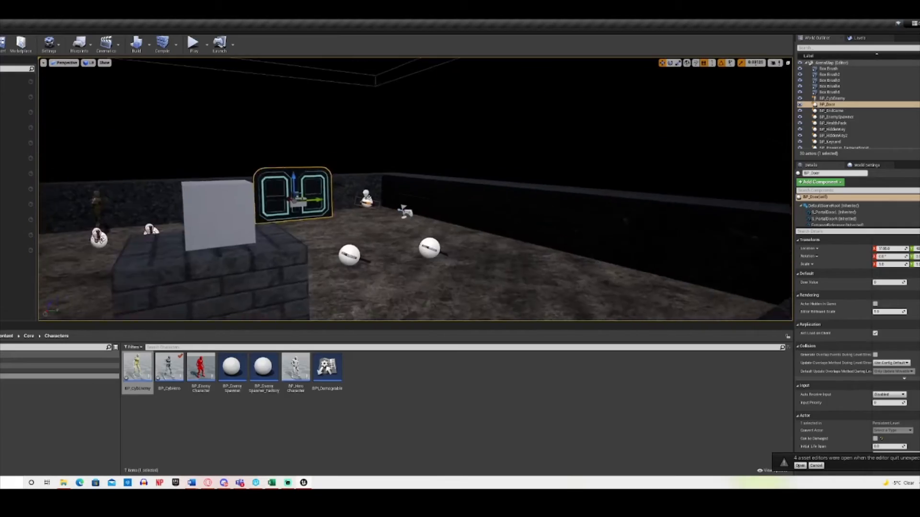
Play the level in the editor and run the hero past the enemy to collect one hidden key.
right_drag(415, 191, 379, 209)
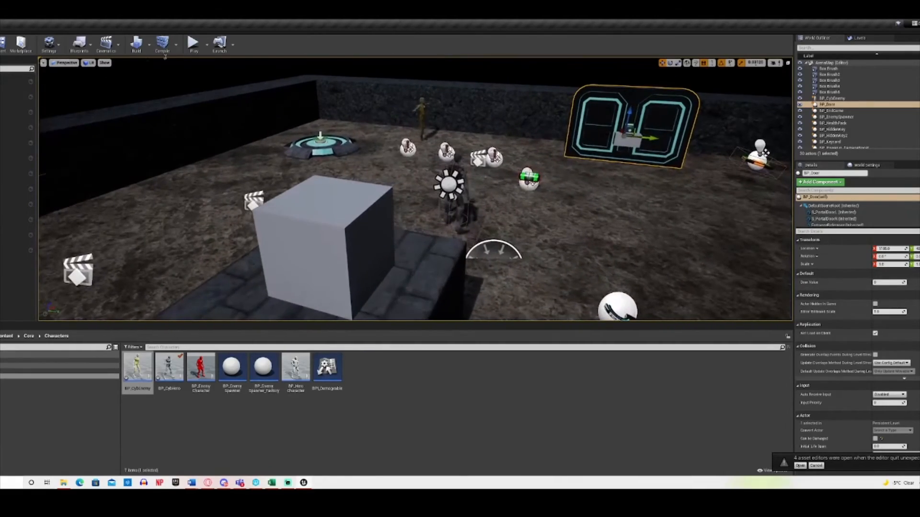
click(193, 45)
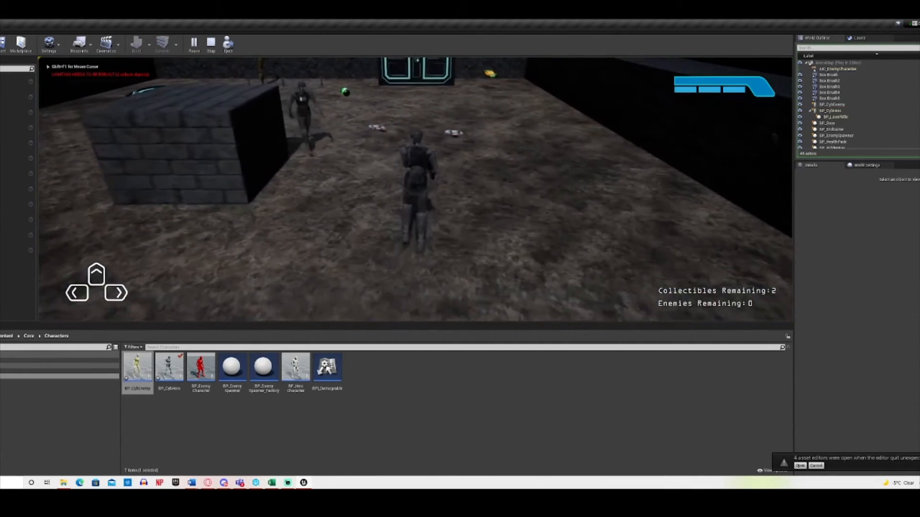
key(a)
key(s)
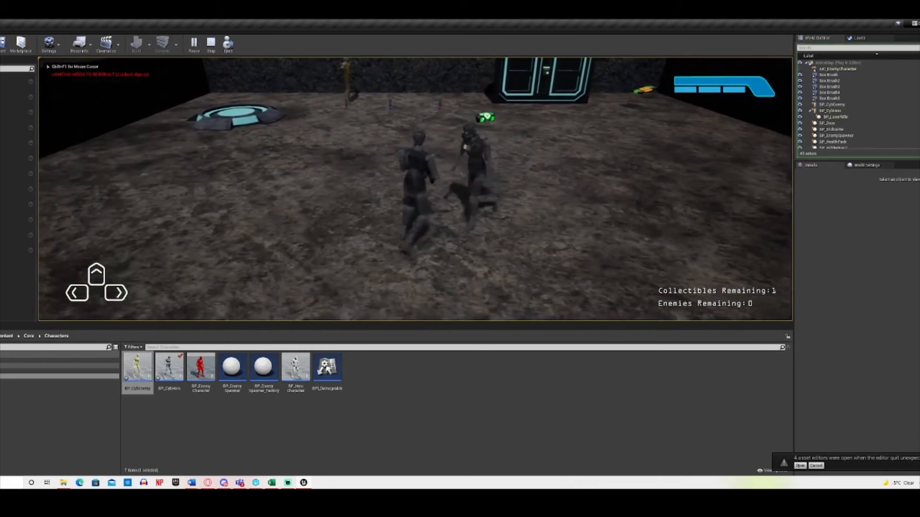
key(d)
key(w)
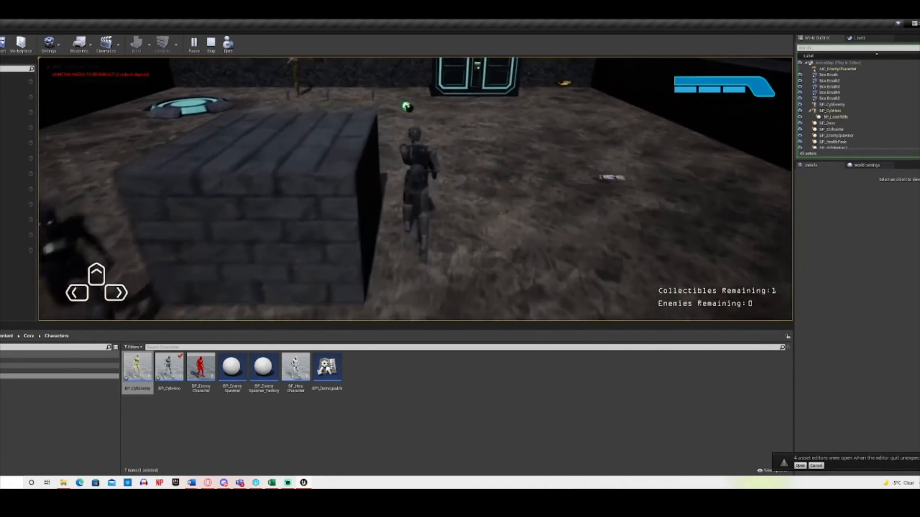
Run the hero around the stone block, up to the door and back along the wall, and end the play session.
key(a)
key(s)
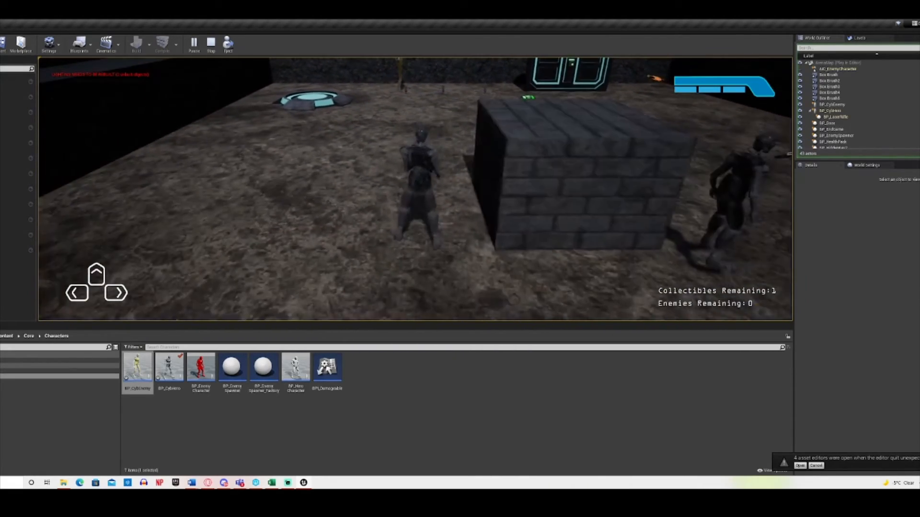
key(w)
key(w)
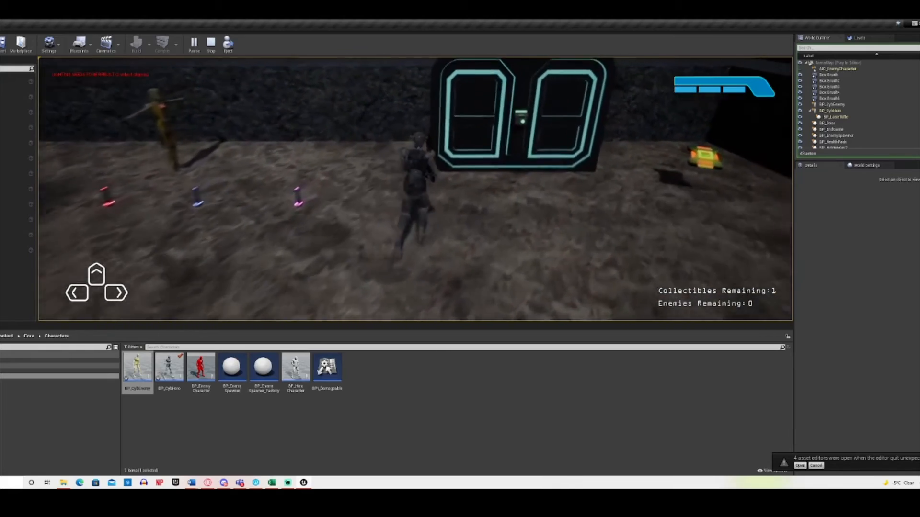
key(w)
key(d)
key(s)
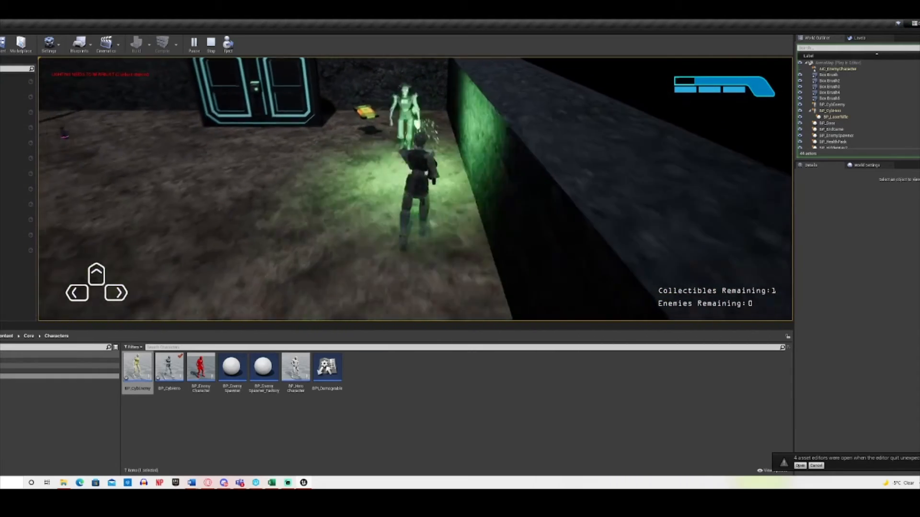
key(Escape)
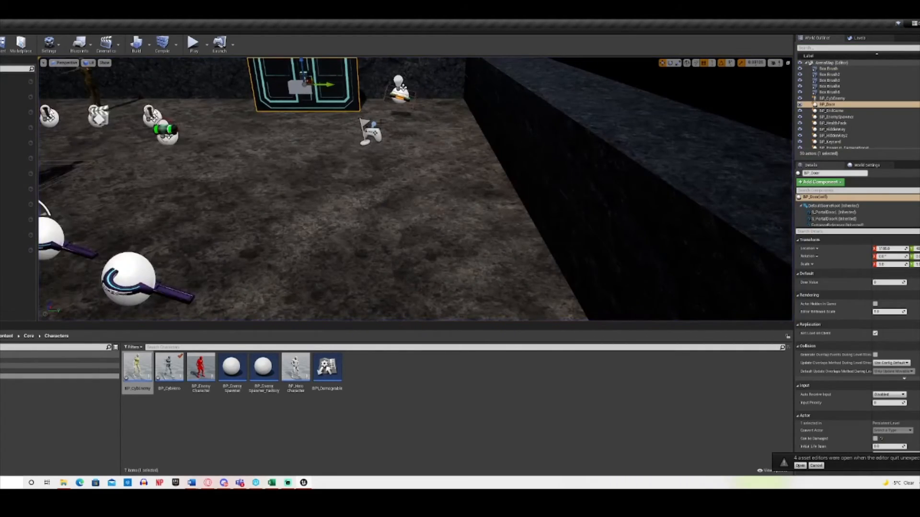
Select the first portal door component of BP_Door and check its available Collision Presets without changing the preset.
click(833, 212)
scroll(857, 367, down, 4)
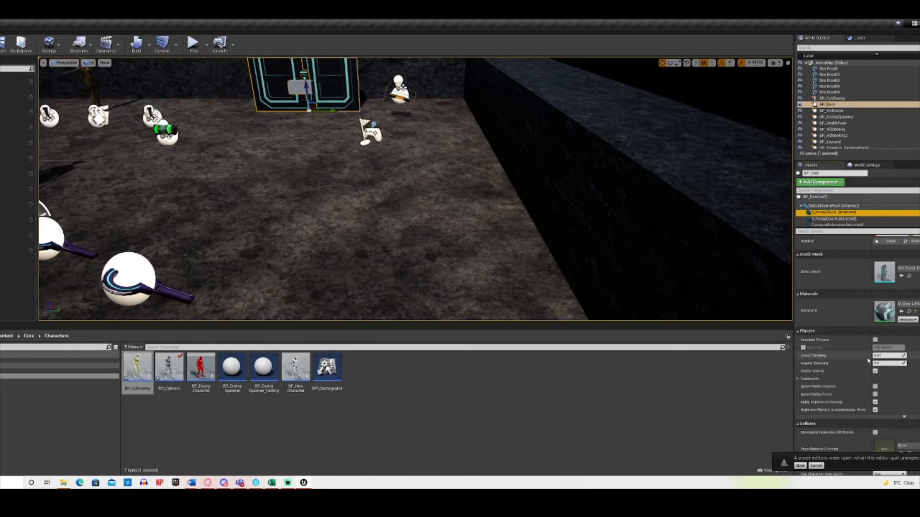
scroll(858, 367, down, 1)
click(887, 410)
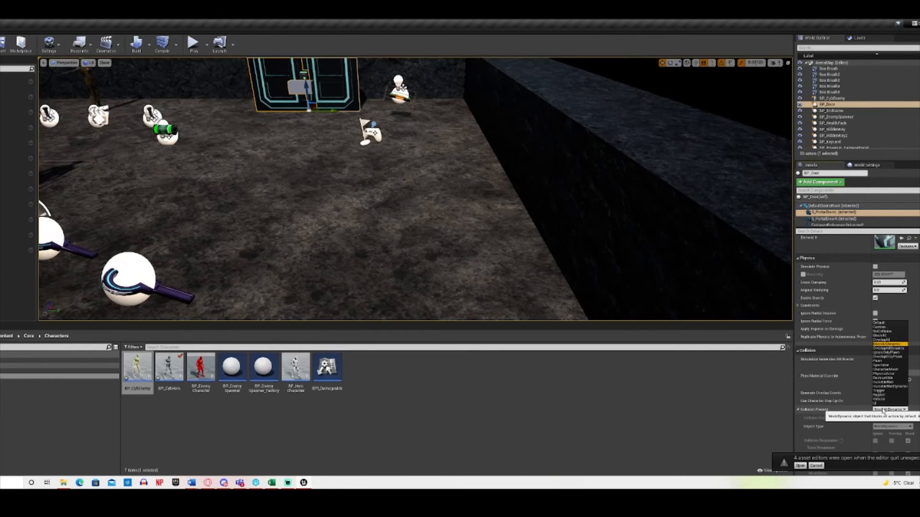
click(886, 410)
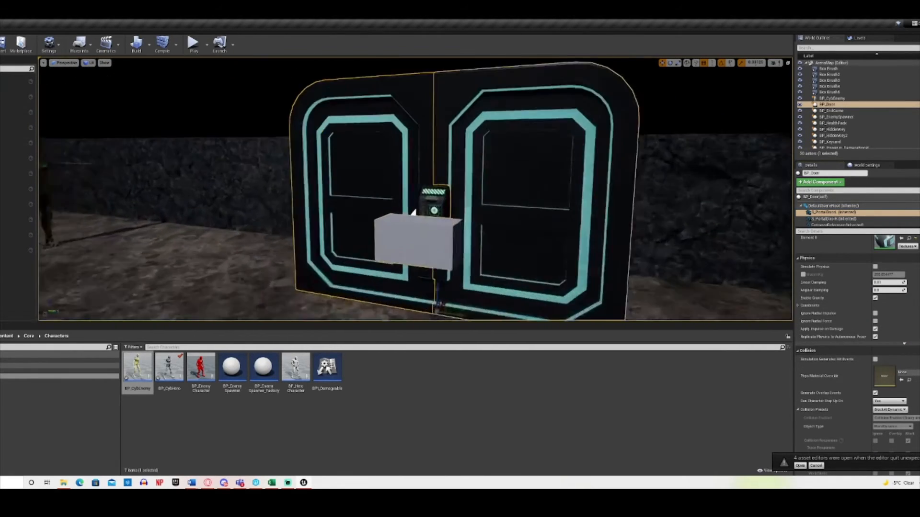
Select the door's other panel in the viewport and fly around the door and arena to examine them.
click(635, 217)
drag(635, 217, 656, 258)
key(w)
right_drag(635, 217, 628, 249)
key(s)
key(d)
right_drag(635, 217, 611, 223)
key(a)
key(s)
key(w)
key(s)
key(w)
key(s)
key(w)
key(w)
key(s)
key(w)
key(s)
key(w)
key(s)
key(w)
key(a)
key(s)
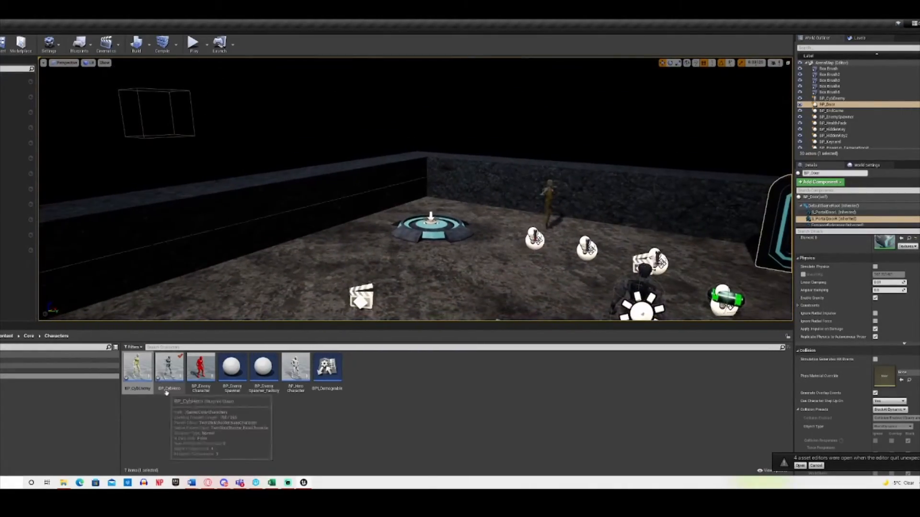
Open the WBP_DamageBoostNotif, WBP_EndCredits, WBP_EnemyAndHiddenKeyCount, WBP_ShotgunBurstNotif and WBP_Tutorial widgets from the Core/GUI folder.
click(29, 383)
click(29, 390)
click(29, 397)
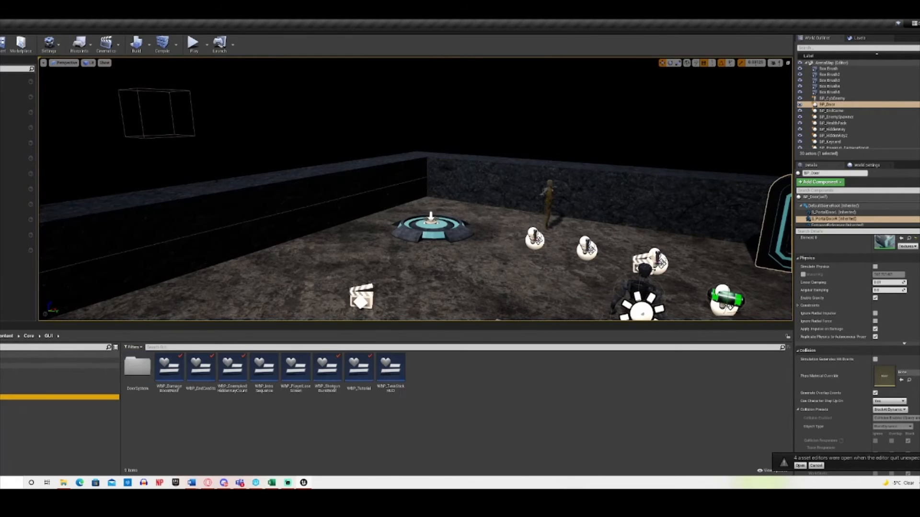
double_click(170, 392)
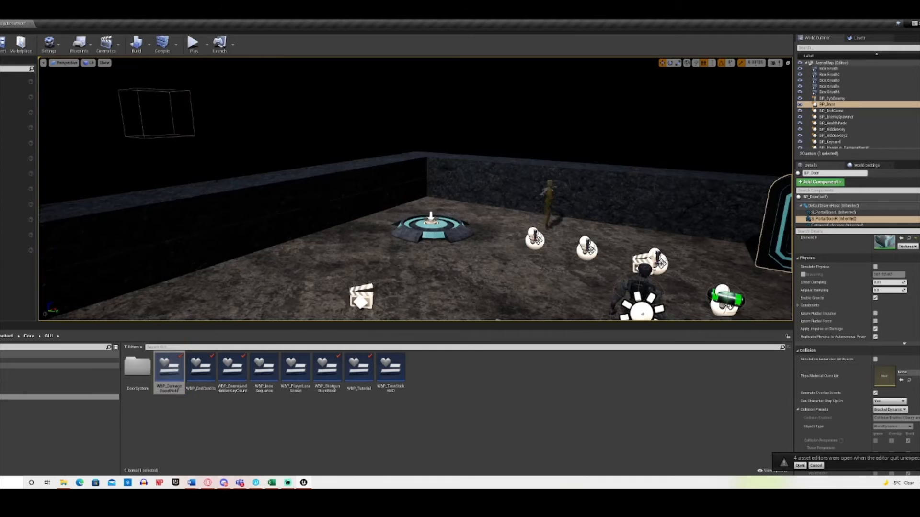
double_click(202, 368)
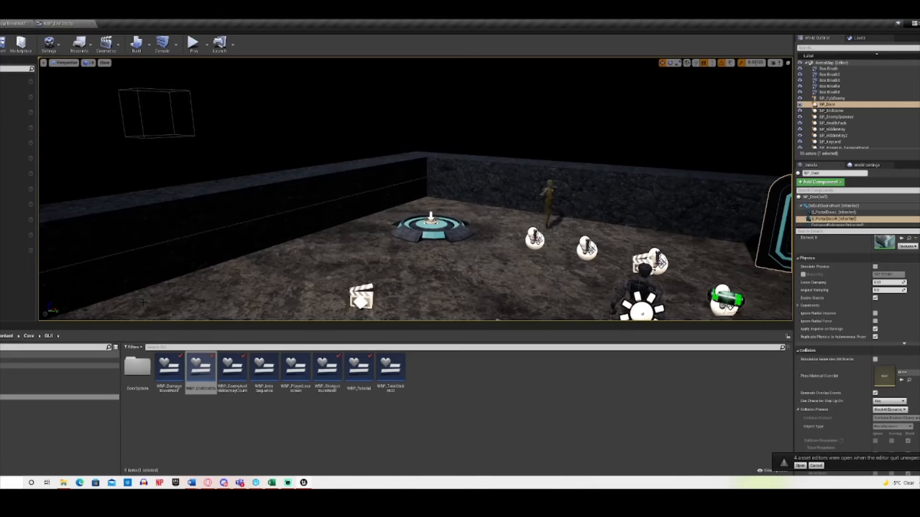
double_click(227, 367)
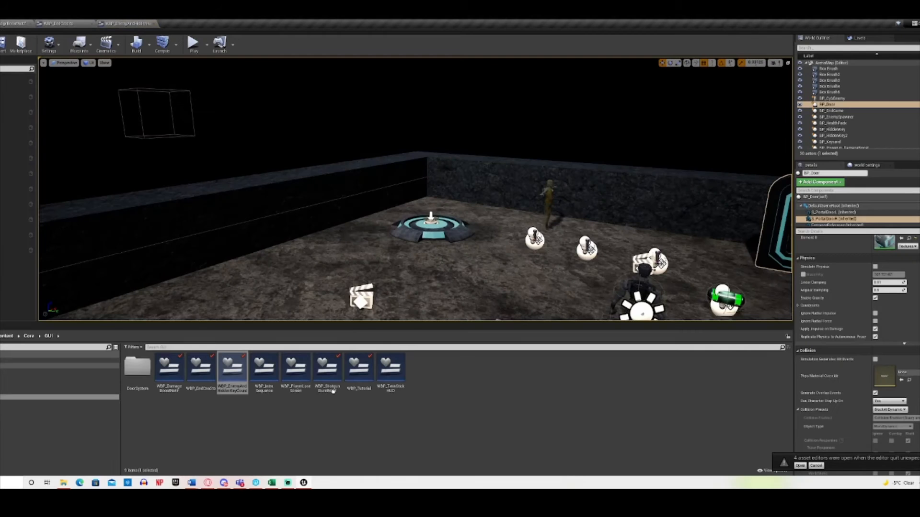
double_click(332, 379)
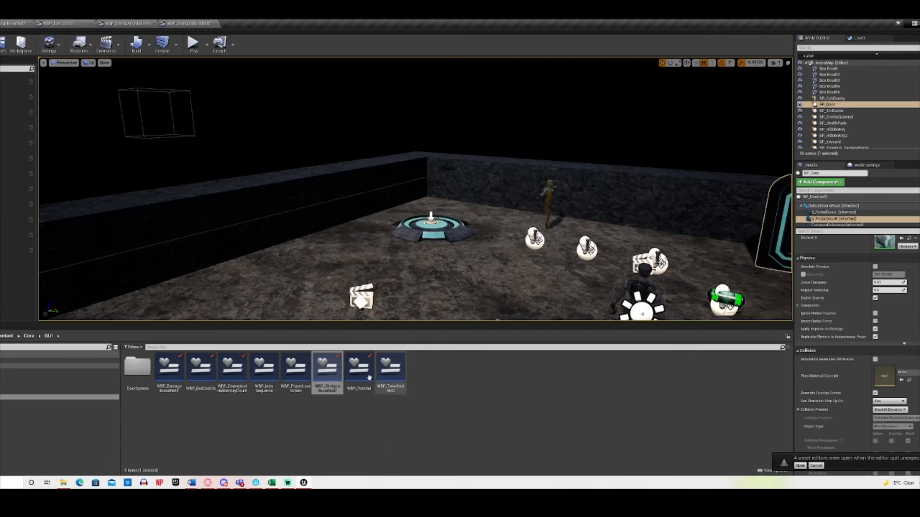
double_click(368, 378)
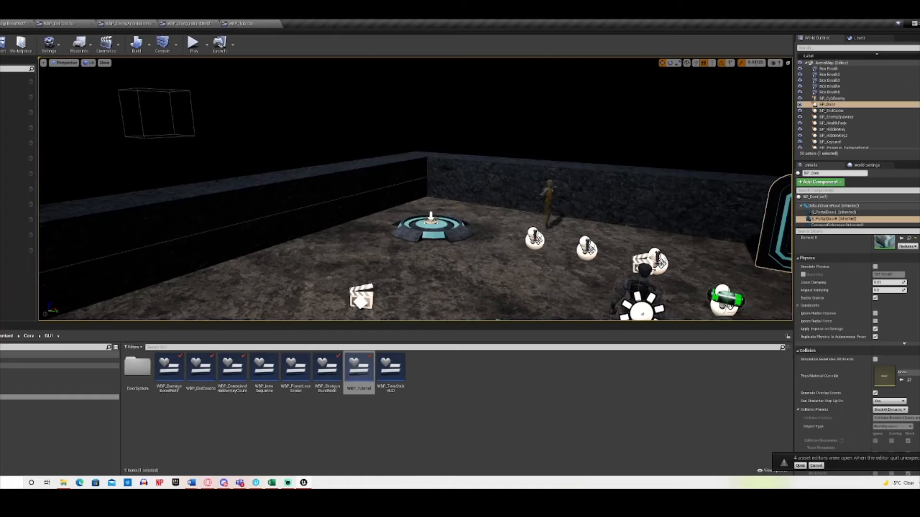
Open the DoorSystem folder inside GUI and look over its keycard widgets, selecting WBP_NoKeycardEquipped.
click(151, 383)
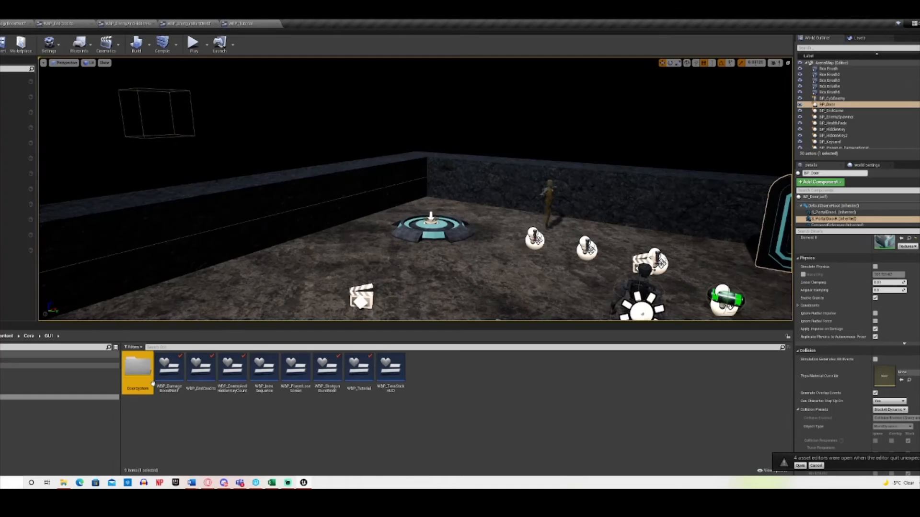
double_click(153, 383)
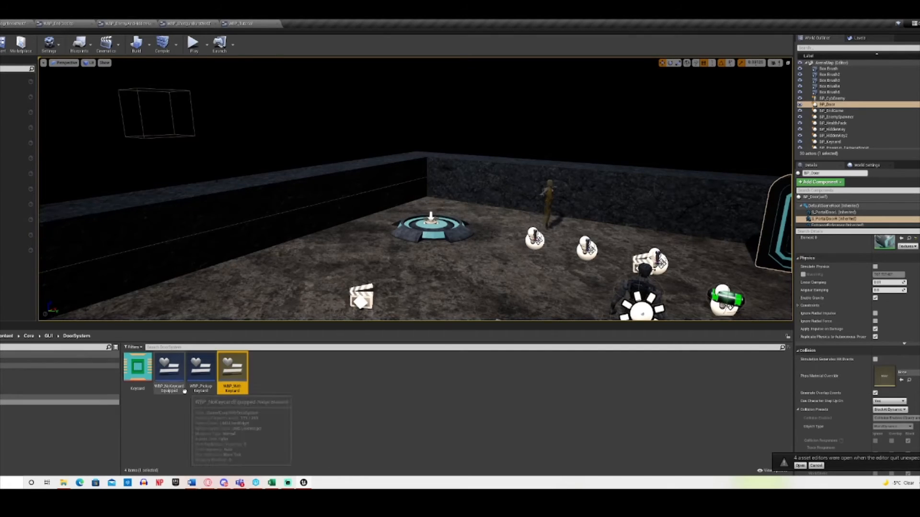
click(169, 370)
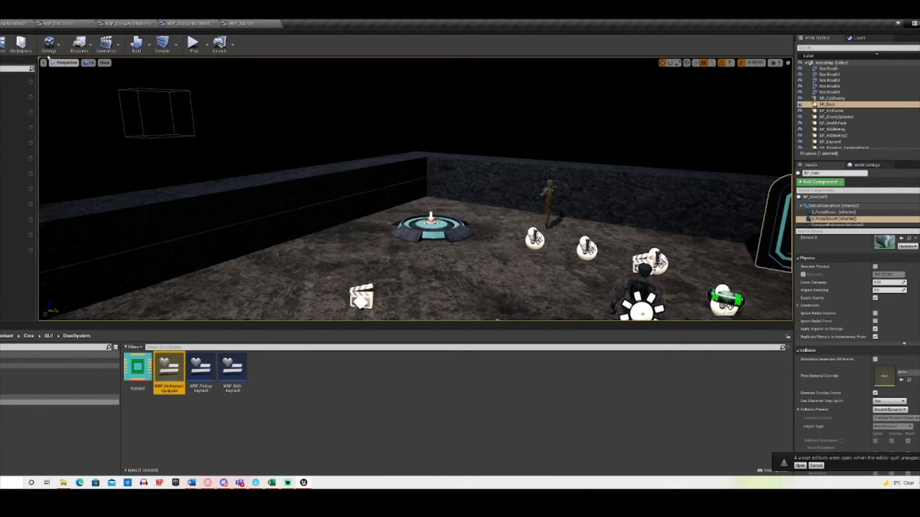
Examine the graphs of the damage boost, end credits, enemy and key count, shotgun burst and tutorial widgets, and return to the level.
click(14, 23)
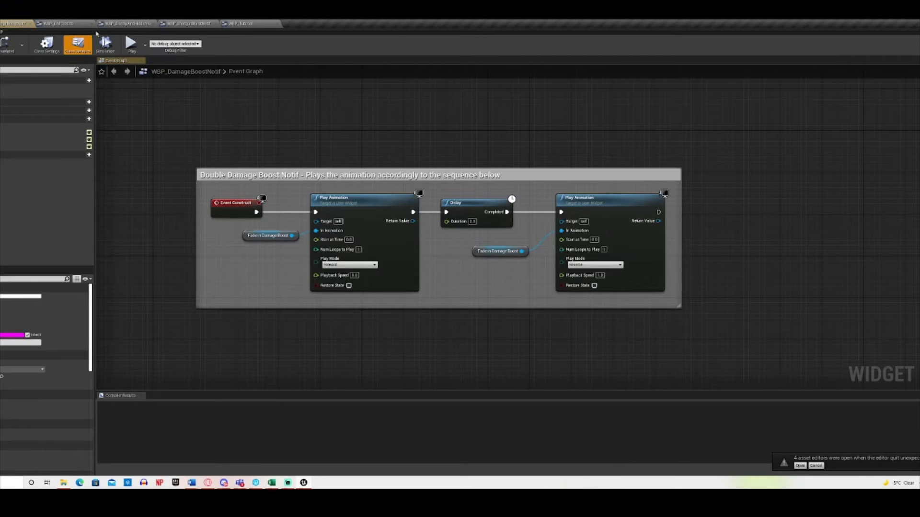
click(65, 23)
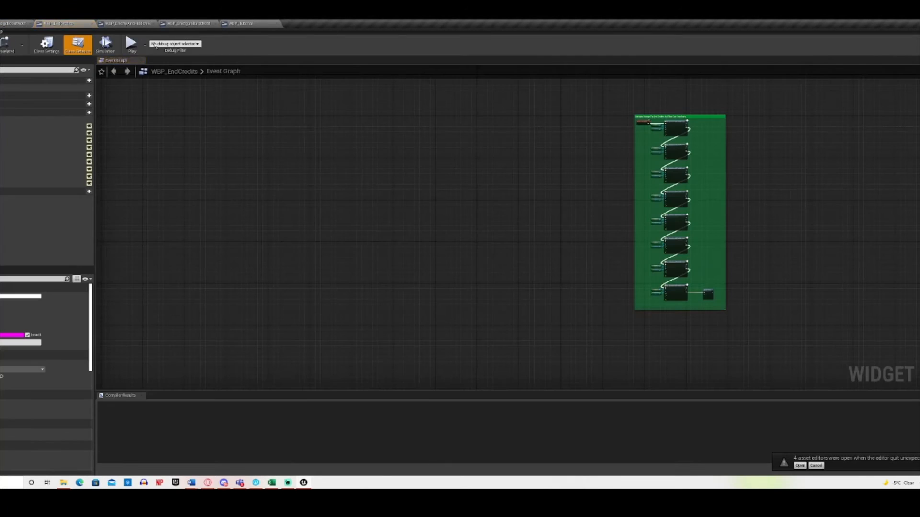
click(246, 24)
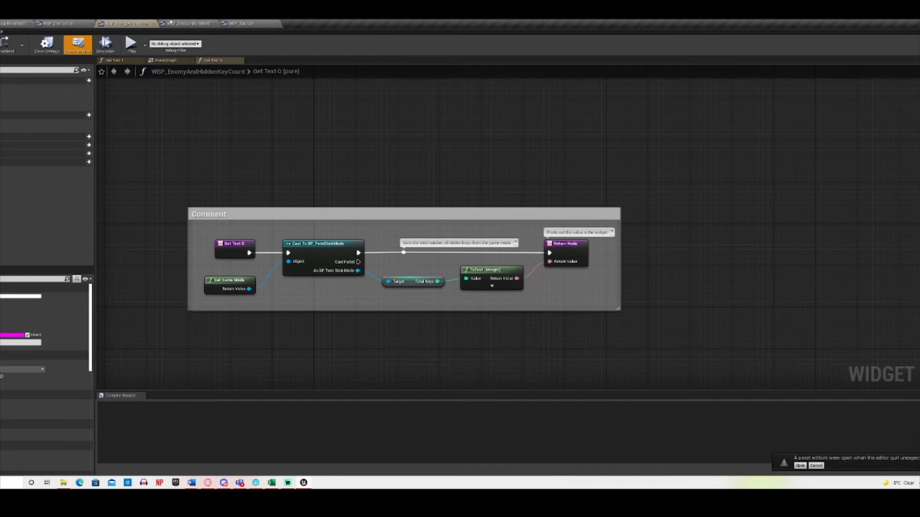
click(189, 24)
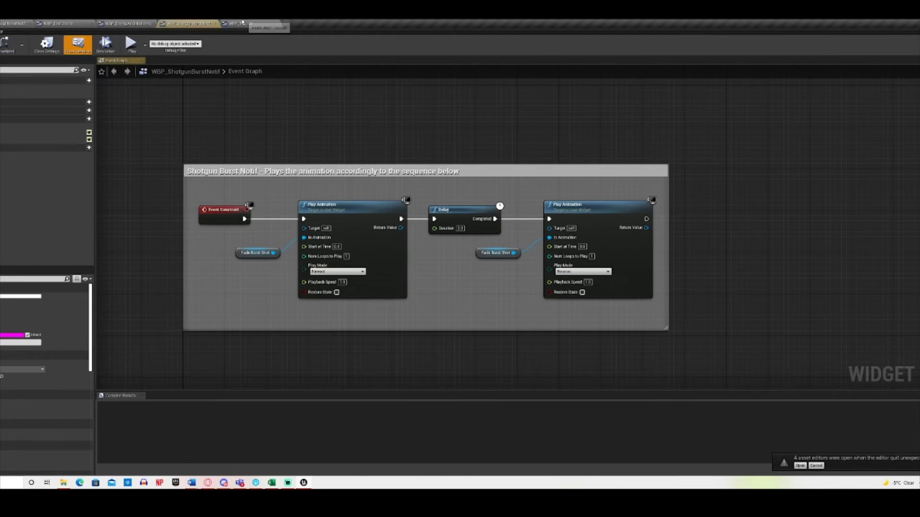
click(242, 23)
click(824, 48)
click(18, 22)
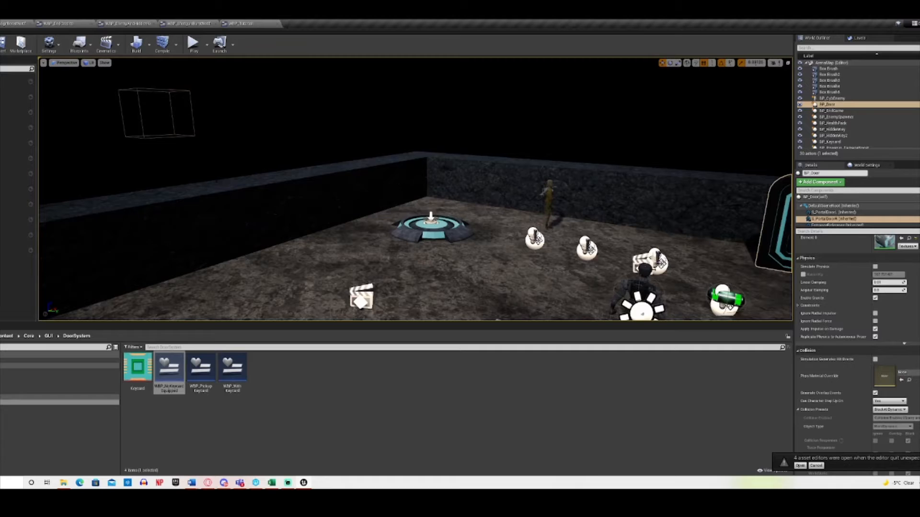
Browse the Core/Weapon folder and the project's content folders below it, ending with Sounds.
click(4, 419)
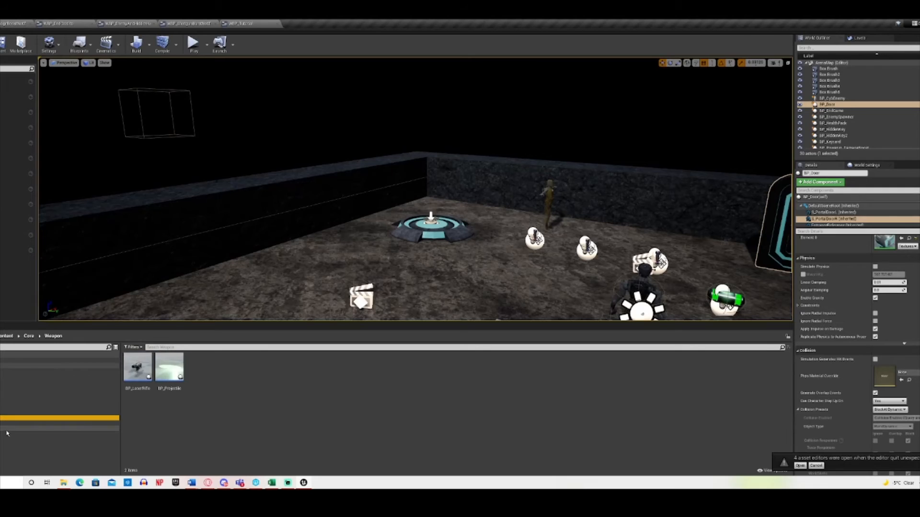
click(4, 431)
click(6, 436)
click(8, 443)
click(10, 449)
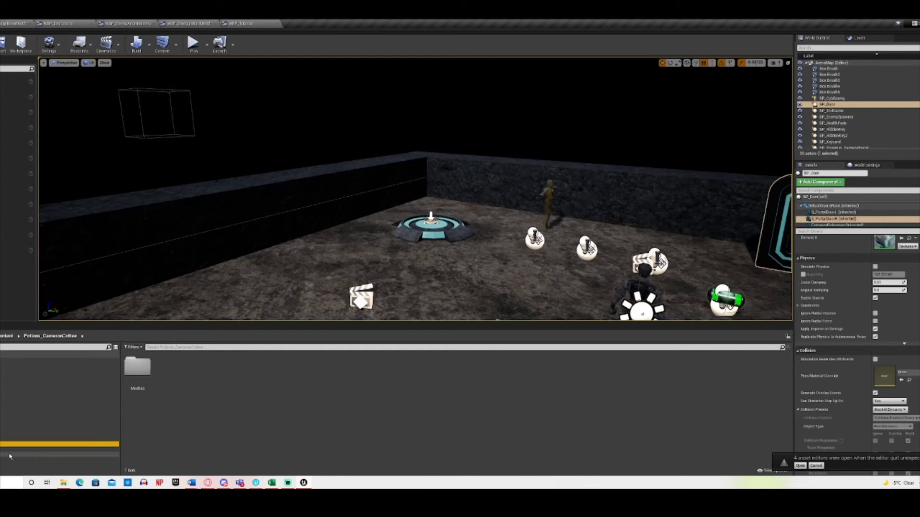
click(11, 456)
click(8, 450)
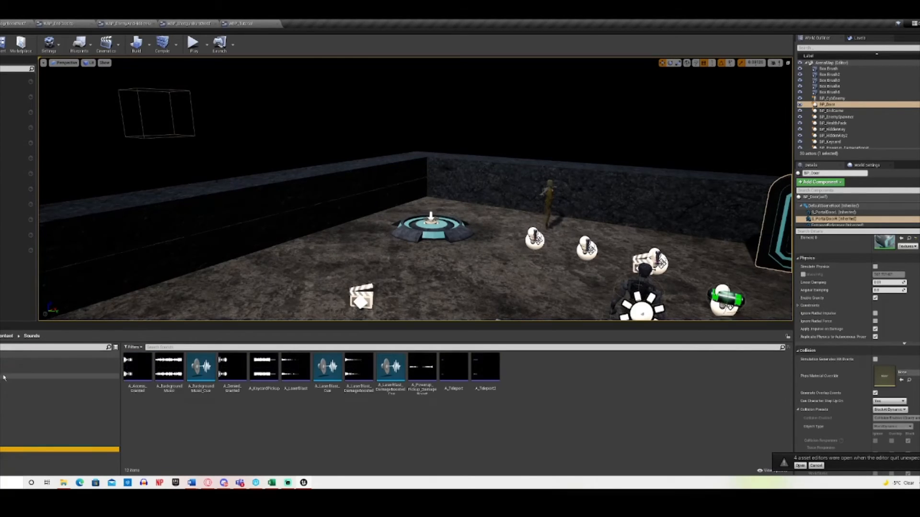
Go back through the Core subfolders and show the contents of the GameMode folder.
click(4, 372)
click(4, 377)
click(4, 384)
click(6, 391)
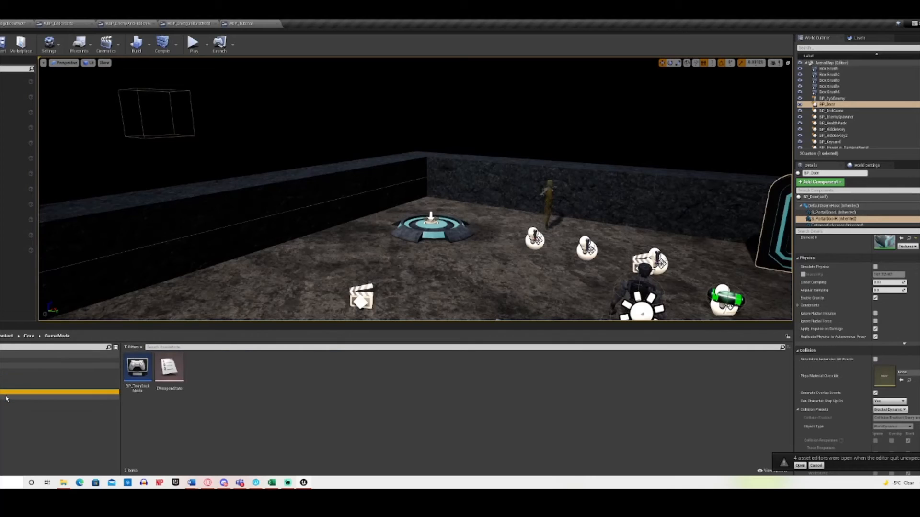
Show the contents of the GUI/DoorSystem folder and examine the event graph of WBP_DamageBoostNotif.
click(6, 398)
click(7, 405)
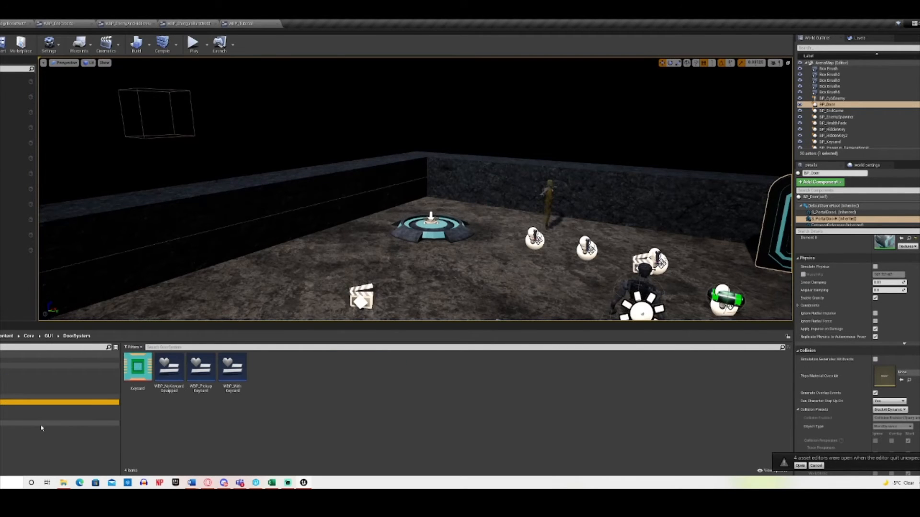
click(25, 25)
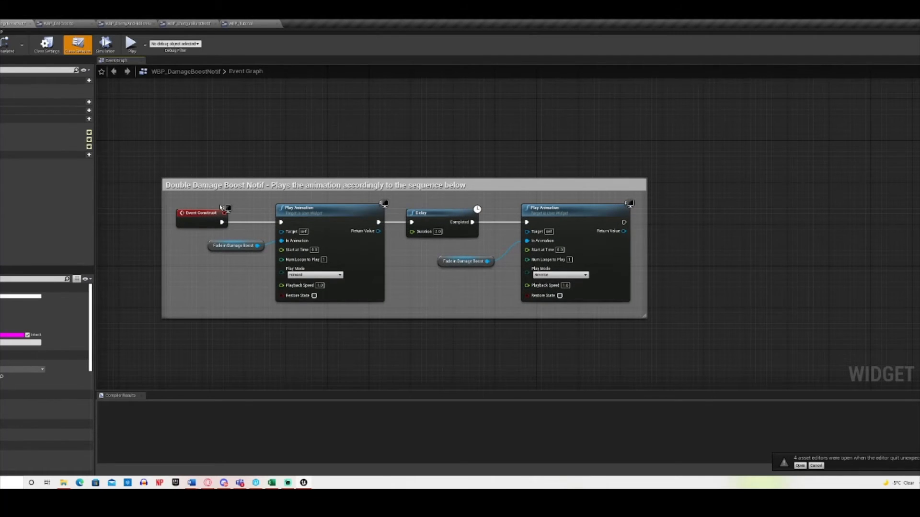
drag(164, 135, 725, 345)
click(741, 322)
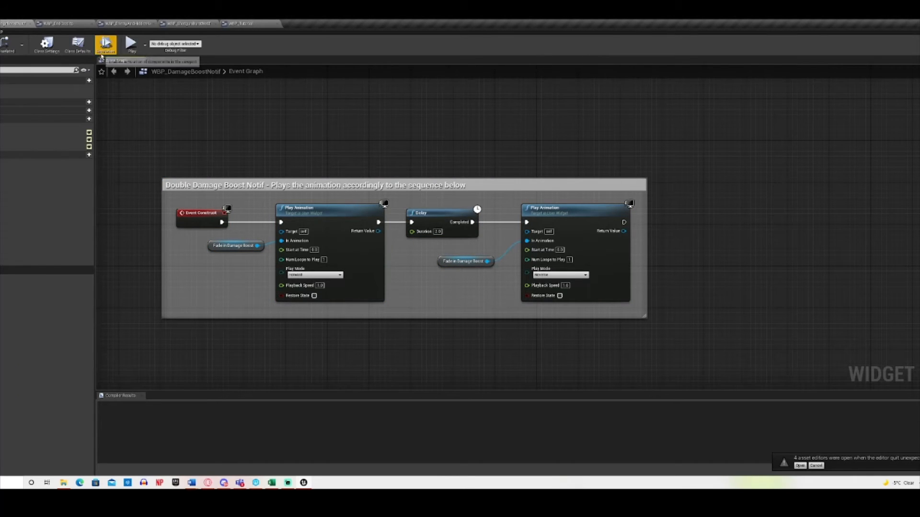
Playtest the level, collecting the red pickup and firing the Shotgun Burst at the pursuing enemy.
click(131, 43)
key(a)
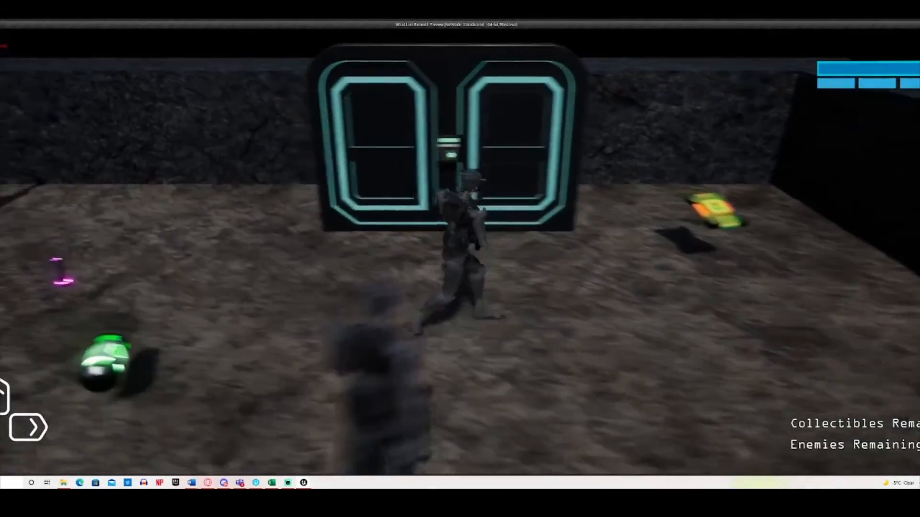
key(d)
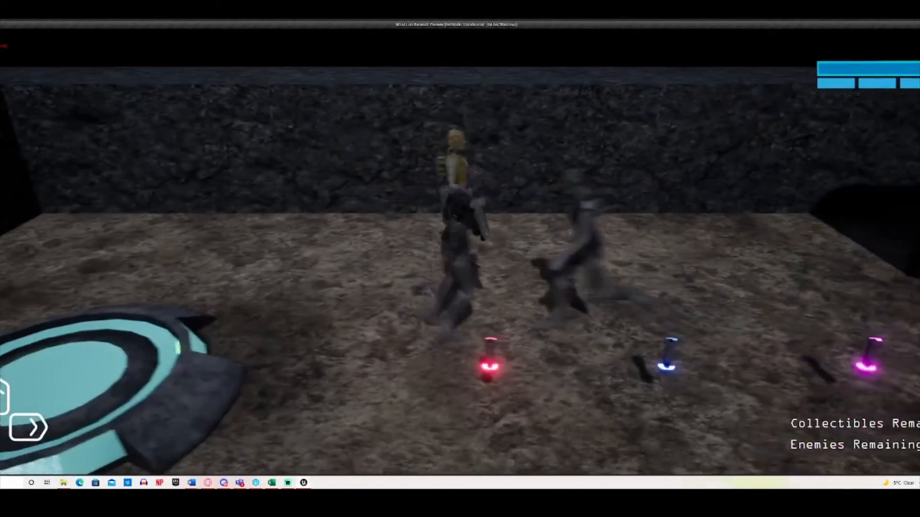
key(s)
key(s)
key(1)
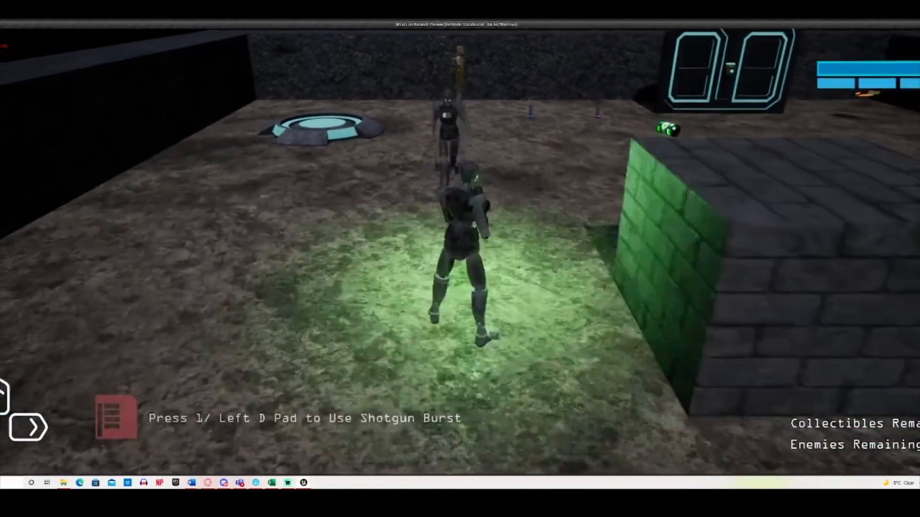
key(w)
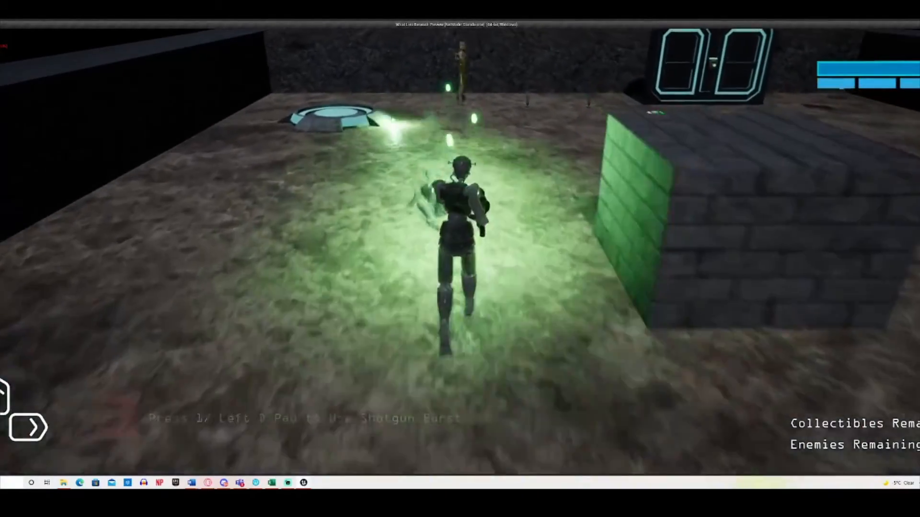
key(w)
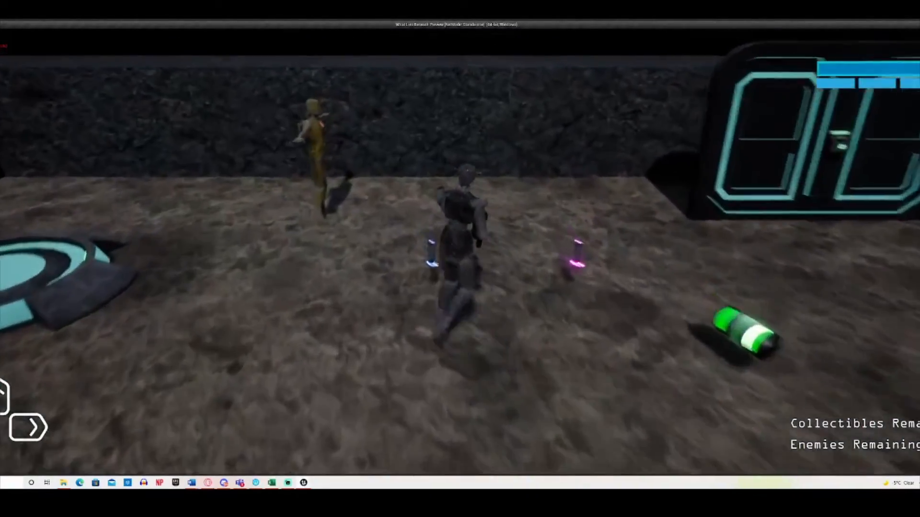
Collect the keycard in the playtest, use it at the door and end the play session.
key(d)
key(s)
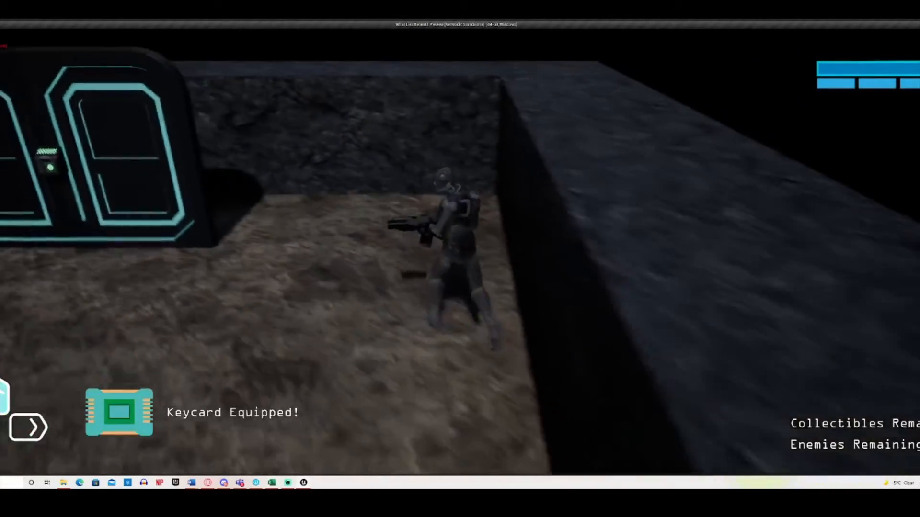
key(w)
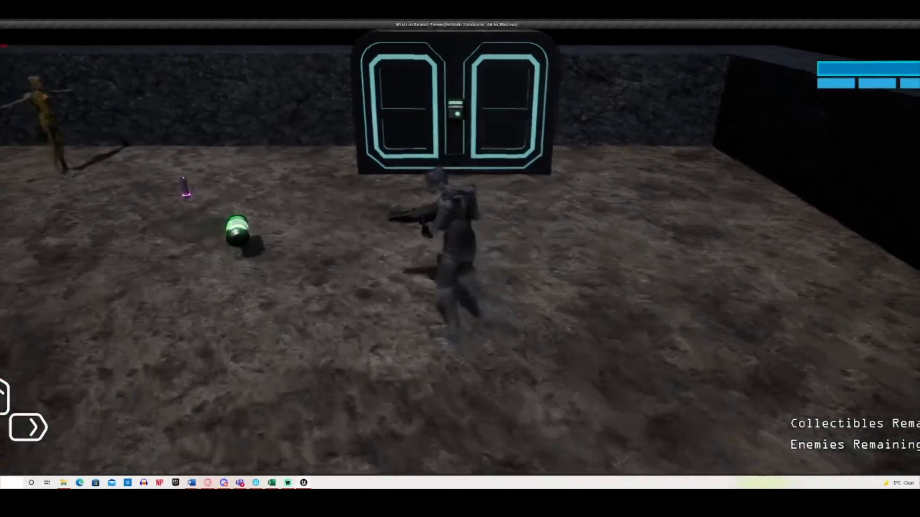
key(f)
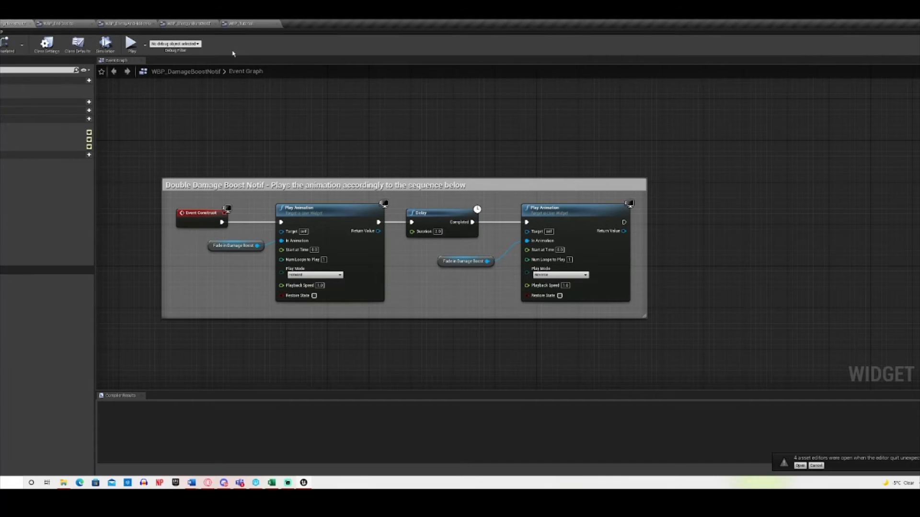
Look through the end credits, enemy and key count and shotgun burst widgets, checking the level between them.
click(86, 24)
click(151, 24)
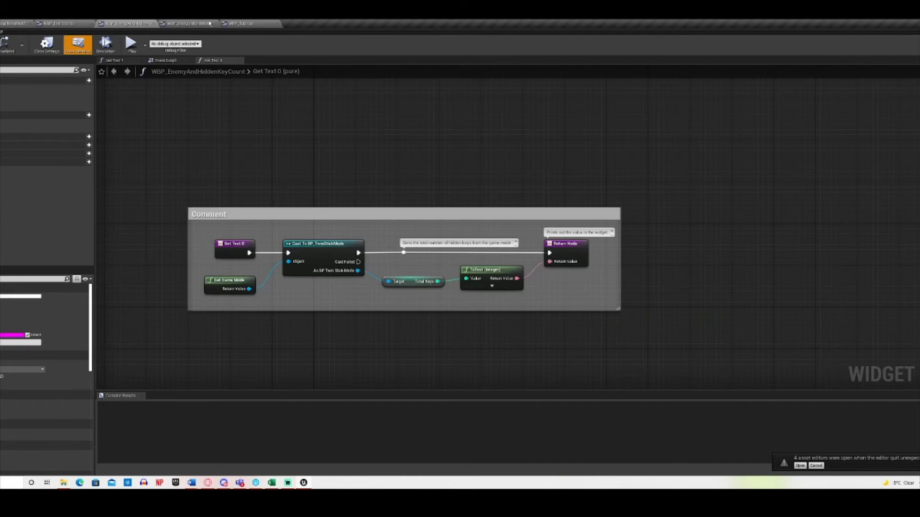
click(186, 25)
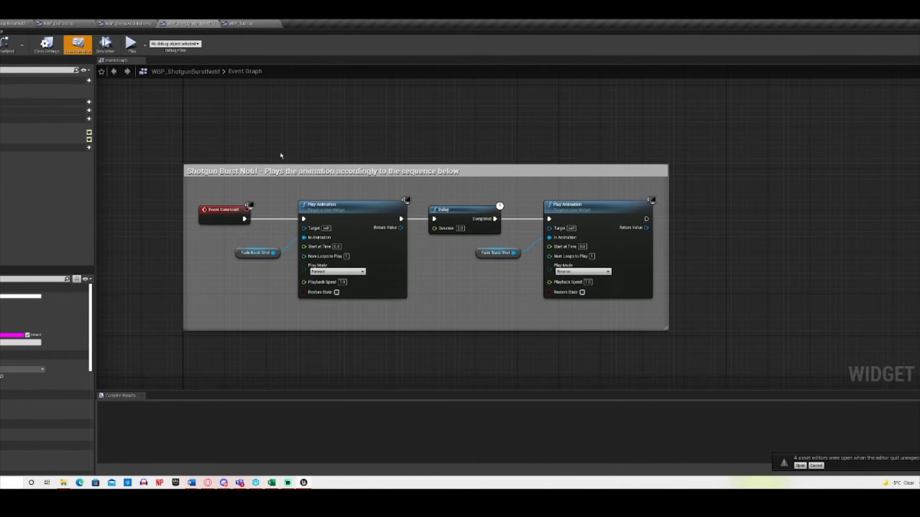
click(126, 23)
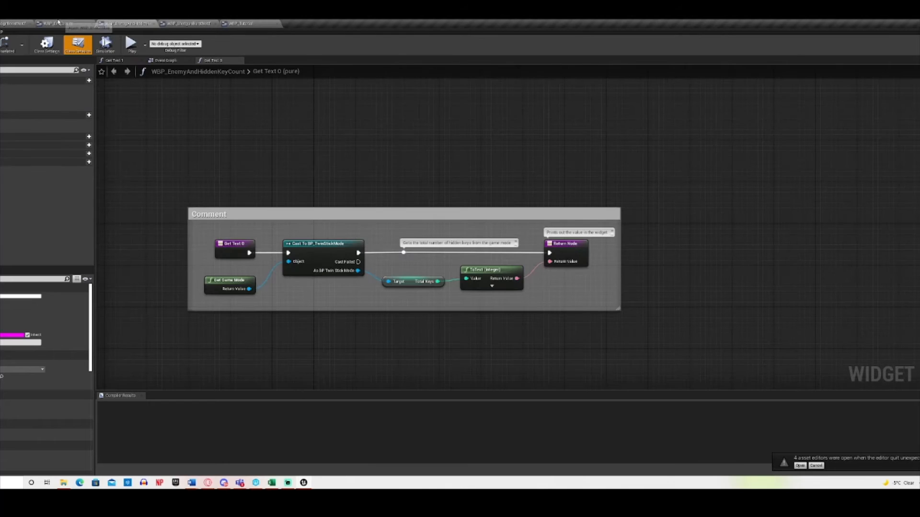
click(15, 24)
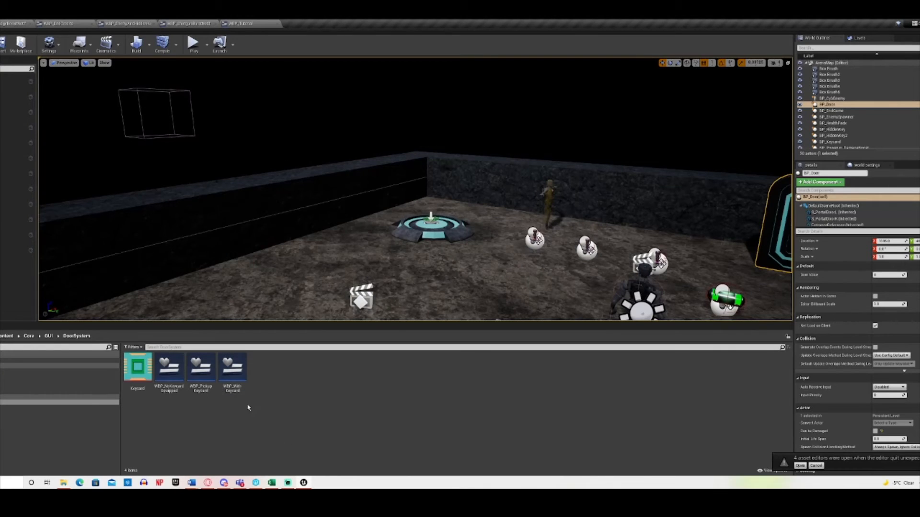
click(188, 24)
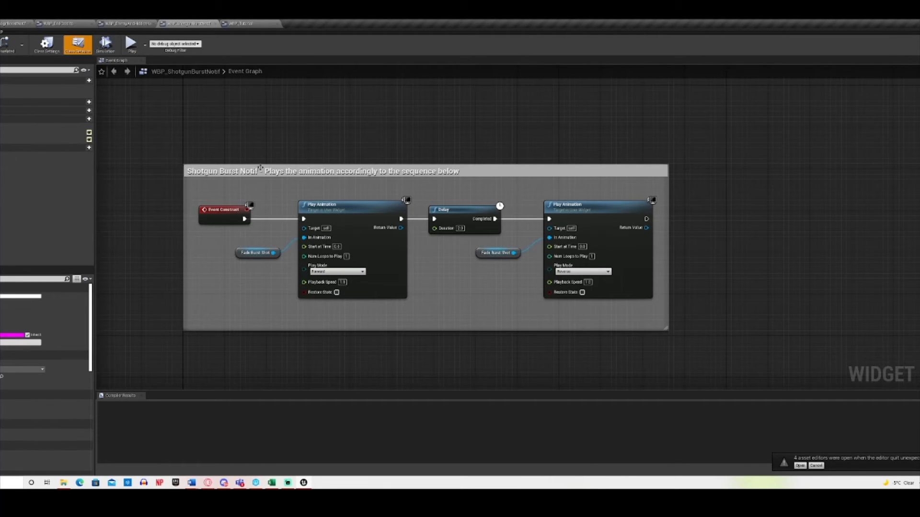
Inspect the icon image and the prompt text in the designer layout of WBP_ShotgunBurstNotif.
click(918, 44)
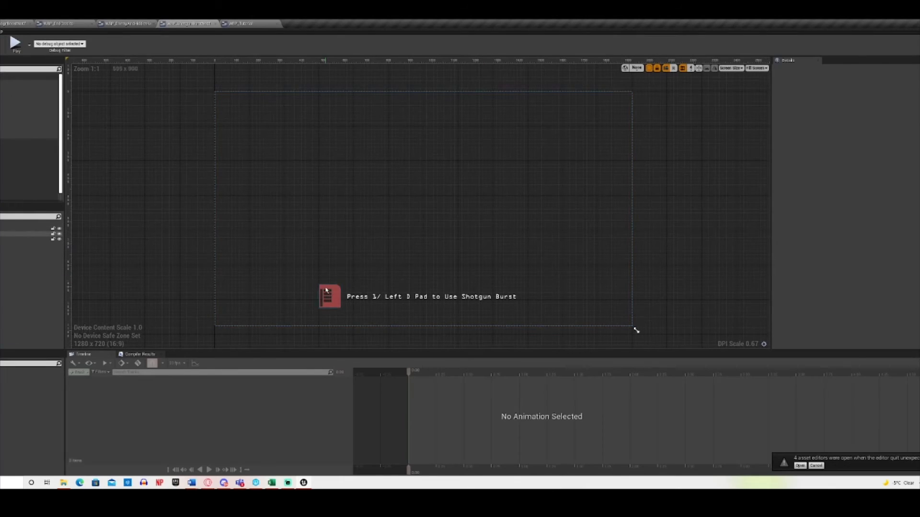
click(326, 291)
click(374, 299)
click(329, 297)
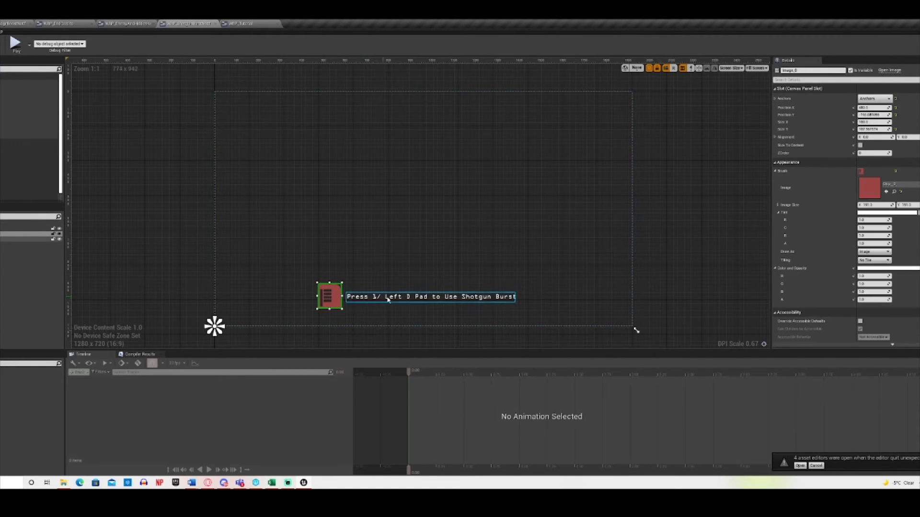
click(388, 300)
click(329, 297)
click(388, 299)
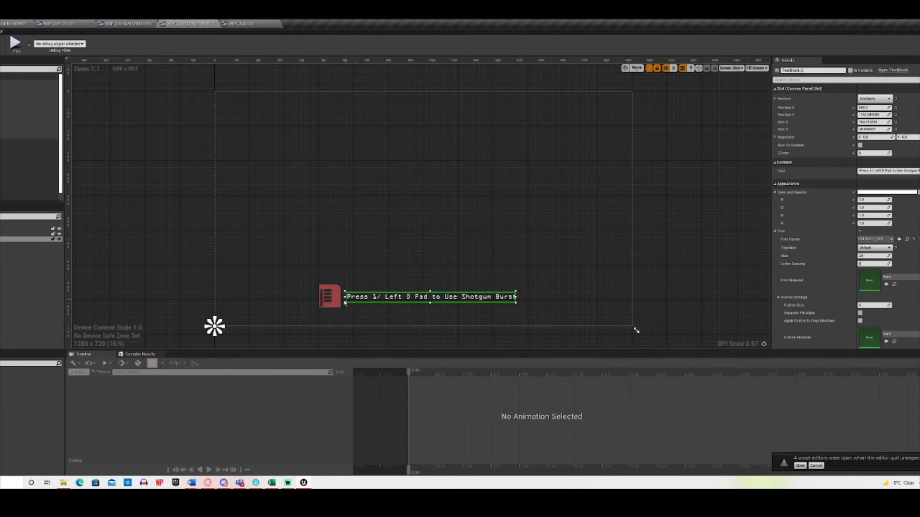
click(329, 298)
click(373, 301)
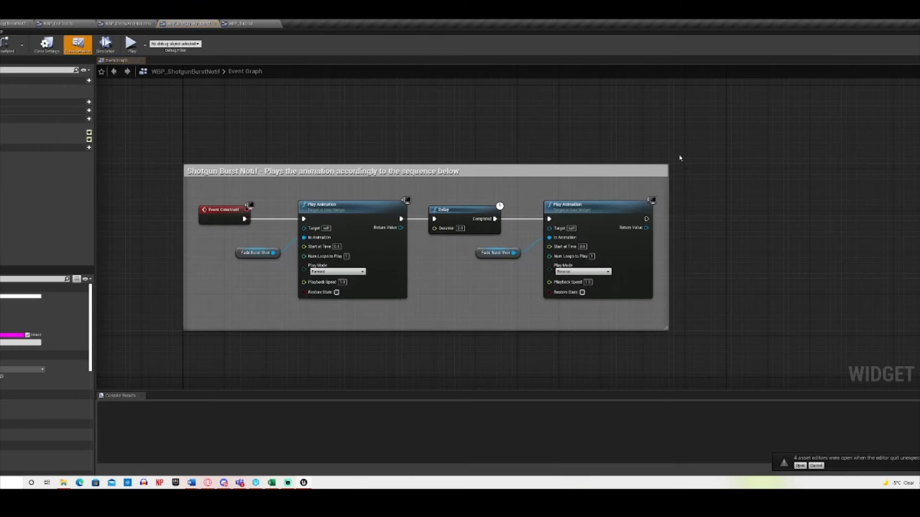
Examine the Event Construct, Play Animation and Fade Burst Shot nodes in the WBP_ShotgunBurstNotif graph, and compile the widget.
right_drag(494, 344, 459, 343)
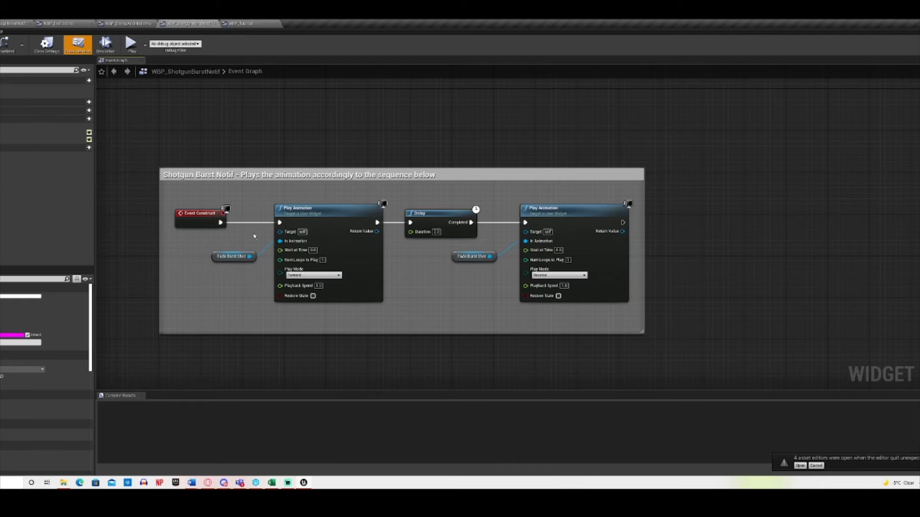
click(196, 222)
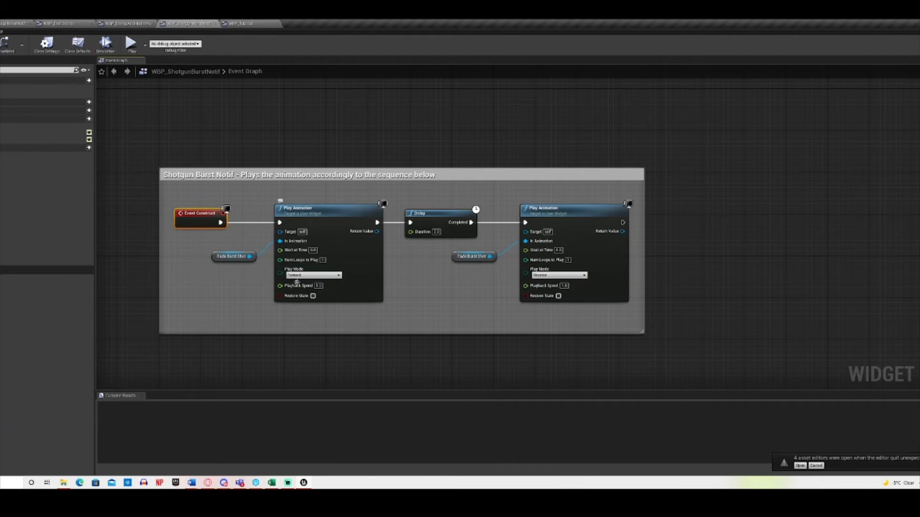
click(248, 305)
click(335, 212)
click(232, 258)
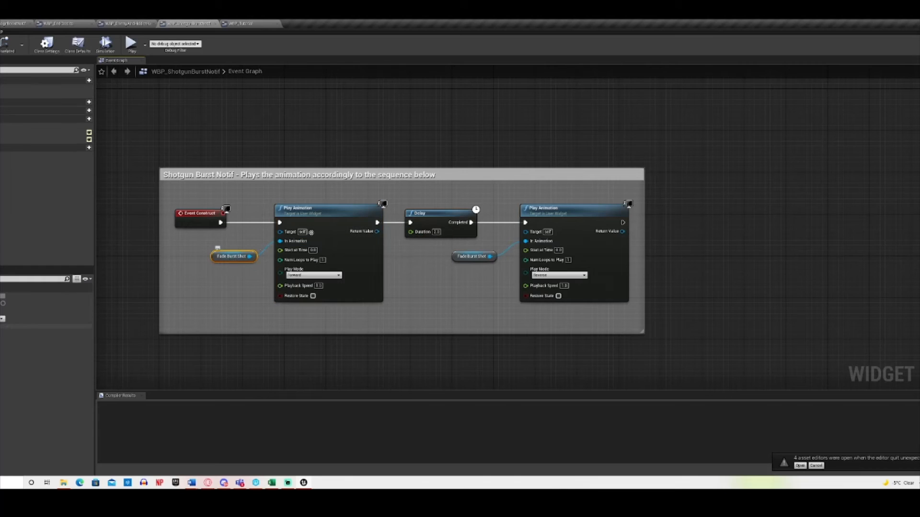
click(198, 345)
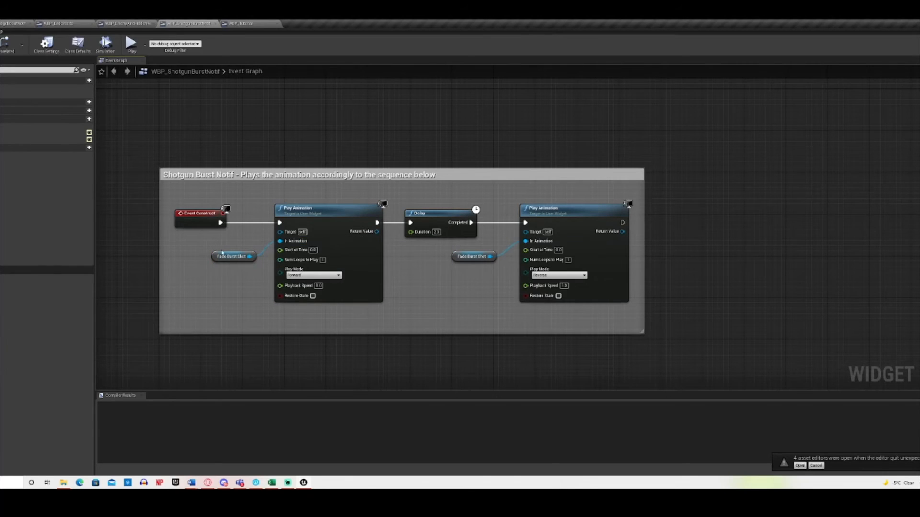
key(F7)
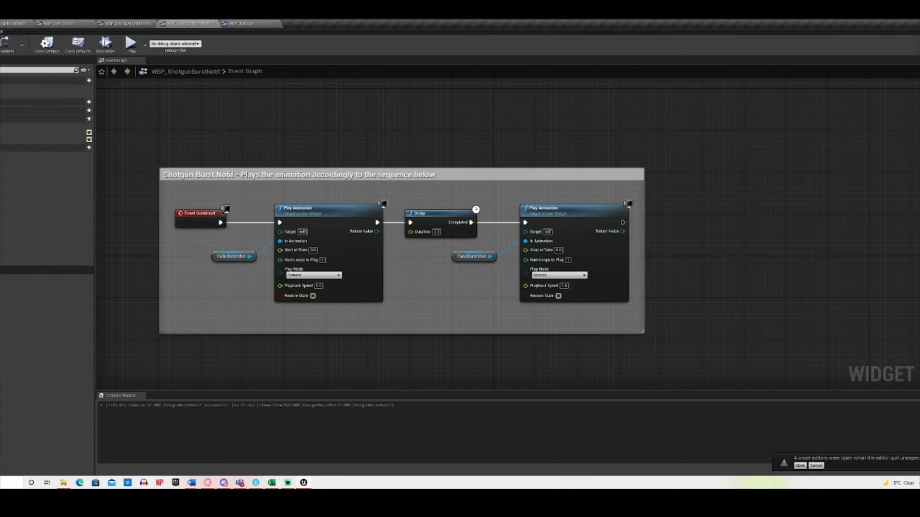
Add an animation named F in the designer of the shotgun burst widget.
click(919, 43)
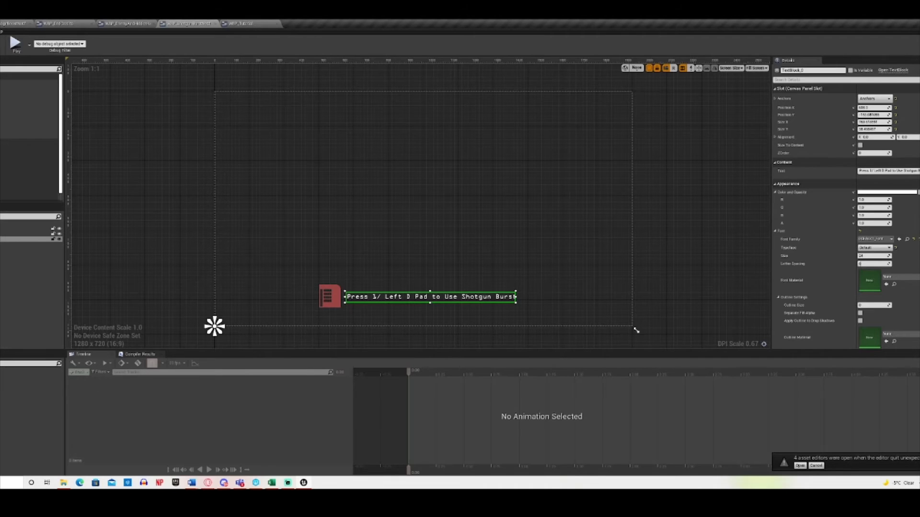
key(BackSpace)
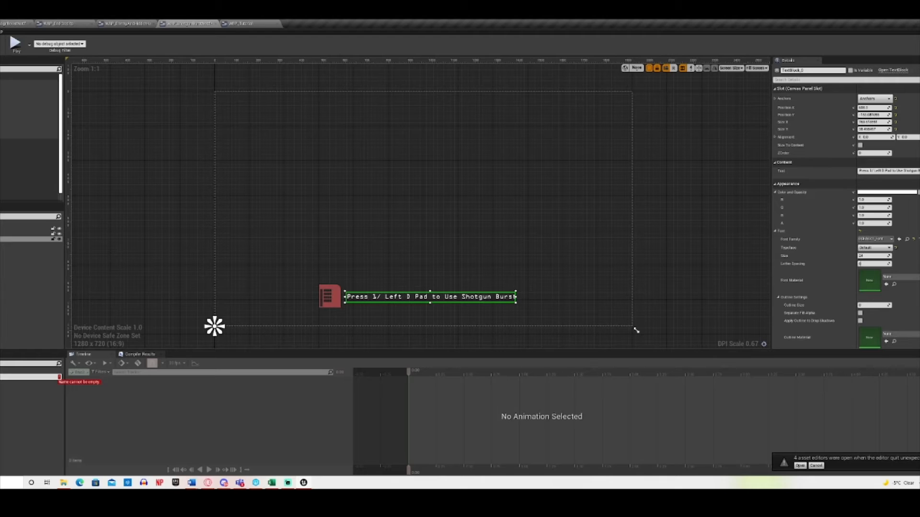
text(F)
key(Return)
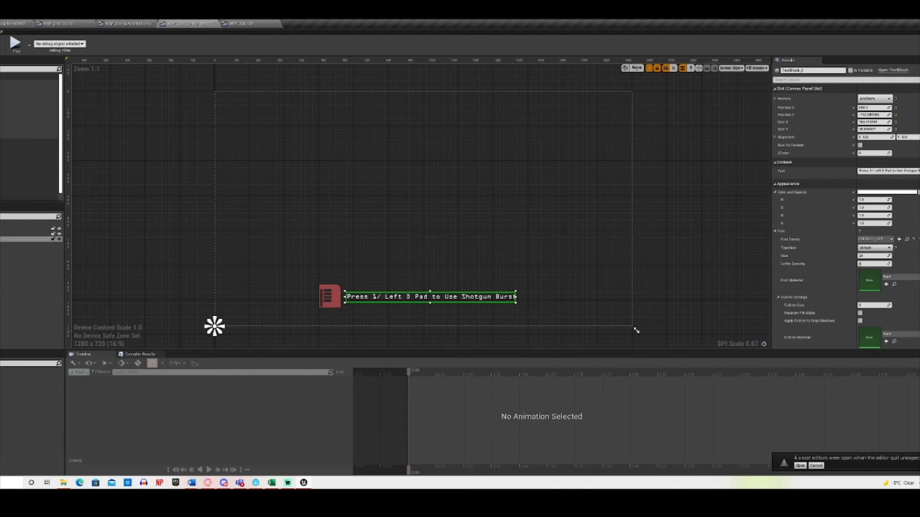
Add a track for the shotgun burst prompt text to the F animation and show the properties it can animate.
click(386, 308)
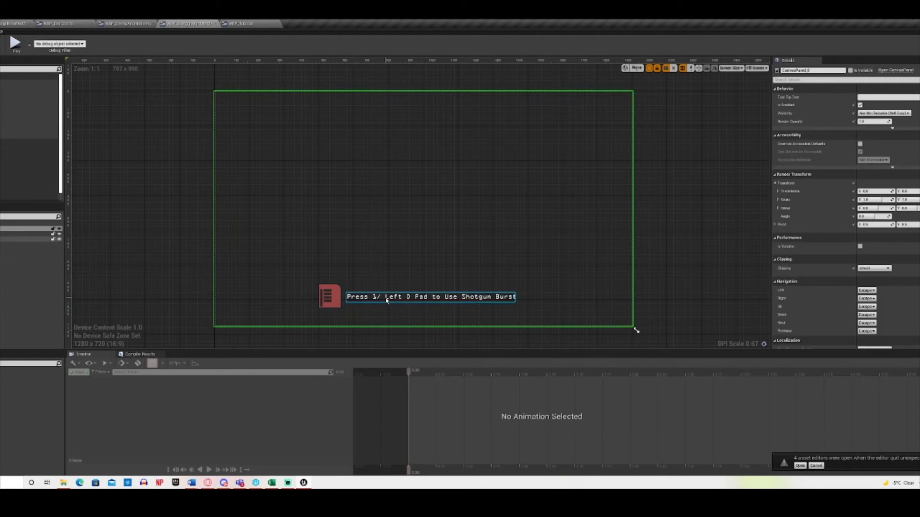
click(386, 297)
click(29, 374)
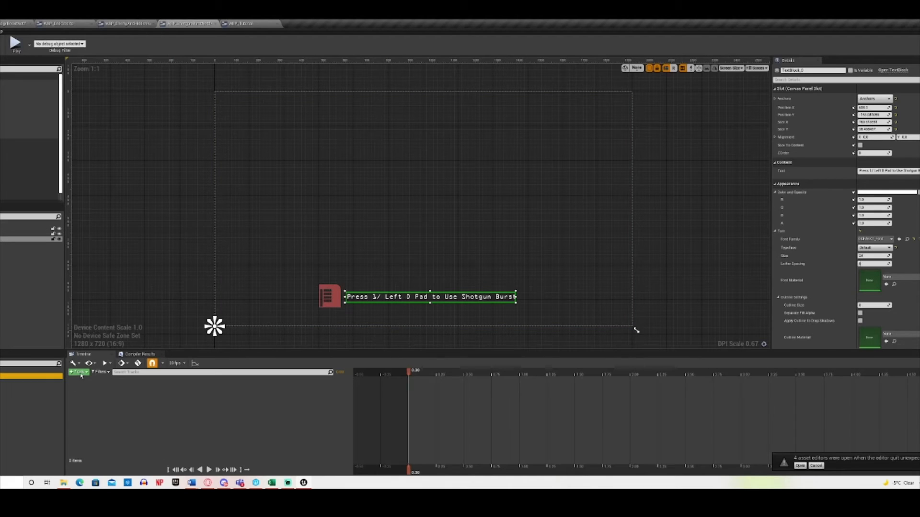
click(79, 372)
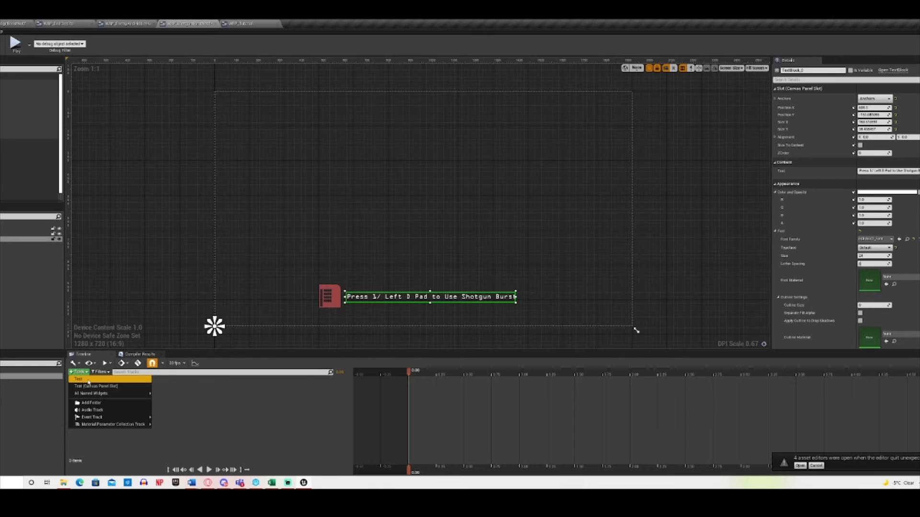
click(88, 381)
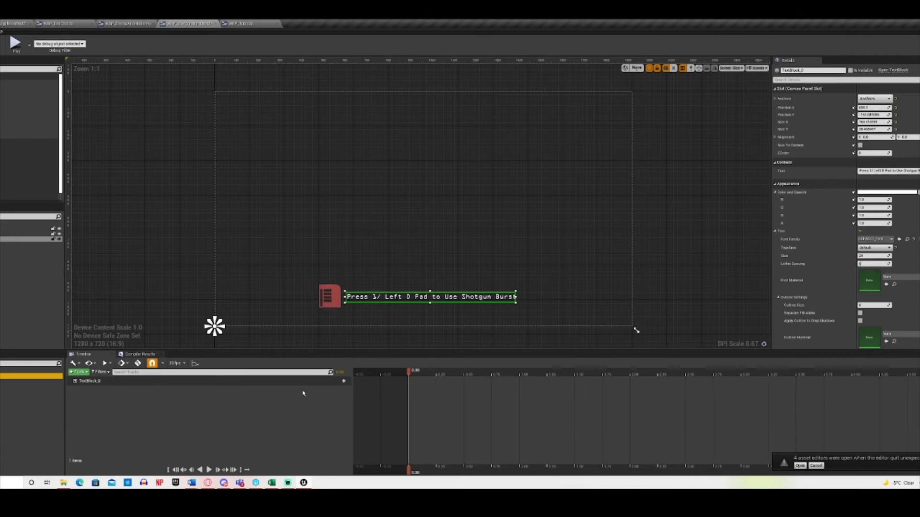
click(344, 381)
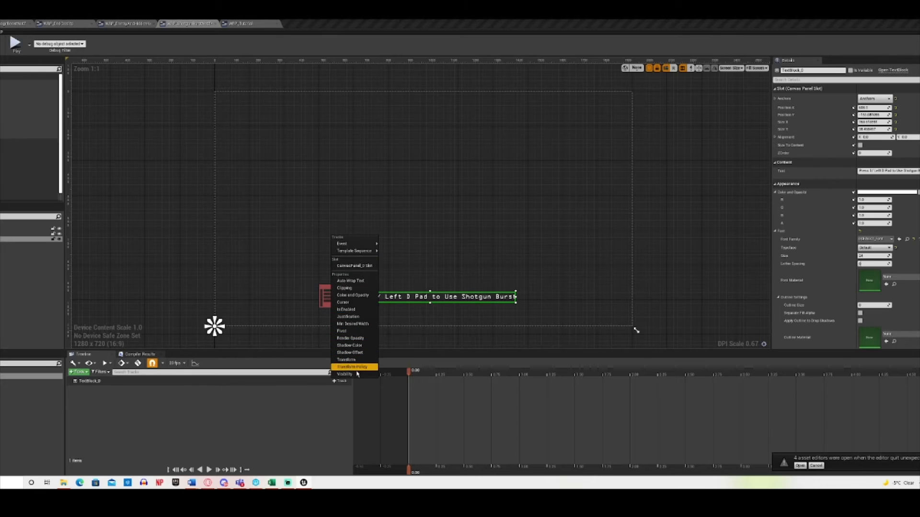
mouse_move(368, 252)
Delete the prompt text's track from the timeline and select the F animation again.
click(292, 384)
key(Delete)
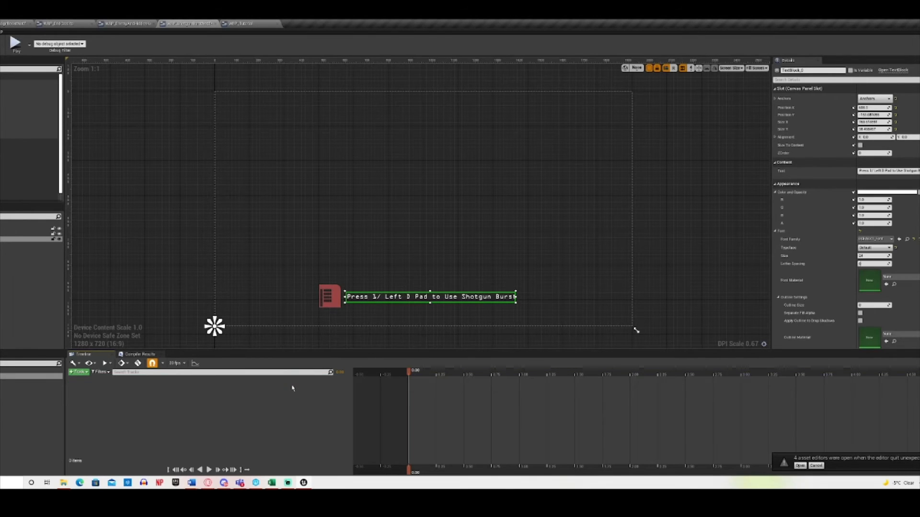
click(30, 376)
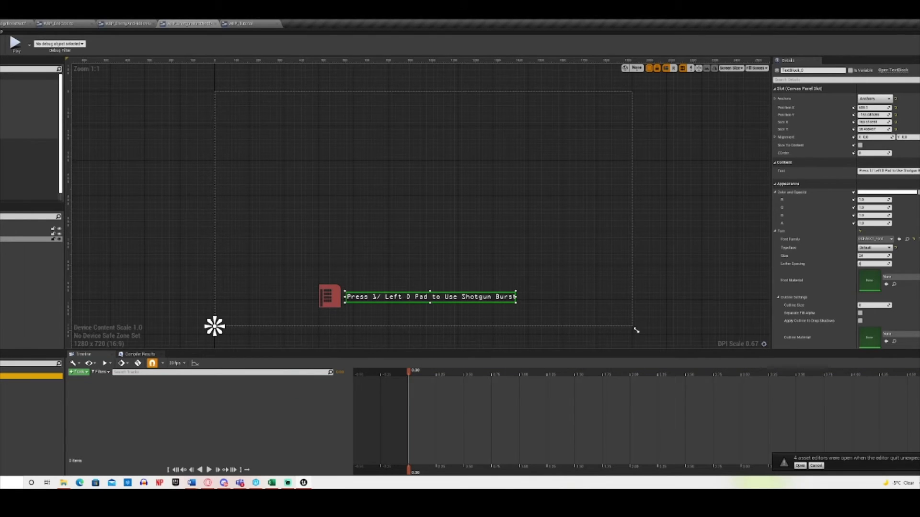
Delete the F animation, select the existing shotgun burst fade animation and show its image and text opacity tracks in the timeline.
key(Delete)
click(30, 371)
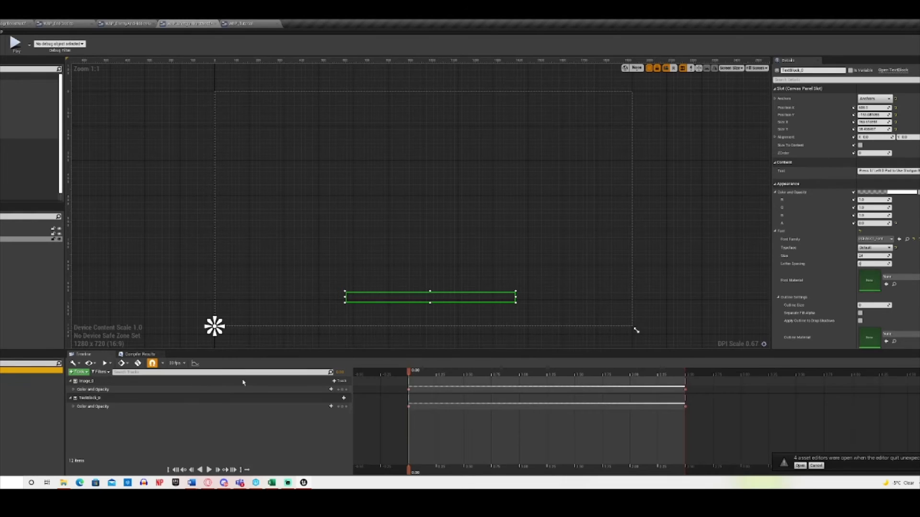
drag(409, 372, 409, 417)
Look through the open widget blueprints and place the WBP_ShotgunBurstNotif editor directly beside WBP_DamageBoostNotif.
click(261, 23)
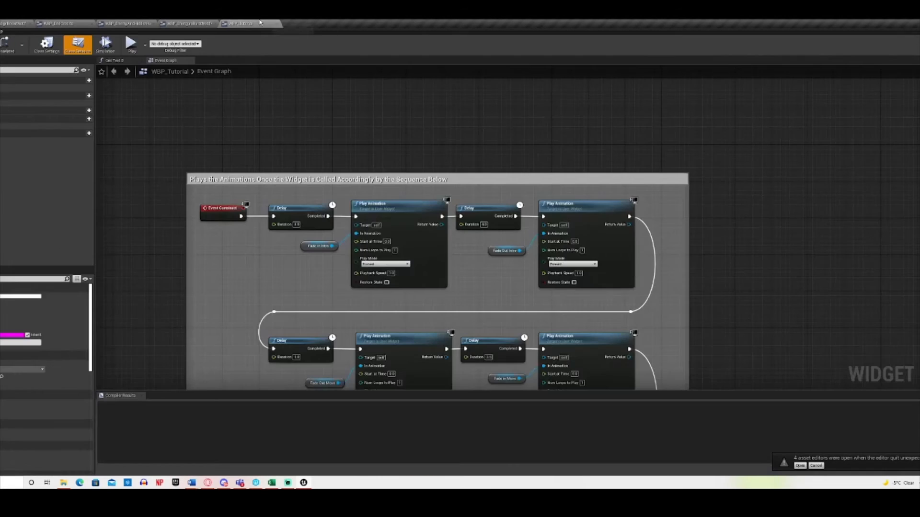
click(127, 24)
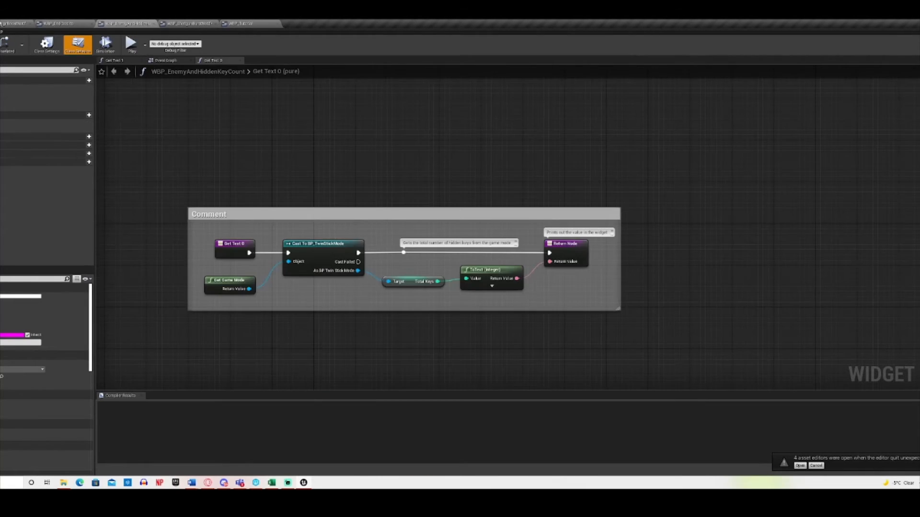
click(59, 23)
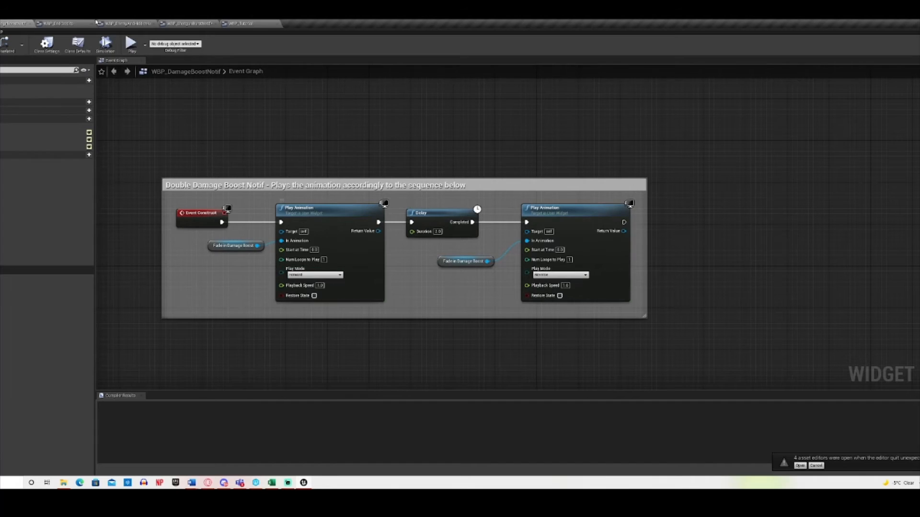
click(72, 23)
drag(129, 22, 66, 25)
click(5, 24)
click(65, 23)
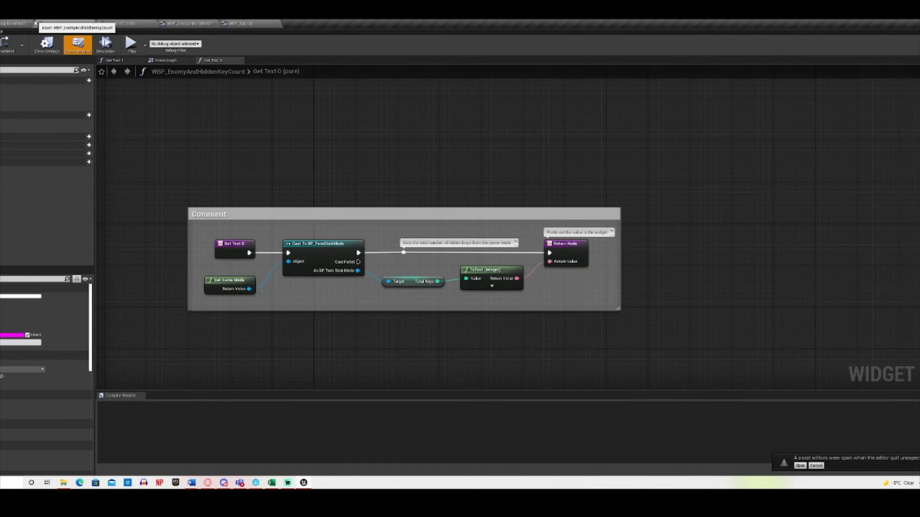
drag(195, 24, 66, 23)
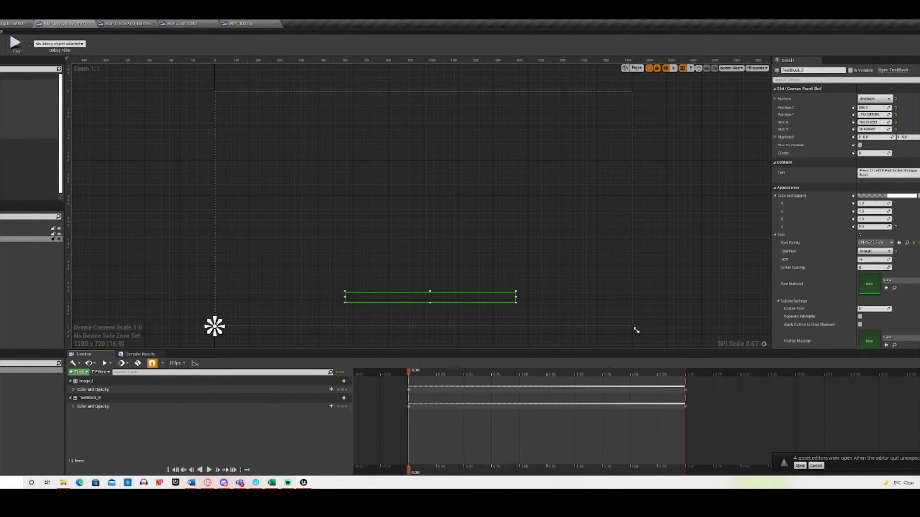
Compare the animation sequence nodes in the WBP_DamageBoostNotif and WBP_ShotgunBurstNotif event graphs, and close both widget editors.
click(45, 22)
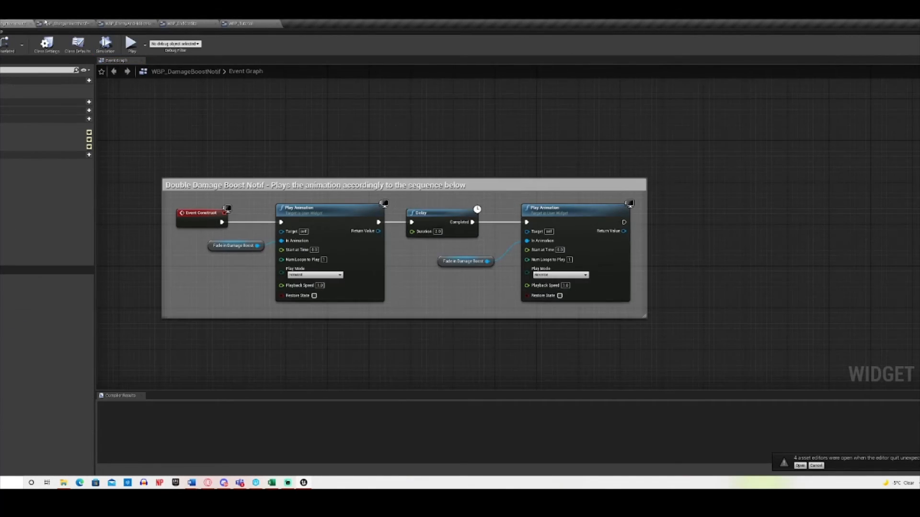
click(45, 23)
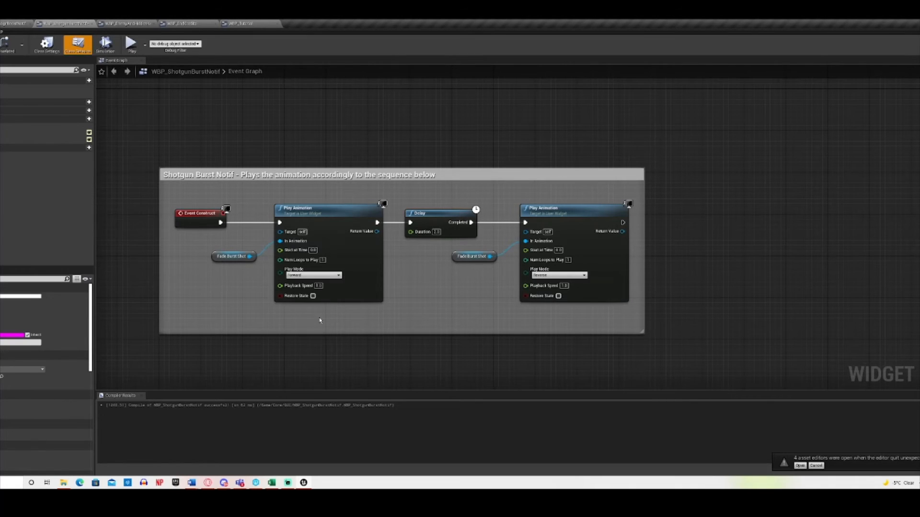
click(15, 23)
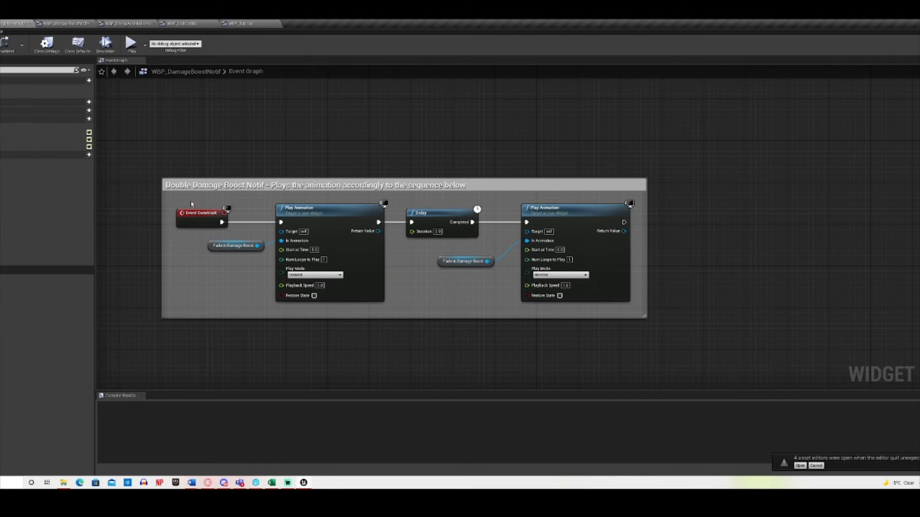
drag(192, 204, 610, 289)
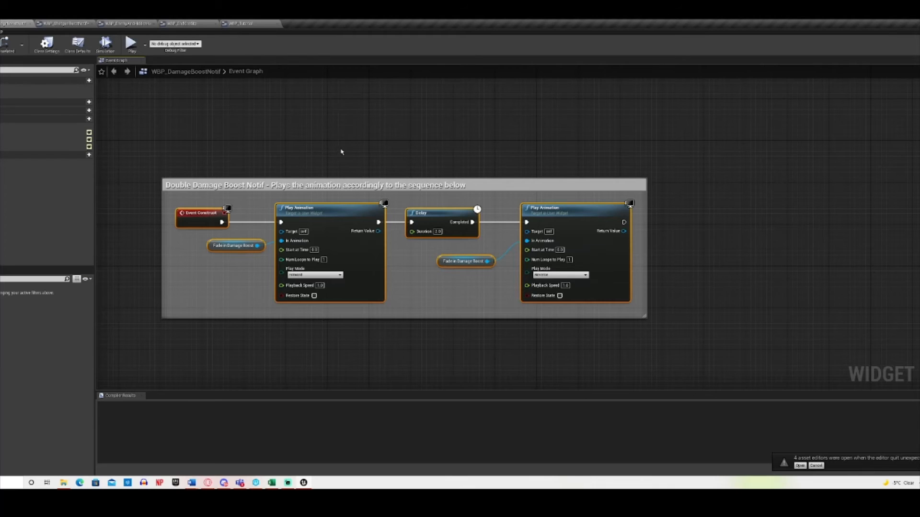
click(30, 24)
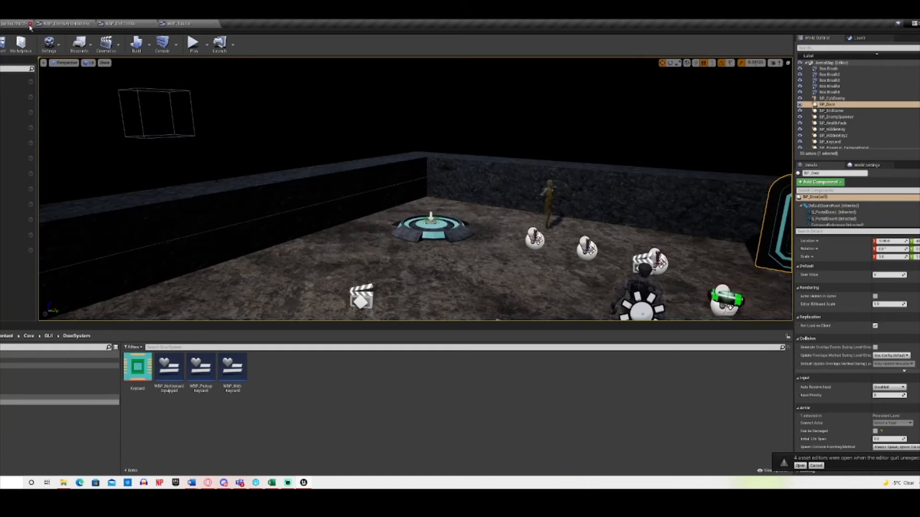
click(29, 24)
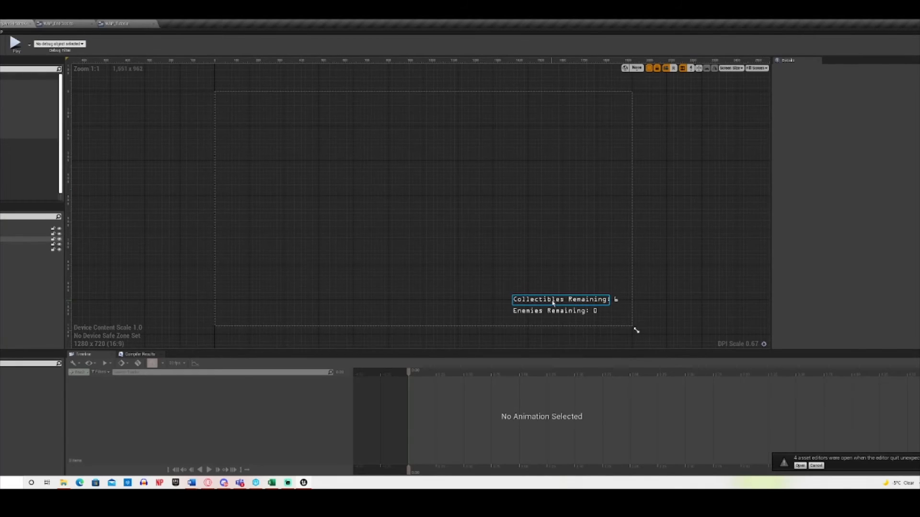
Examine the Collectibles Remaining and Enemies Remaining labels in the WBP_EnemyAndHiddenKeyCount designer.
click(553, 302)
click(564, 311)
click(672, 284)
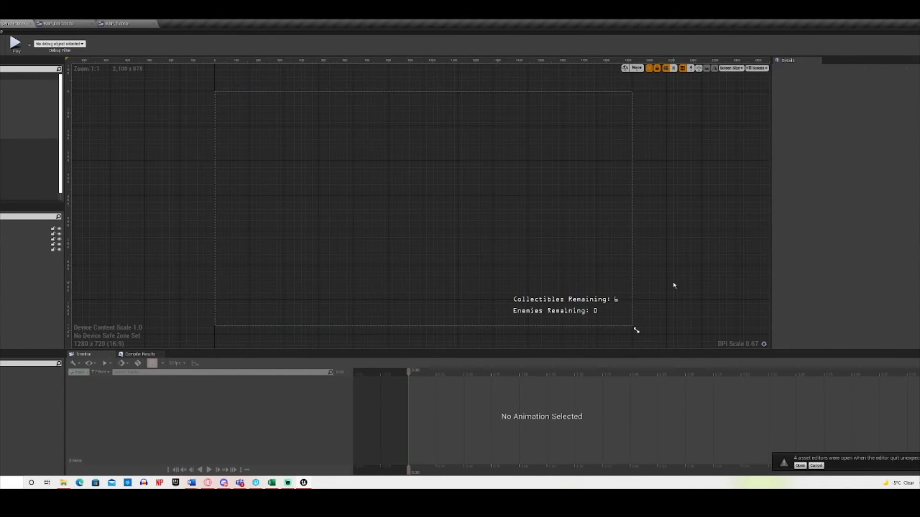
click(530, 303)
click(531, 315)
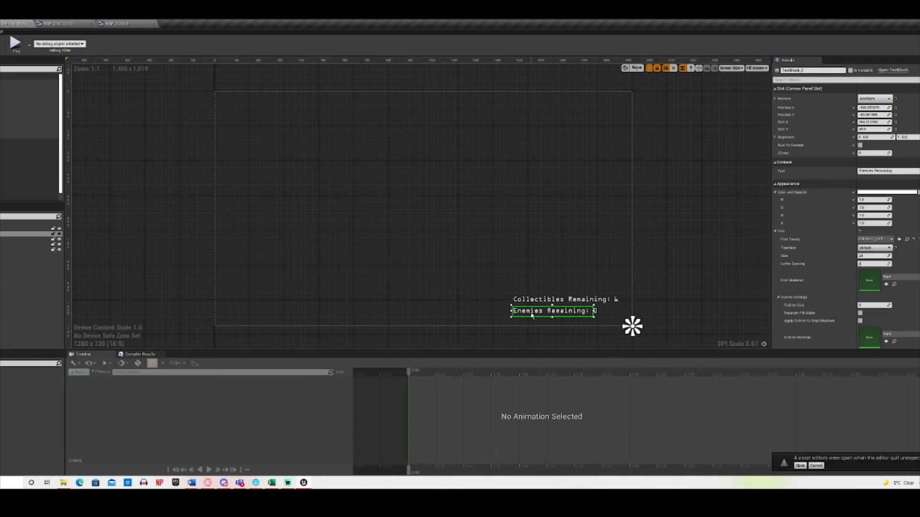
click(674, 260)
Set the placeholder text of the Collectibles Remaining count to 0 and select the Enemies Remaining count.
click(617, 300)
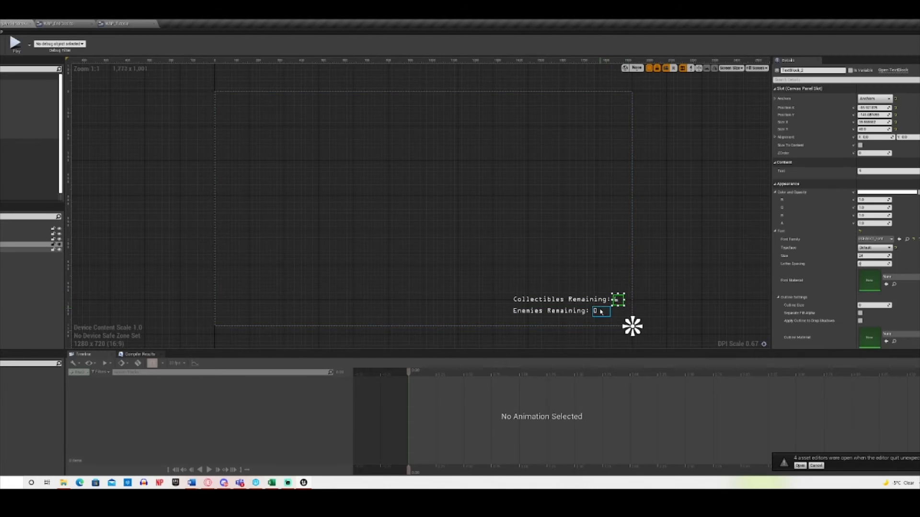
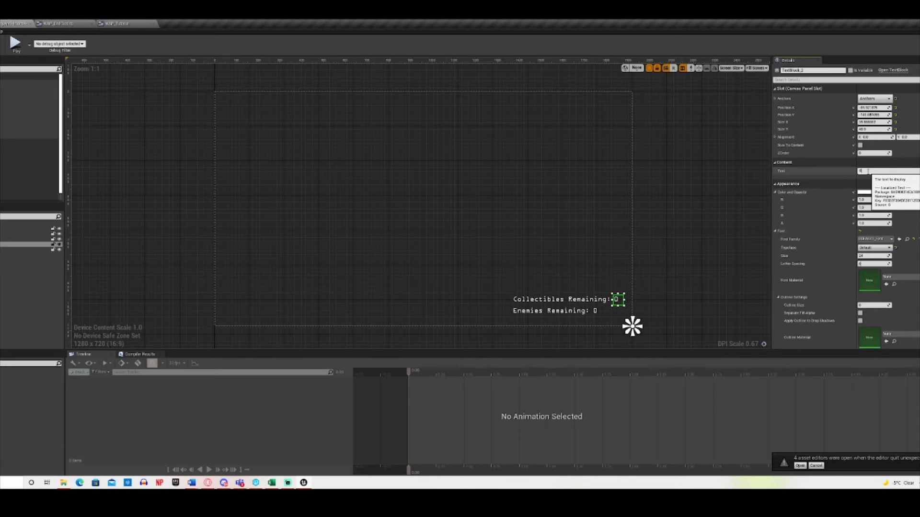
click(672, 273)
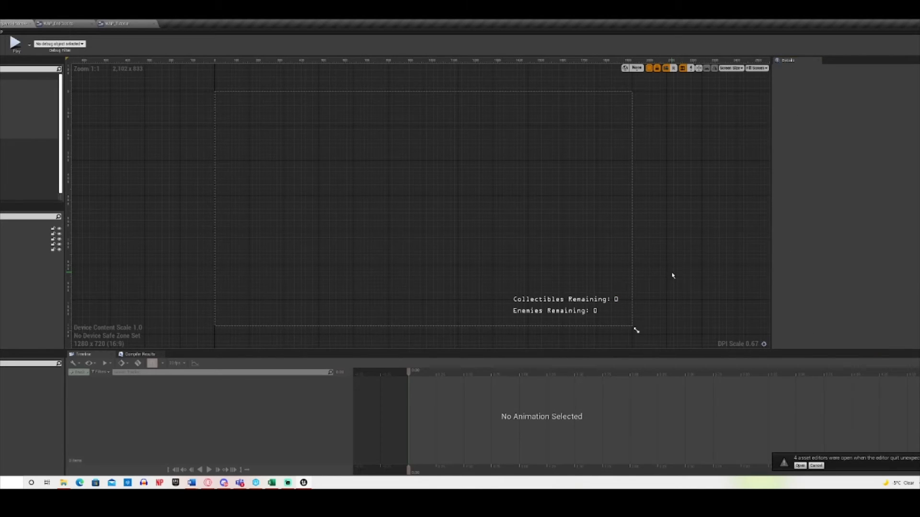
click(599, 313)
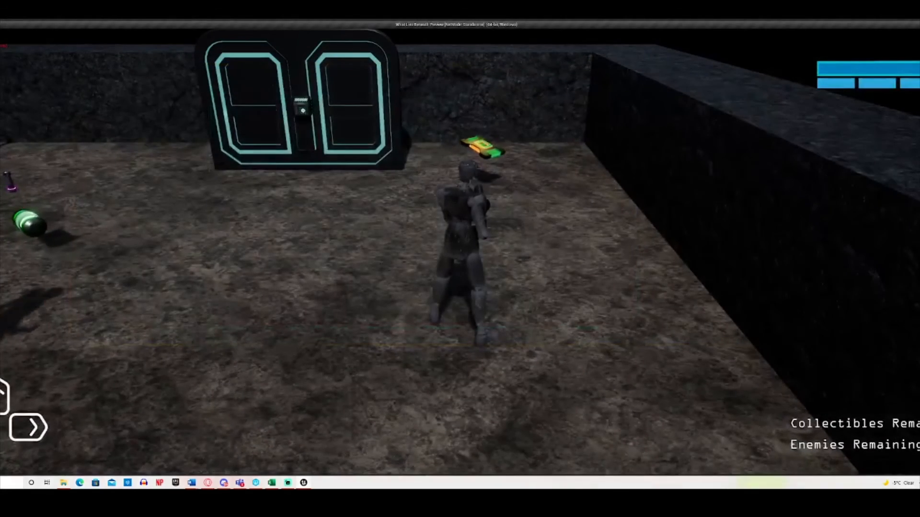
Playtest the level by moving the character around the arena to show the collectibles and enemies counters.
key(s)
key(a)
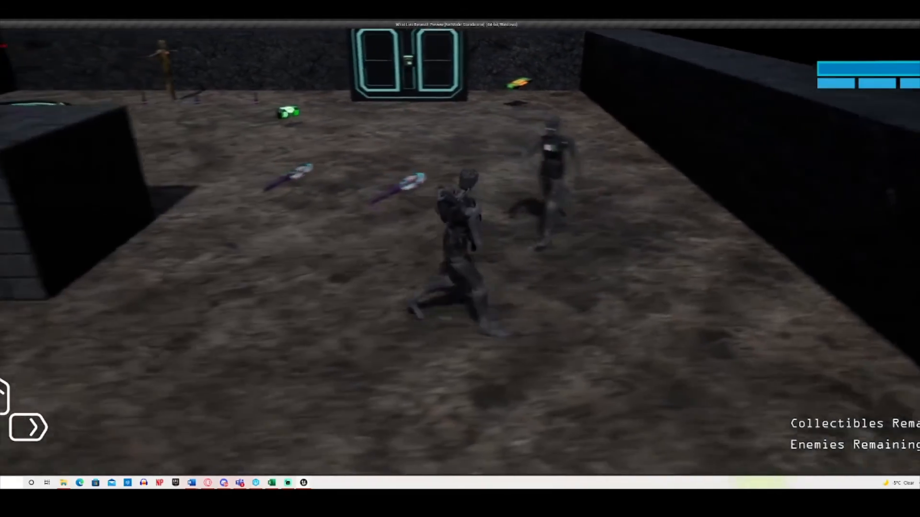
key(w)
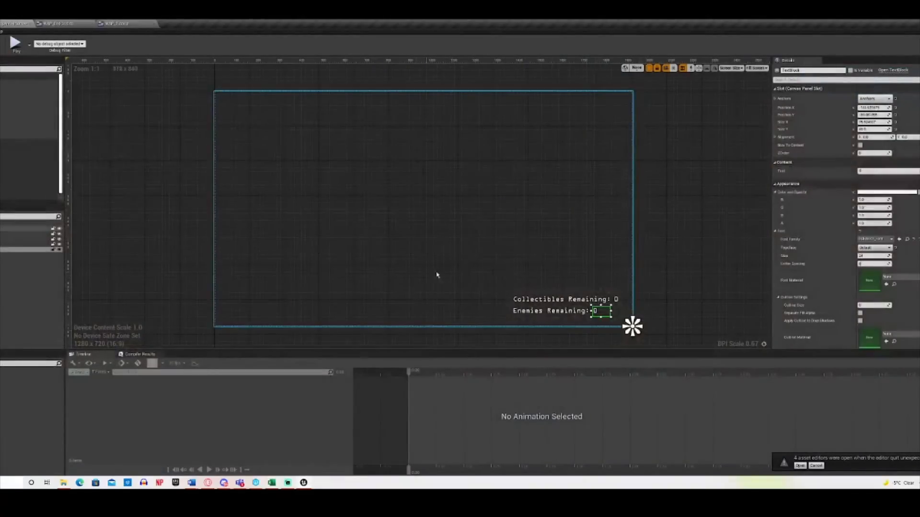
Inspect the count text blocks beside the Collectibles Remaining and Enemies Remaining labels in the designer.
click(615, 299)
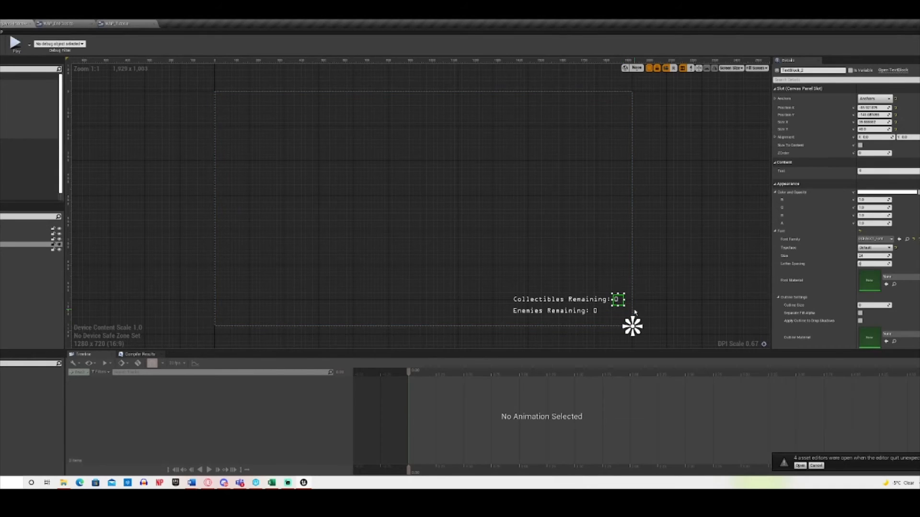
click(598, 312)
click(618, 303)
click(602, 313)
click(617, 302)
click(596, 312)
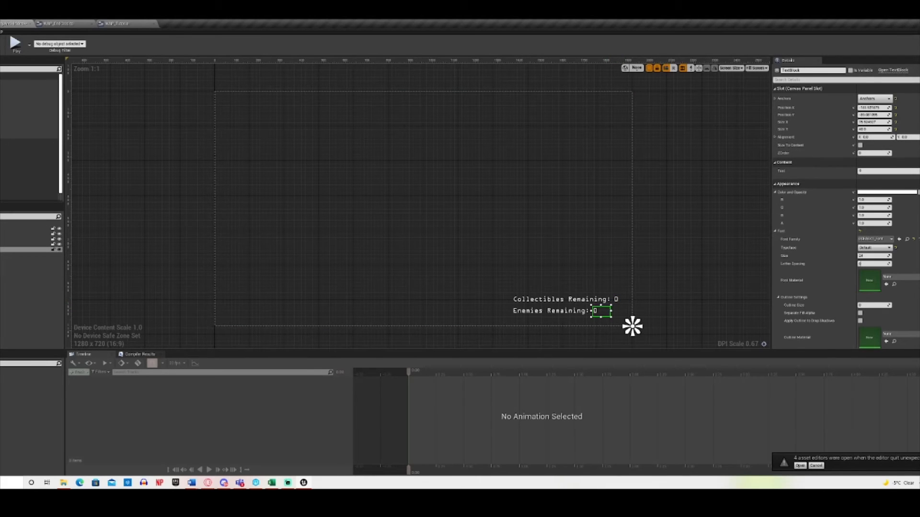
Open the Get Text 0 function in the widget's graph and title its comment box "Binding for Get Text 0".
click(919, 44)
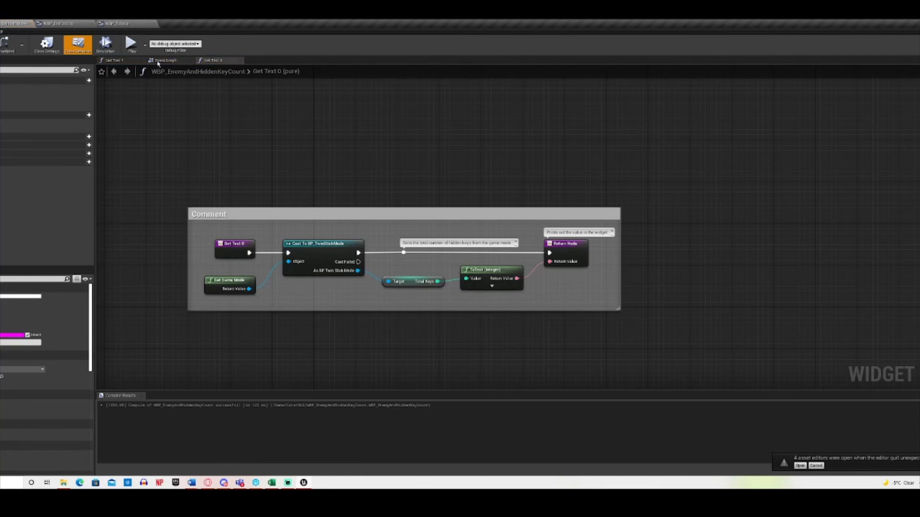
click(158, 63)
drag(207, 62, 159, 63)
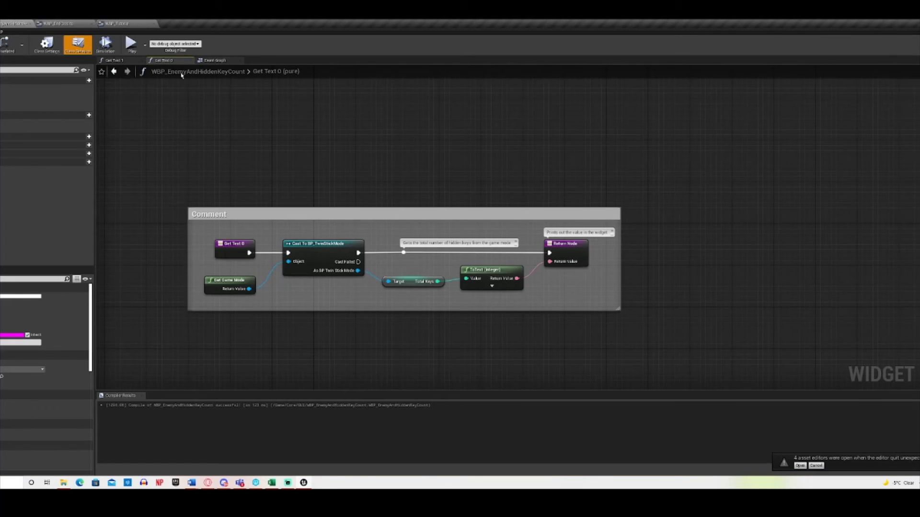
click(218, 214)
double_click(220, 216)
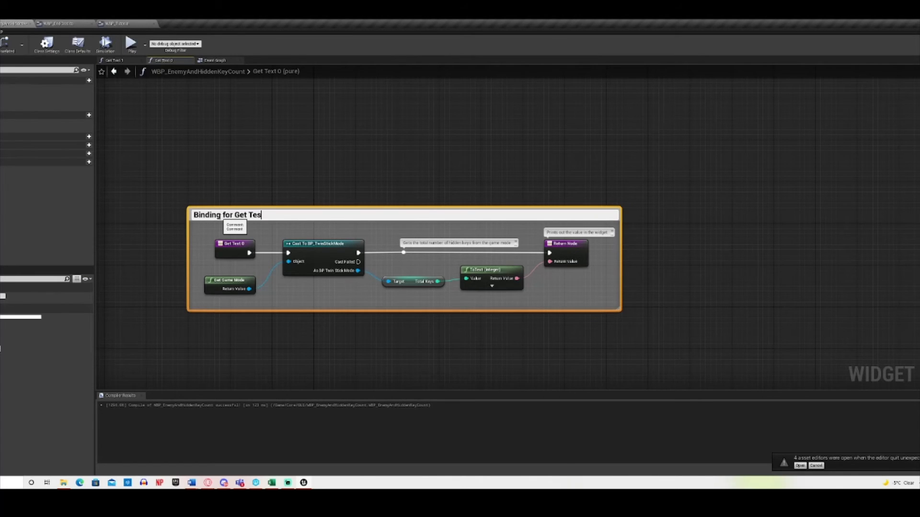
key(Return)
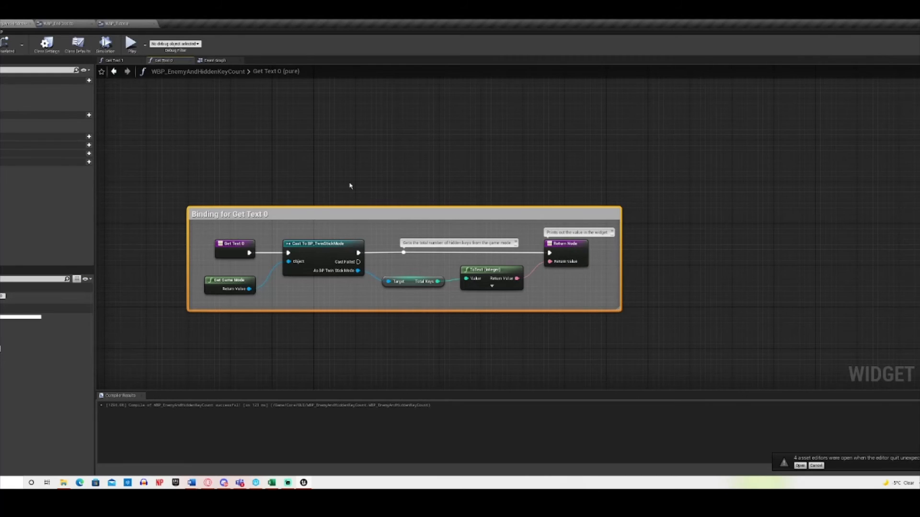
Examine the game mode cast, Total Keys, ToText and Return nodes of Get Text 0, and view the Get Text 1 function.
drag(222, 231, 266, 268)
click(317, 273)
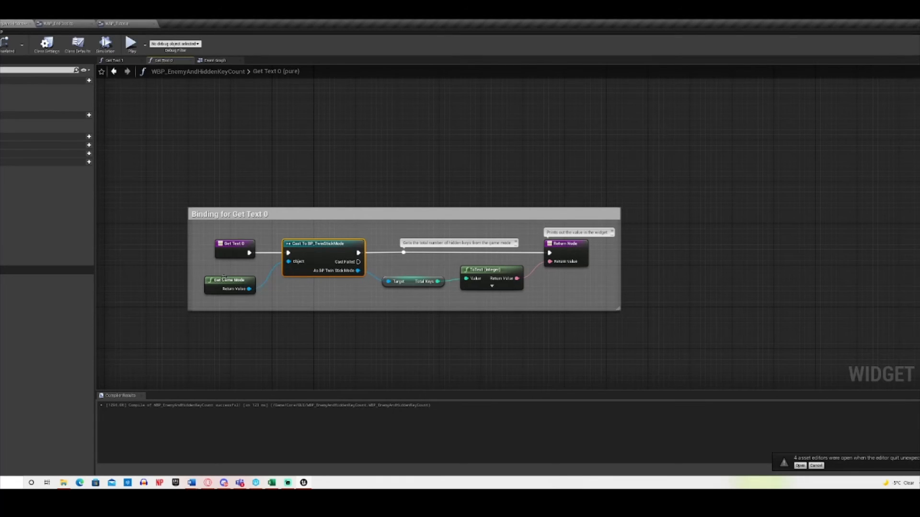
click(413, 282)
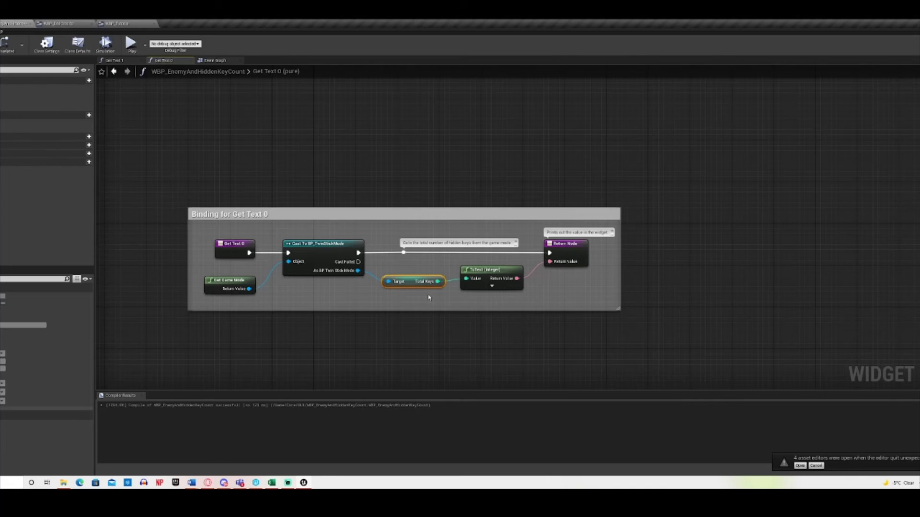
click(490, 270)
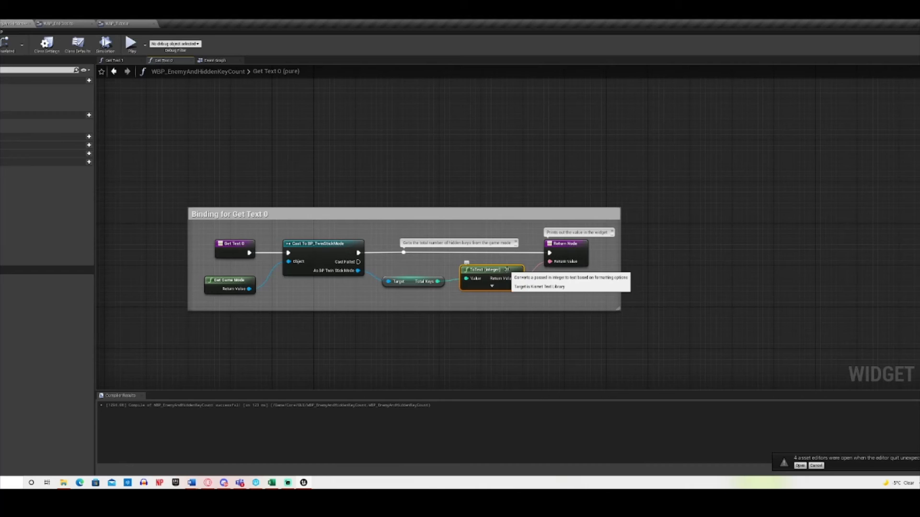
click(573, 249)
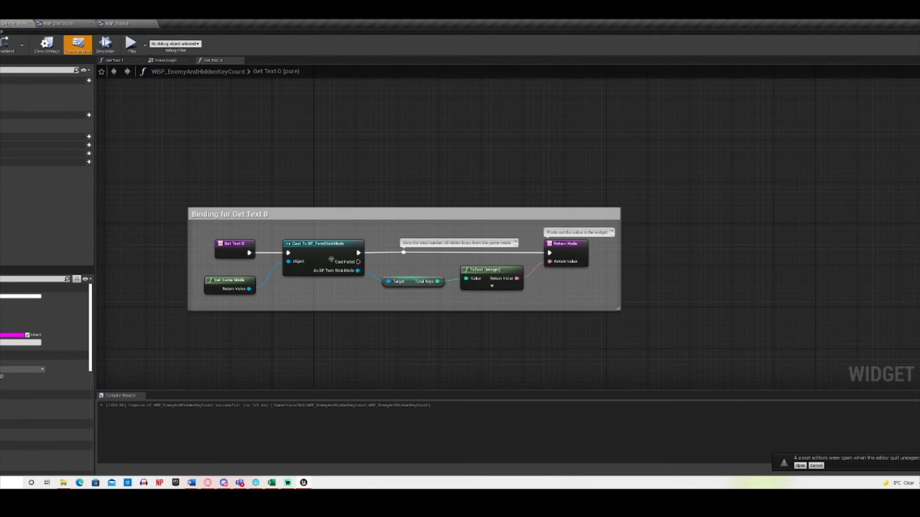
click(353, 253)
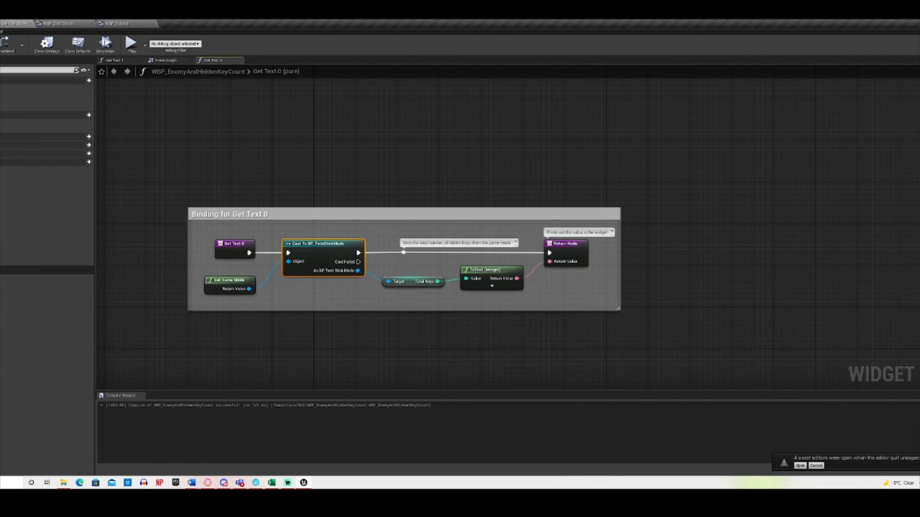
click(918, 44)
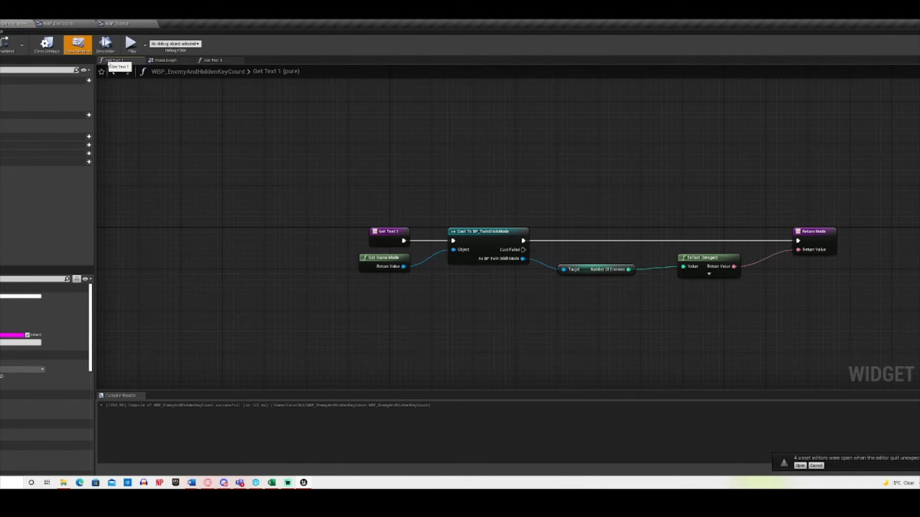
Retitle the comment box in the Get Text 0 function "Binding for Total Hidden Keys".
click(218, 60)
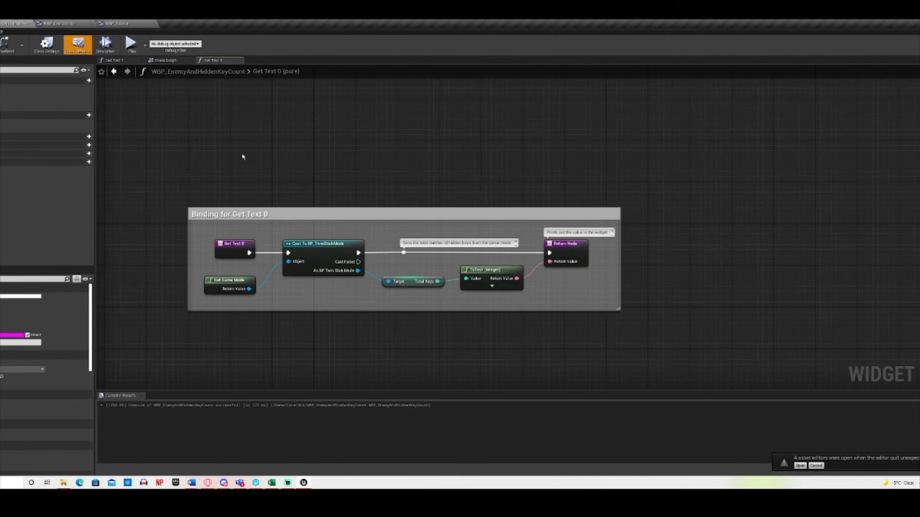
click(244, 216)
click(244, 215)
drag(234, 215, 275, 215)
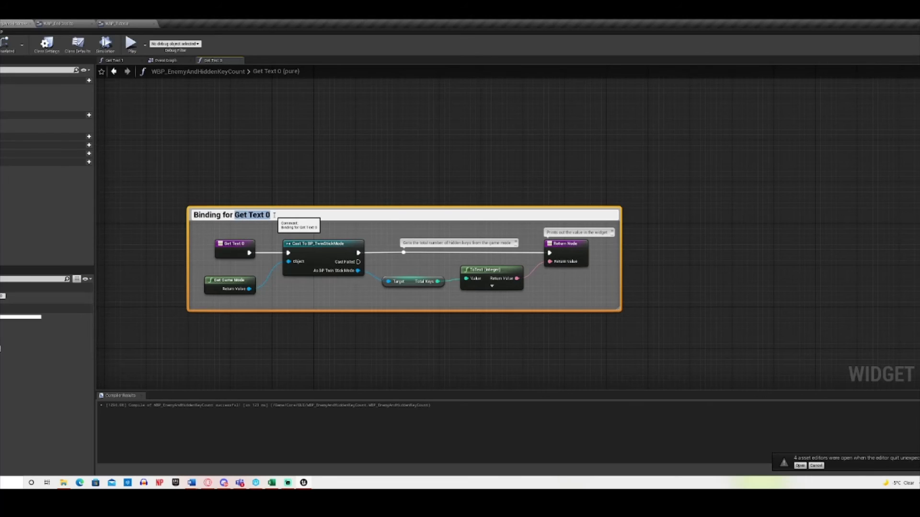
text(Hideen)
key(BackSpace)
key(BackSpace)
key(BackSpace)
text(den Keys)
click(233, 215)
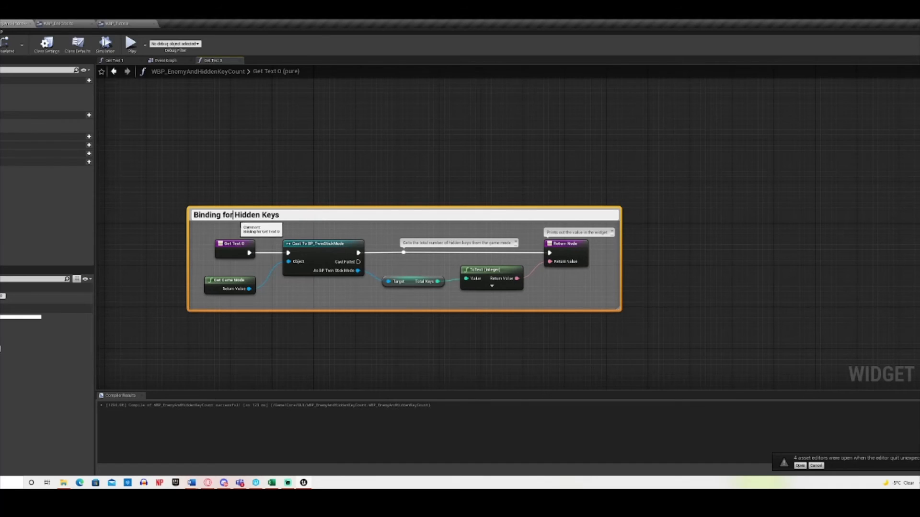
text(Tot)
text(al)
key(Return)
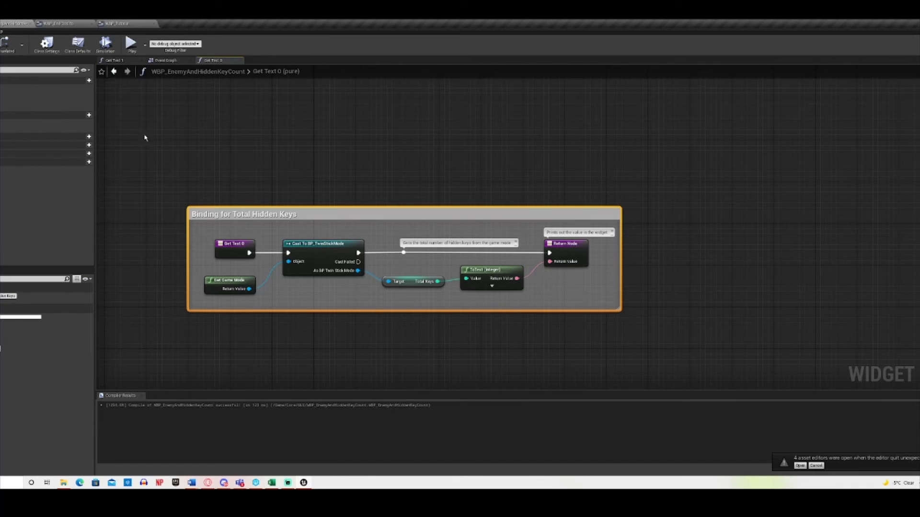
Wrap all Get Text 1 nodes in a comment box titled "Binding for Total Number of Enemies Left" and extend its upper edge.
click(115, 61)
drag(320, 200, 851, 284)
right_click(835, 276)
text(c)
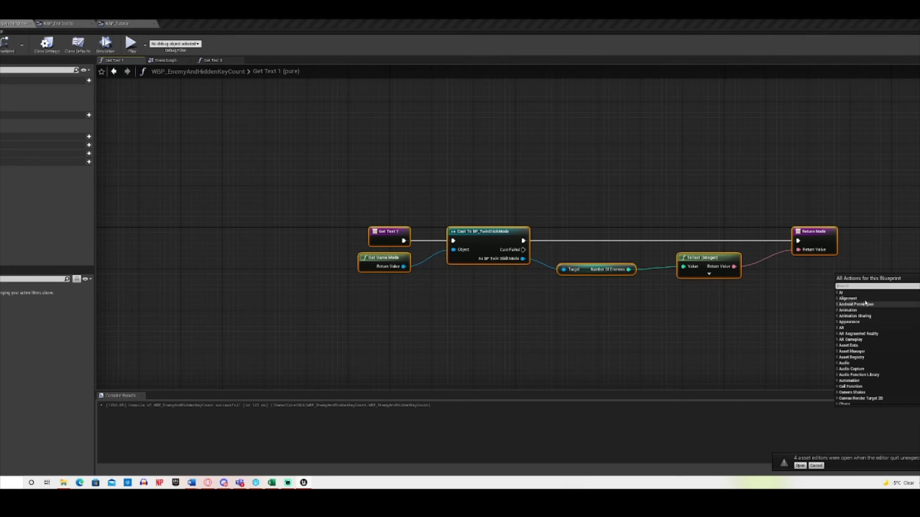
text(omment)
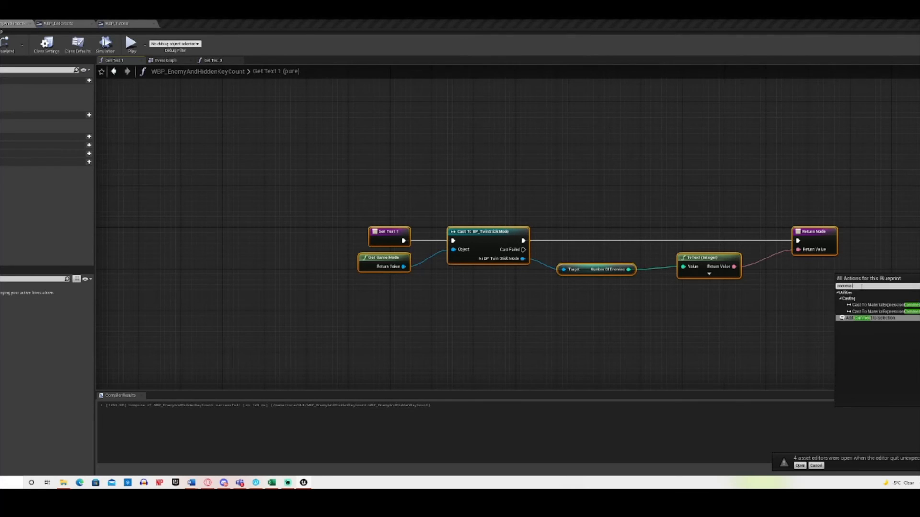
key(Return)
text(B)
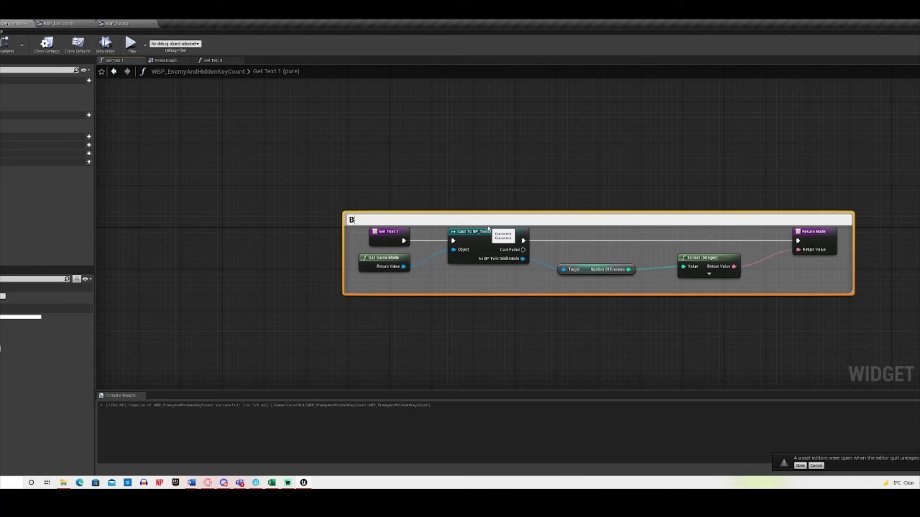
text(inding for Total Number of Ene)
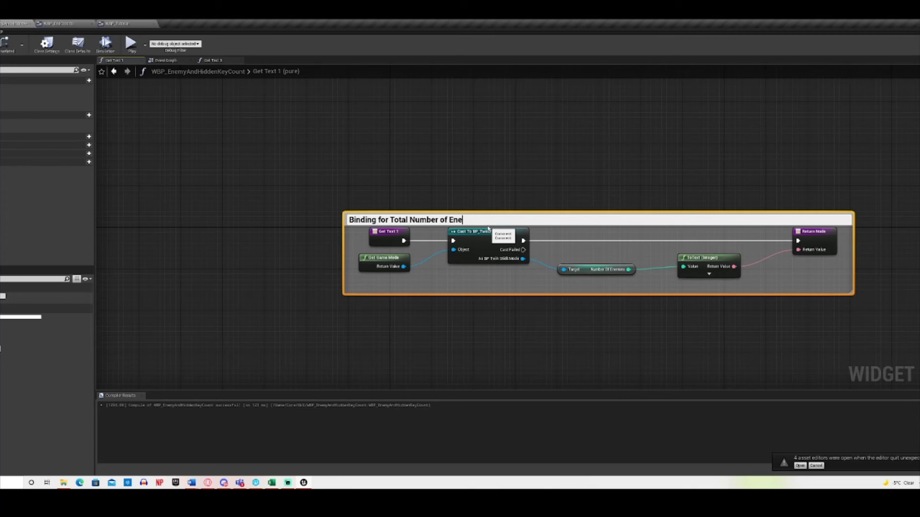
text(mies Left)
key(Return)
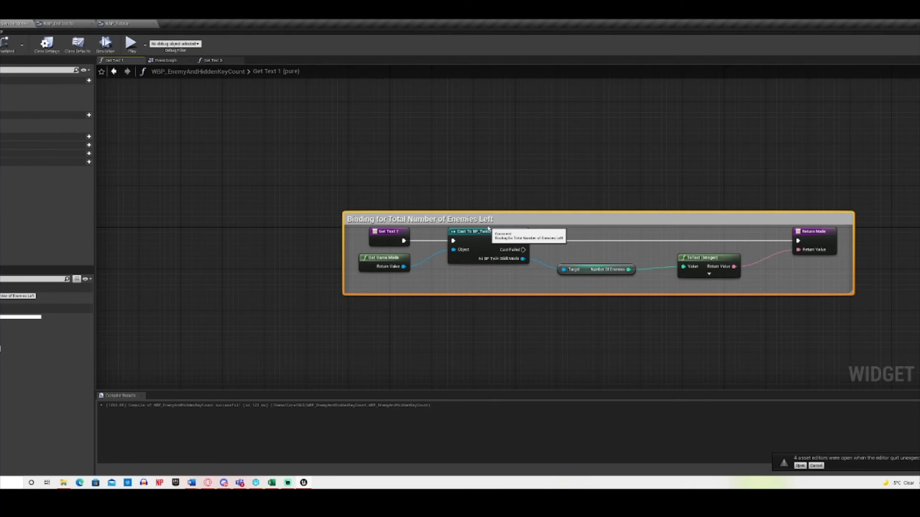
drag(517, 214, 518, 203)
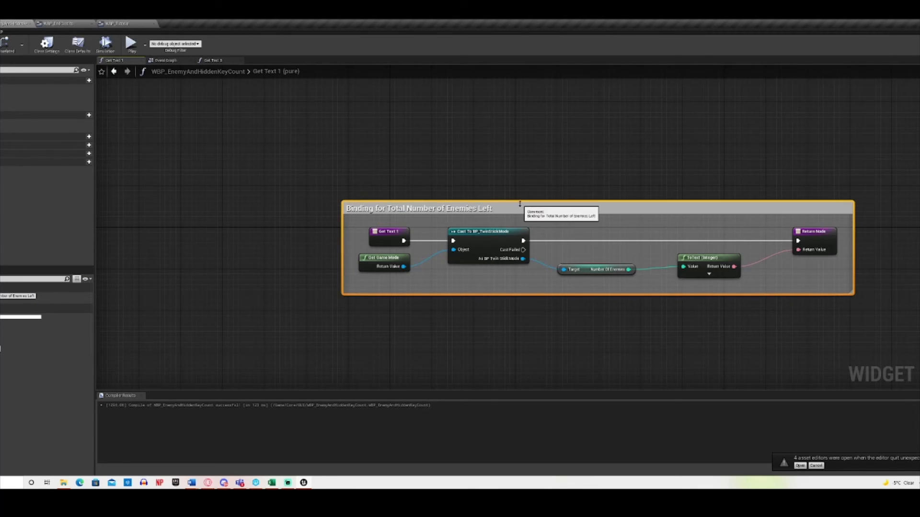
click(646, 288)
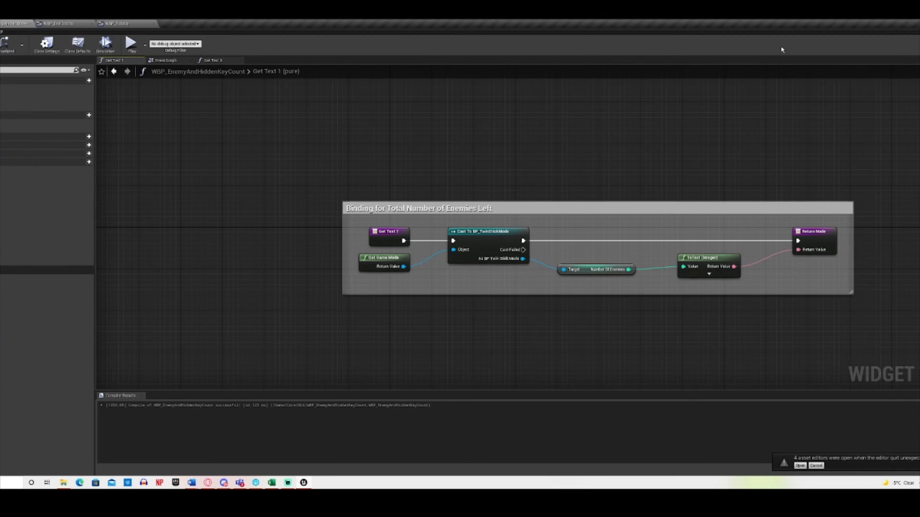
View the WBP_EndCredits event graph and examine the sequence of delays and Play Animation nodes in the WBP_Tutorial event graph.
click(59, 24)
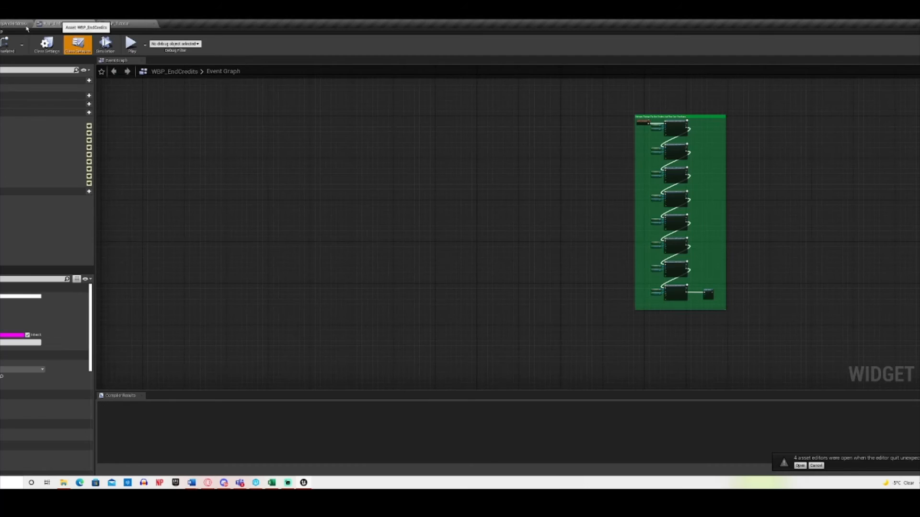
click(117, 23)
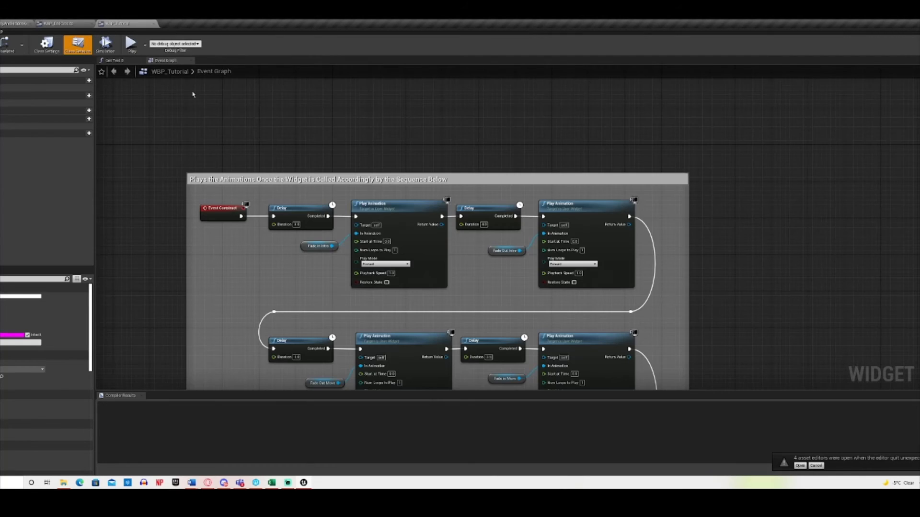
right_drag(323, 277, 416, 238)
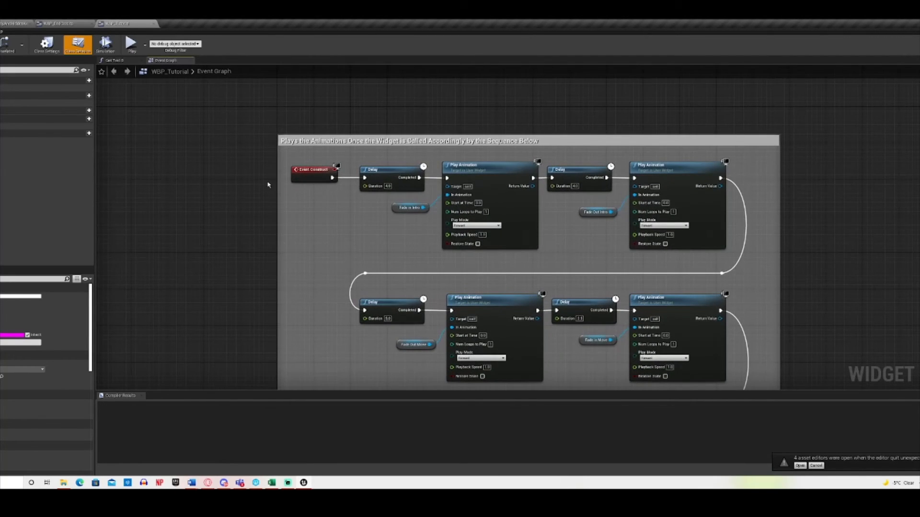
right_drag(306, 102, 212, 111)
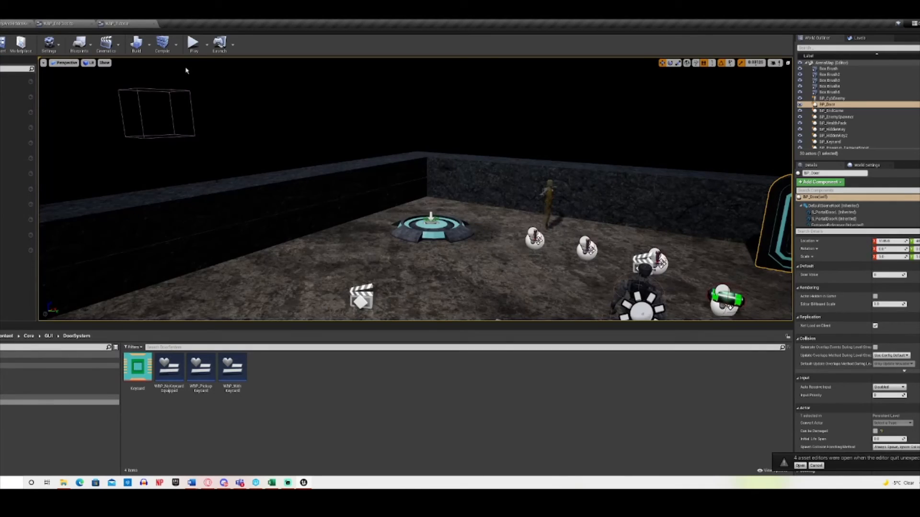
Start a playtest and walk the character around the factory level's starting platform to demonstrate the movement tutorial prompt.
click(193, 43)
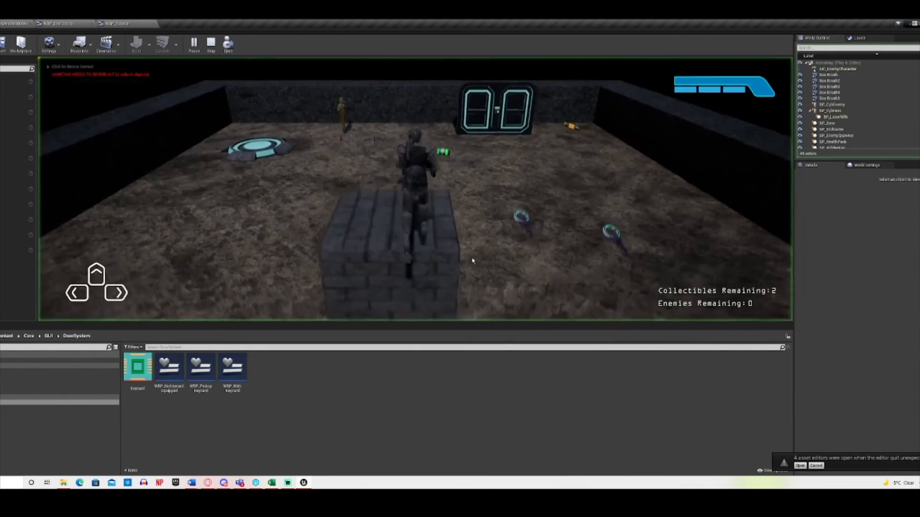
key(w)
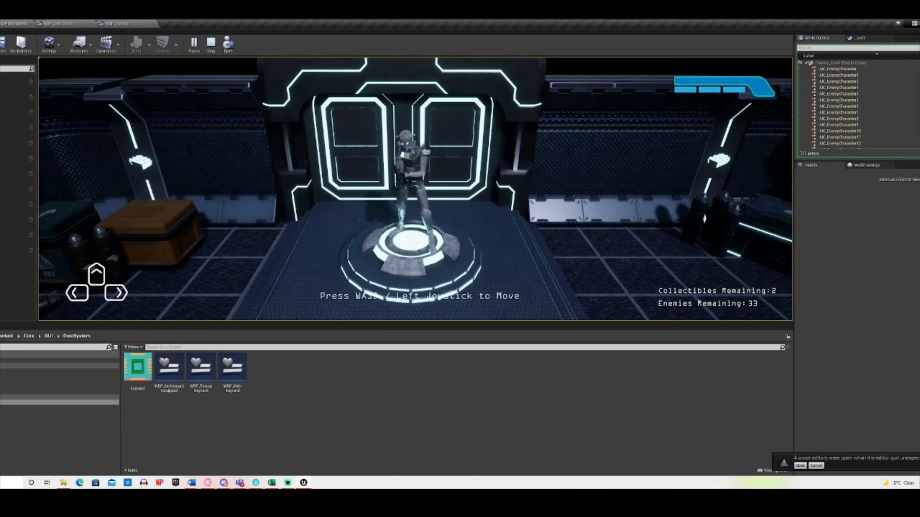
key(s)
key(a)
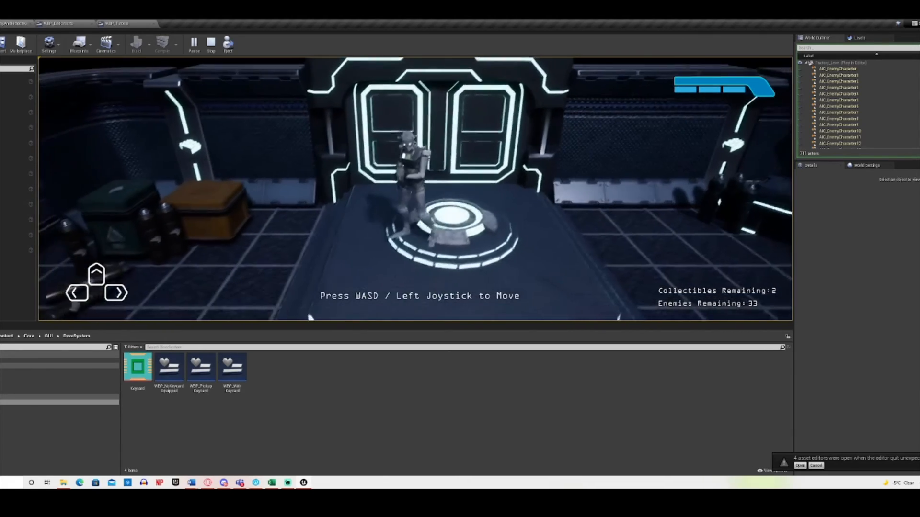
key(w)
key(s)
key(d)
key(s)
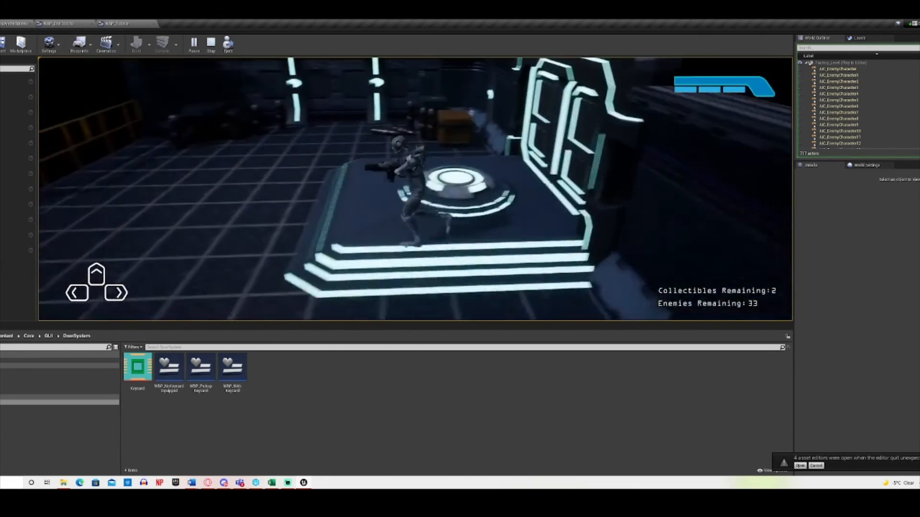
key(a)
key(d)
key(s)
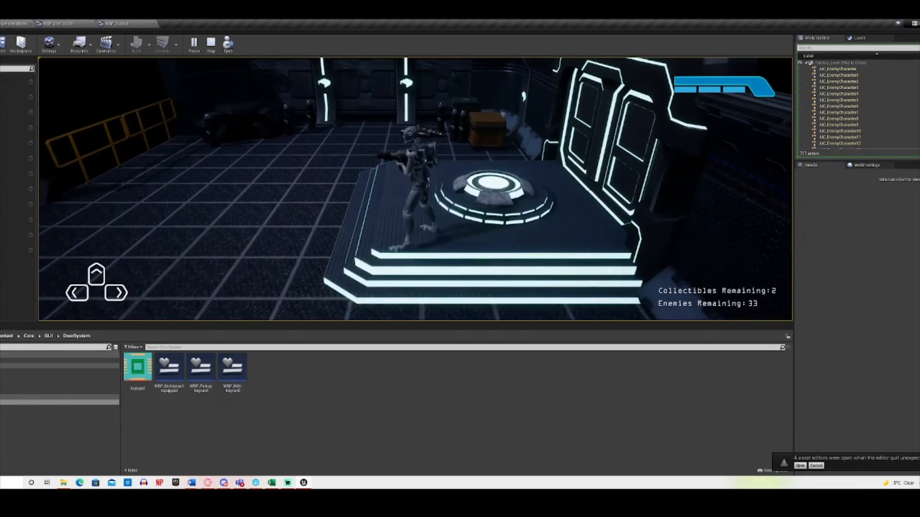
key(d)
key(a)
key(a)
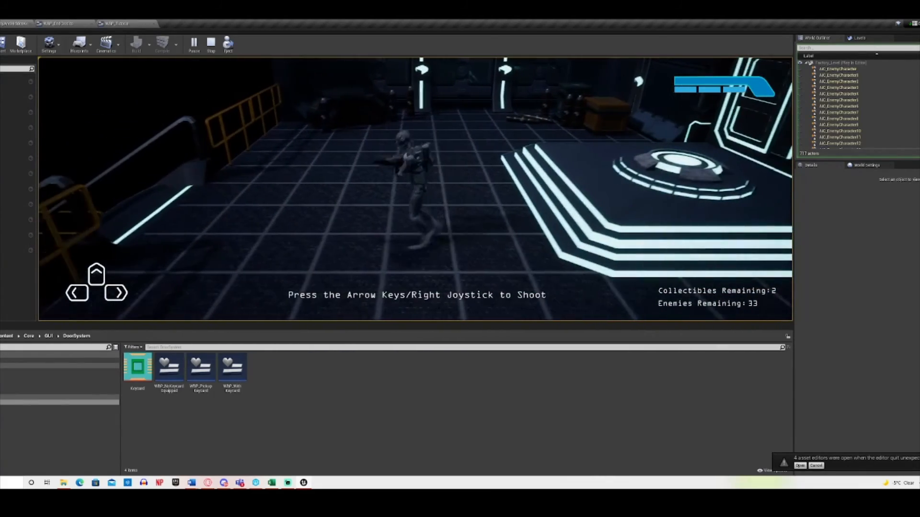
Fire the weapon in different directions to demonstrate the shooting prompt, and move the character onto the stairs.
key(Left)
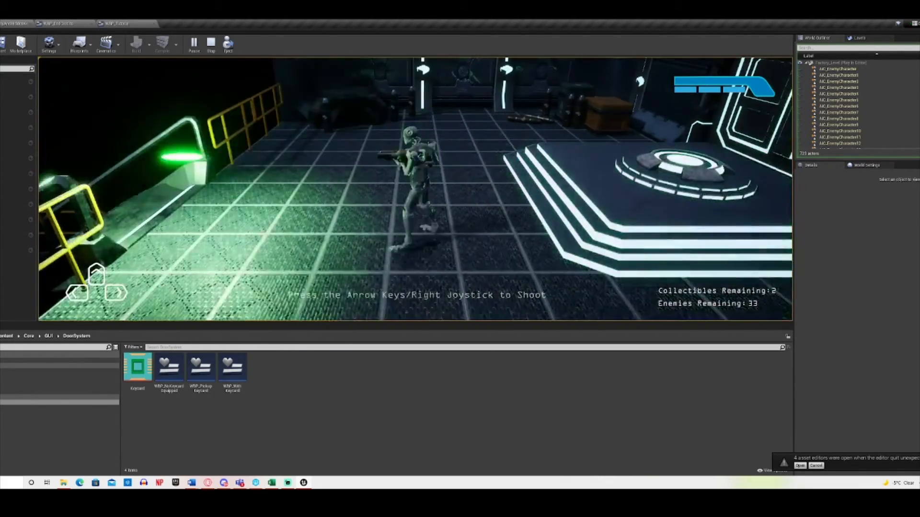
key(Down)
key(d)
key(w)
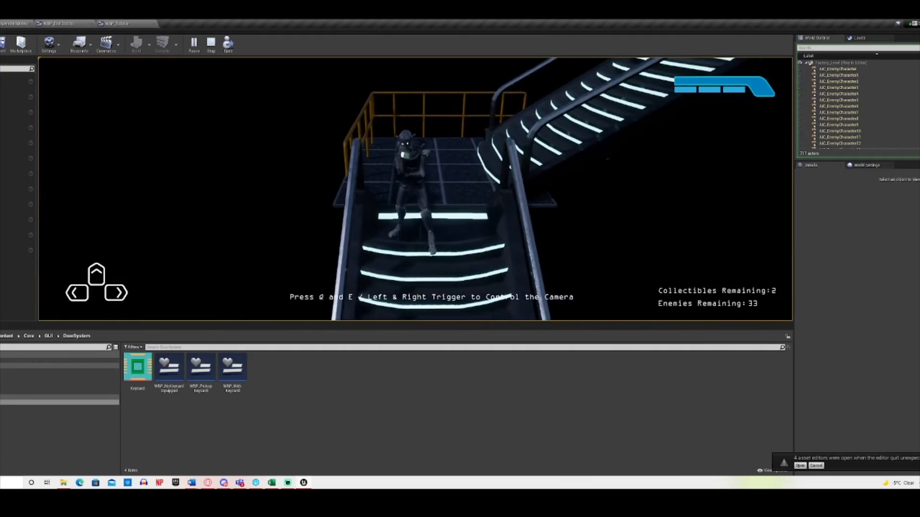
Rotate the camera both ways on the stairs to demonstrate the camera control prompt, and run into the room beyond.
key(q)
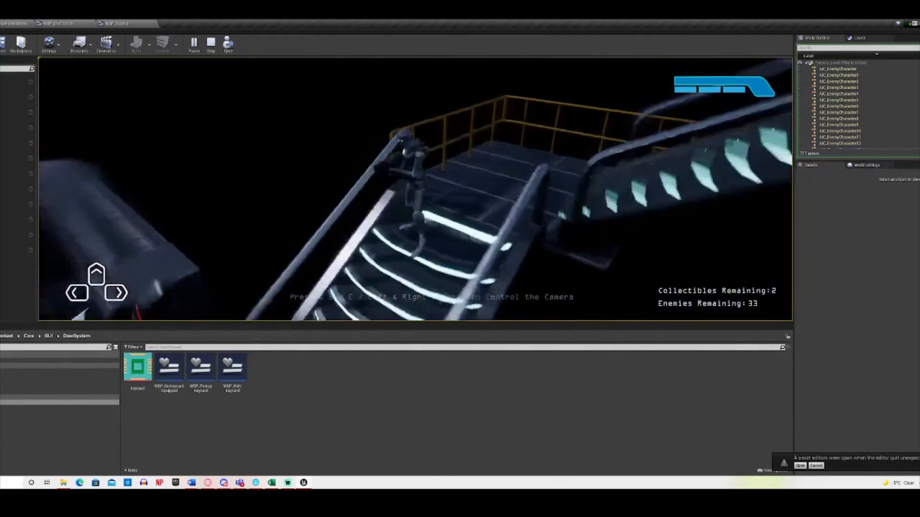
key(q)
key(e)
key(q)
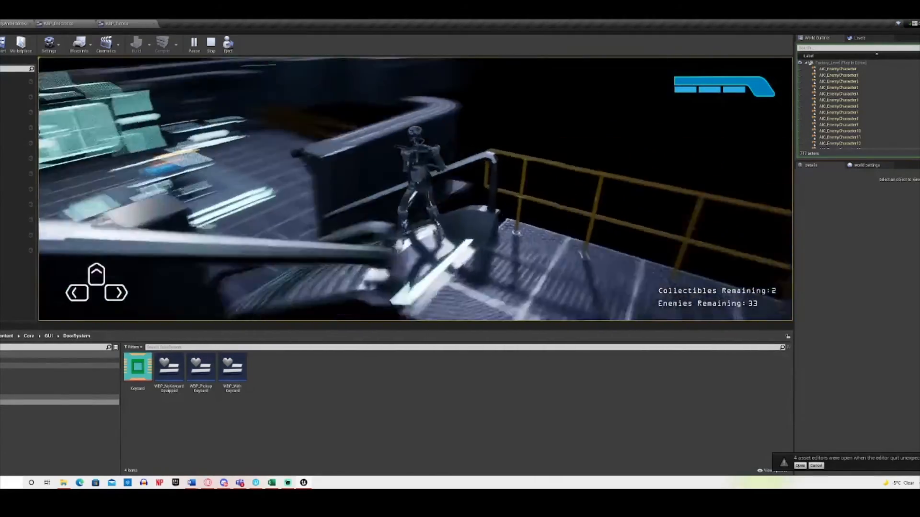
key(w)
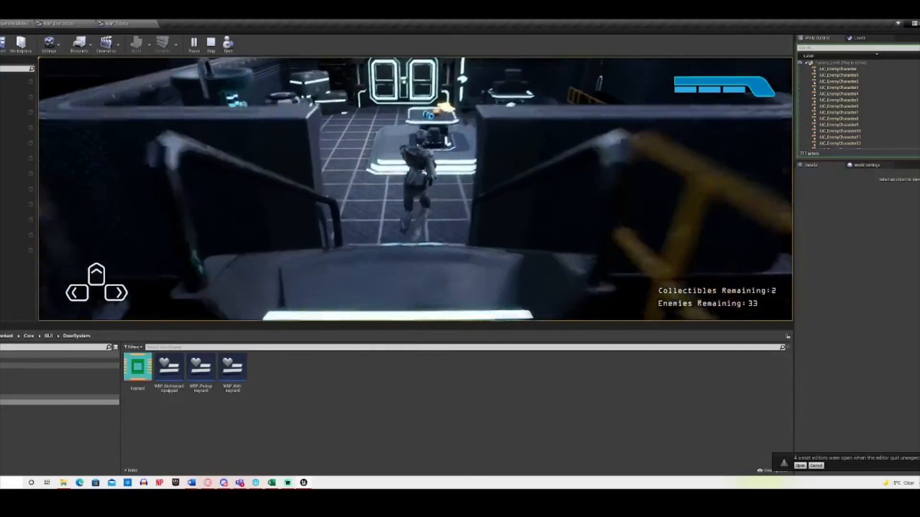
key(e)
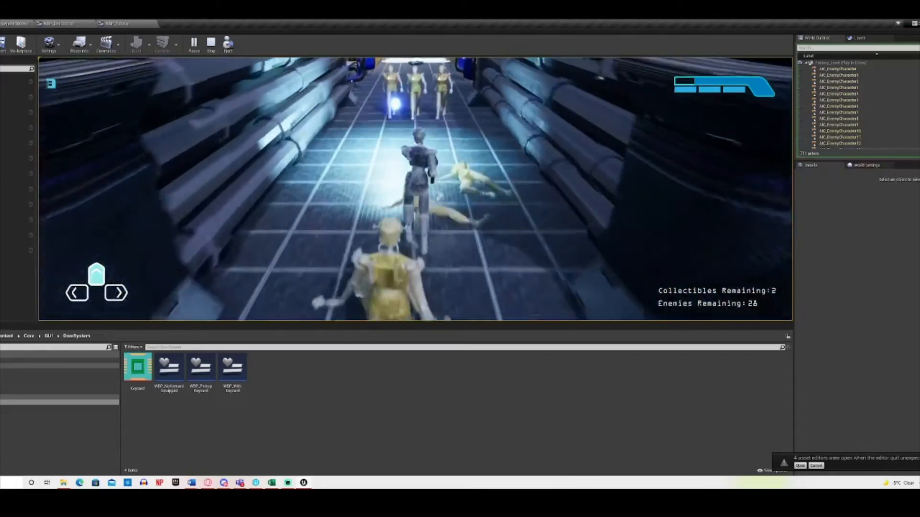
Playtest the rest of the factory level, clearing the enemies and hidden keys on the way to the exit teleporter.
key(a)
key(w)
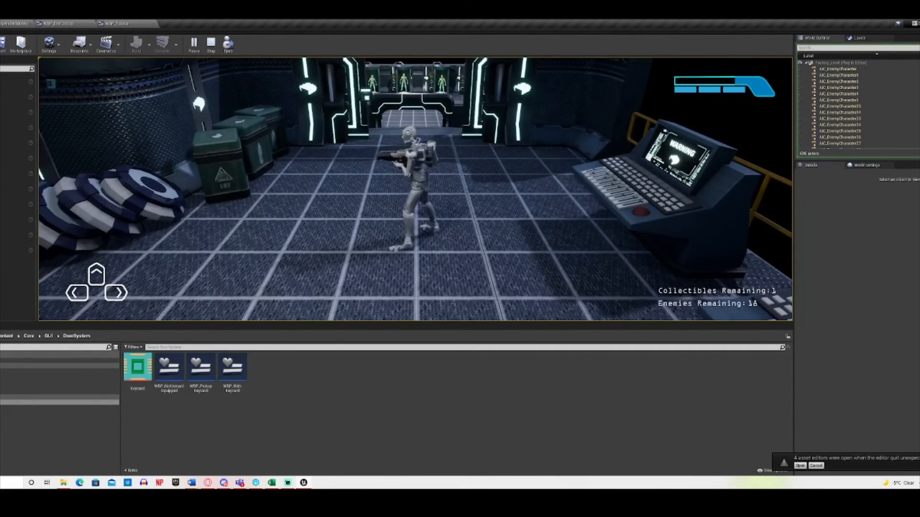
key(w)
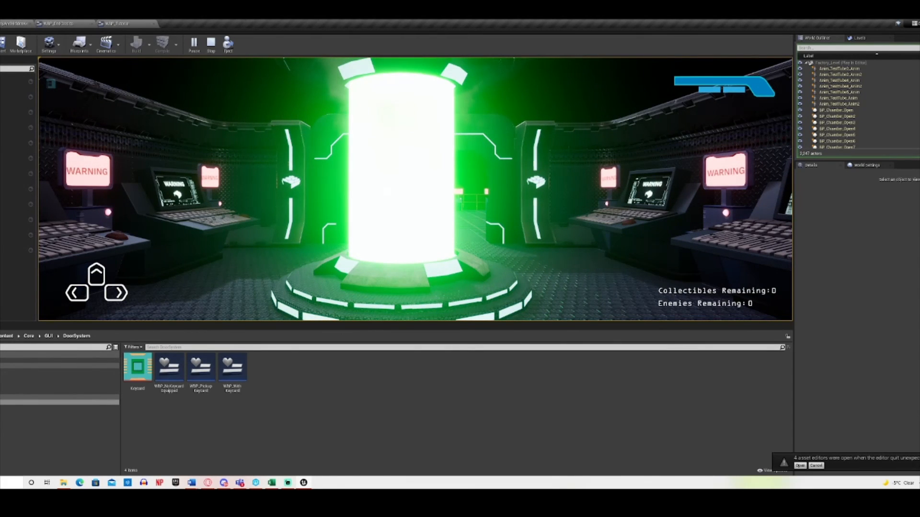
Take the character through the teleporter into the next level and run past the crates onto the railed walkway.
key(w)
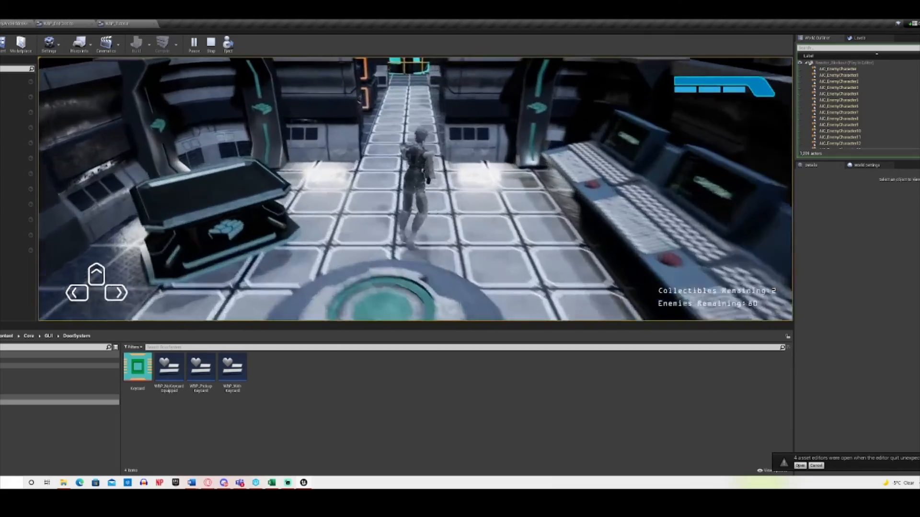
key(w)
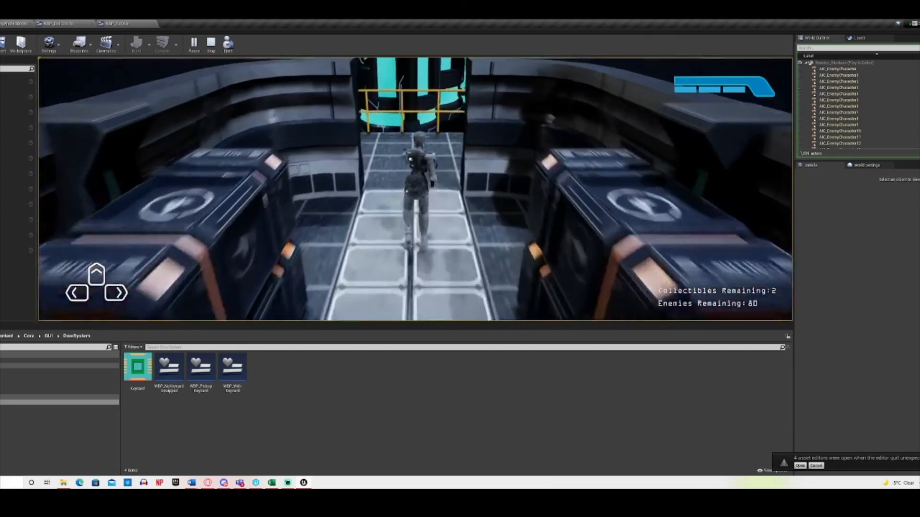
key(w)
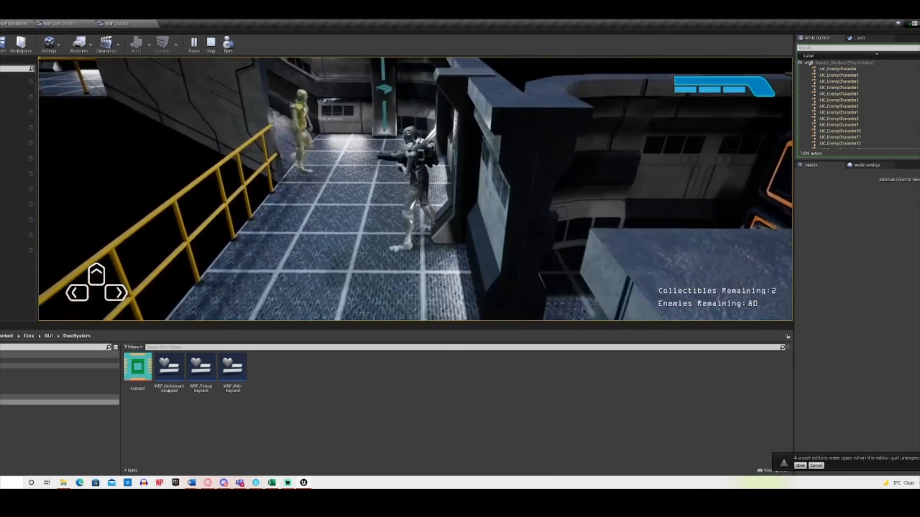
Shoot the approaching enemies around the walkway while backing away, to demonstrate the remaining enemies counter in this level.
key(a)
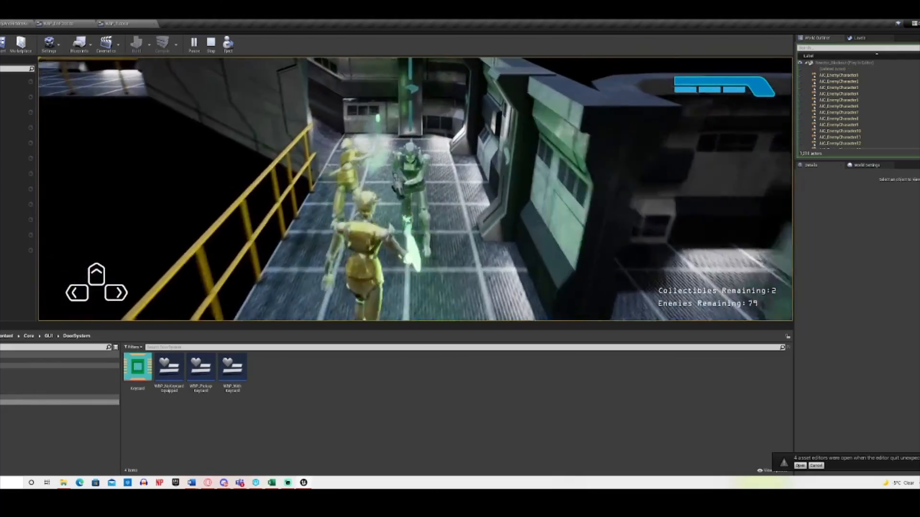
key(s)
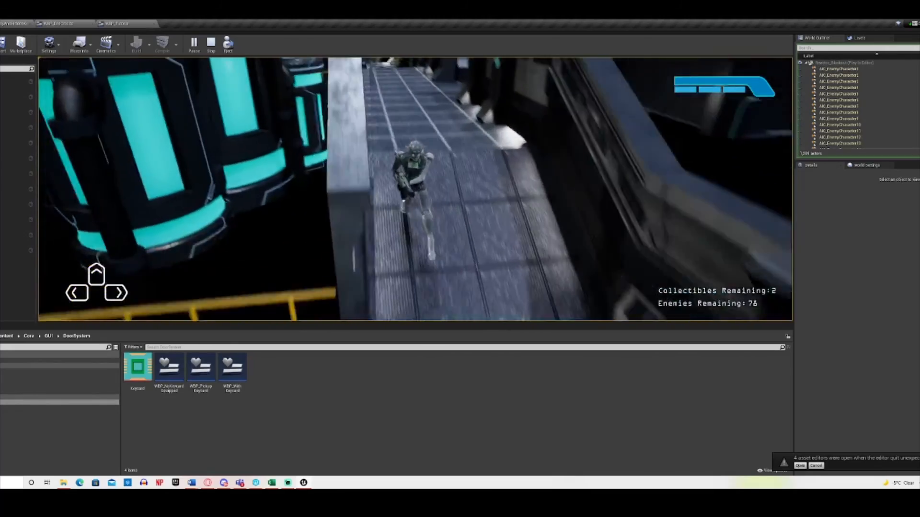
key(s)
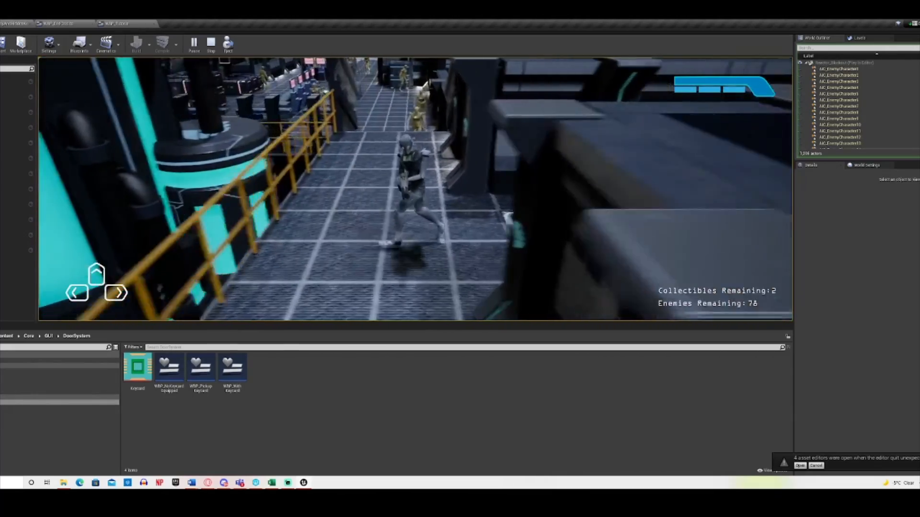
key(s)
key(a)
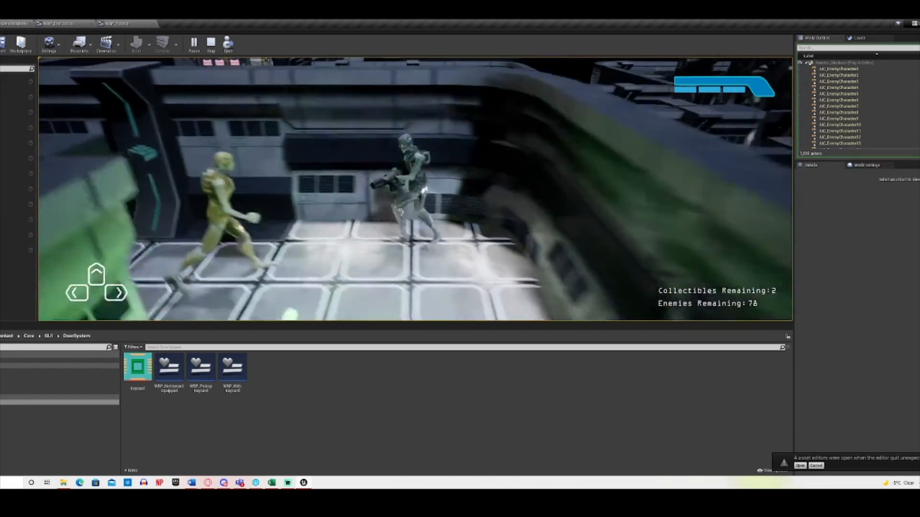
key(s)
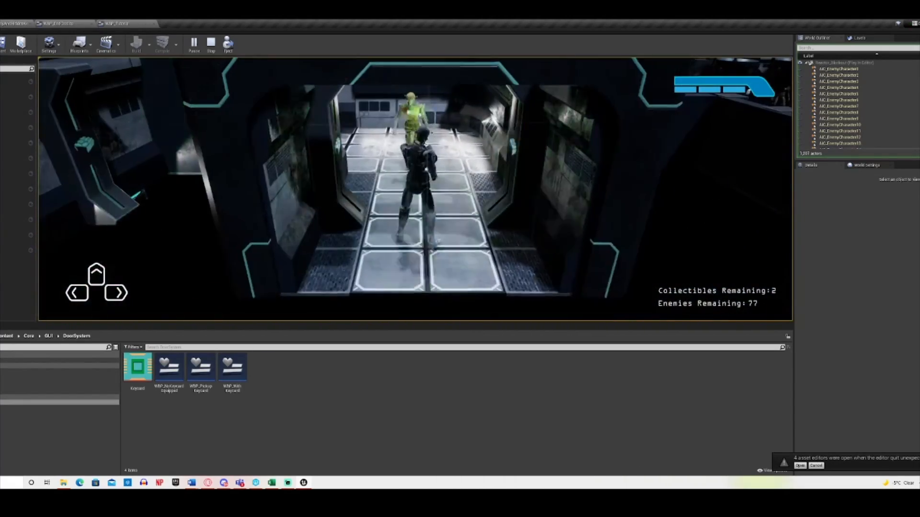
Run along the walkway and down the ramp to the locked double door to demonstrate the missing keycard prompt.
key(w)
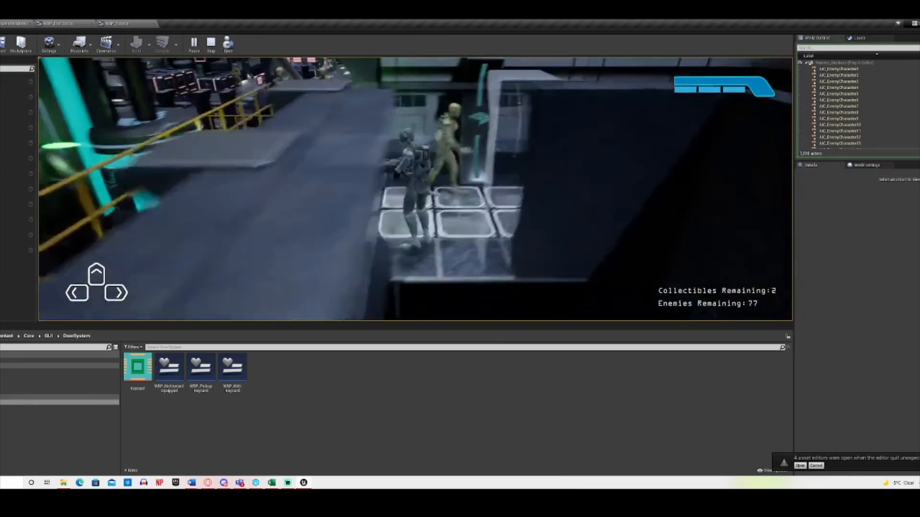
key(s)
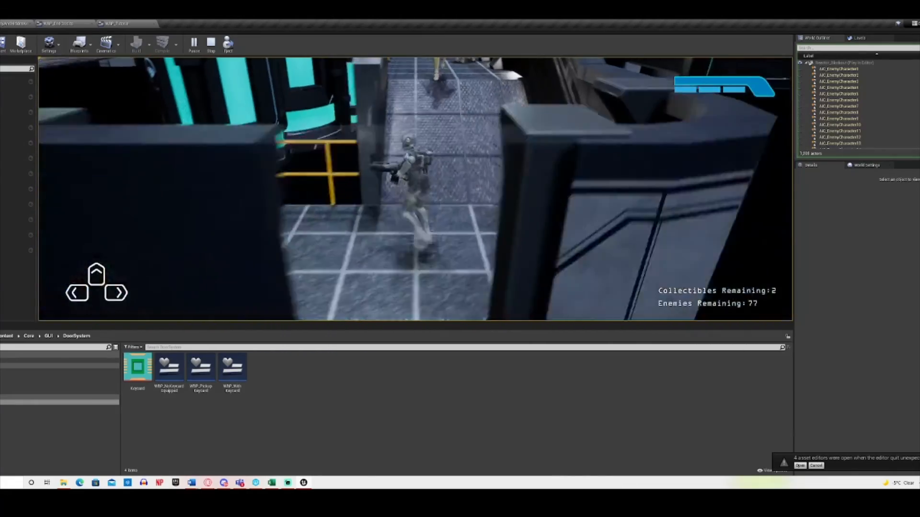
key(a)
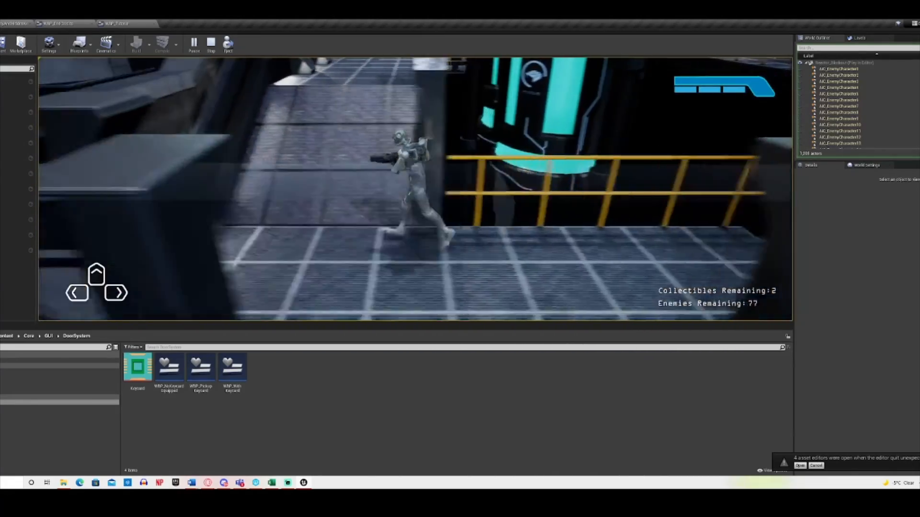
key(w)
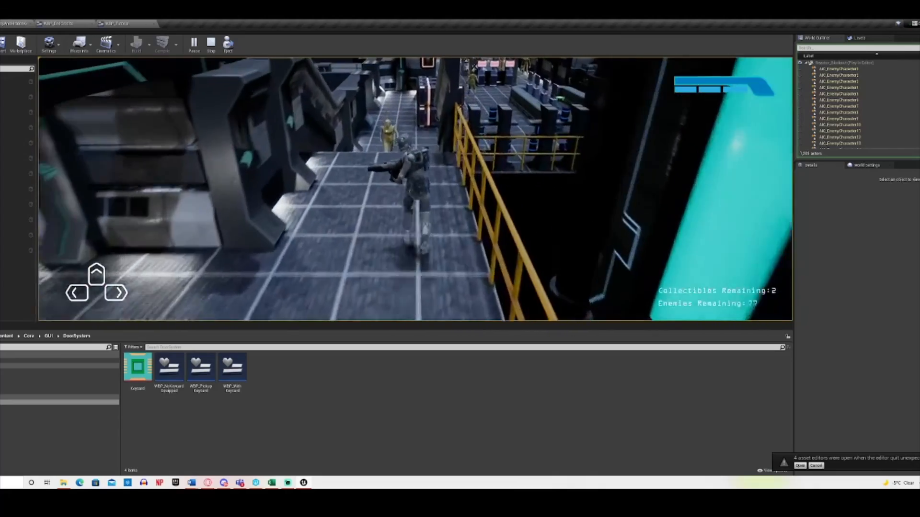
key(w)
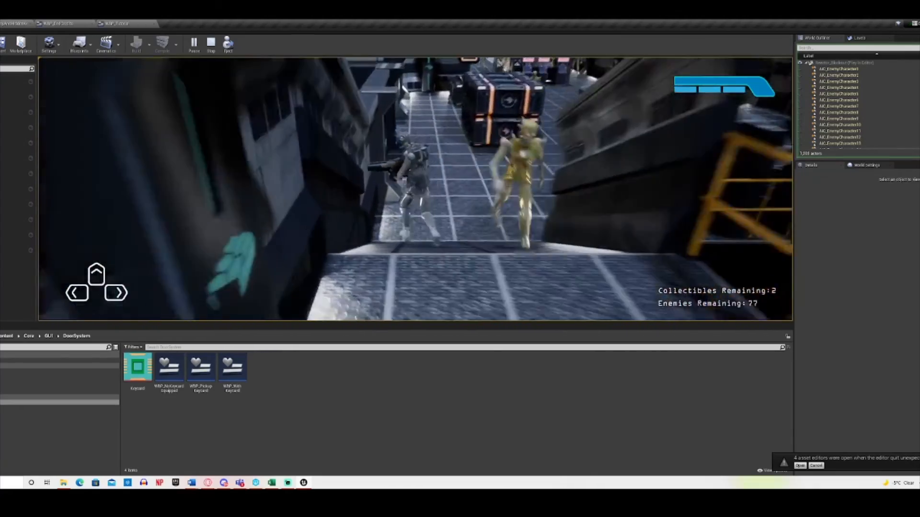
key(w)
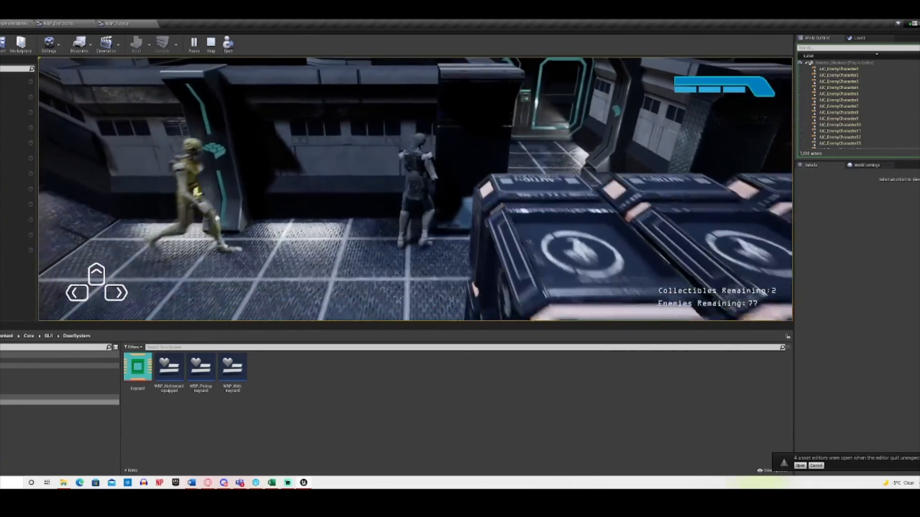
key(w)
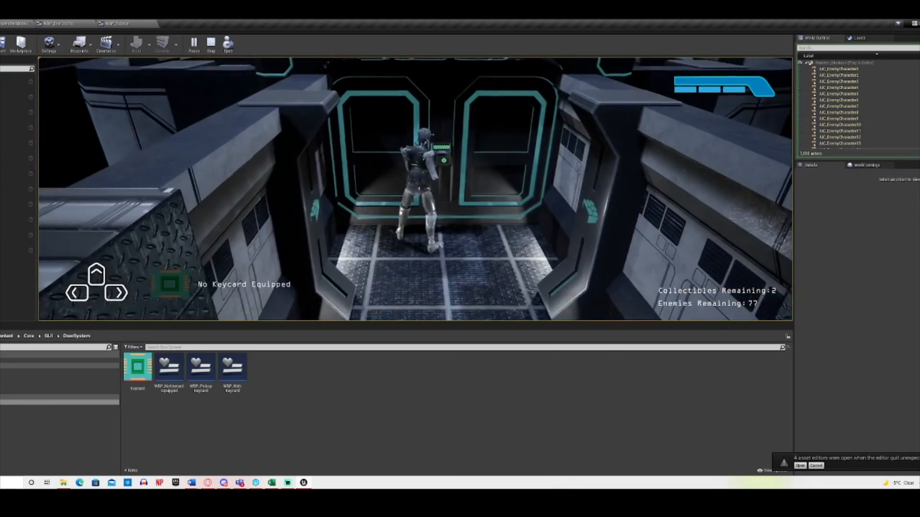
Move away from the locked door and continue playtesting the level, fighting the enemies along the walkways.
key(s)
key(d)
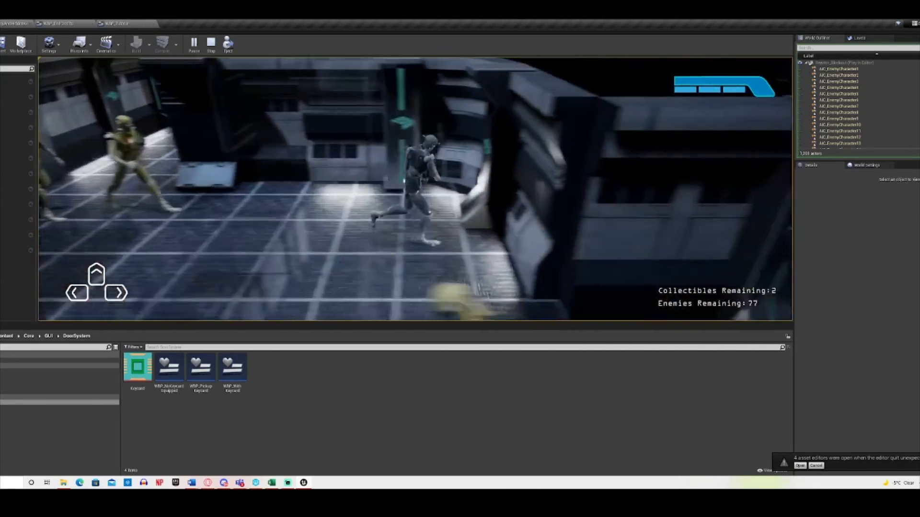
key(a)
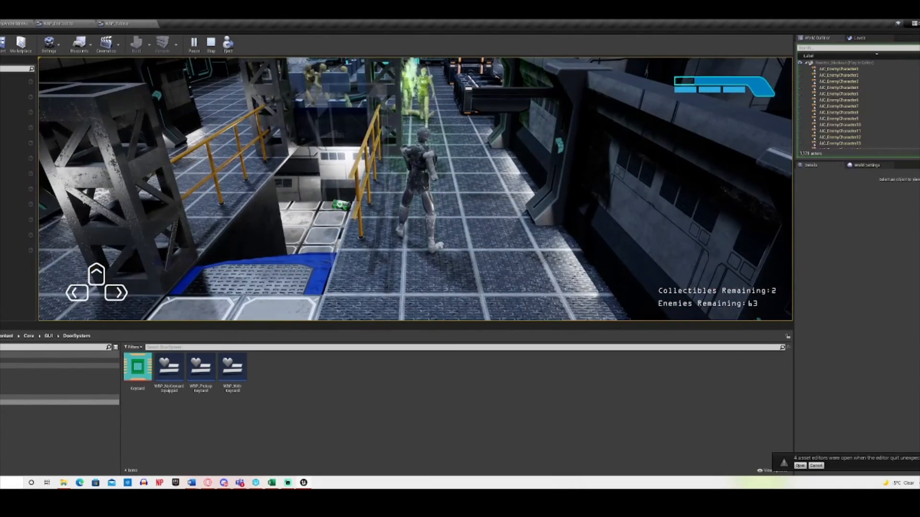
Stop the playtest in the Unreal Editor and switch to Streamlabs Desktop.
key(alt+Tab)
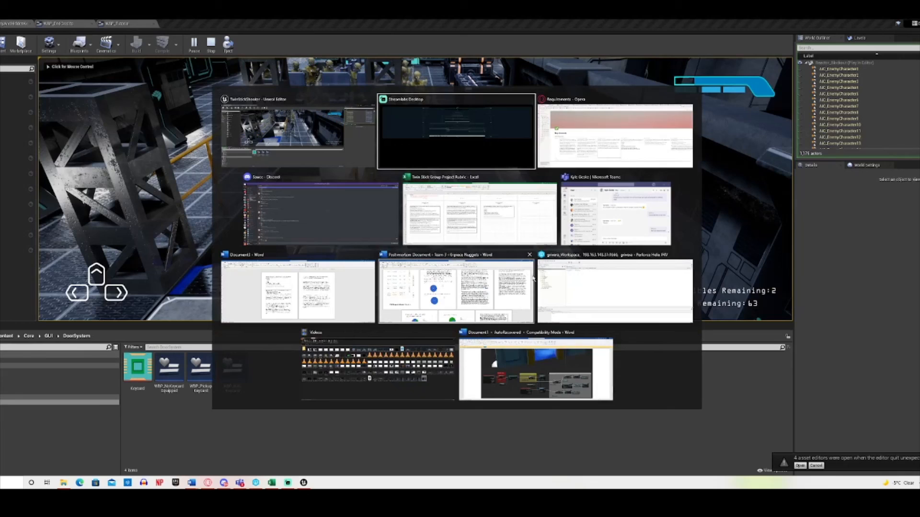
click(337, 154)
key(Escape)
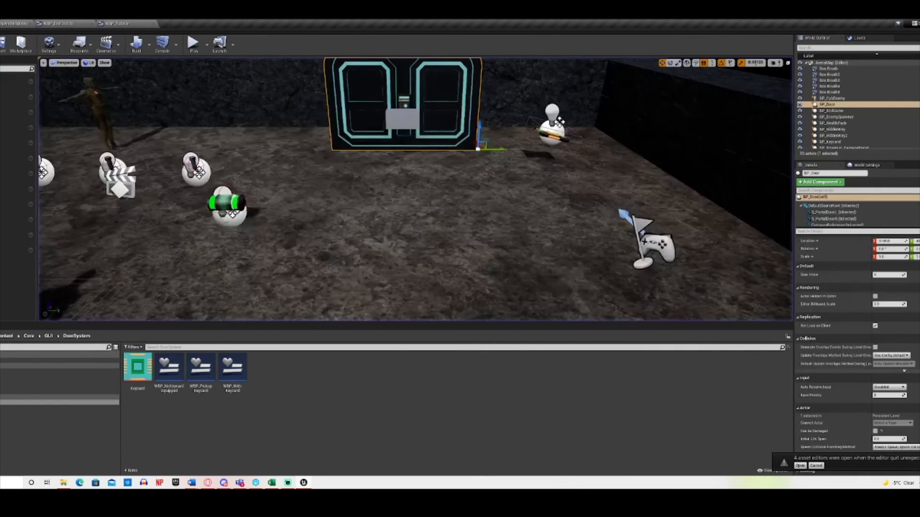
key(alt+Tab)
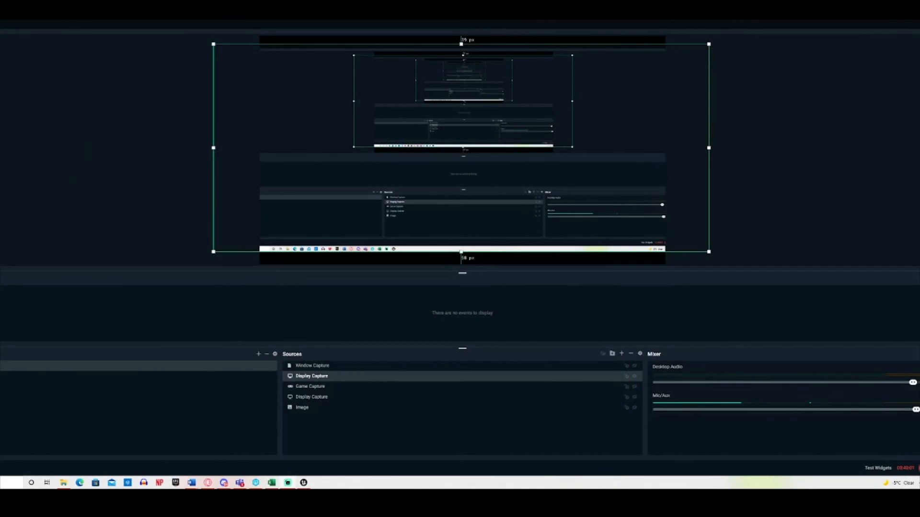